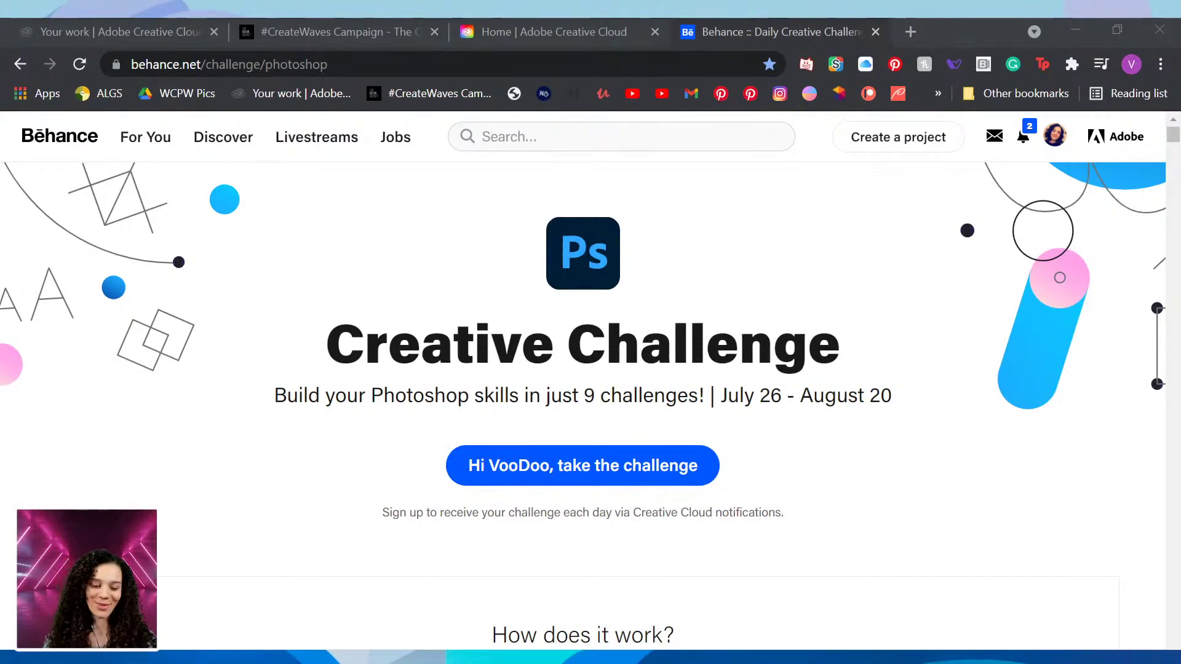
Look through the current Photoshop Creative Challenge's daily challenge cards, from Mood Board to Instagram Template.
scroll(792, 444, down, 15)
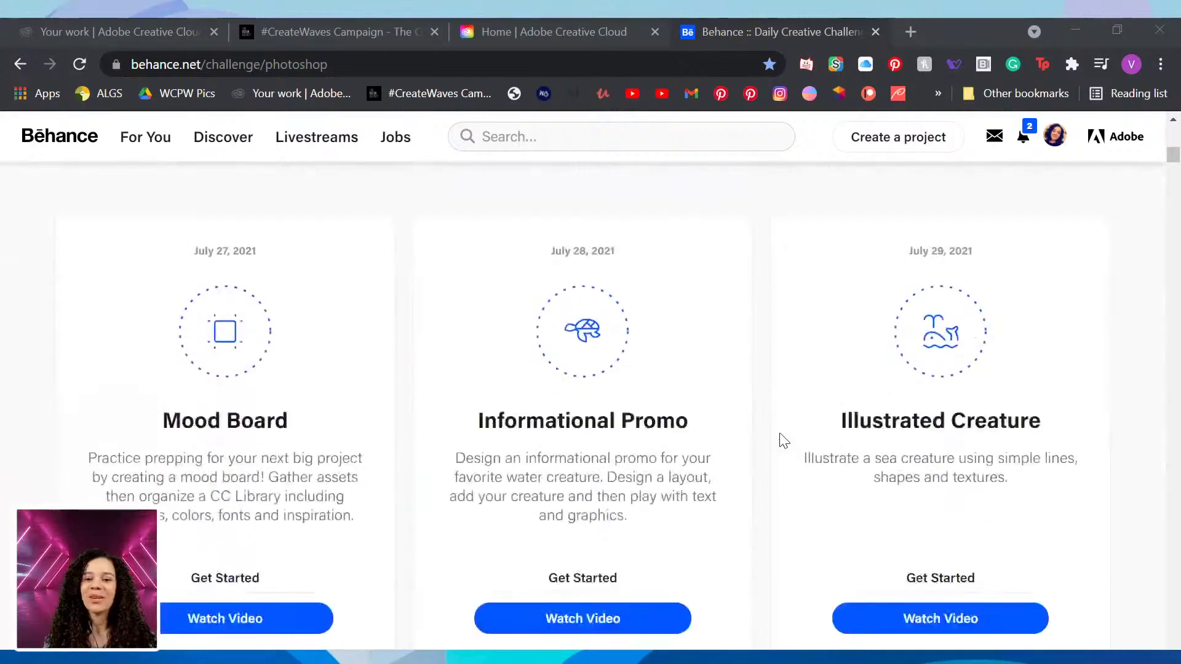
scroll(466, 413, down, 6)
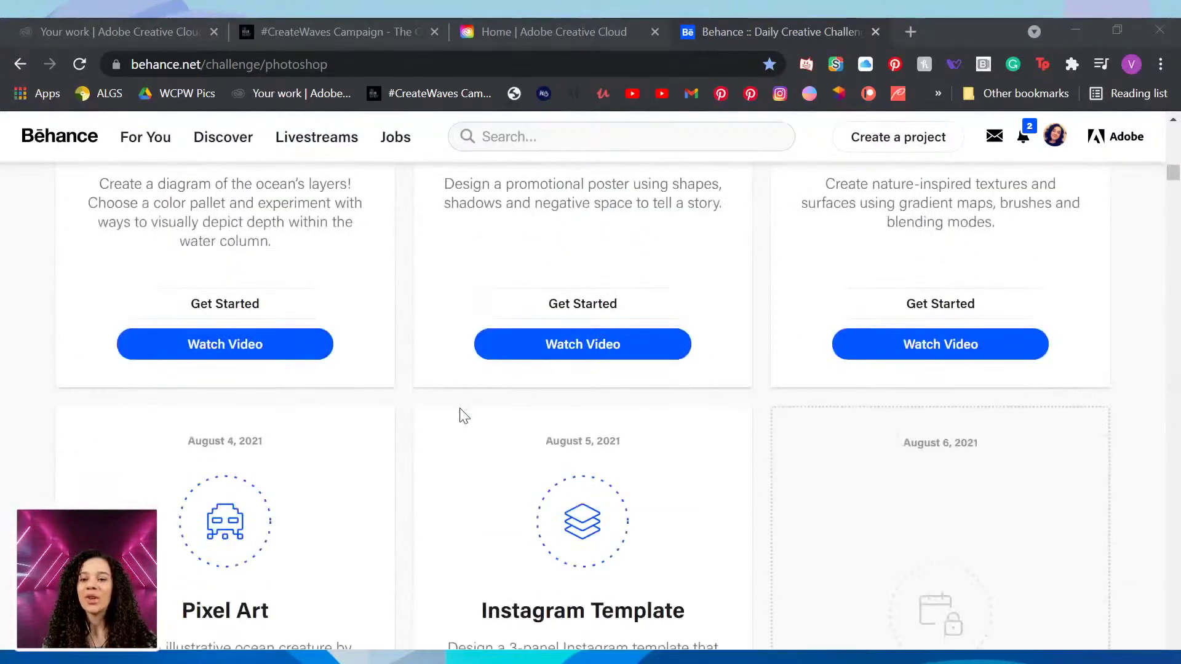
scroll(537, 488, down, 3)
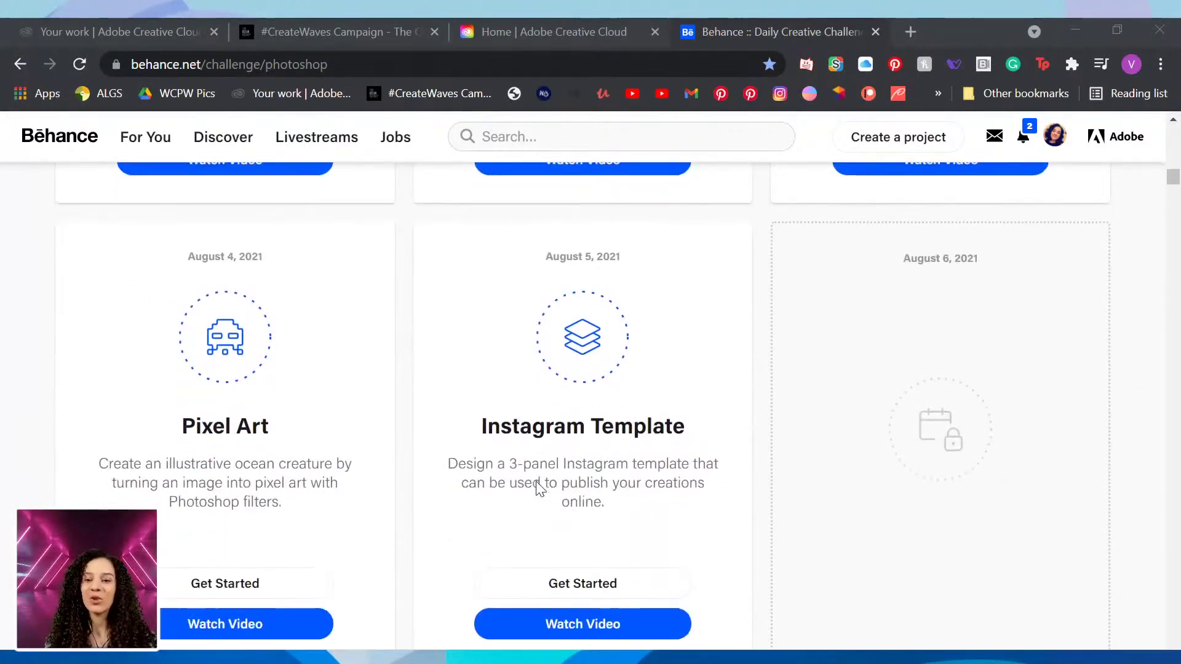
scroll(595, 584, down, 1)
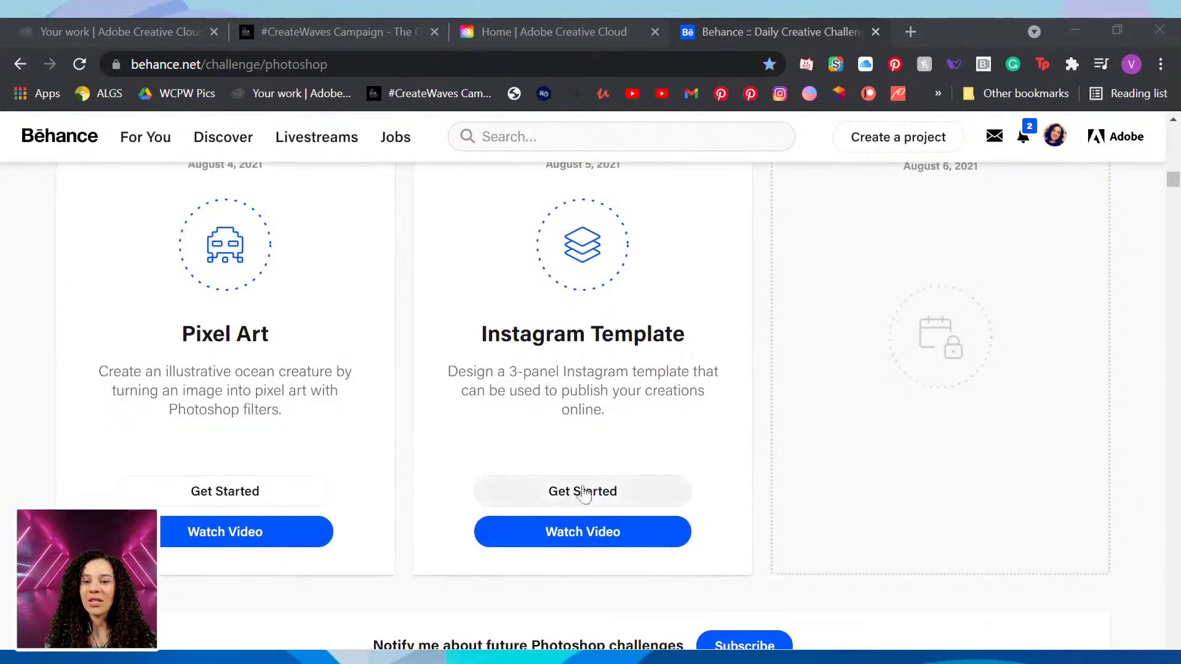
scroll(603, 537, up, 18)
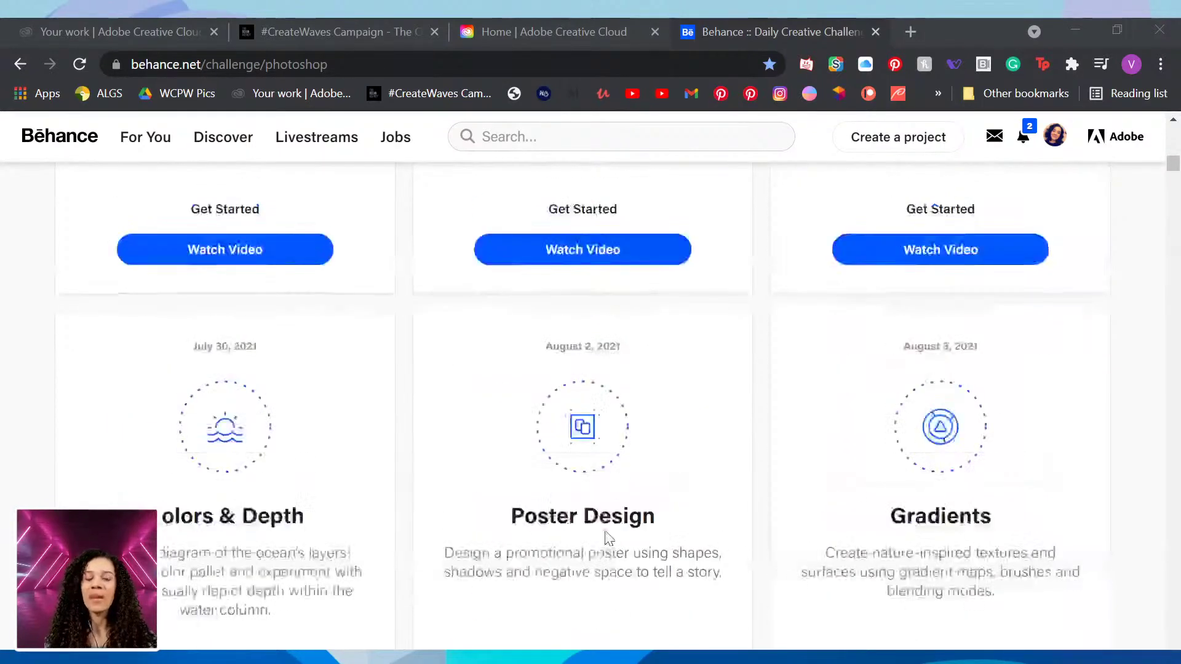
right_click(603, 538)
scroll(590, 372, up, 9)
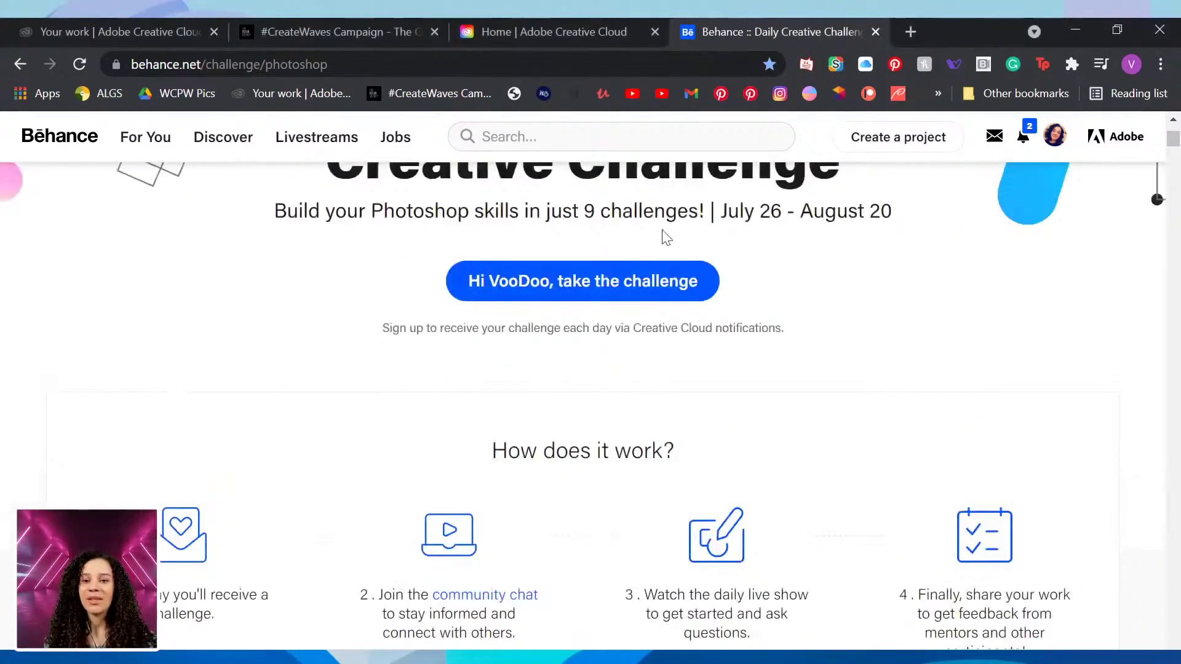
Browse the past Photoshop challenges listed further down the Behance challenge page.
scroll(636, 318, down, 20)
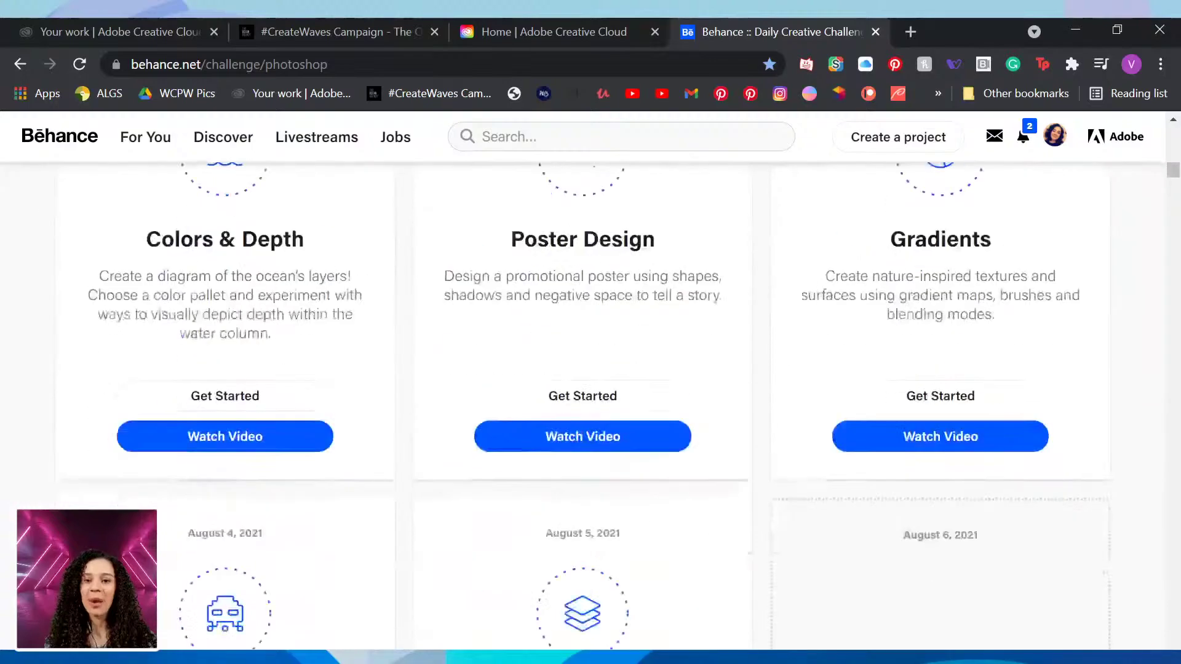
scroll(606, 482, down, 20)
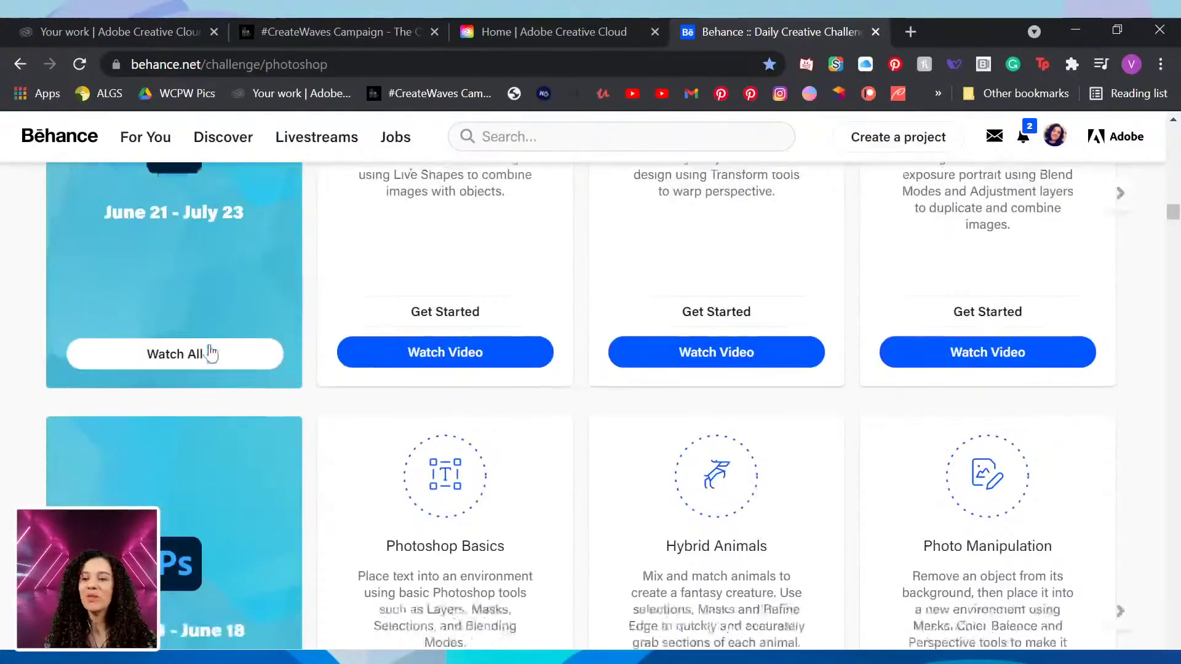
scroll(207, 359, down, 3)
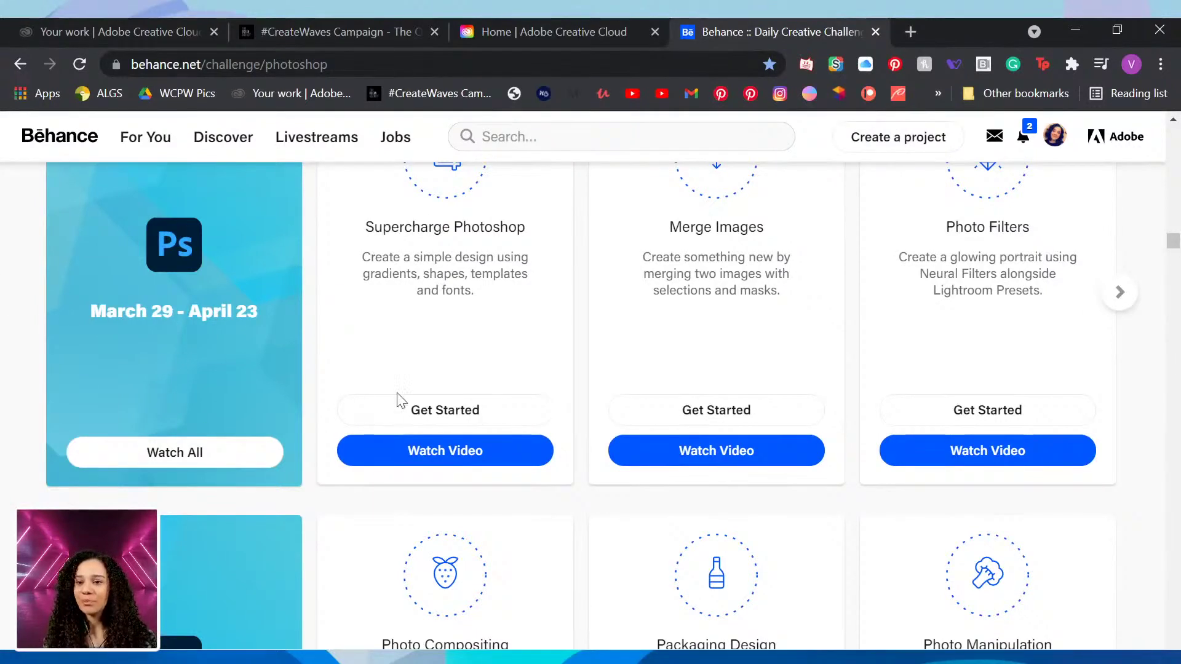
scroll(277, 400, down, 2)
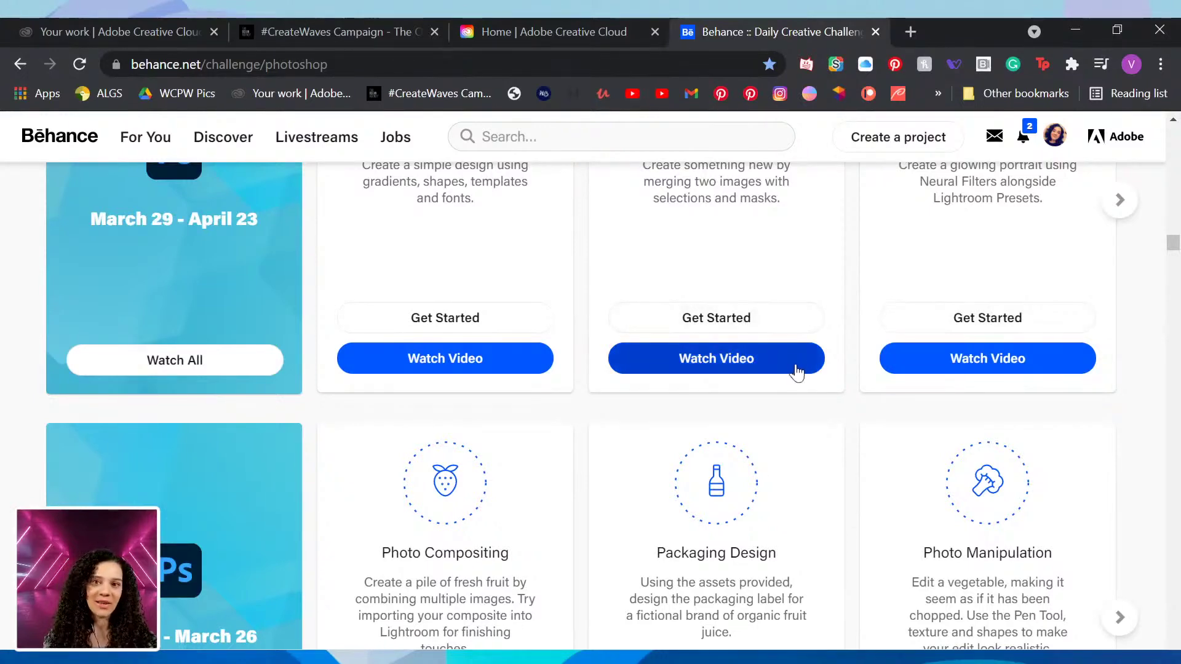
scroll(802, 344, down, 15)
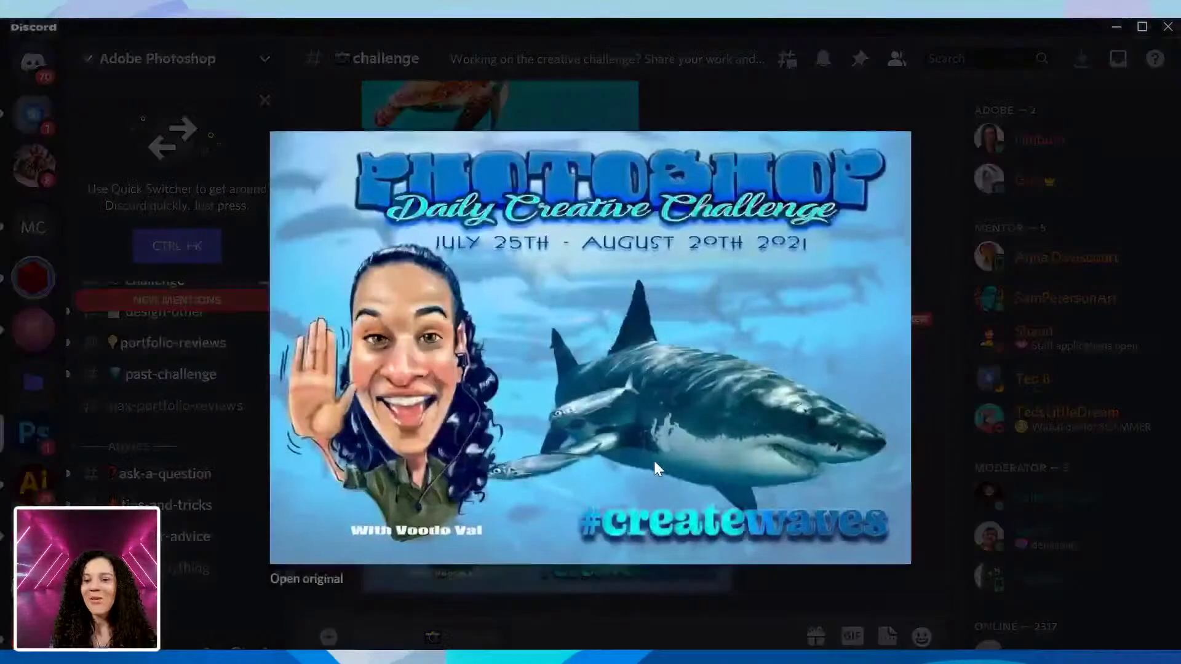
In Discord, view the reworked cover page image enlarged and read the case study pro tips among the challenge channel's pinned messages.
click(538, 481)
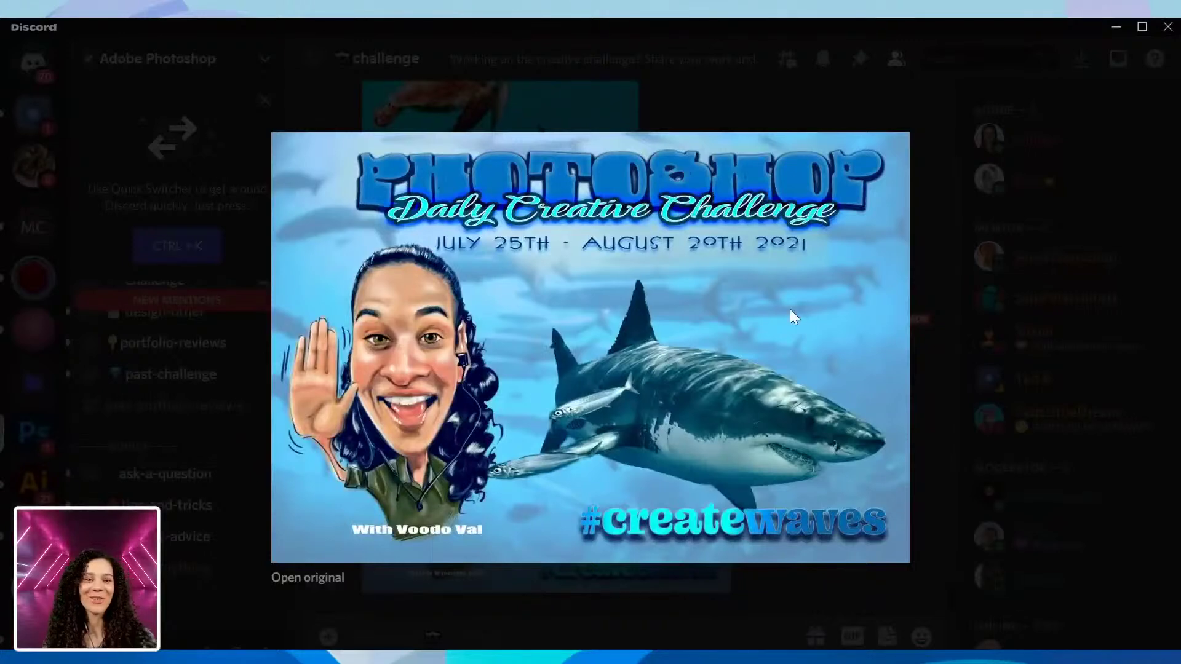
click(954, 323)
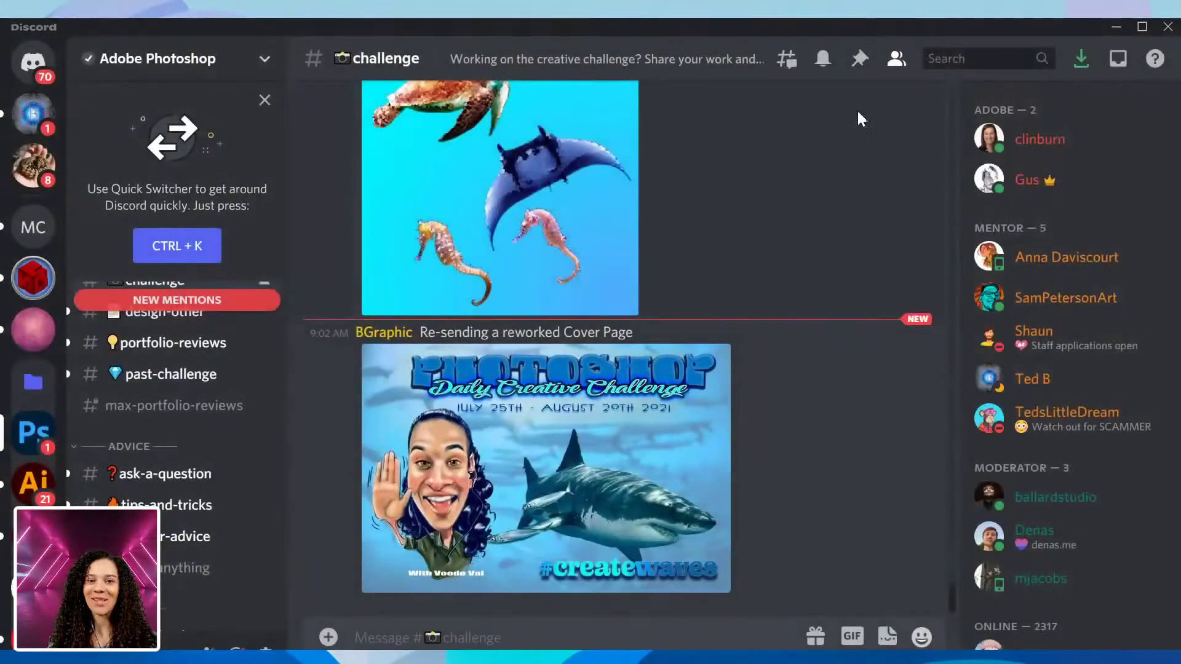
click(860, 58)
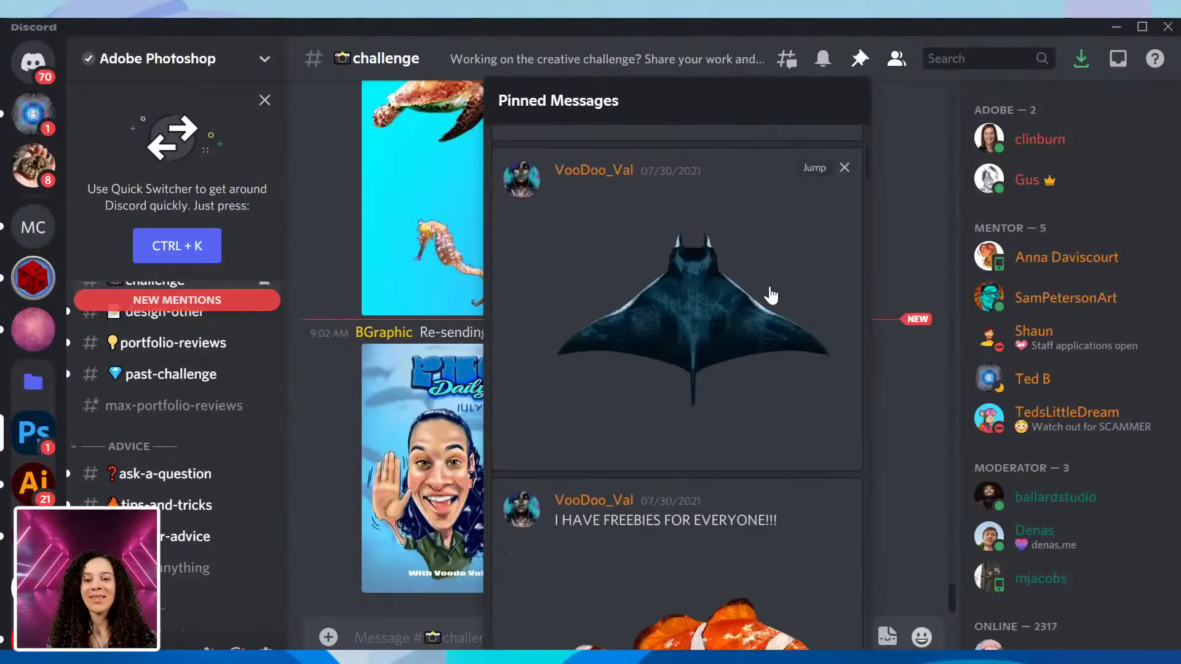
scroll(771, 295, down, 10)
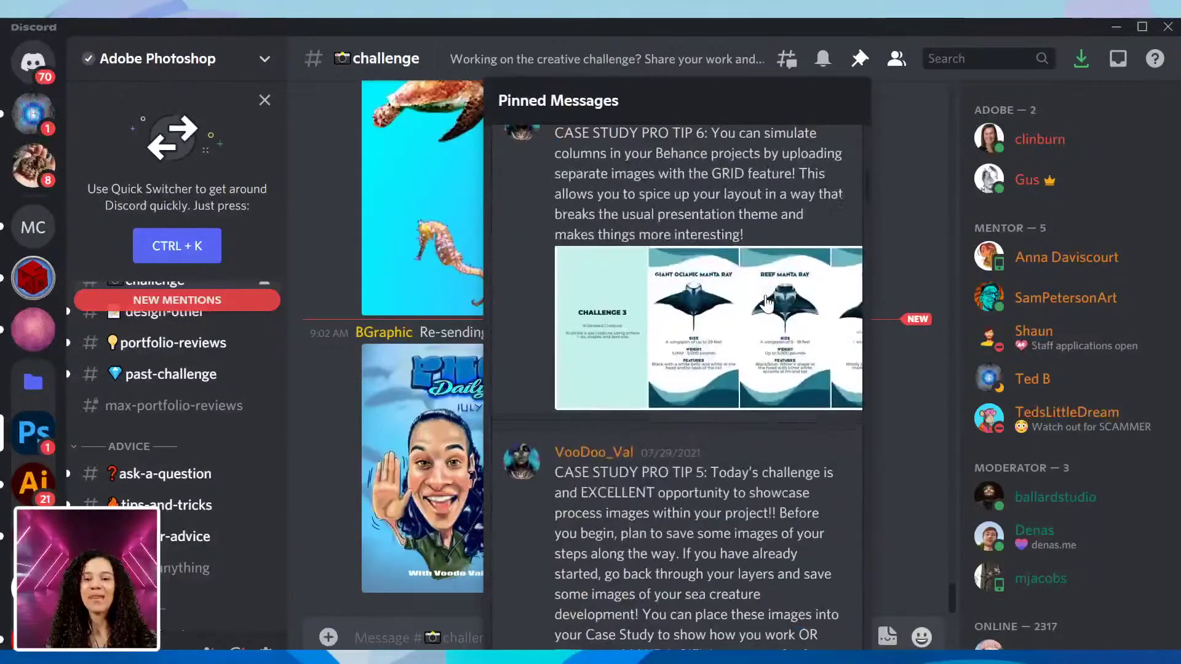
scroll(766, 301, down, 10)
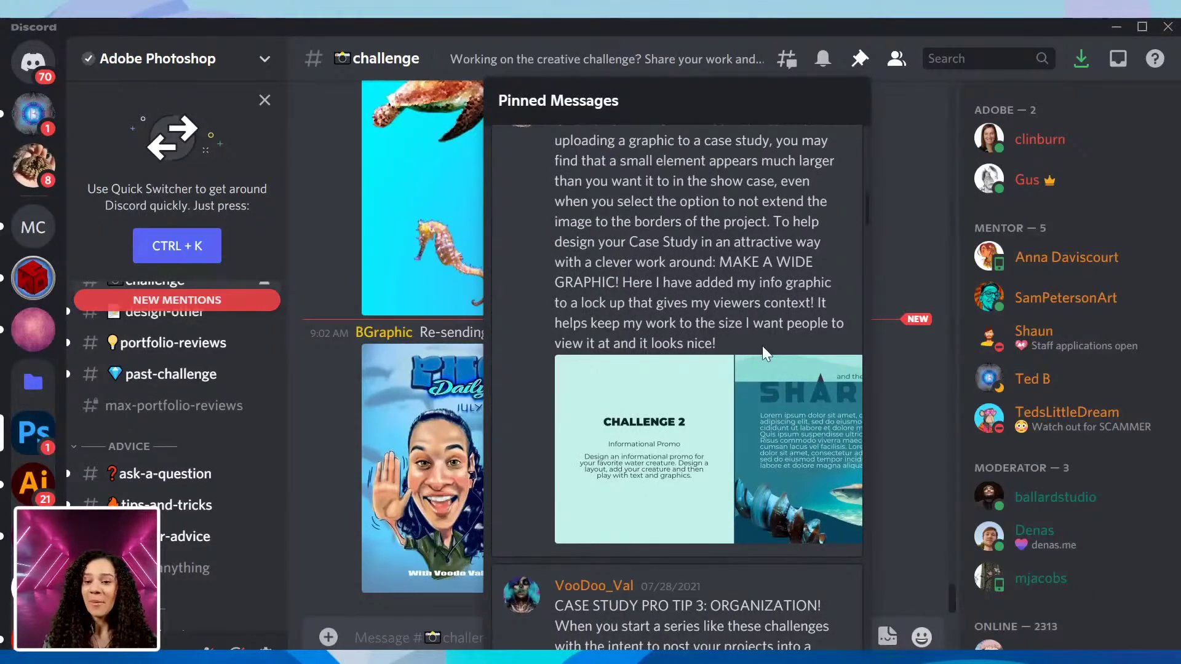
scroll(774, 369, down, 8)
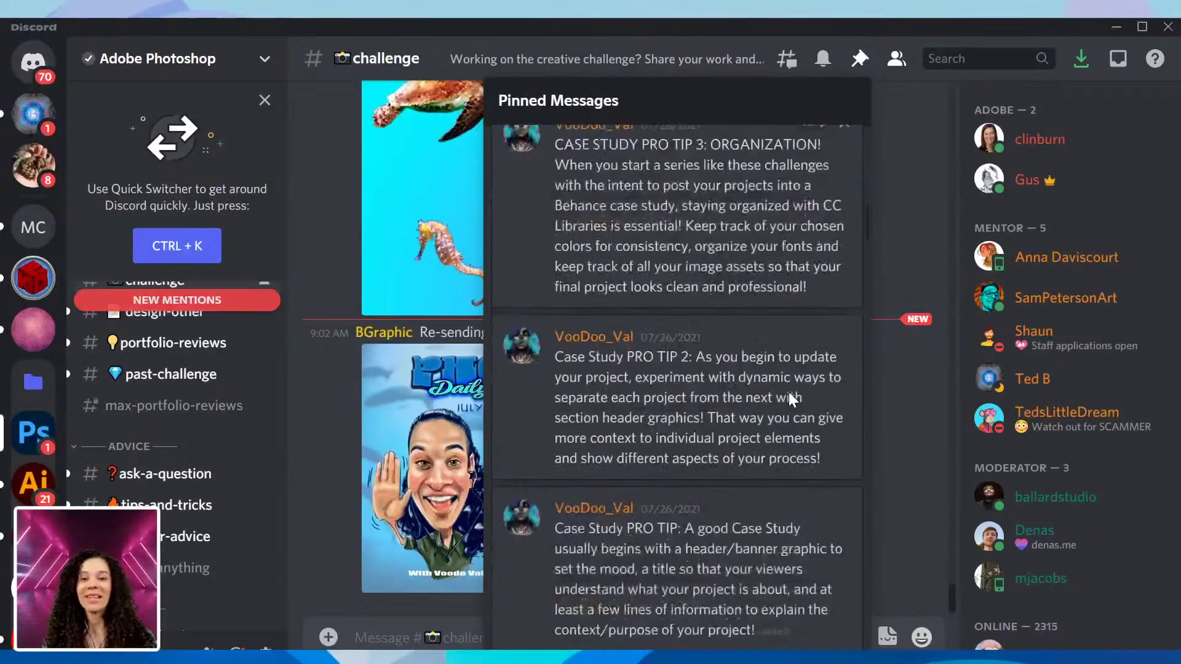
click(897, 431)
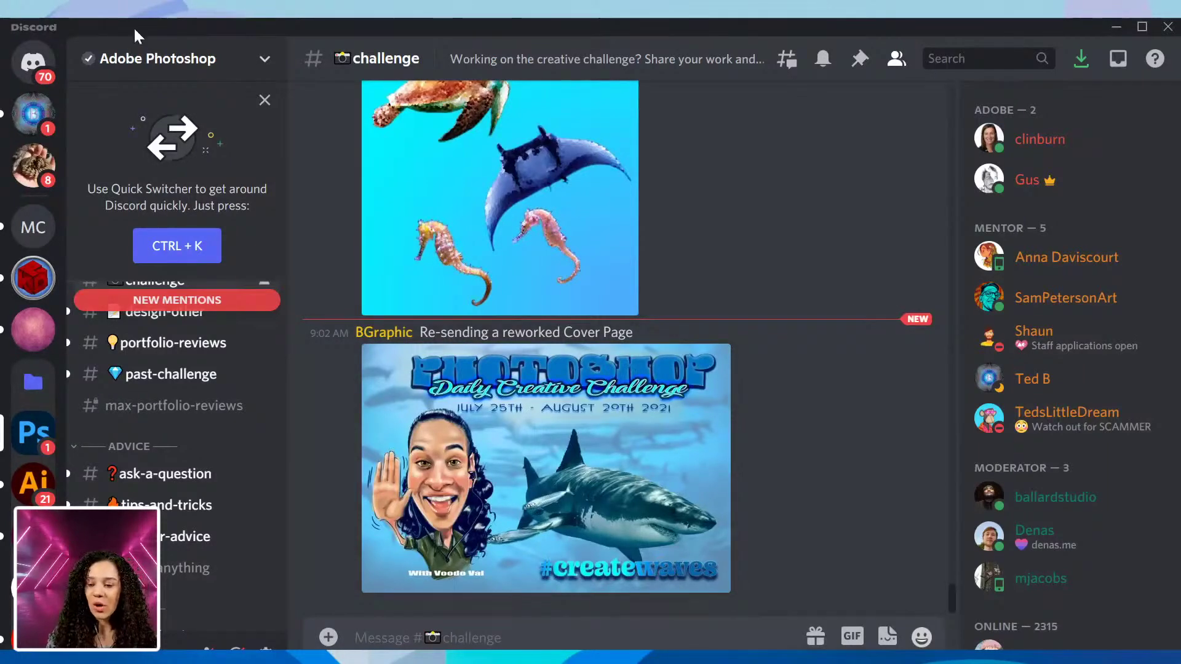
Switch back to the browser and look through the Creative Cloud article "Create art. Create waves." and its ocean facts.
key(alt+Tab)
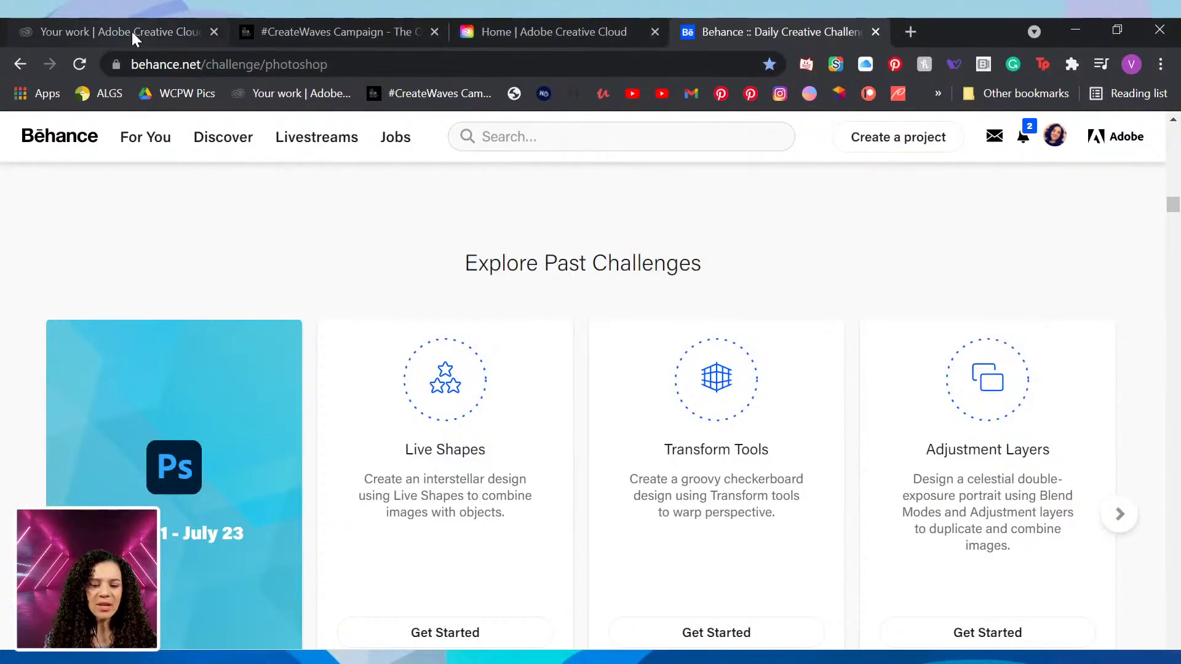
click(530, 36)
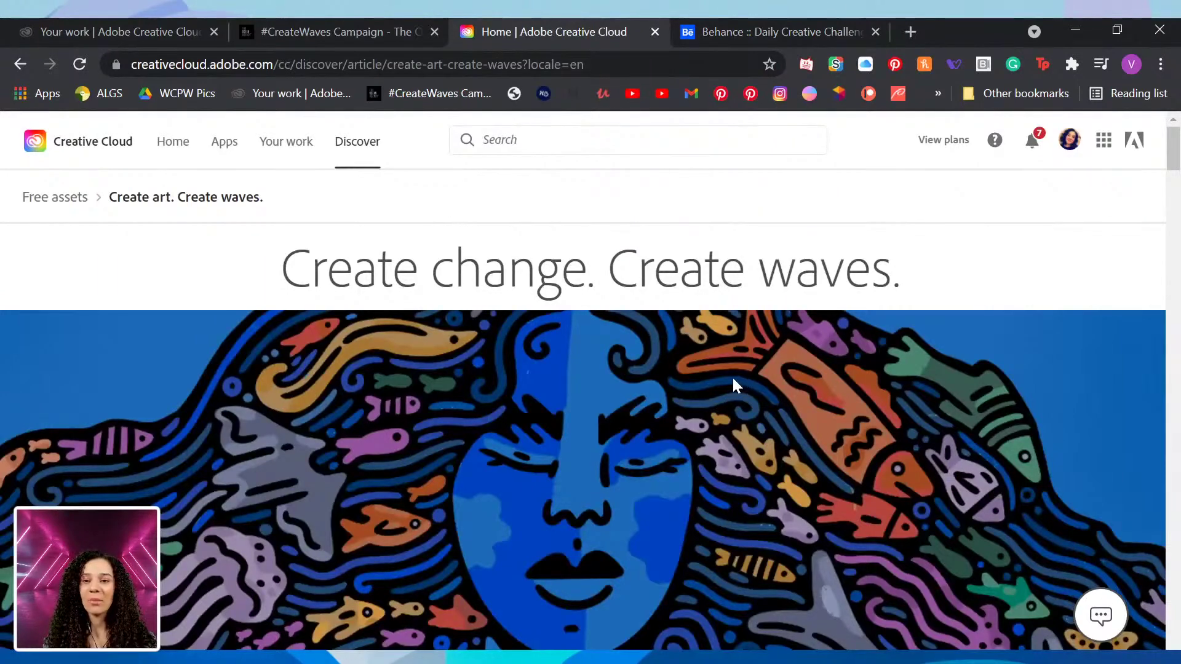
scroll(728, 379, down, 10)
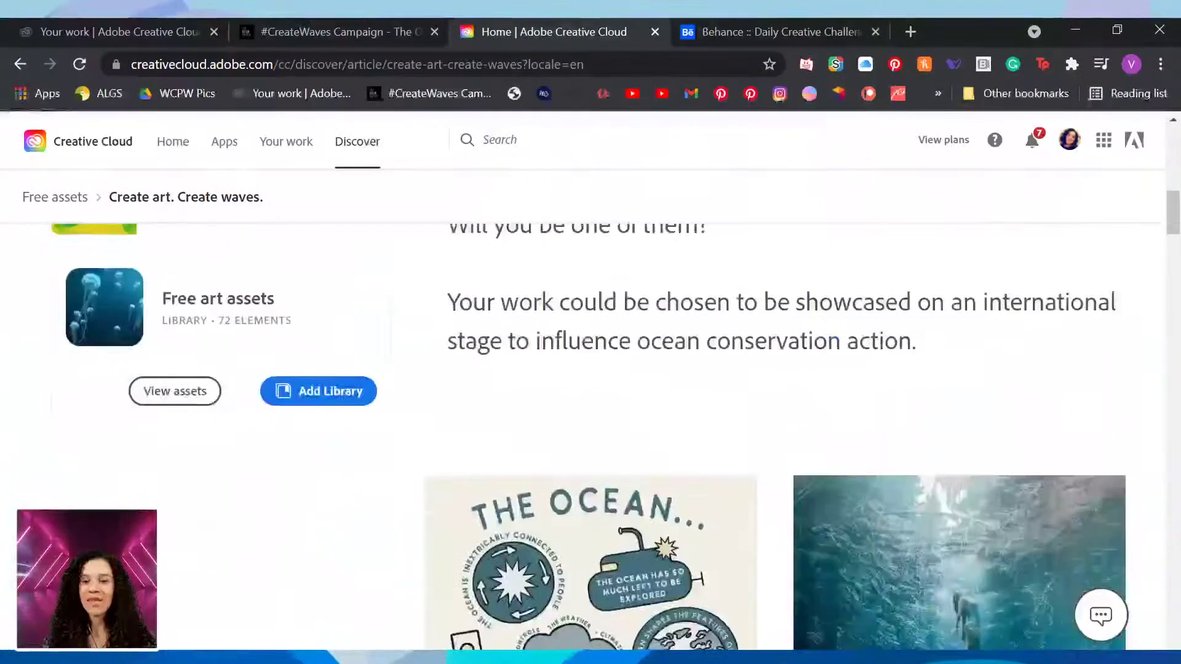
scroll(728, 393, down, 20)
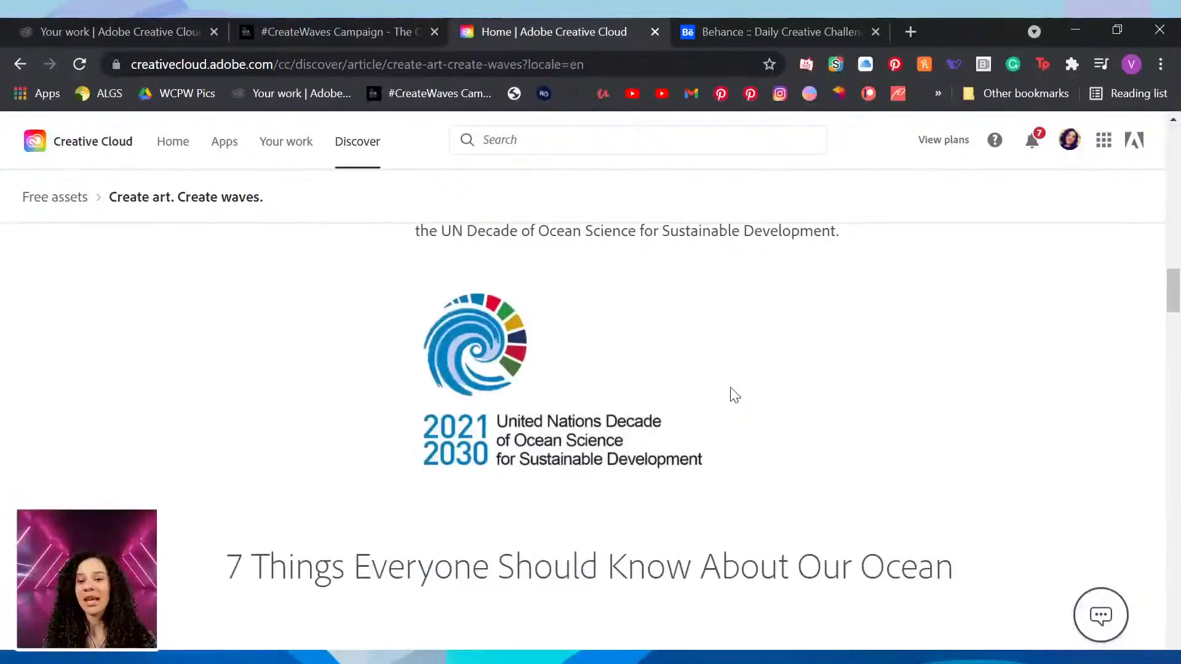
scroll(735, 394, down, 15)
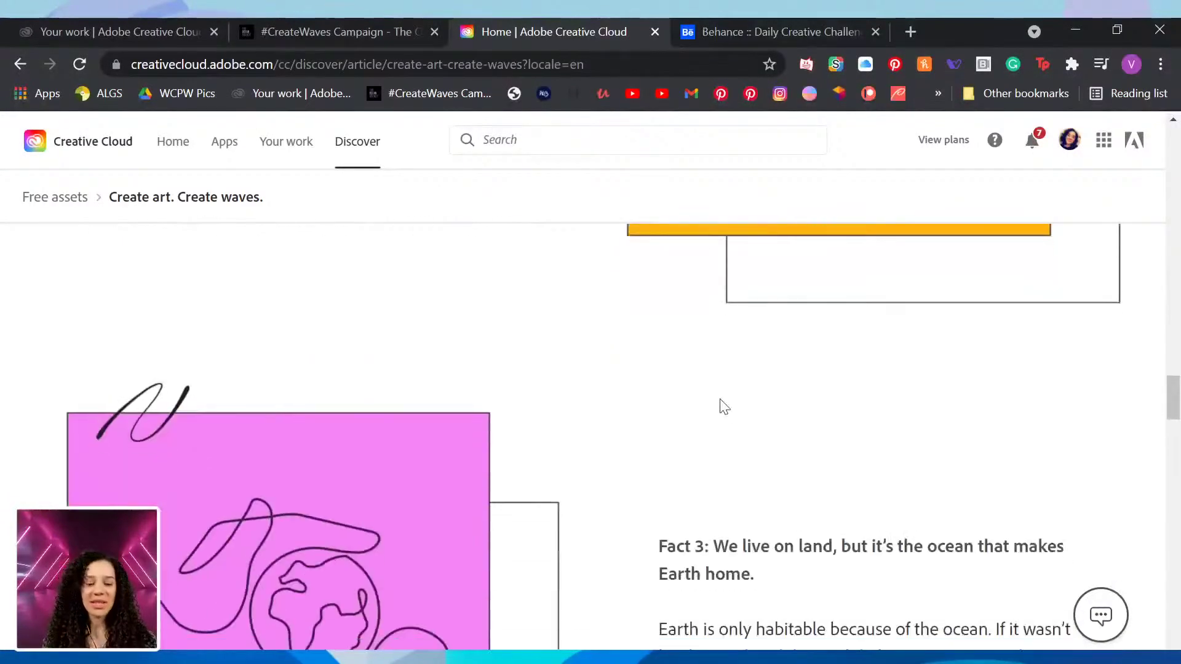
Look through The Ocean Agency's #CreateWaves Campaign page, from its introduction down to the next project.
click(364, 26)
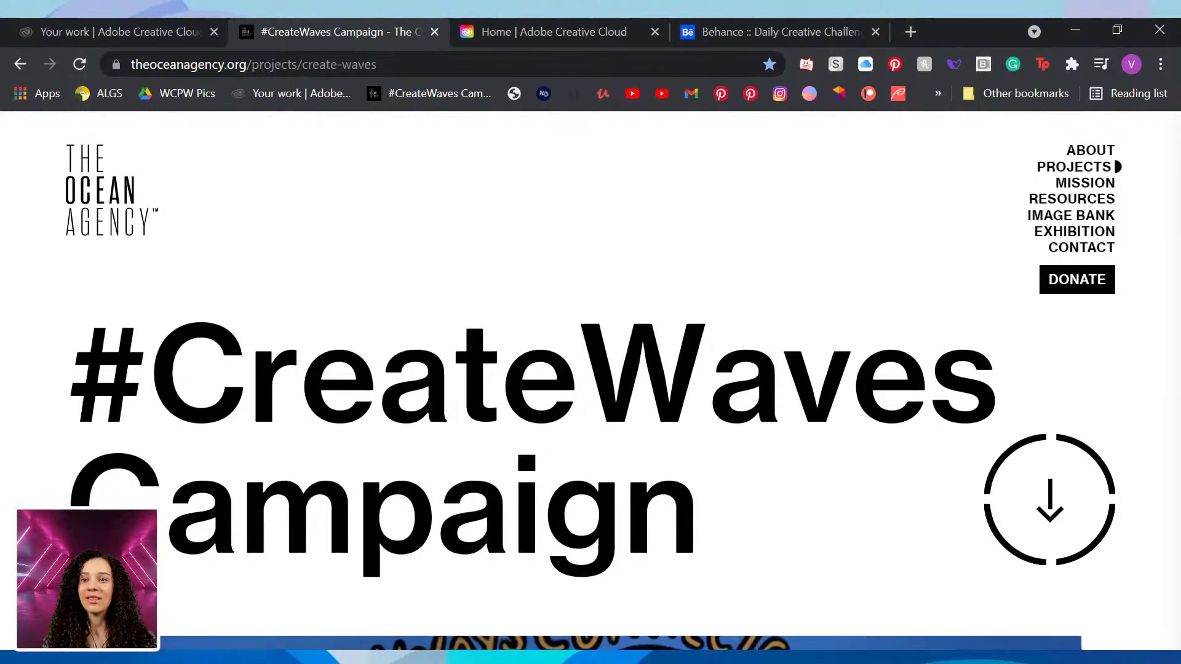
scroll(718, 620, down, 10)
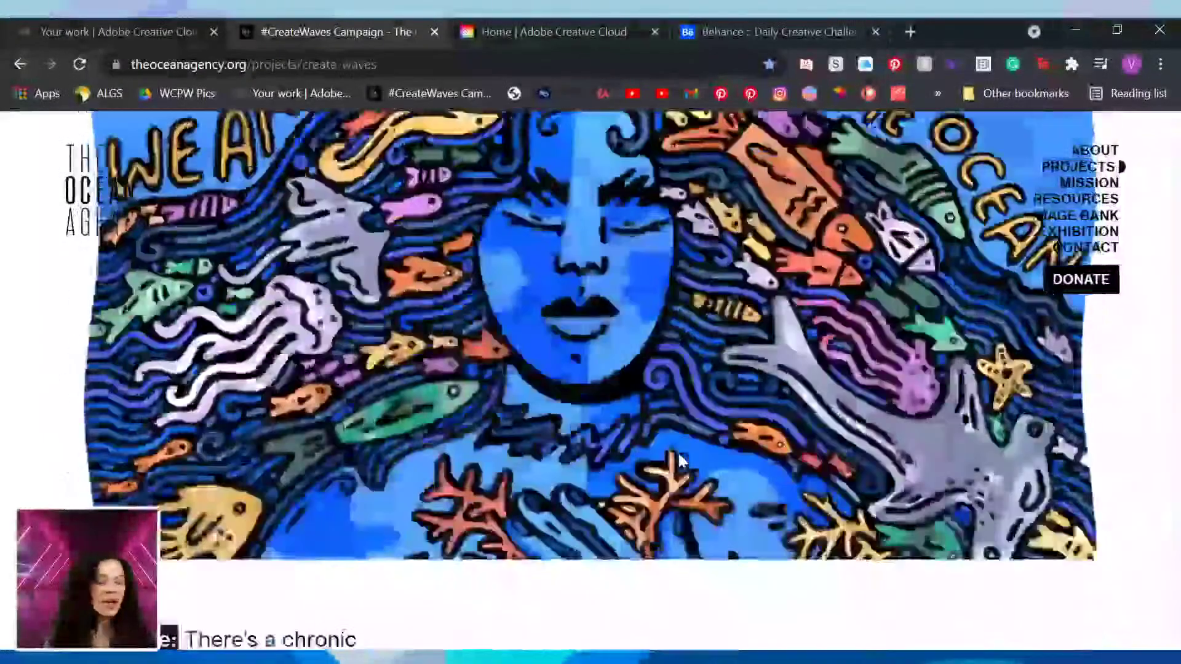
scroll(679, 463, down, 10)
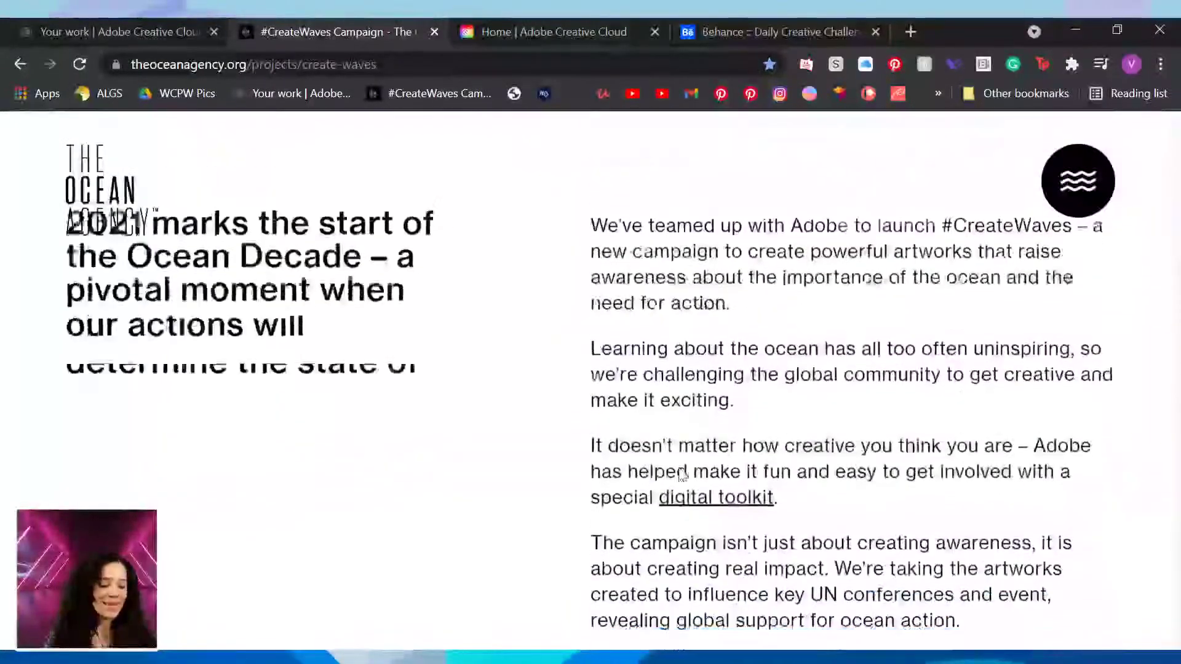
scroll(681, 479, down, 10)
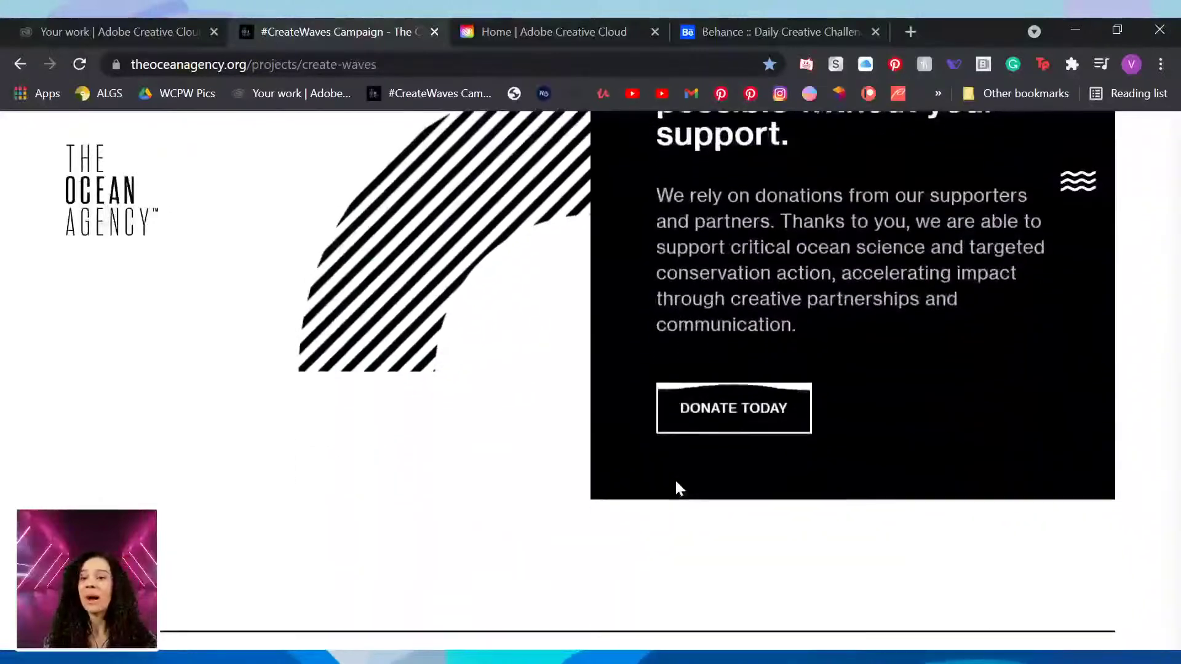
scroll(590, 369, down, 8)
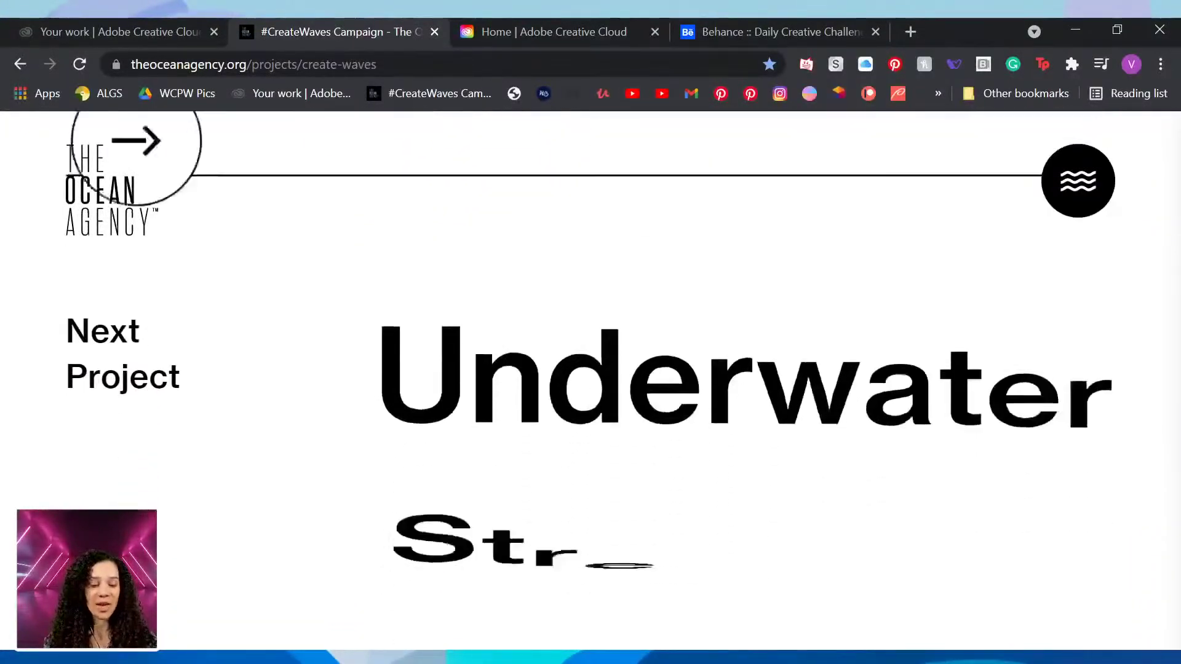
Open the shared Create Waves library and examine its color themes, illustrations, ocean photos and light leak assets.
click(175, 39)
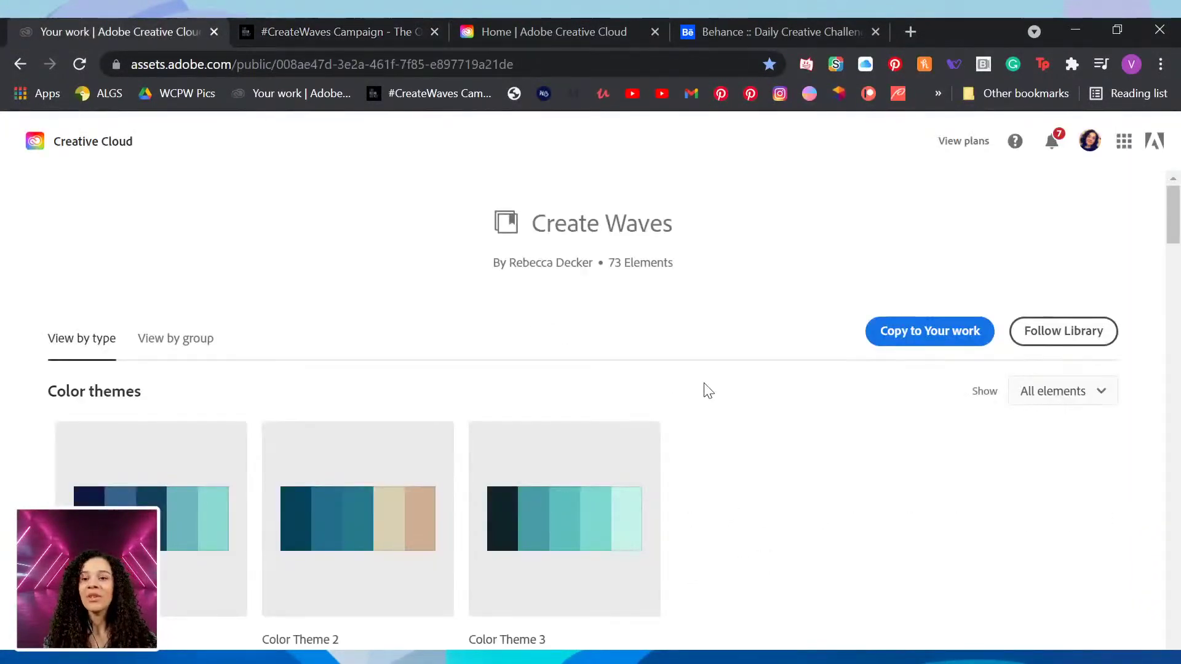
scroll(708, 391, down, 10)
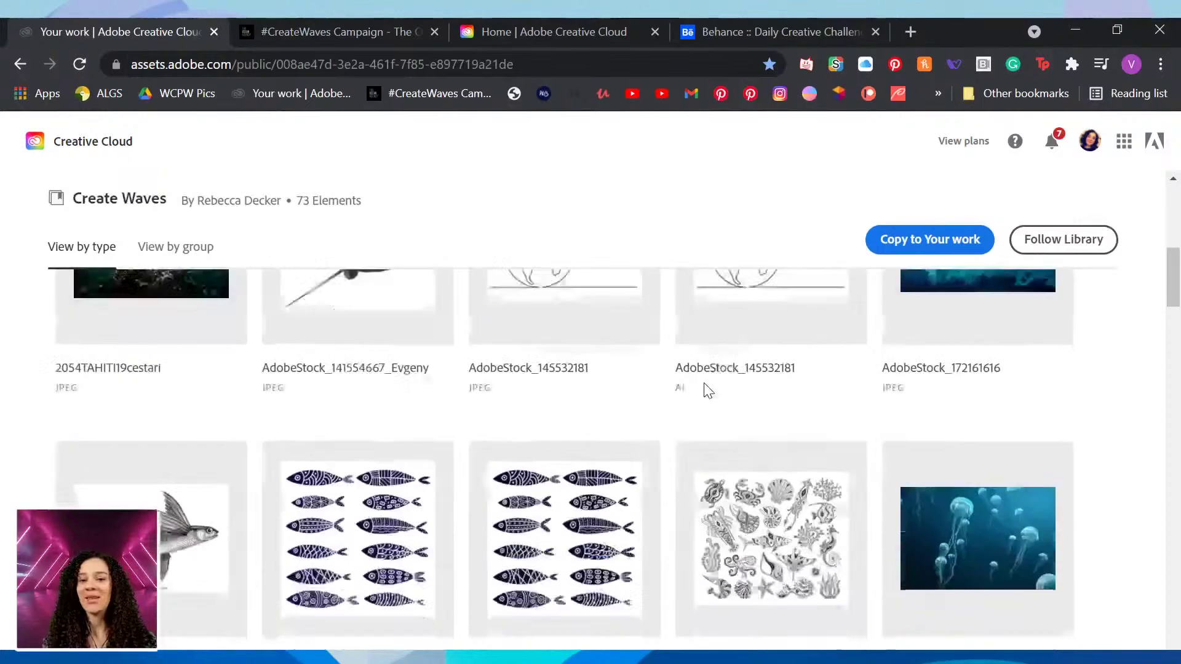
scroll(707, 390, down, 6)
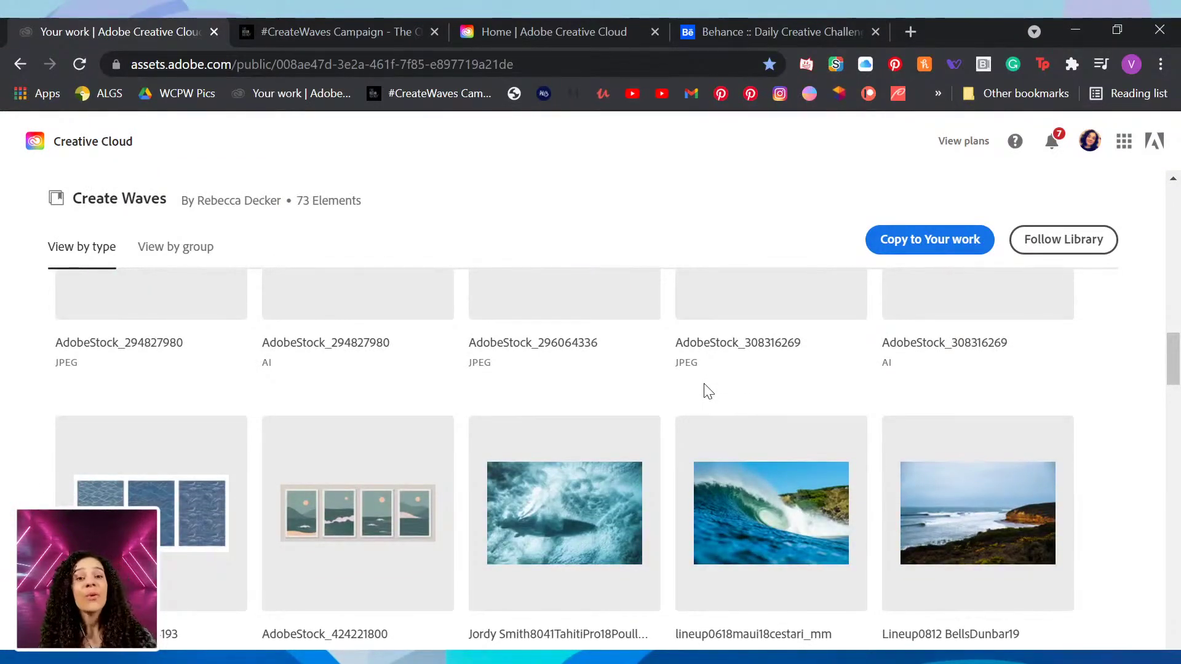
scroll(697, 416, down, 10)
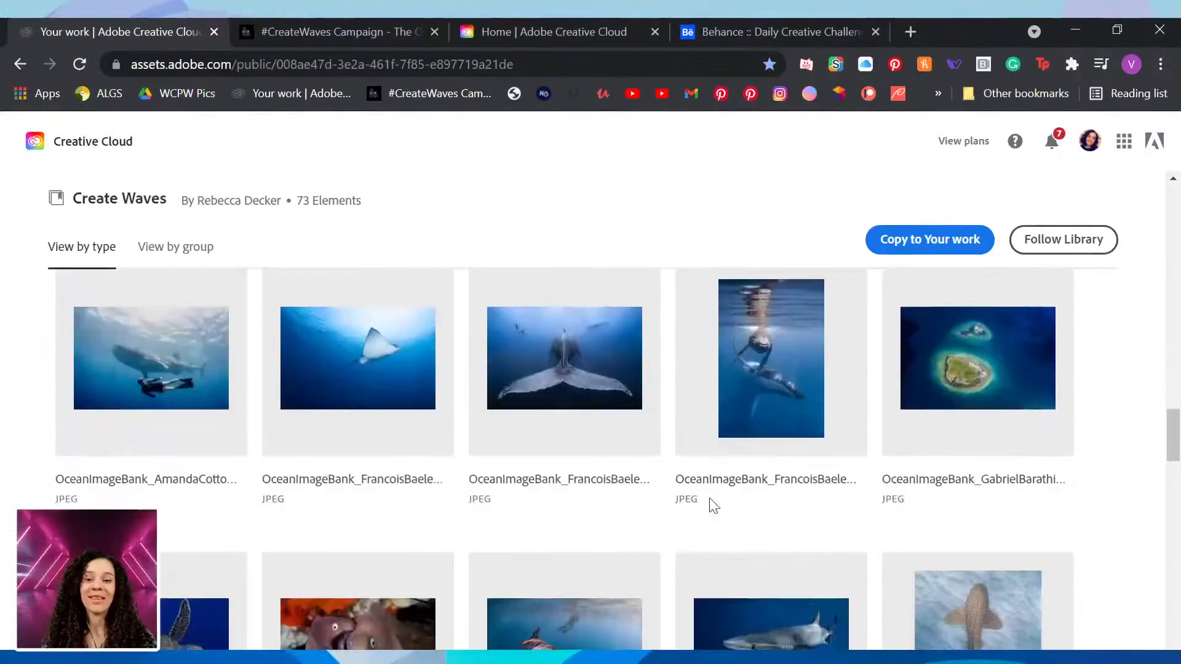
scroll(709, 497, down, 6)
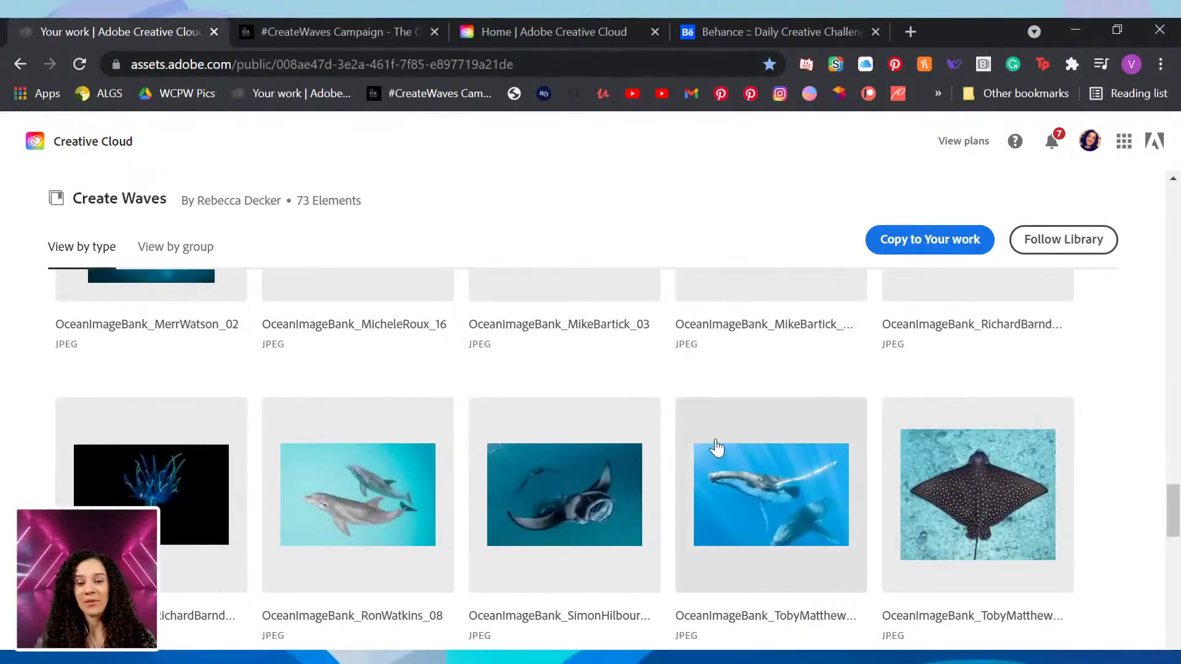
scroll(714, 450, down, 12)
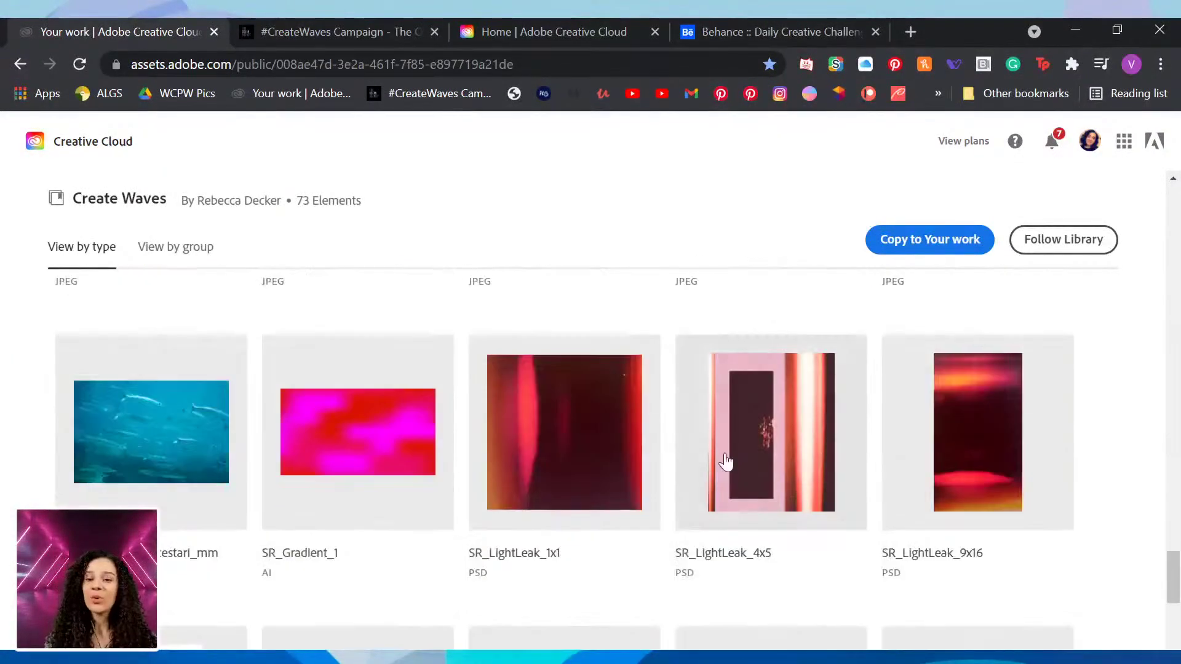
scroll(729, 504, down, 10)
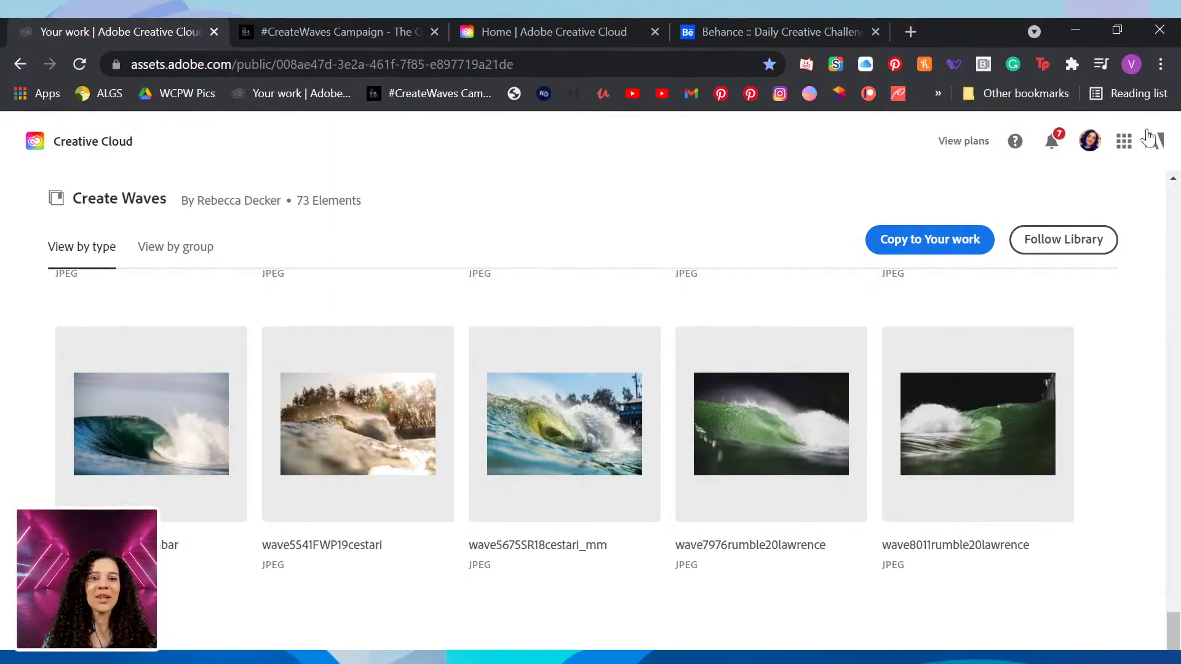
Switch from the browser to Photoshop and look over the three-artboard starter file and its Challenge 8 brief.
click(1078, 24)
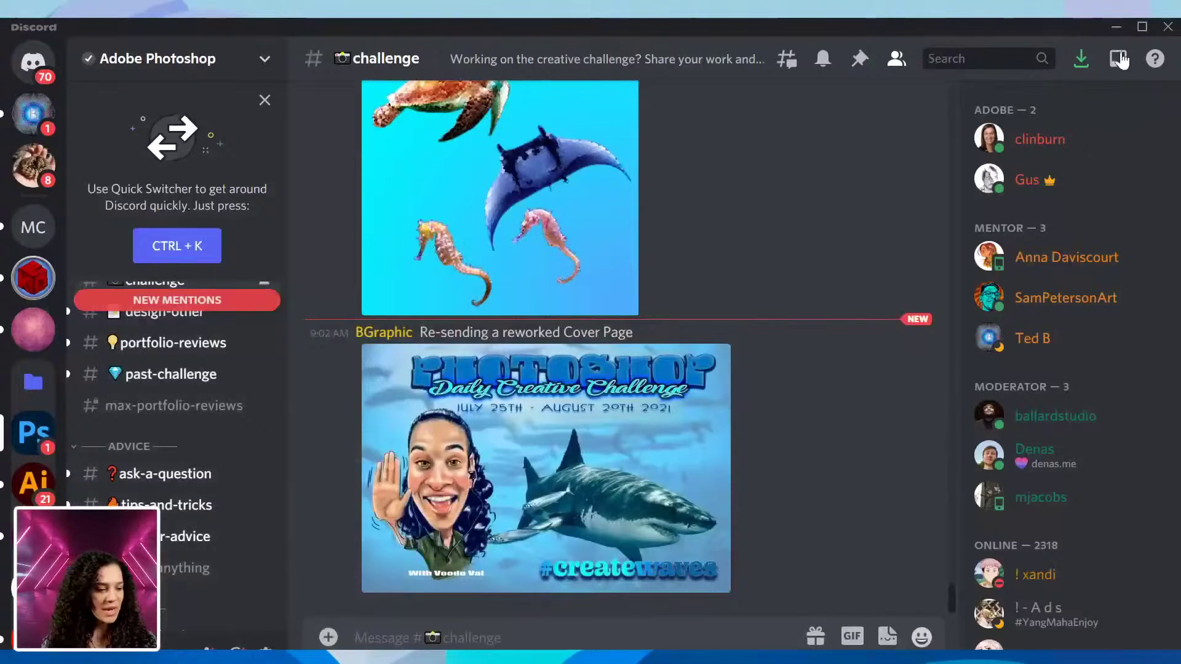
key(alt+Tab)
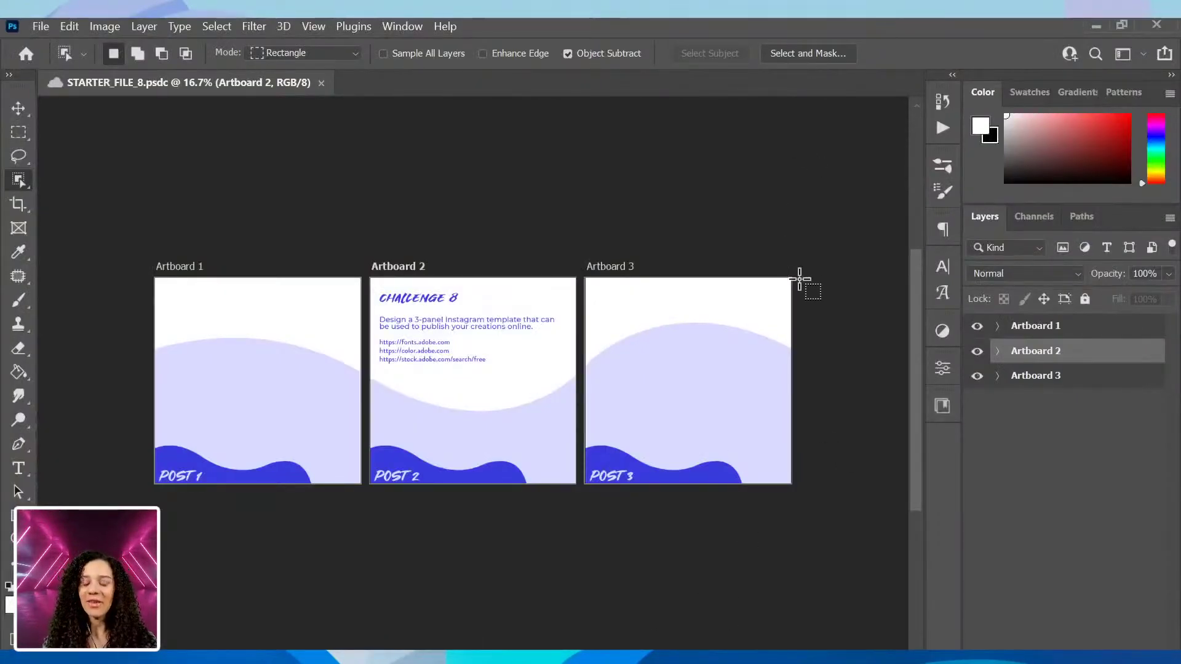
key(ctrl+plus)
key(ctrl+plus)
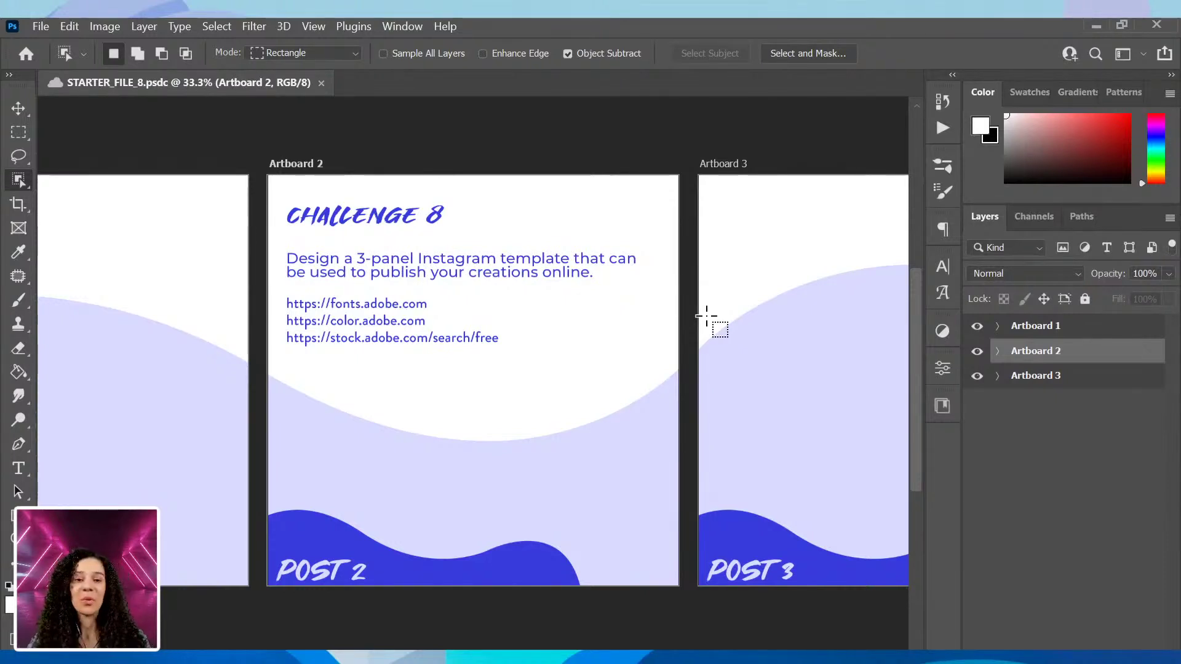
click(1101, 327)
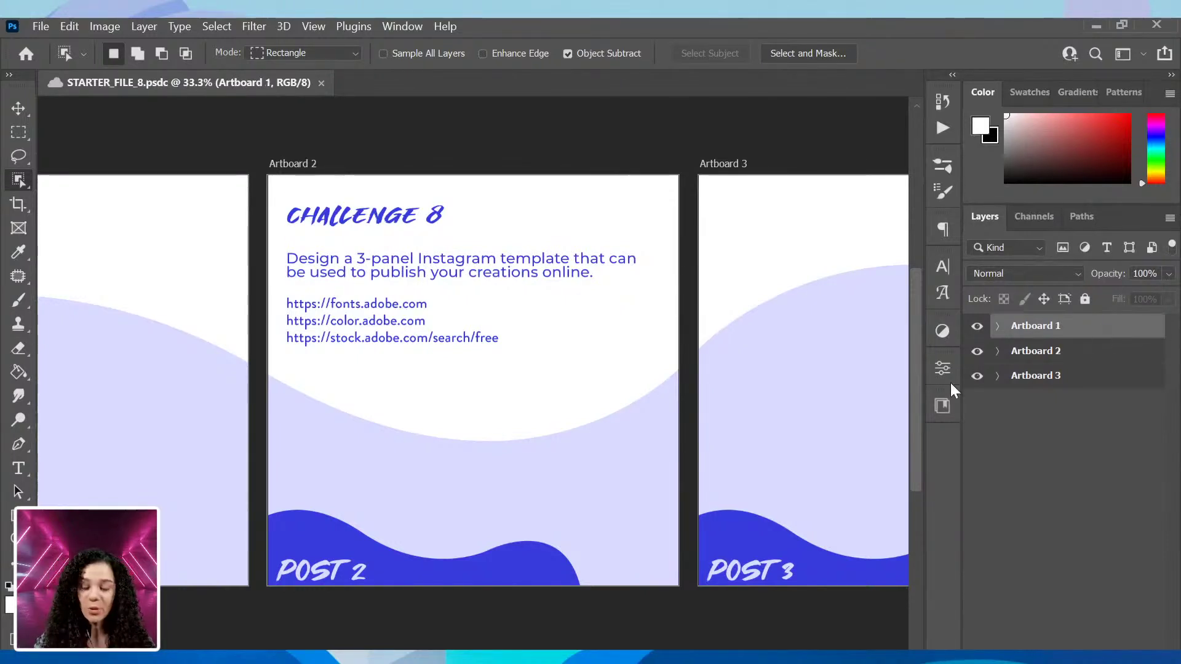
key(ctrl+minus)
key(ctrl+minus)
key(ctrl+plus)
key(ctrl+plus)
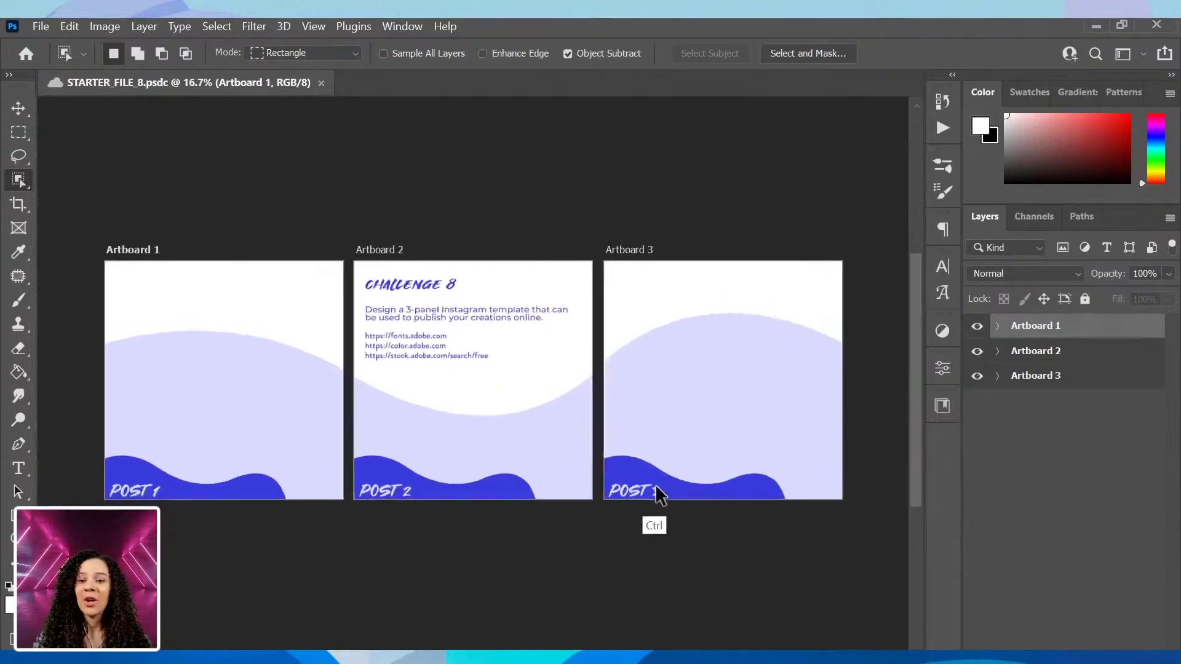
key(ctrl+minus)
key(ctrl+minus)
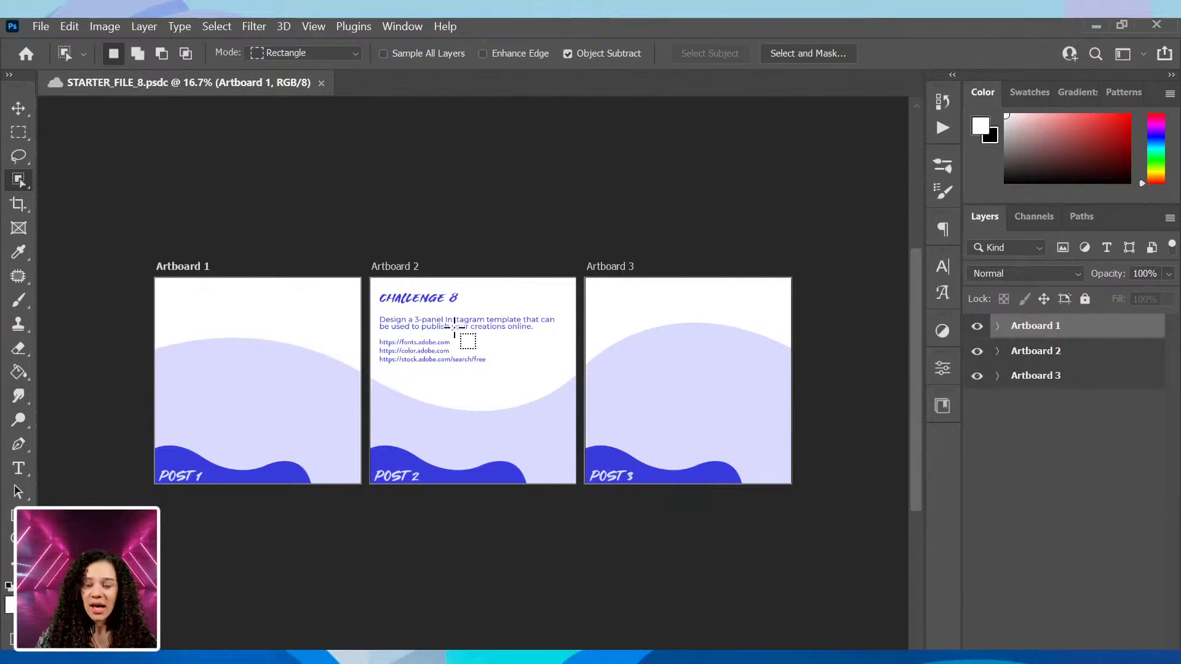
Hide the brief text, "challenge 8", POST 2 and graphic layers on Artboard 2 and collect them in a group.
key(t)
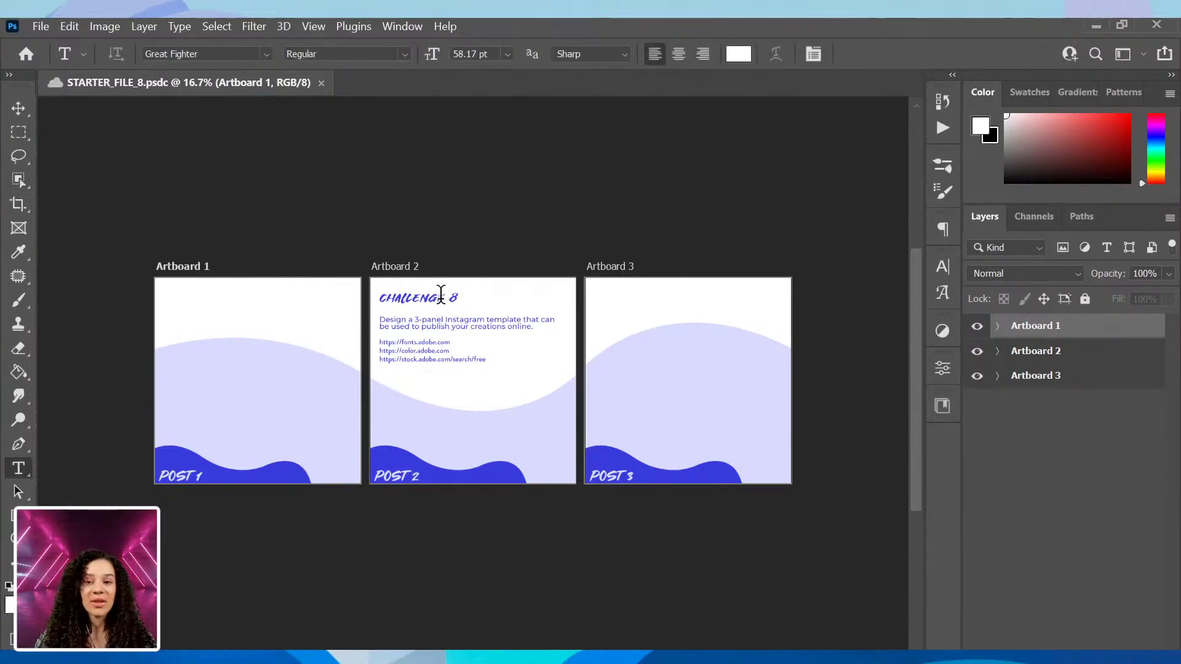
click(440, 298)
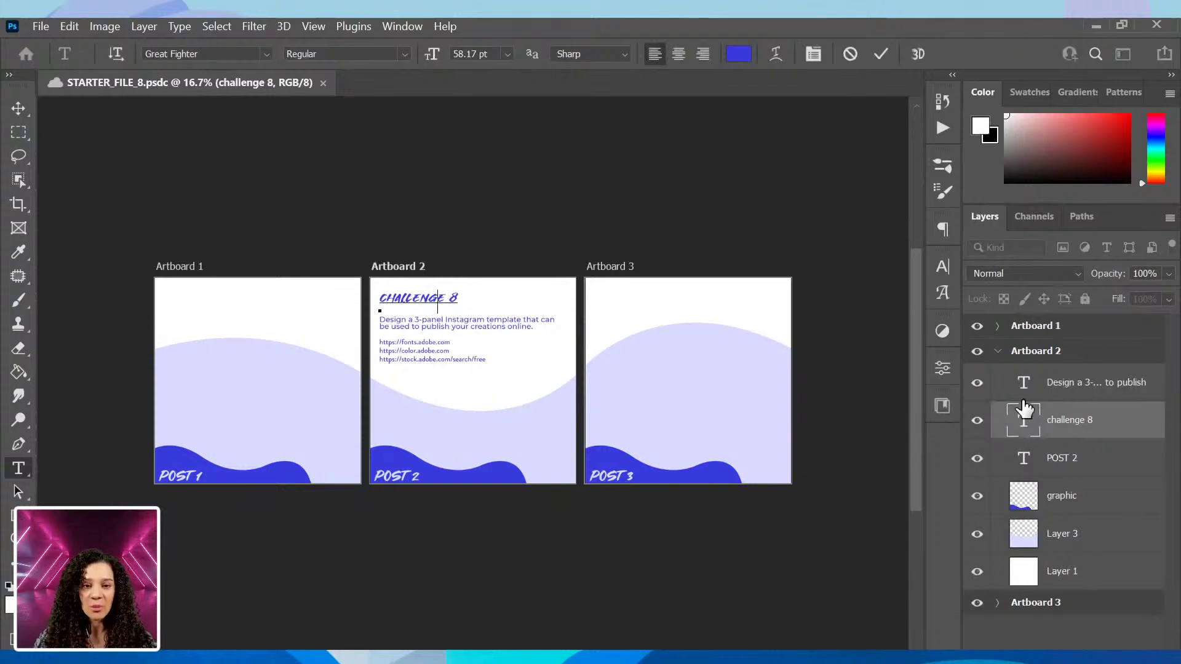
click(976, 383)
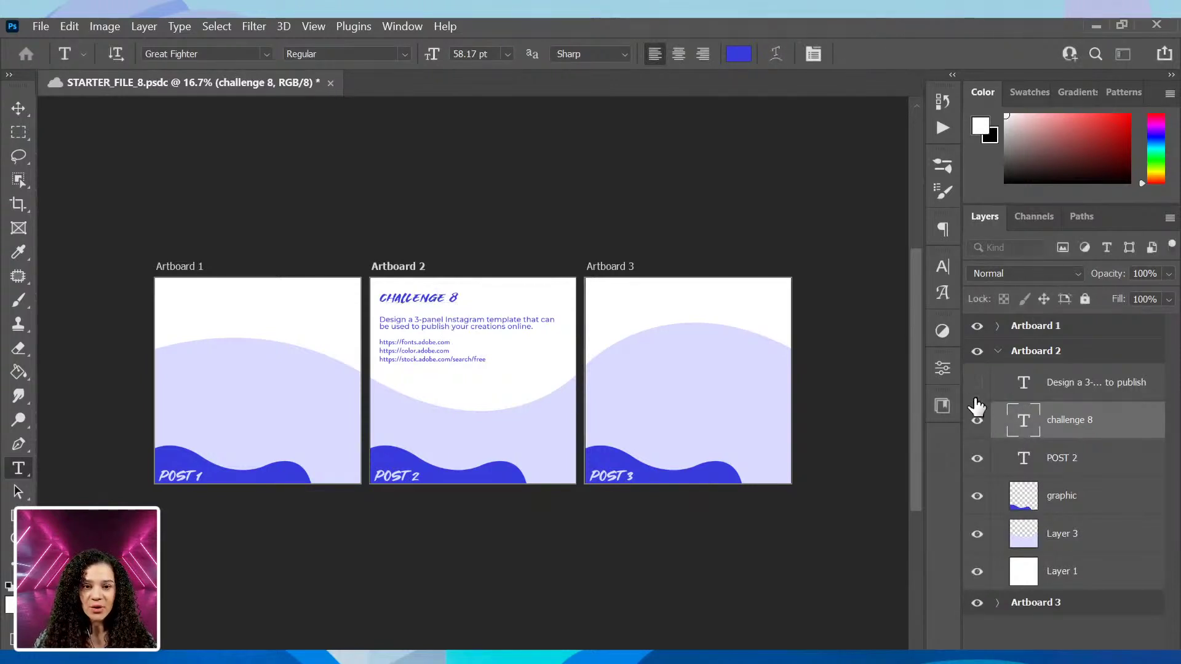
drag(977, 419, 977, 497)
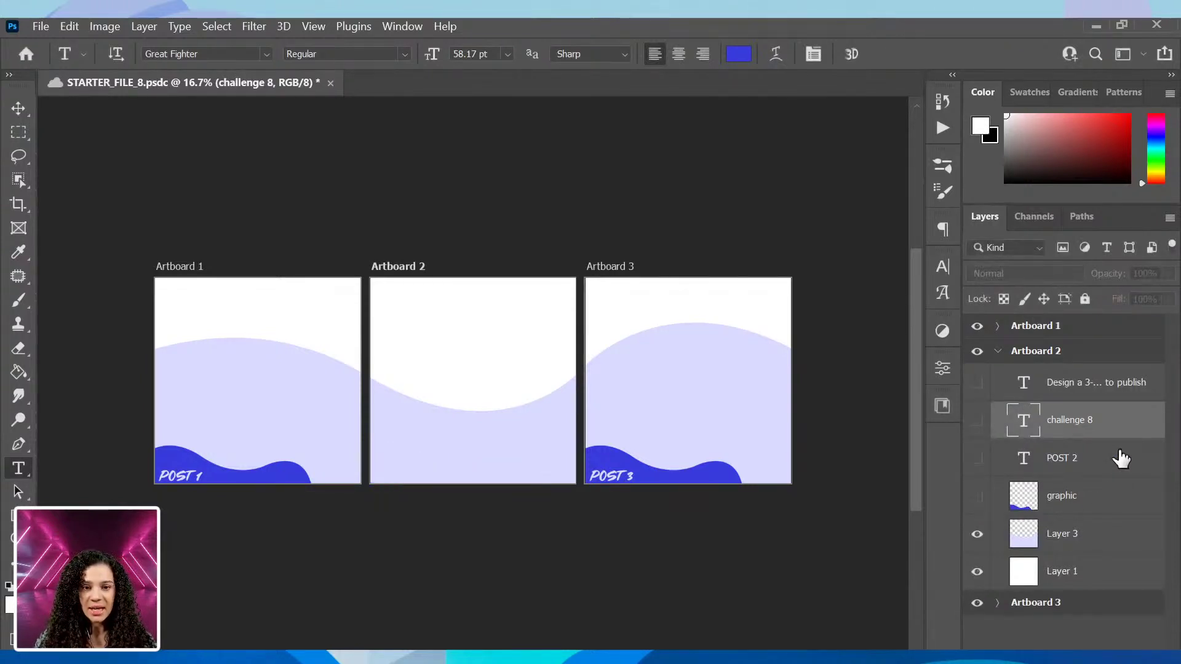
click(1100, 506)
shift+click(1089, 389)
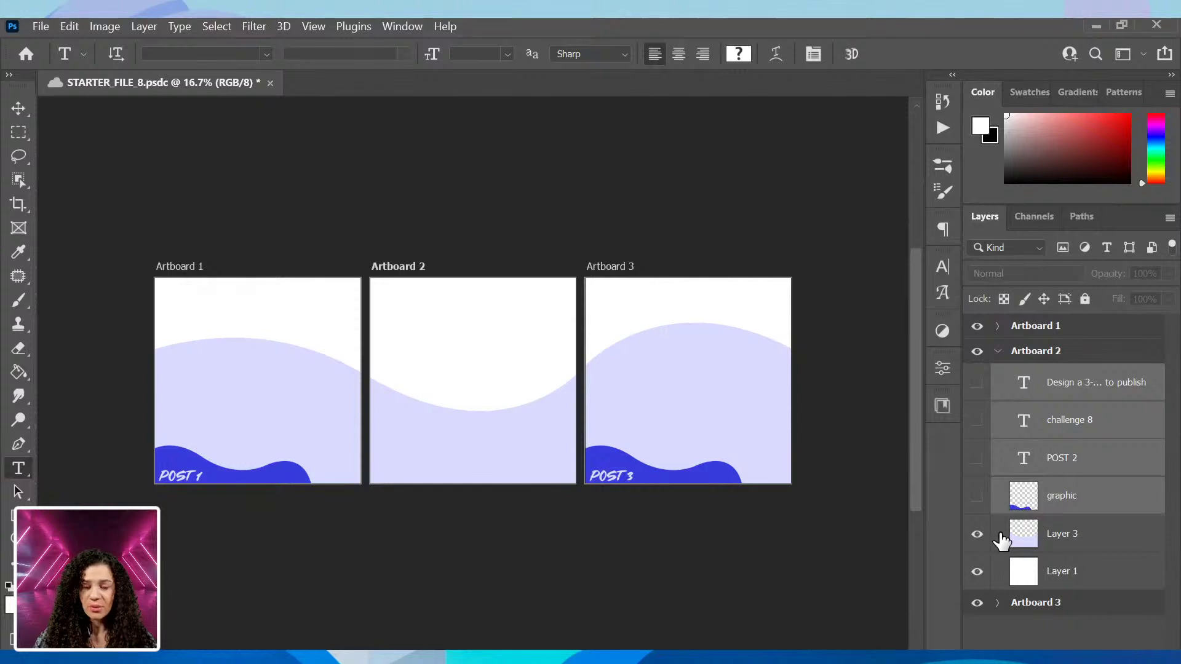
key(ctrl+g)
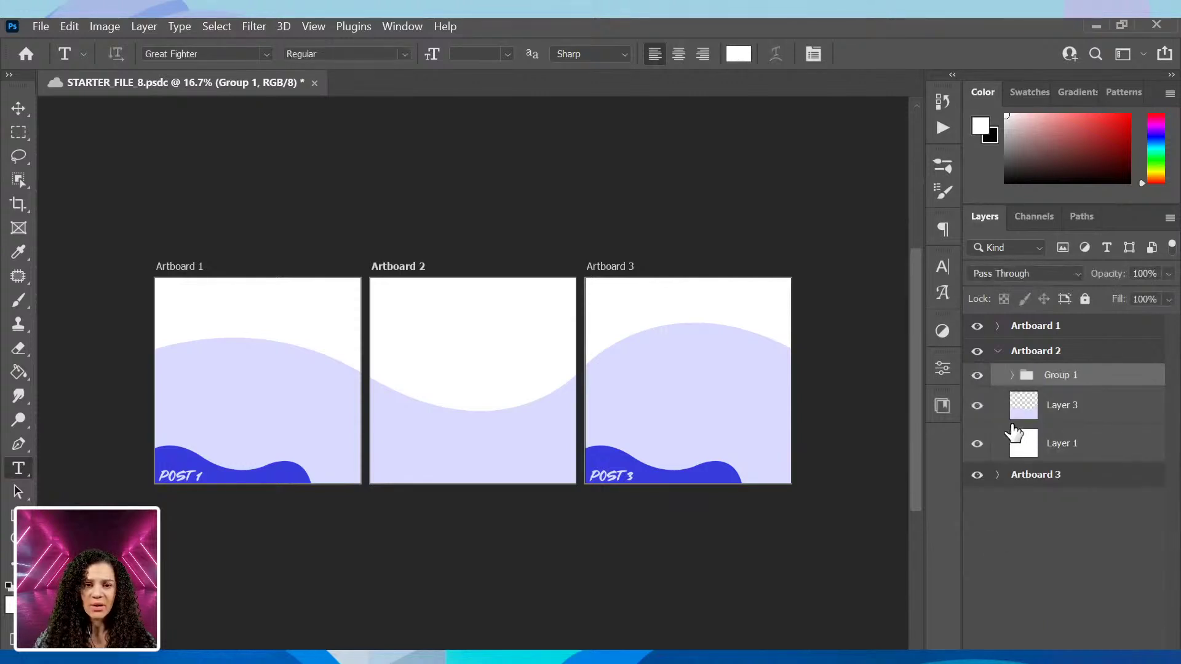
Hide the POST and graphic layers on Artboard 1 and Artboard 3 so only the wave backgrounds show.
click(997, 325)
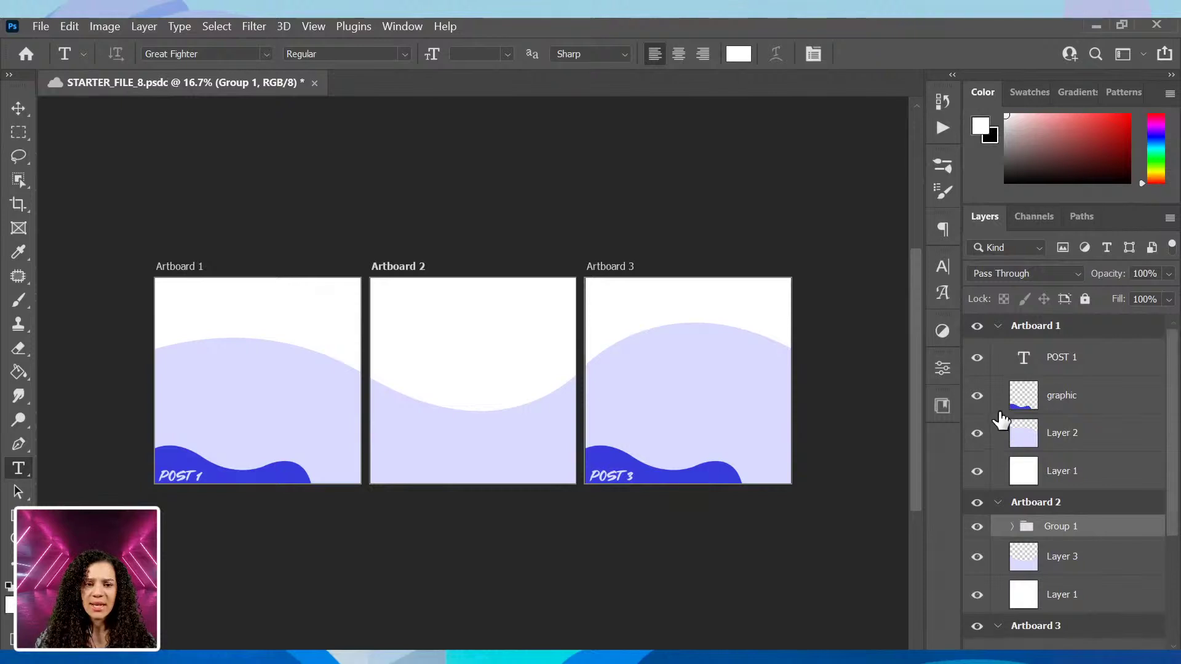
click(977, 397)
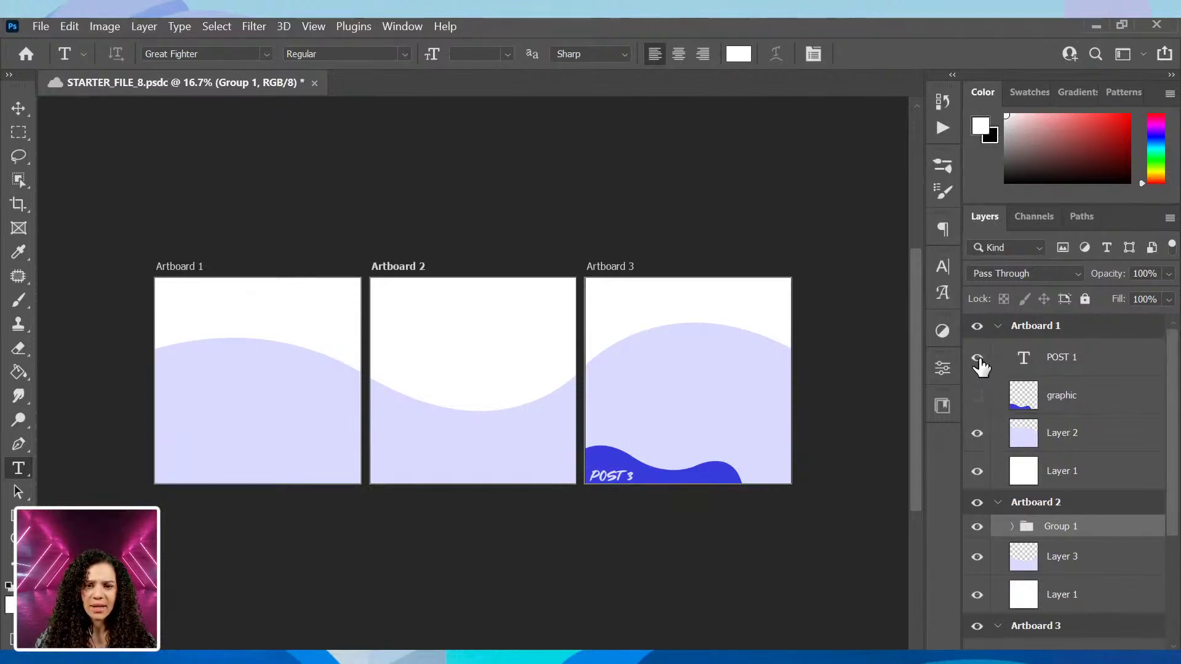
scroll(1036, 503, down, 1)
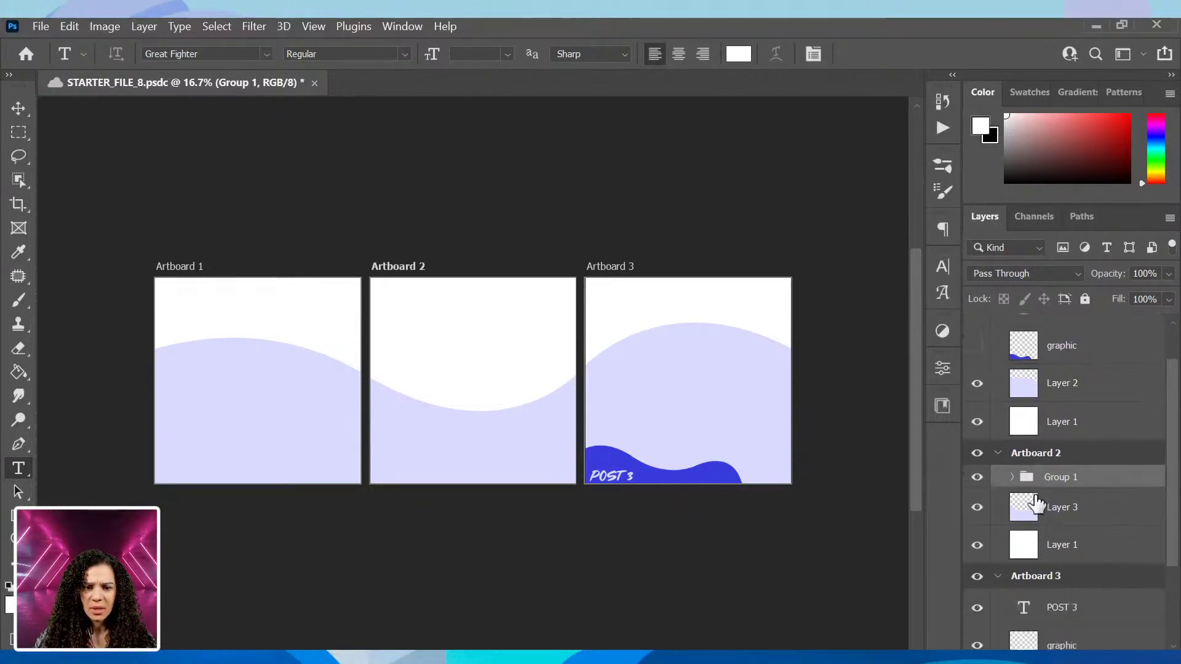
scroll(1037, 503, down, 3)
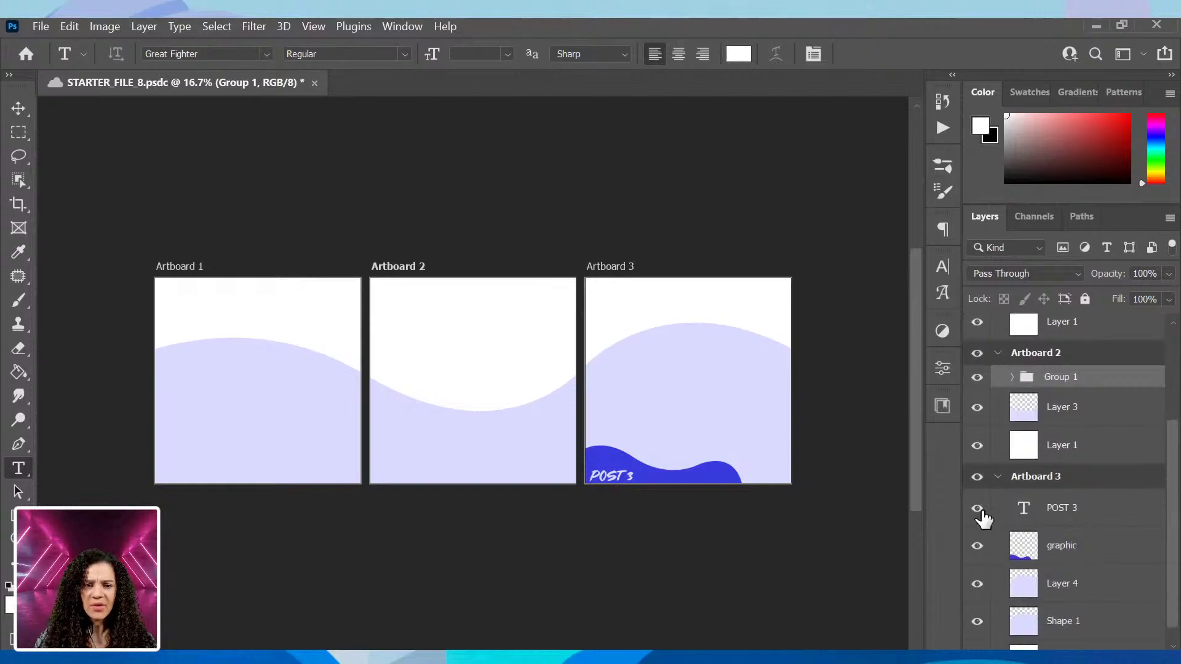
click(978, 509)
click(977, 546)
scroll(1078, 581, down, 1)
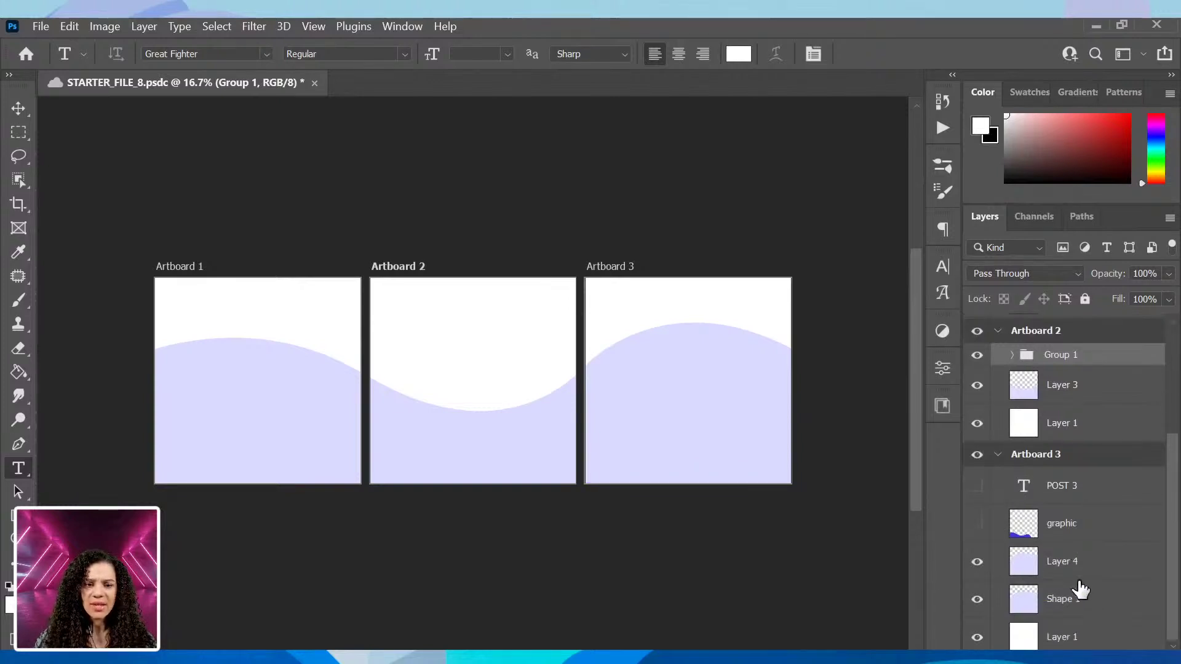
Examine how far the Shape 1 wave on Artboard 3 extends across the artboards using Free Transform, leaving its geometry unchanged.
scroll(1061, 563, up, 4)
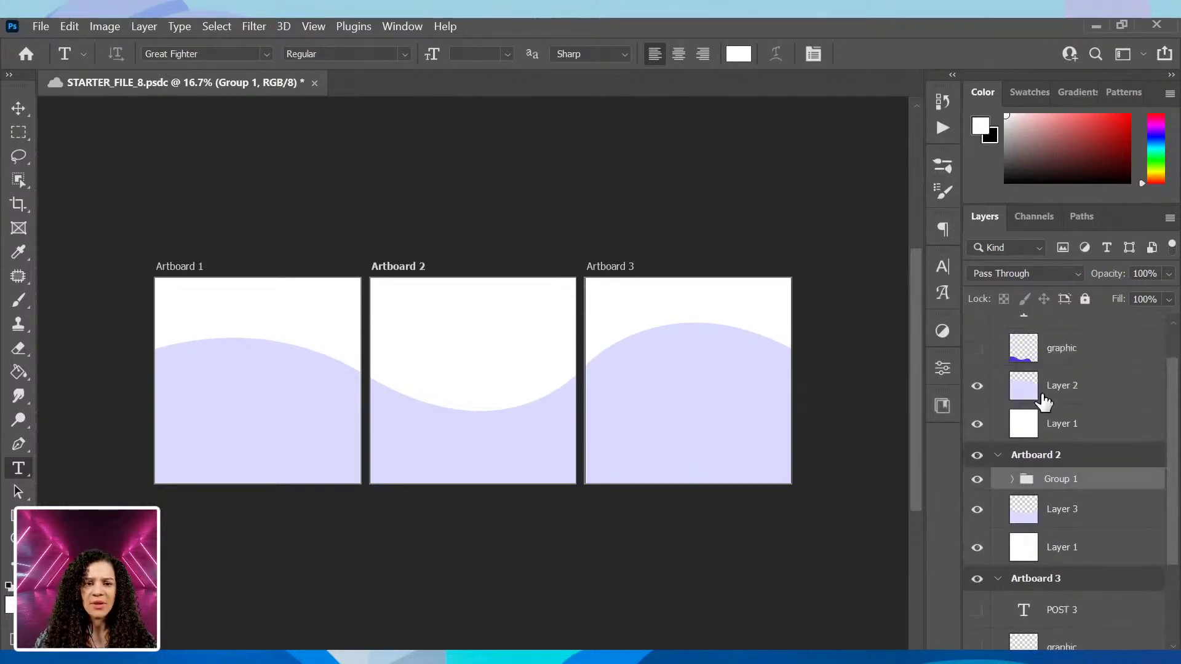
scroll(1120, 585, down, 4)
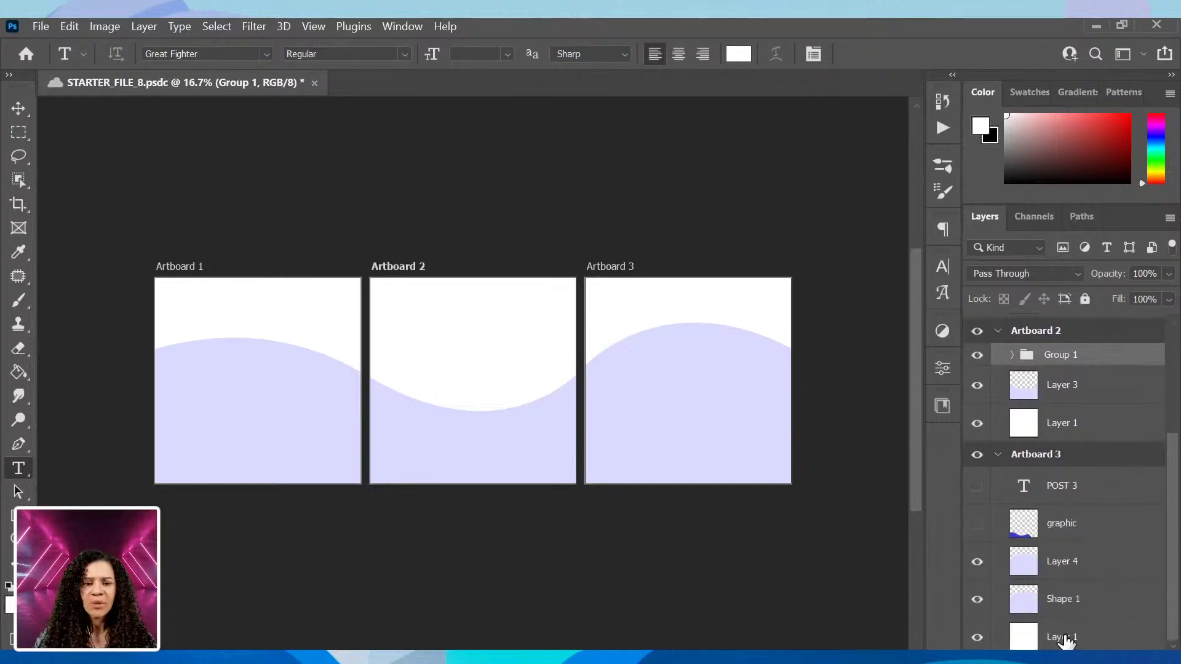
click(1055, 609)
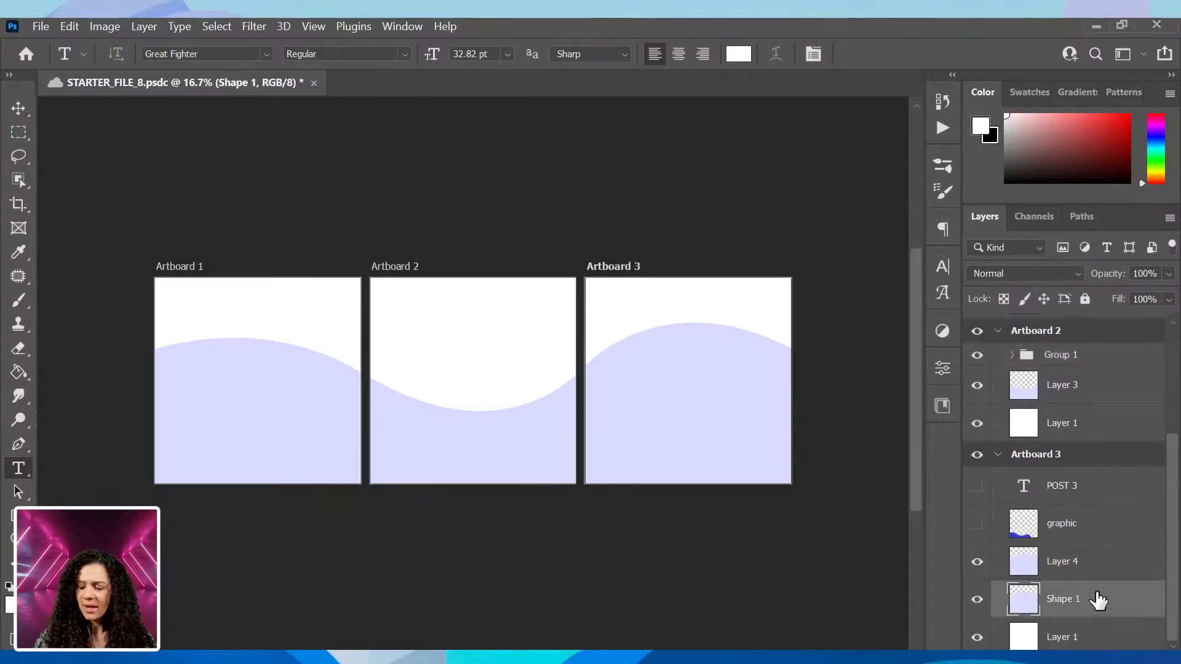
key(ctrl+t)
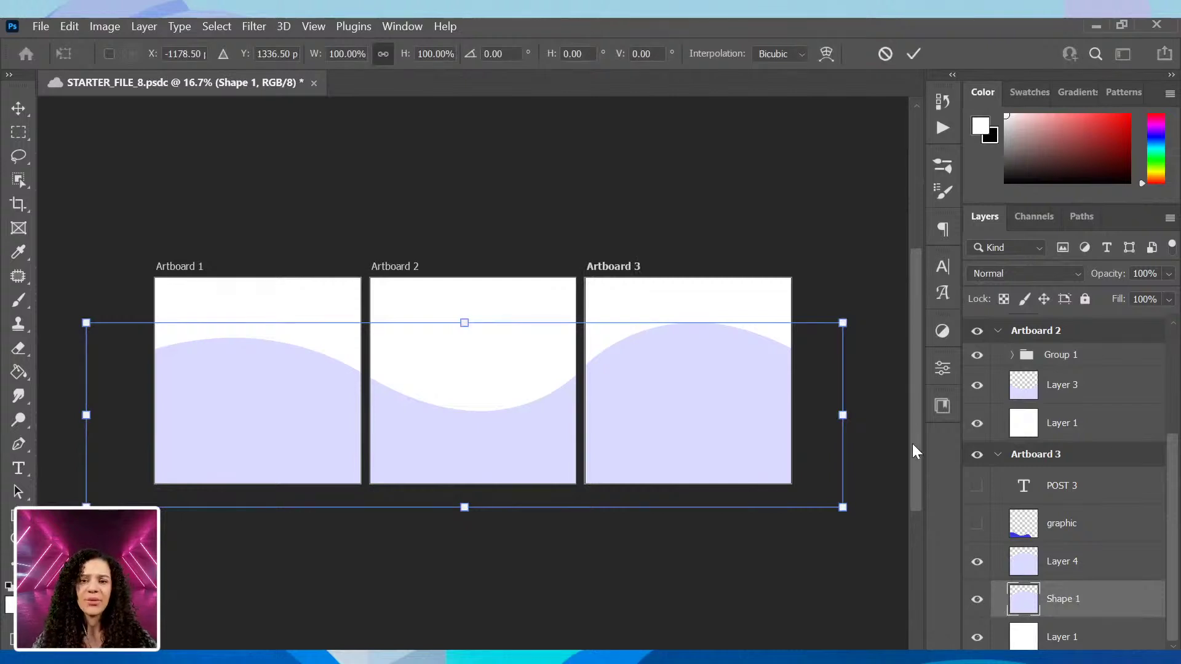
drag(697, 443, 811, 402)
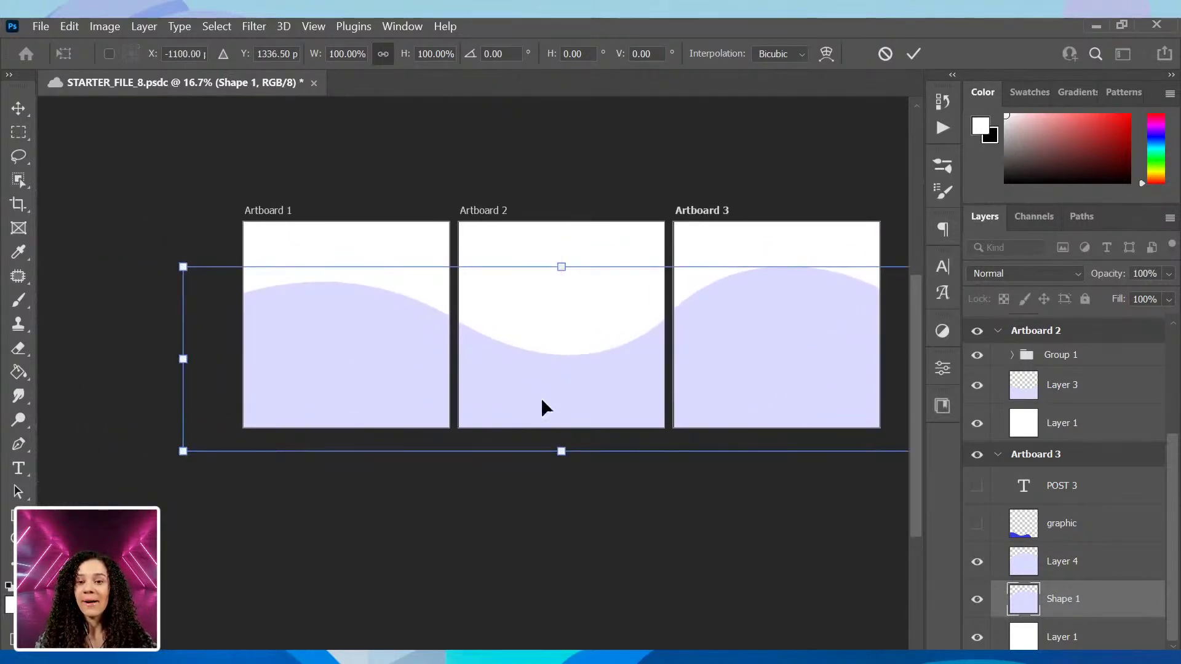
key(Return)
key(t)
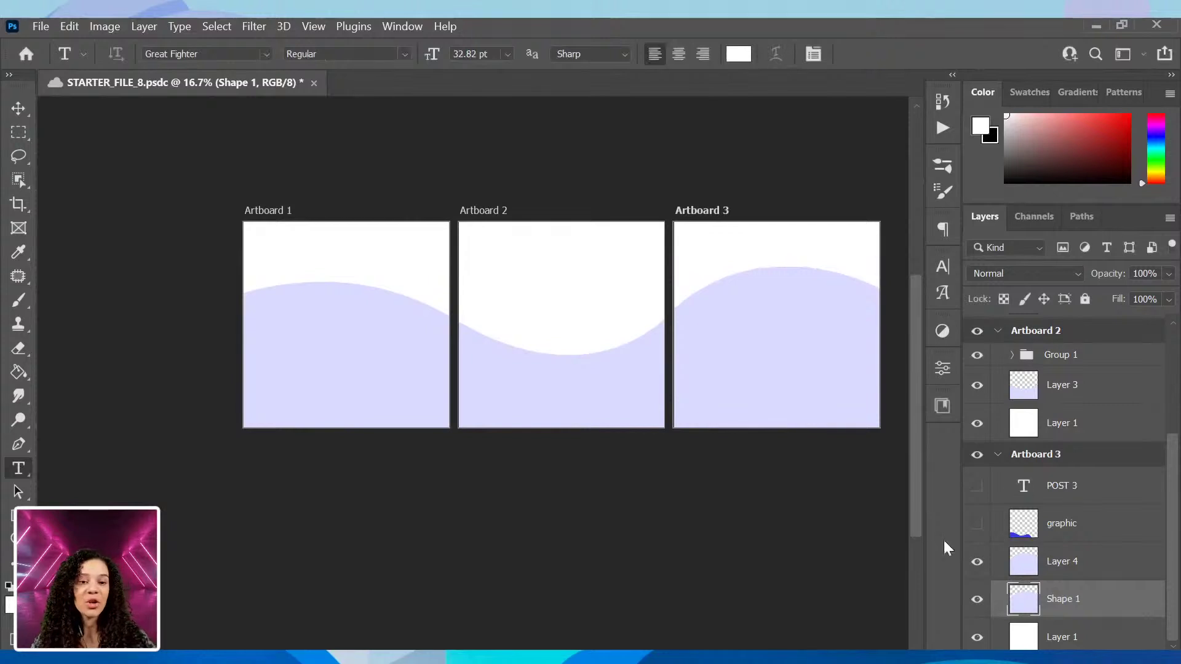
Hide the wave layers on all three artboards: Layer 4, Layer 3, Layer 2 and Shape 1.
click(977, 566)
click(977, 384)
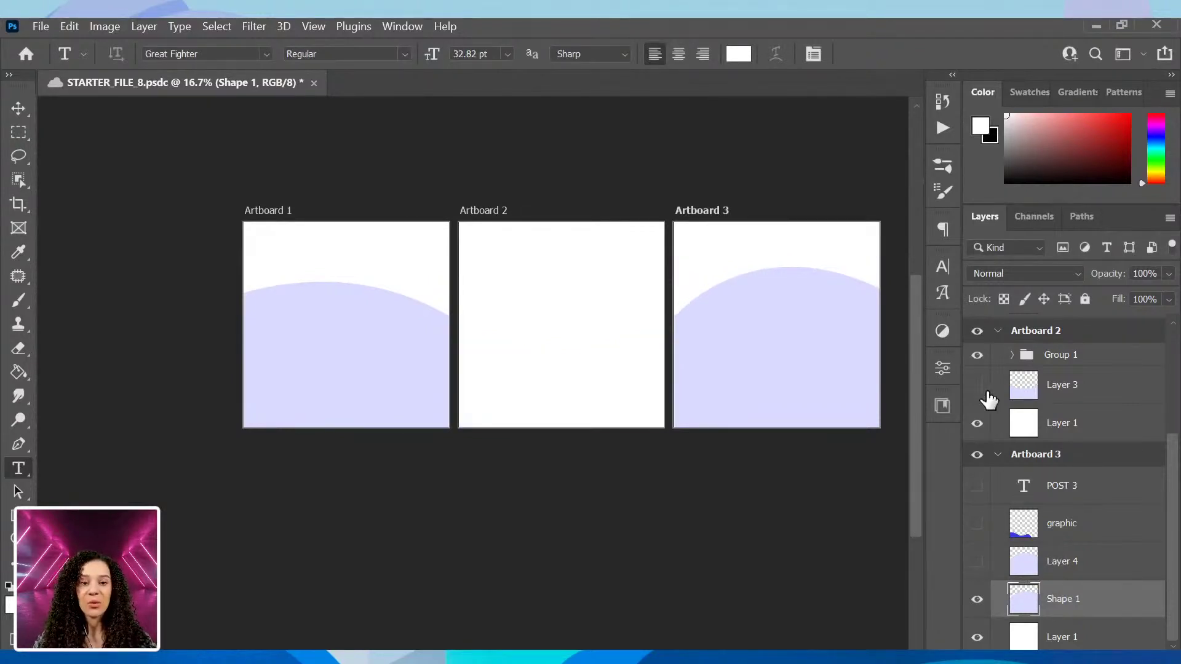
scroll(993, 431, up, 2)
scroll(993, 437, up, 2)
click(976, 411)
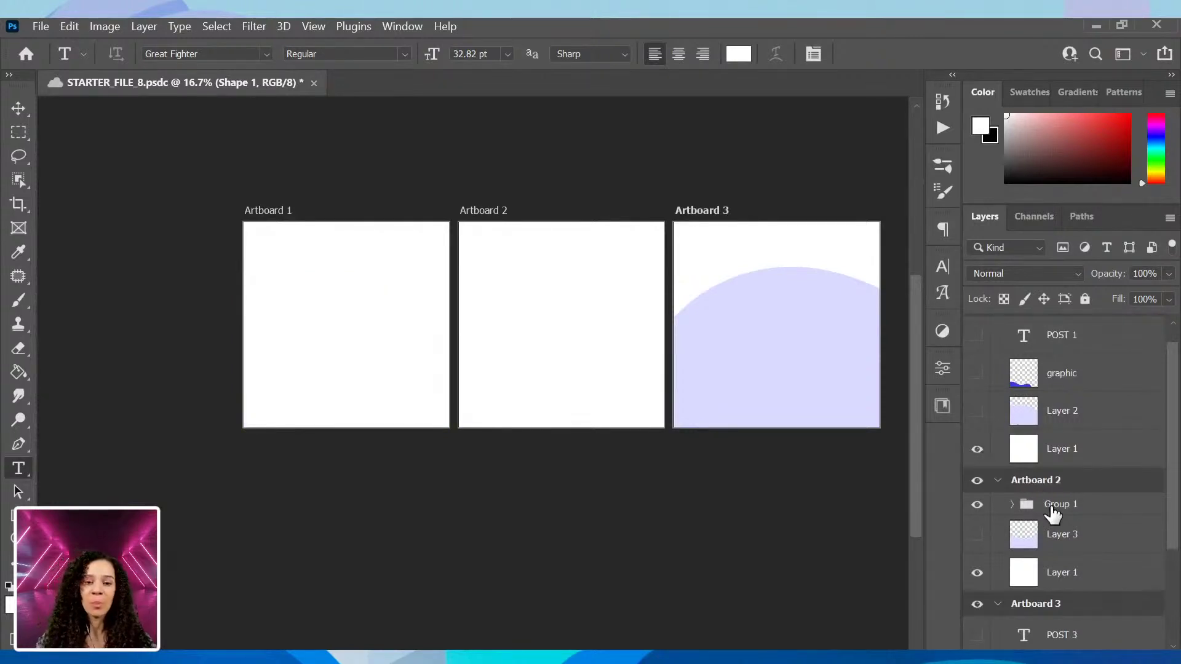
scroll(1055, 519, down, 2)
scroll(1055, 524, down, 1)
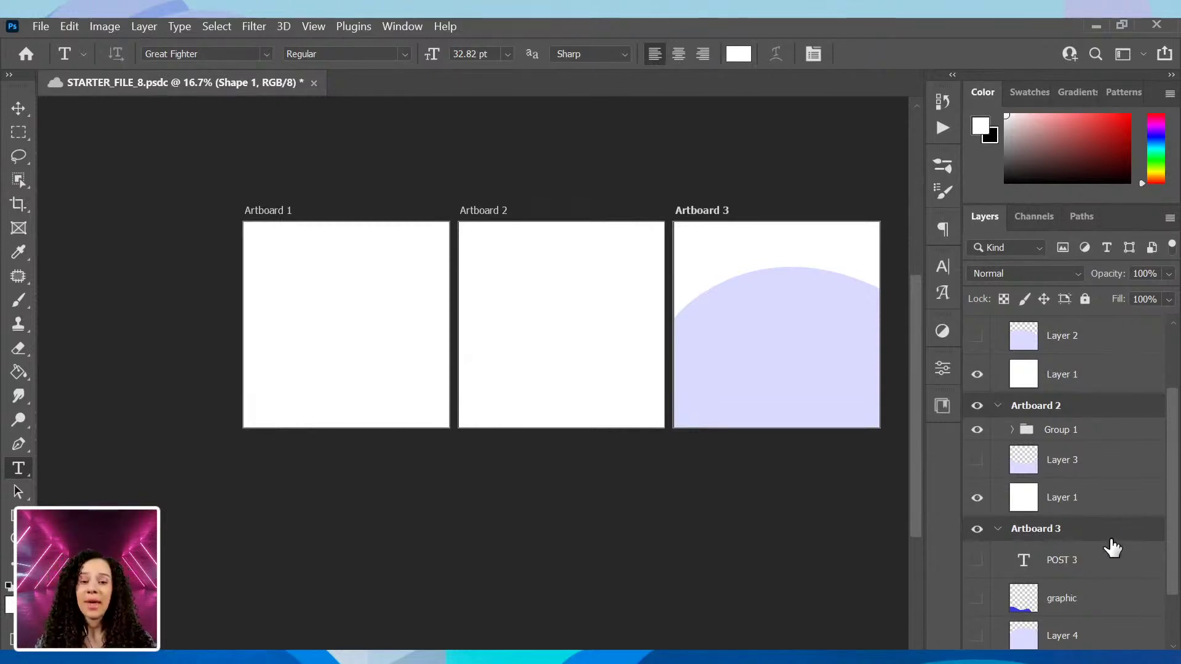
scroll(1073, 581, down, 2)
scroll(1073, 581, down, 1)
click(977, 599)
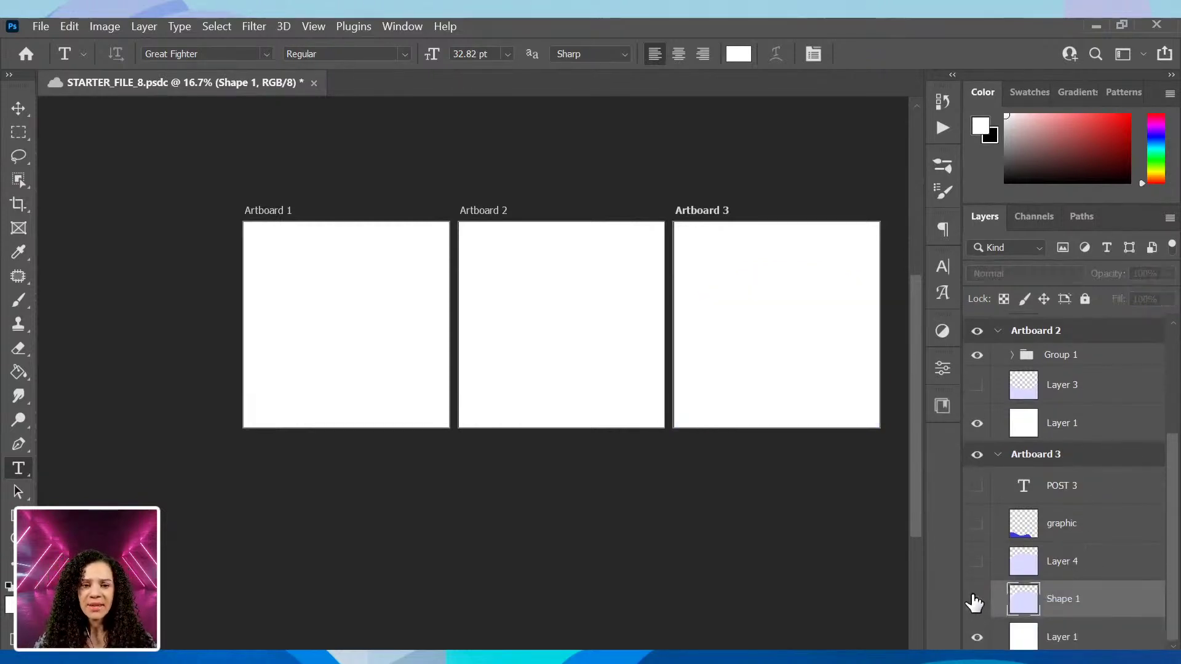
Group POST 1, graphic and Layer 2 on Artboard 1, and move Layer 3 into the existing group on Artboard 2.
scroll(994, 469, up, 7)
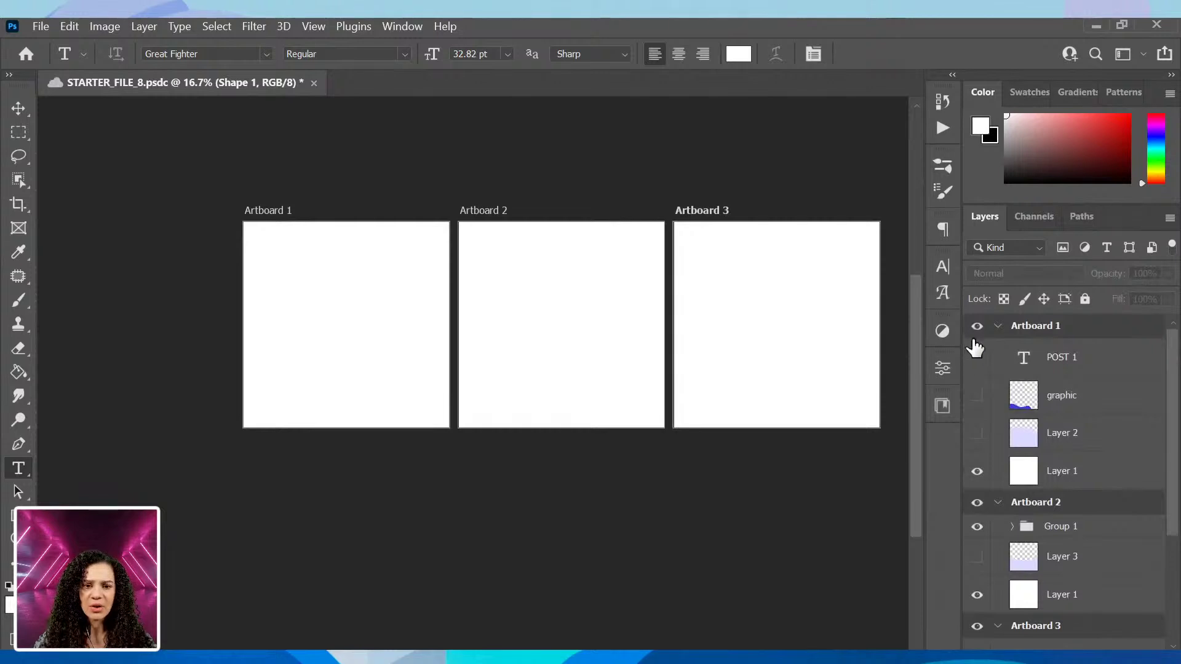
click(977, 326)
click(978, 326)
click(1080, 332)
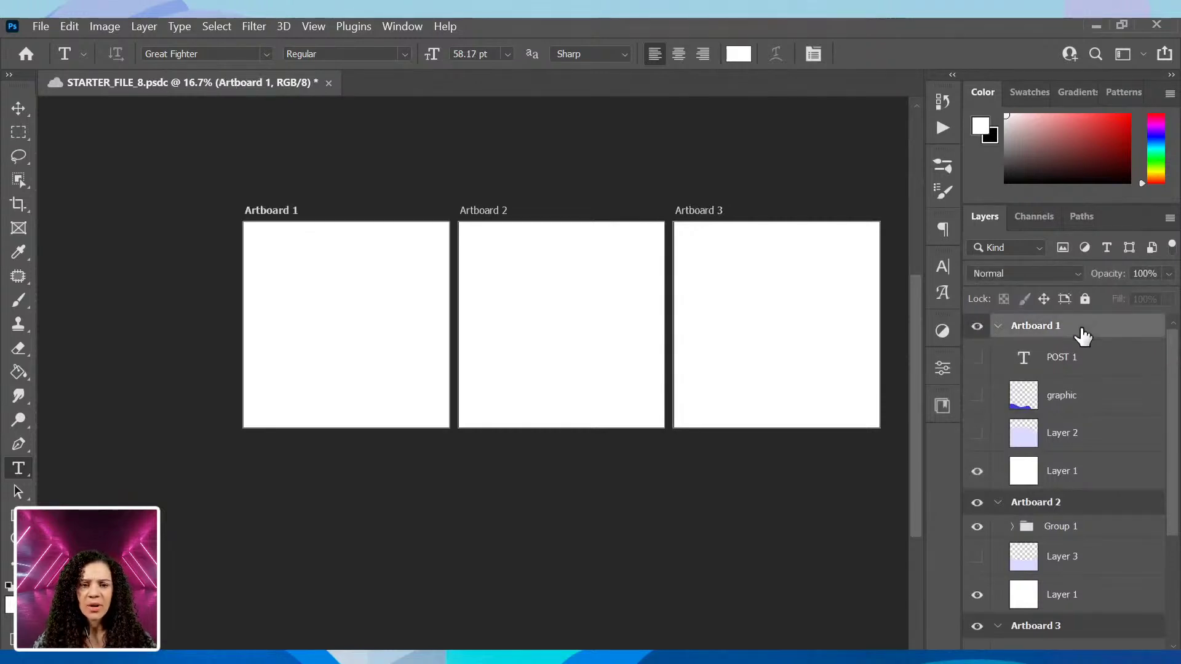
click(1073, 360)
shift+click(1078, 436)
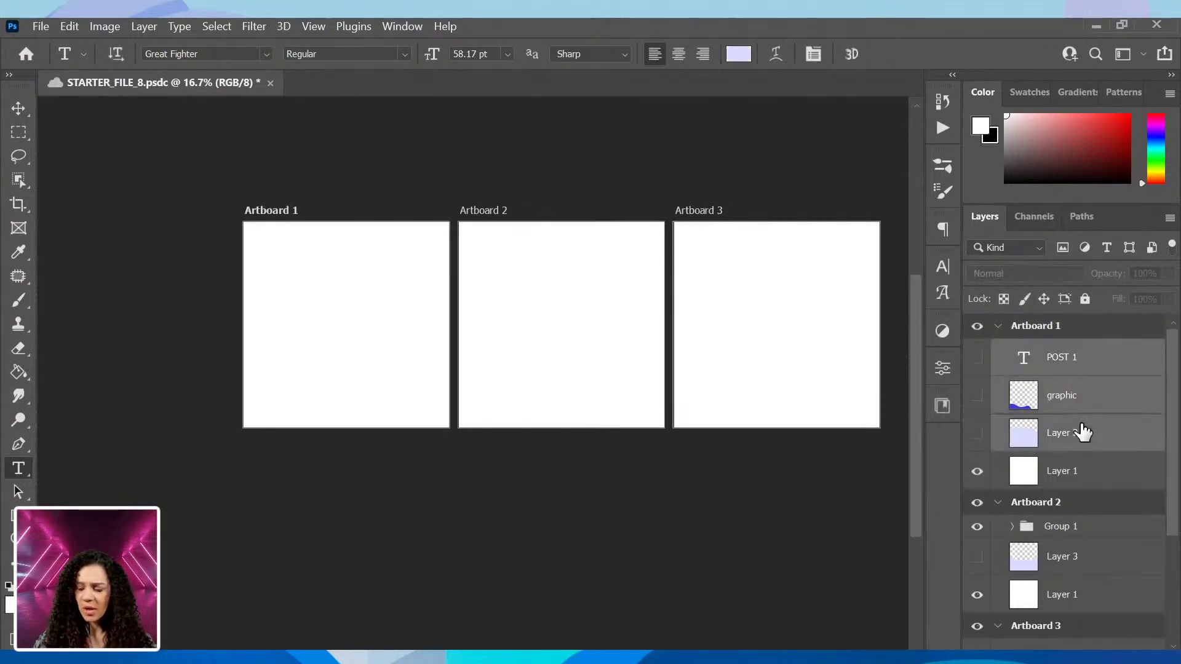
key(ctrl+g)
drag(1054, 469, 1054, 437)
Group the POST 3, graphic and Layer 4 layers on Artboard 3.
click(1076, 588)
shift+click(1084, 614)
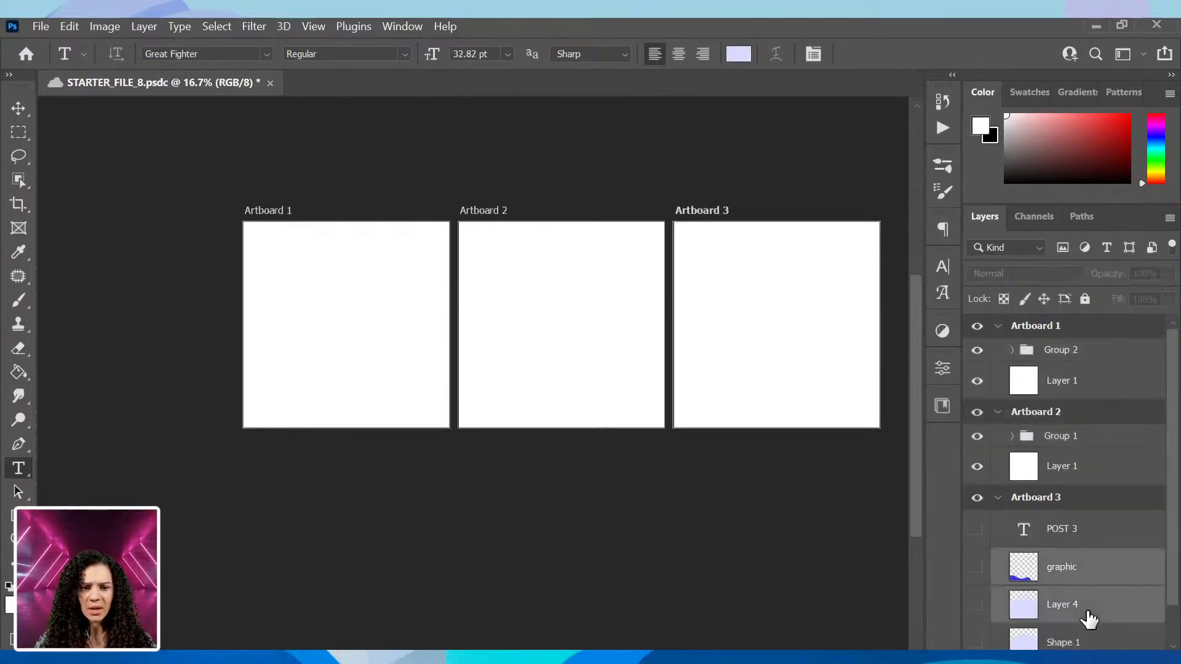
shift+click(1061, 530)
key(ctrl+g)
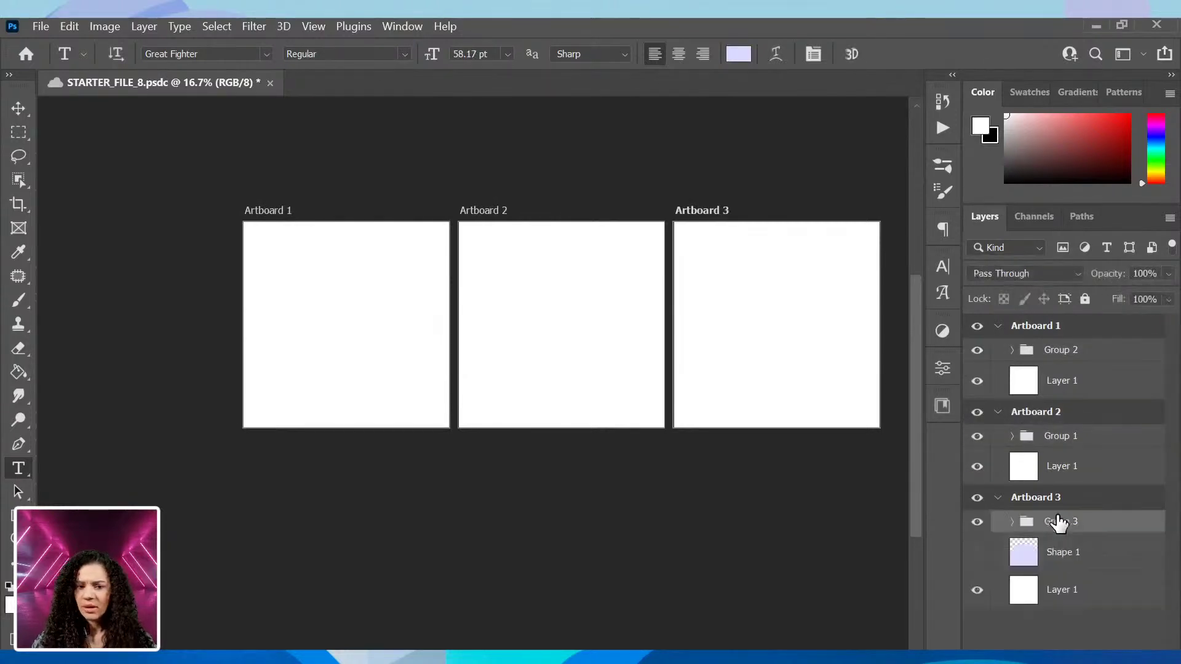
Add a new empty layer above the group on Artboard 1 and activate the Pen tool in Path mode.
click(1091, 355)
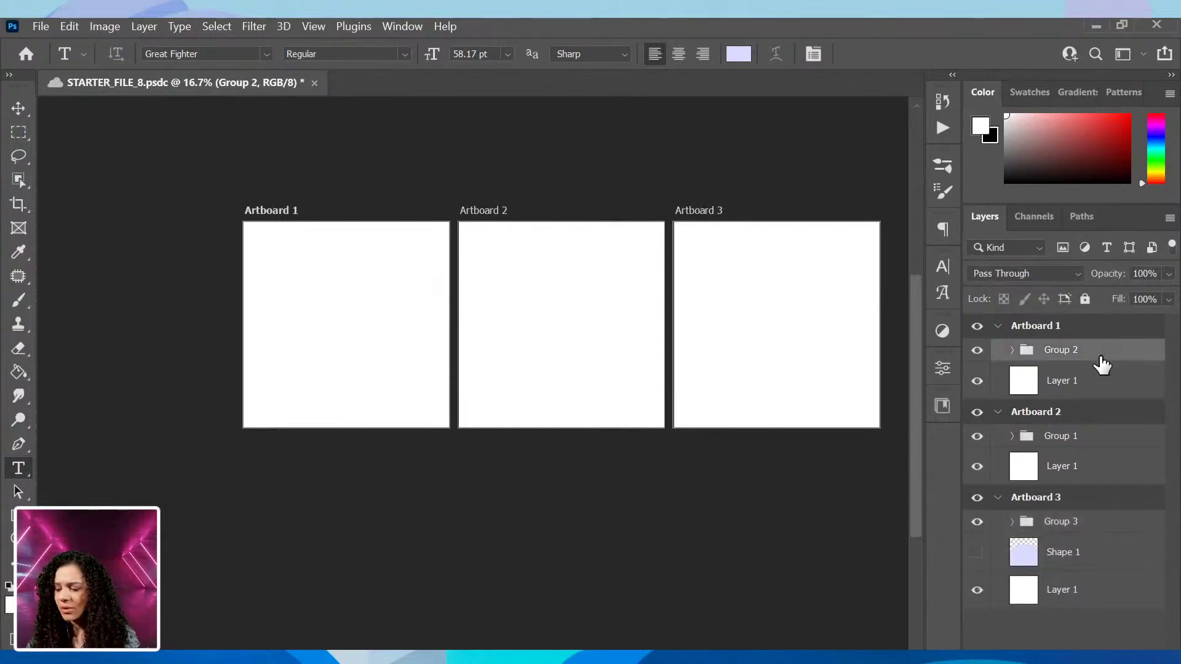
key(ctrl+shift+n)
key(Return)
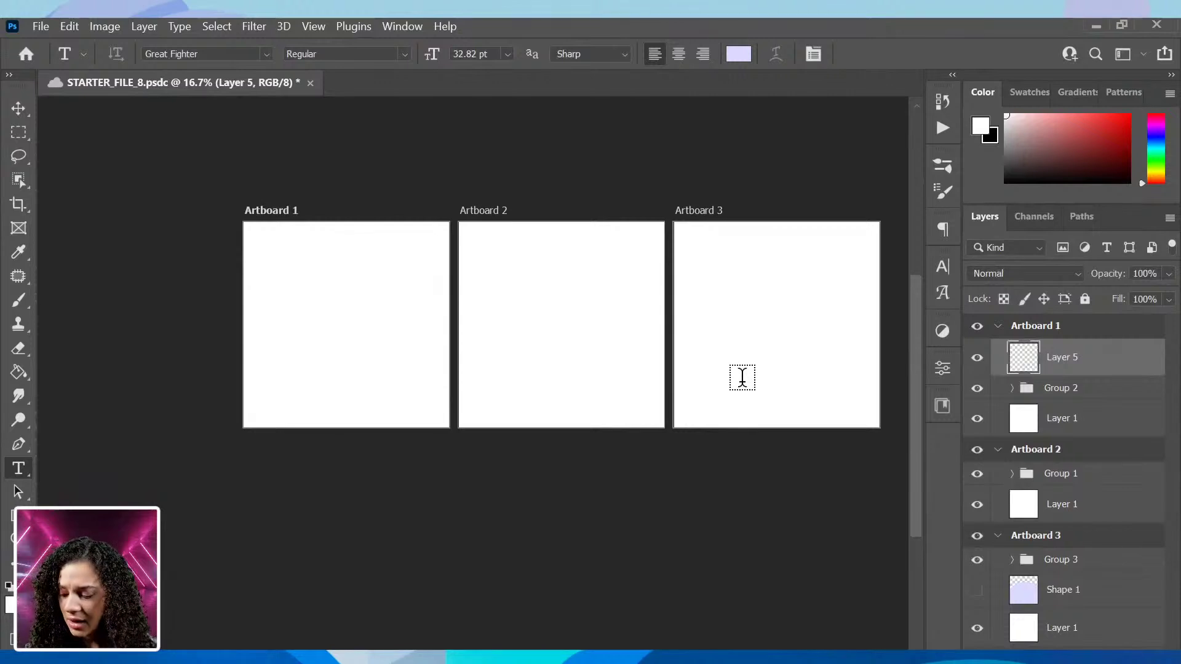
key(p)
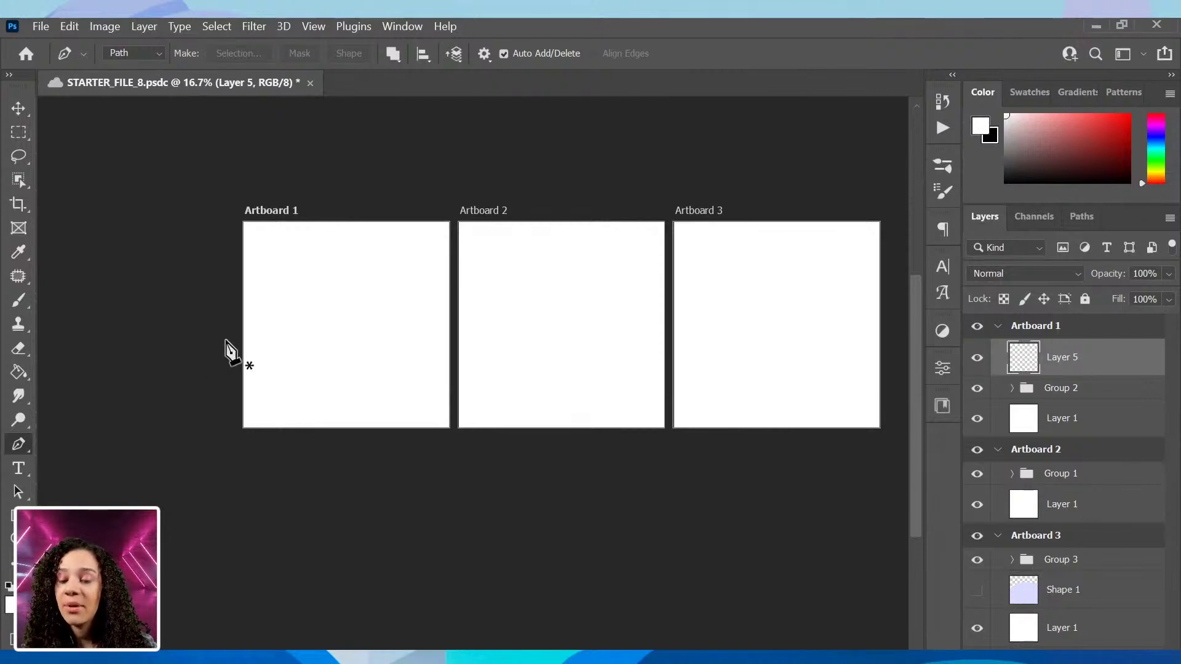
Draw a smooth up-down-up wave path spanning all three artboards, starting and ending outside them, with anchors at the gaps between artboards.
scroll(474, 375, up, 1)
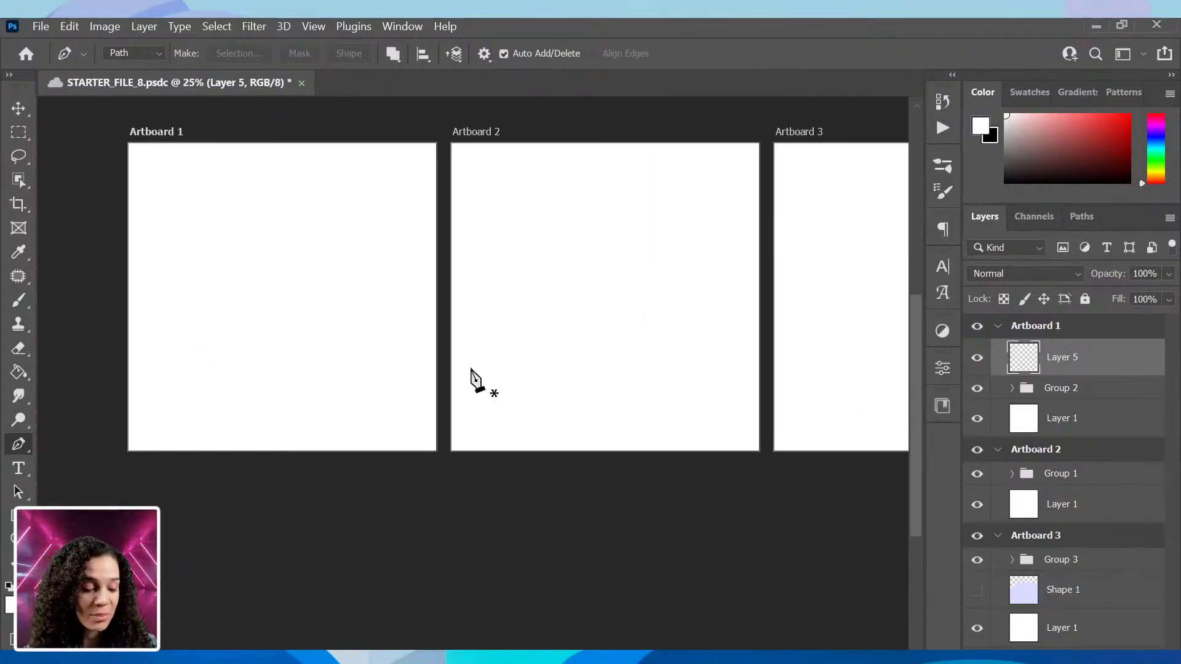
drag(538, 355, 443, 390)
key(ctrl+minus)
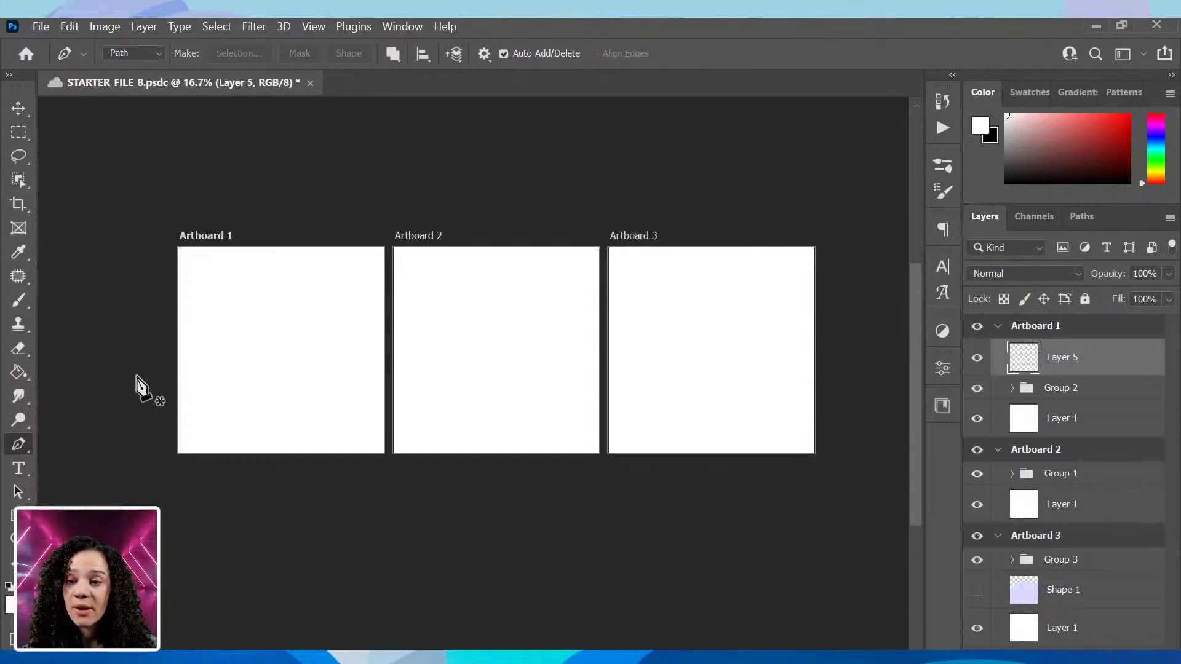
click(135, 376)
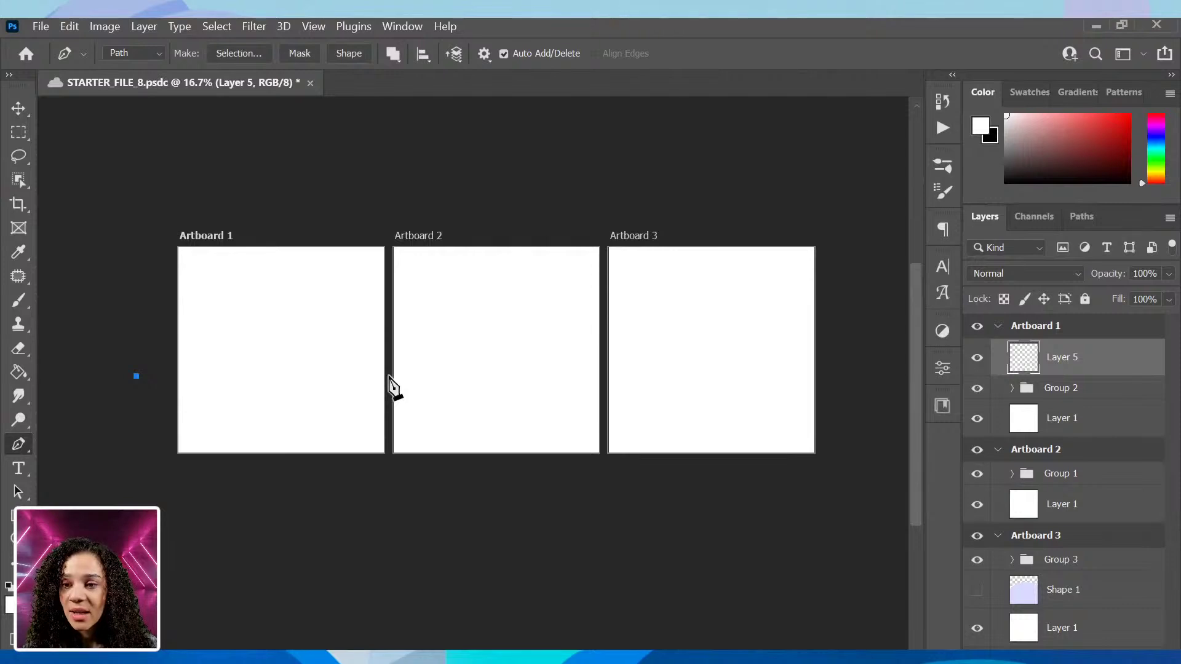
drag(389, 376, 501, 465)
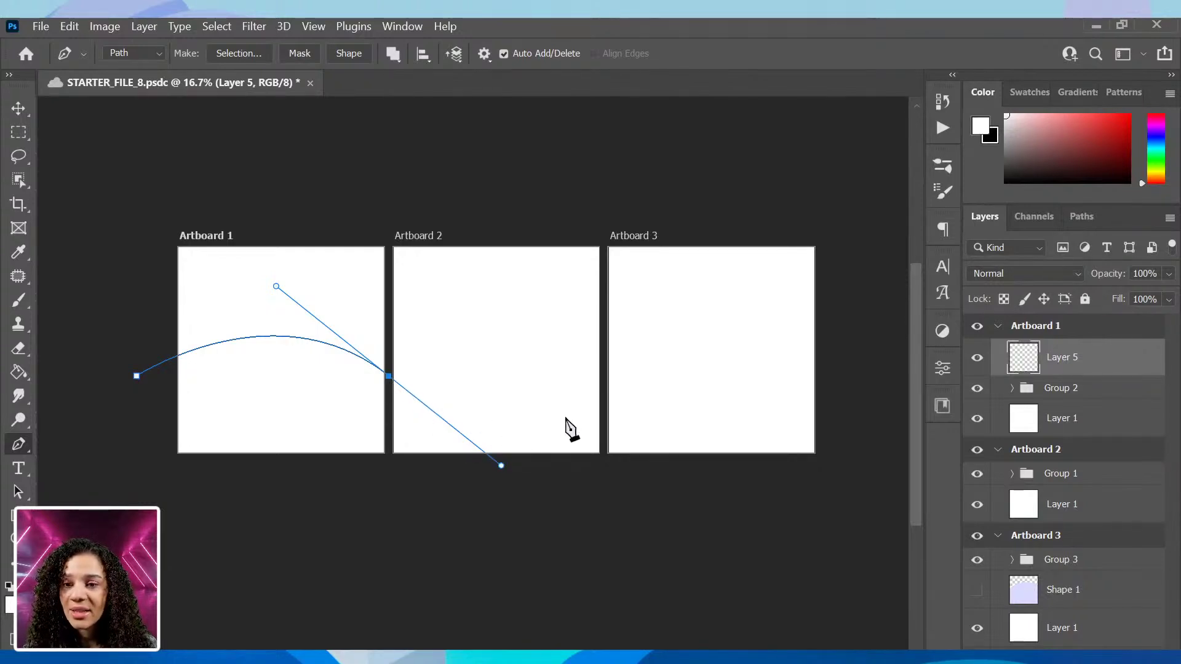
click(604, 372)
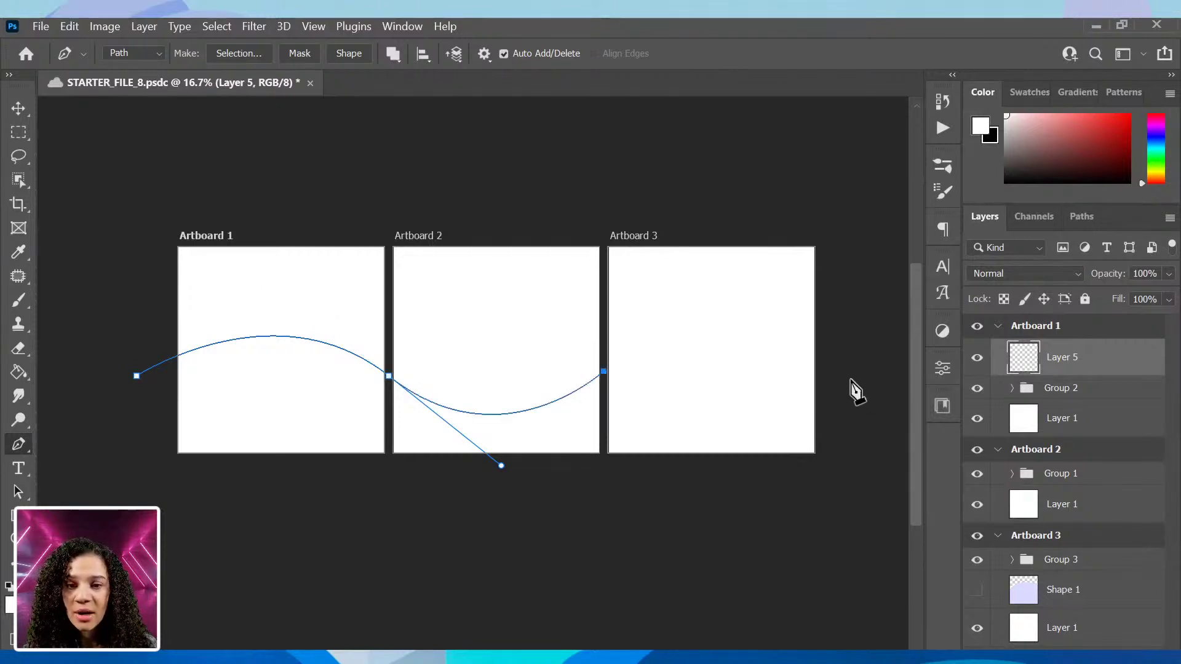
drag(844, 375, 764, 374)
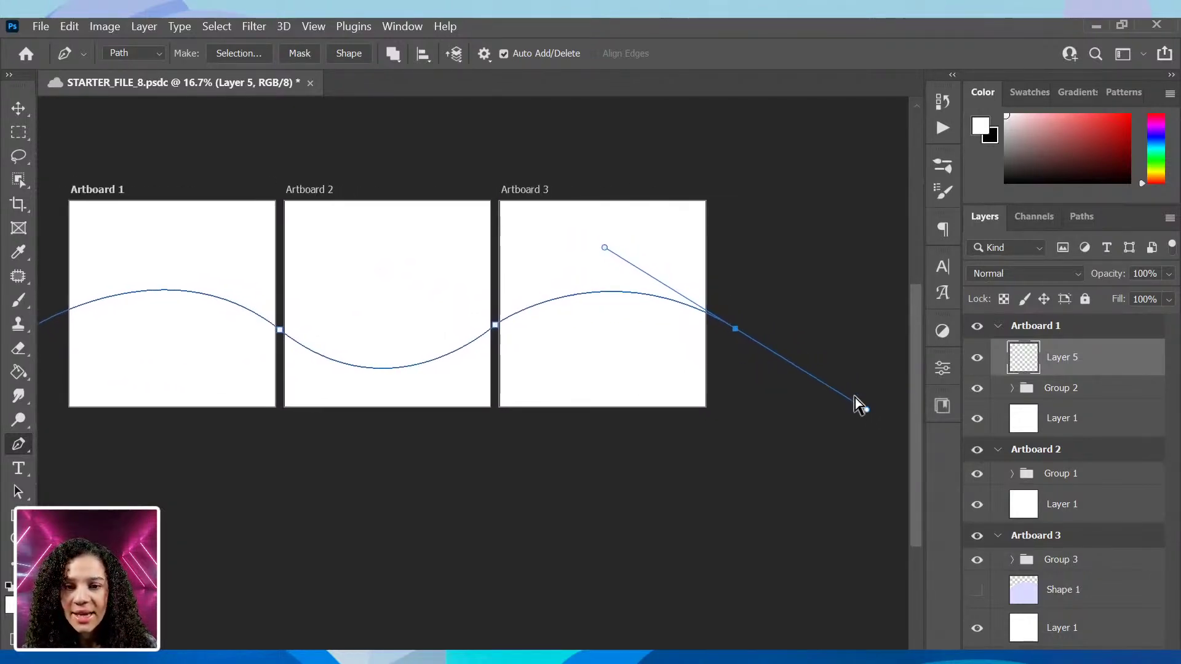
Break the outgoing handle of the wave's last anchor beside Artboard 3 so that it points straight down.
drag(865, 411, 783, 432)
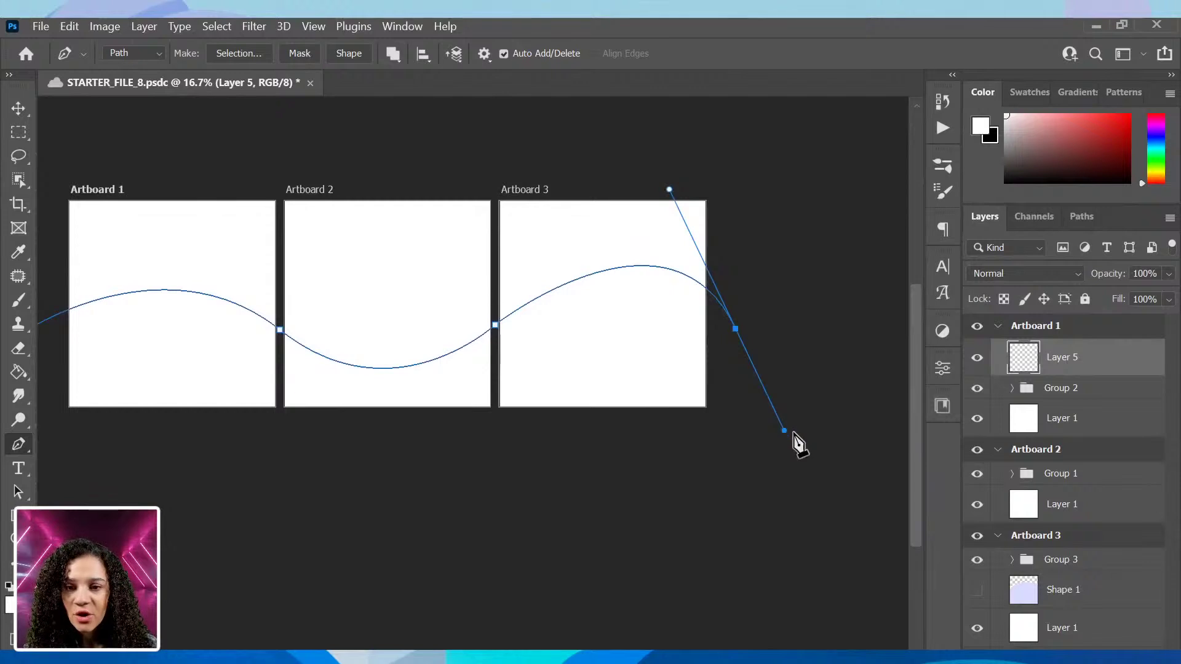
key(ctrl+z)
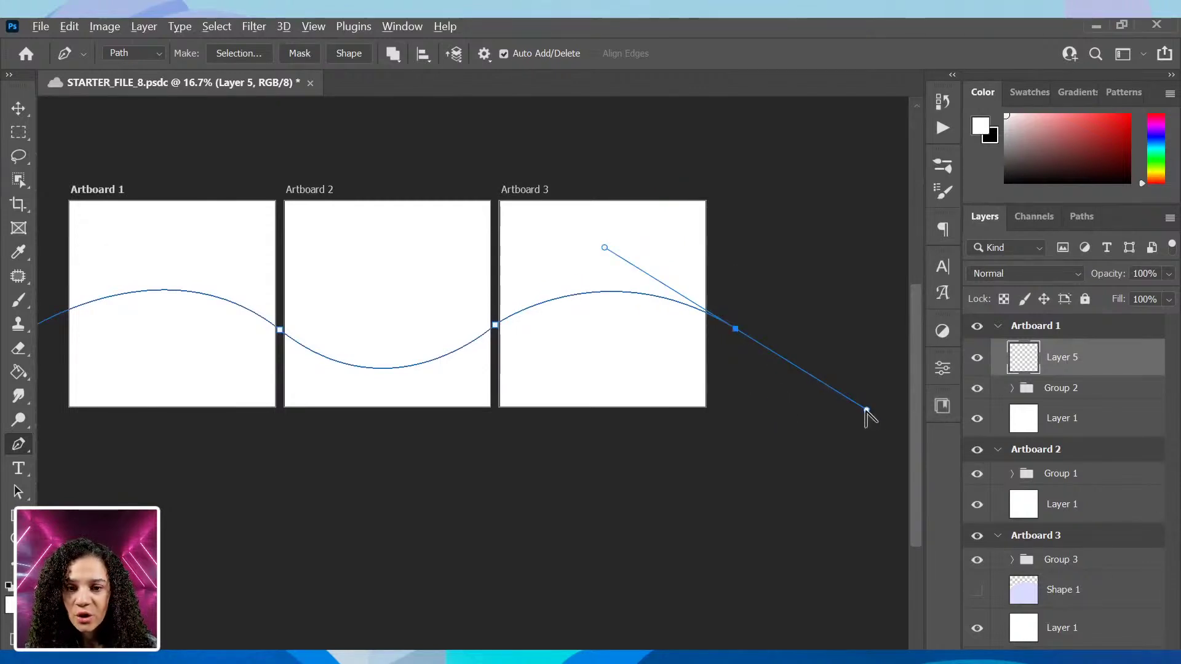
drag(866, 409, 733, 416)
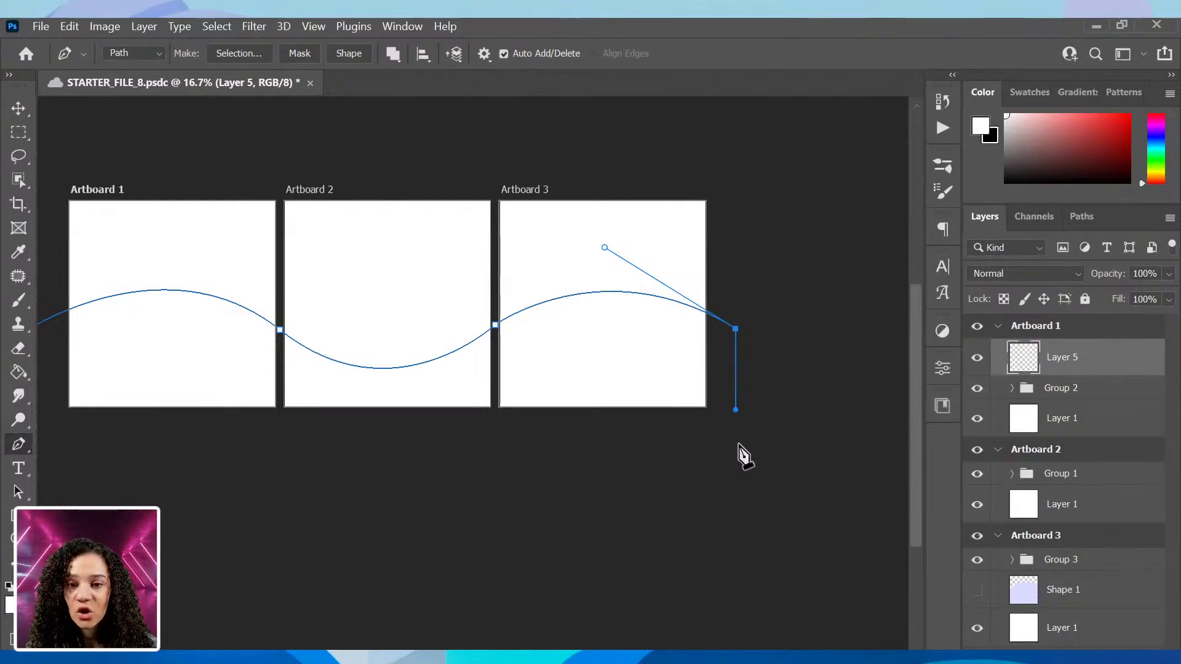
drag(736, 410, 737, 416)
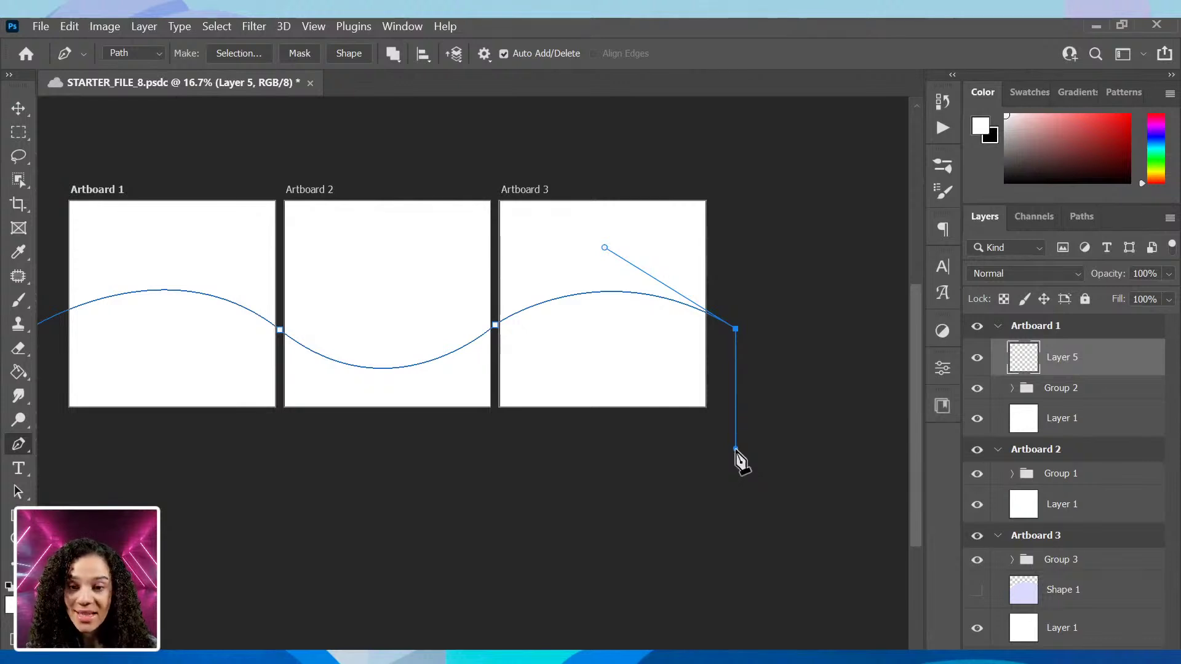
drag(569, 474, 717, 430)
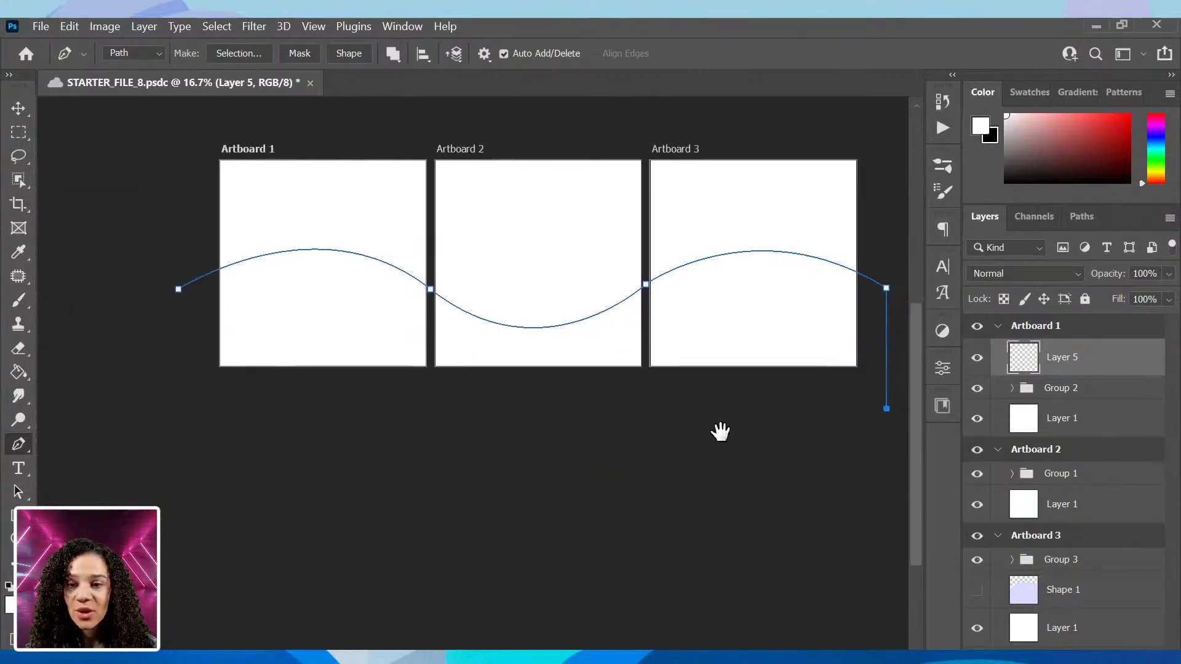
key(Escape)
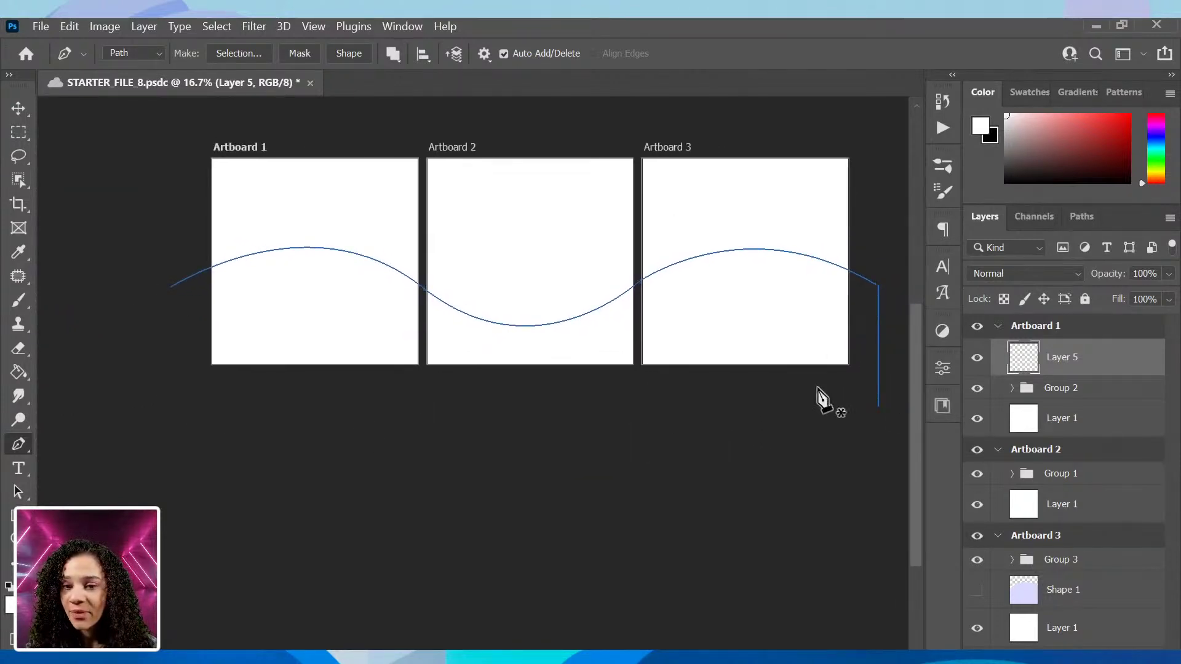
click(177, 395)
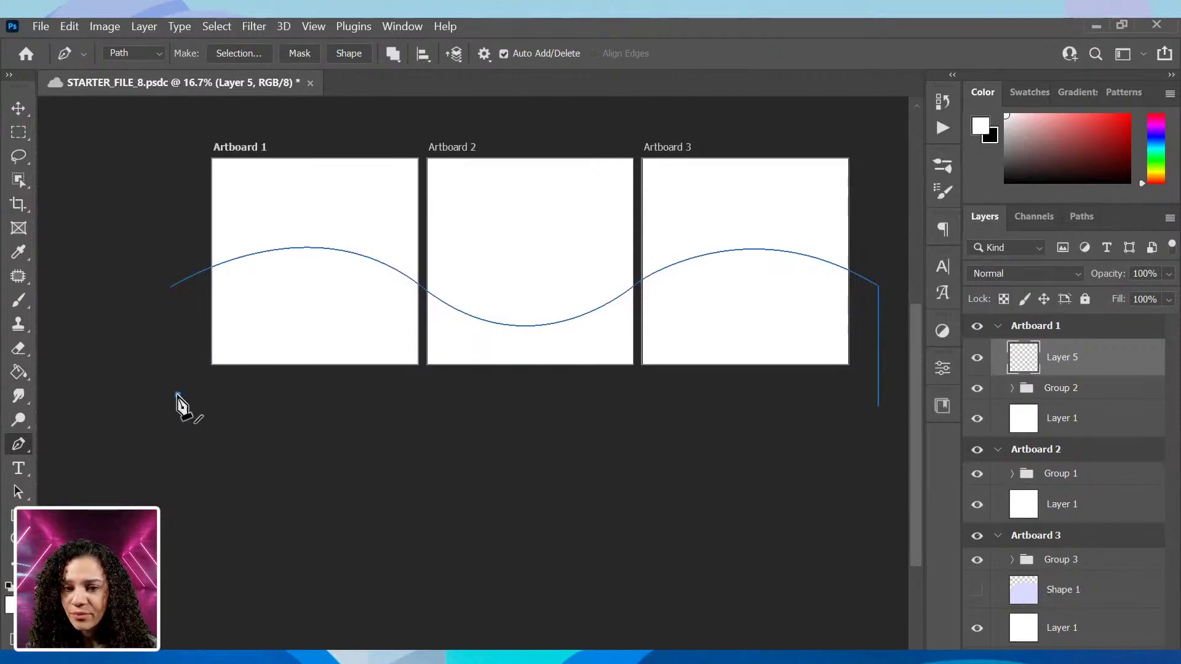
key(ctrl+z)
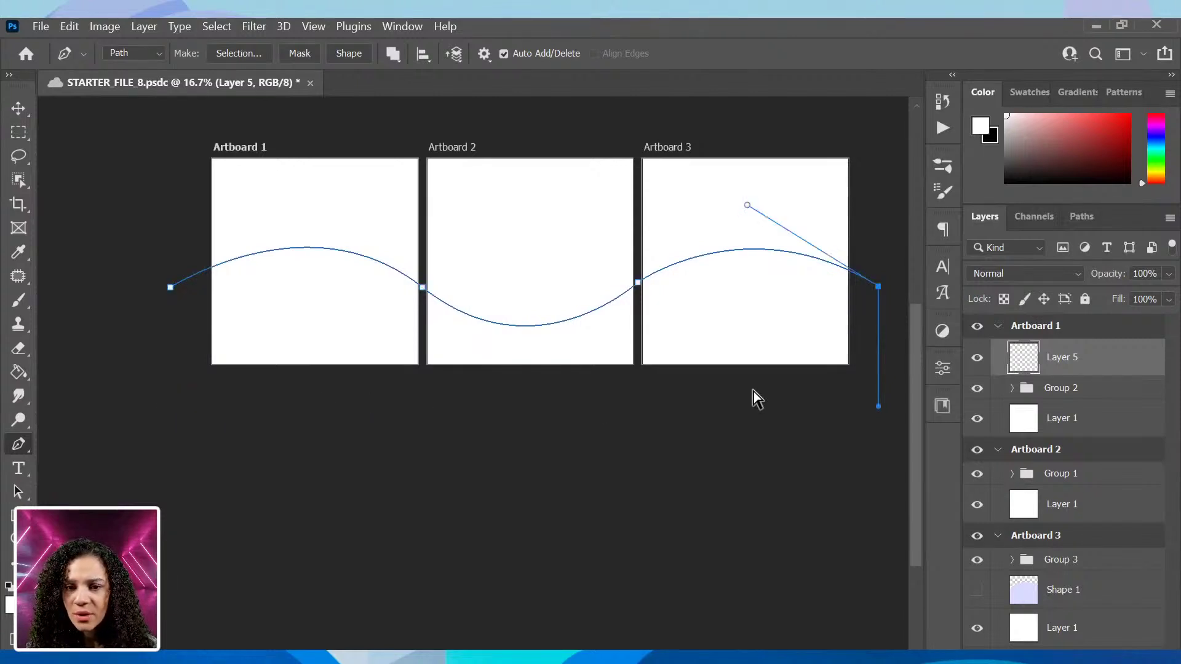
click(168, 405)
key(ctrl+z)
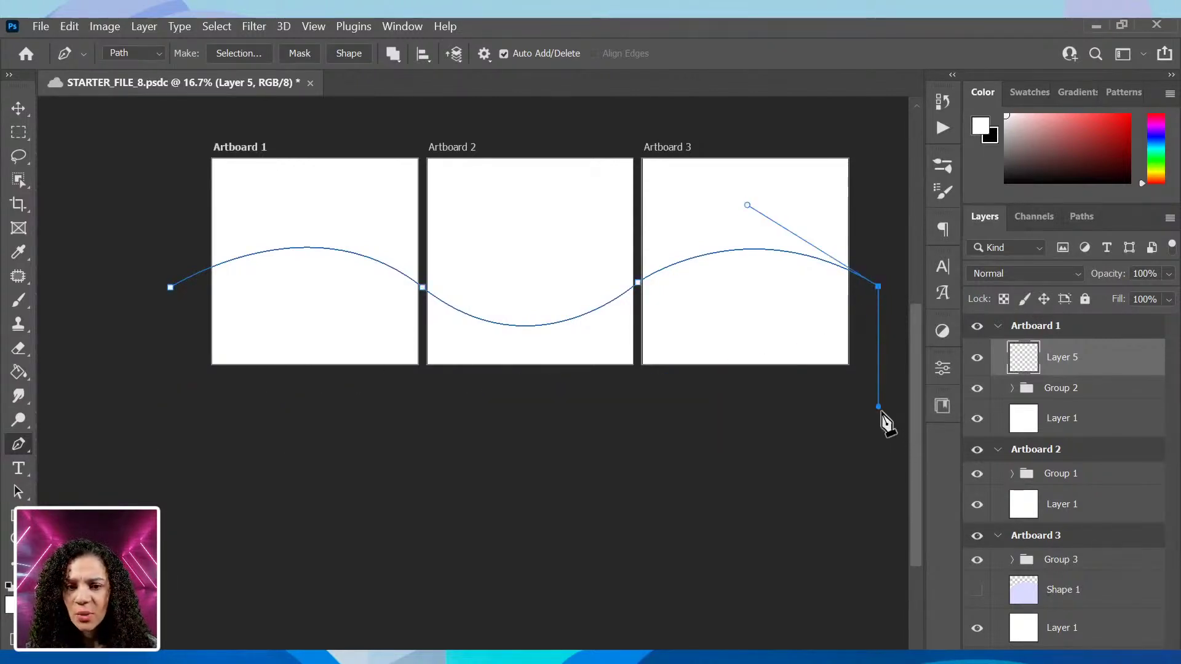
Close the wave path with two corner anchors below the artboards and turn it into a shape layer.
click(878, 414)
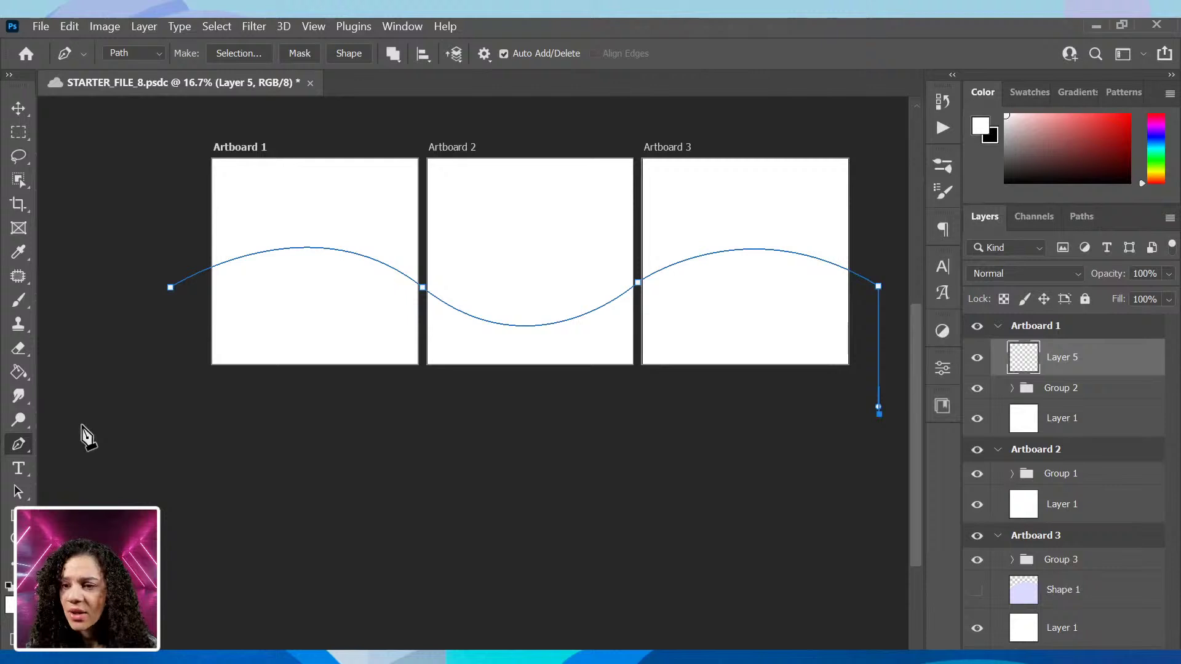
click(160, 409)
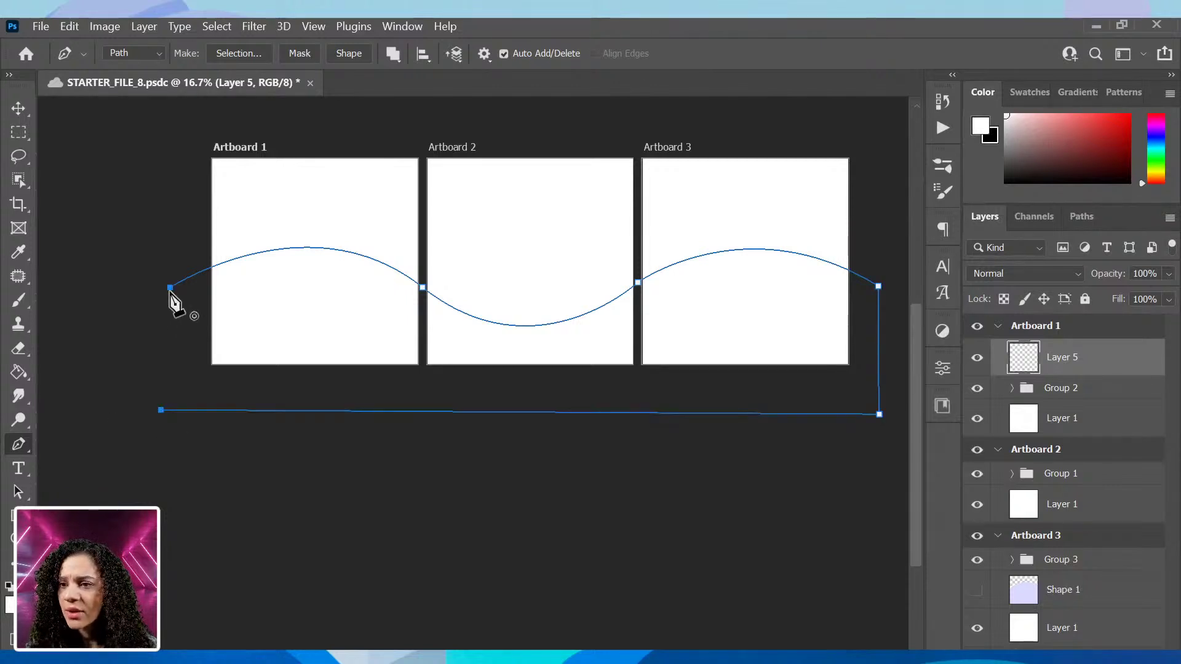
click(170, 288)
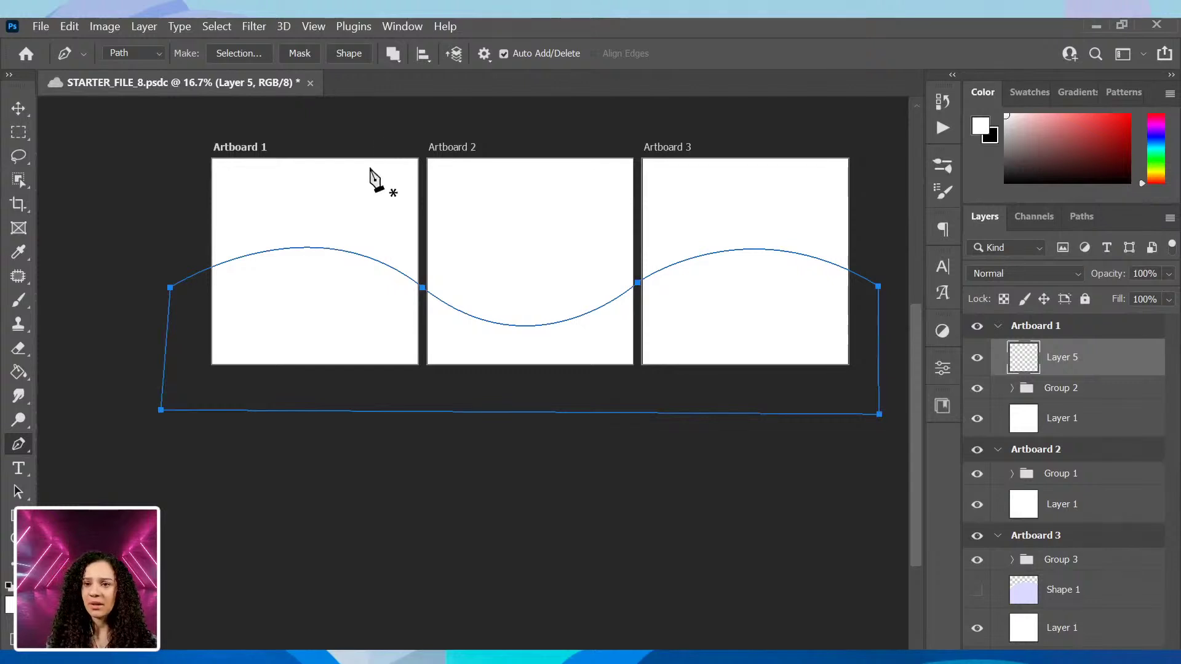
click(342, 57)
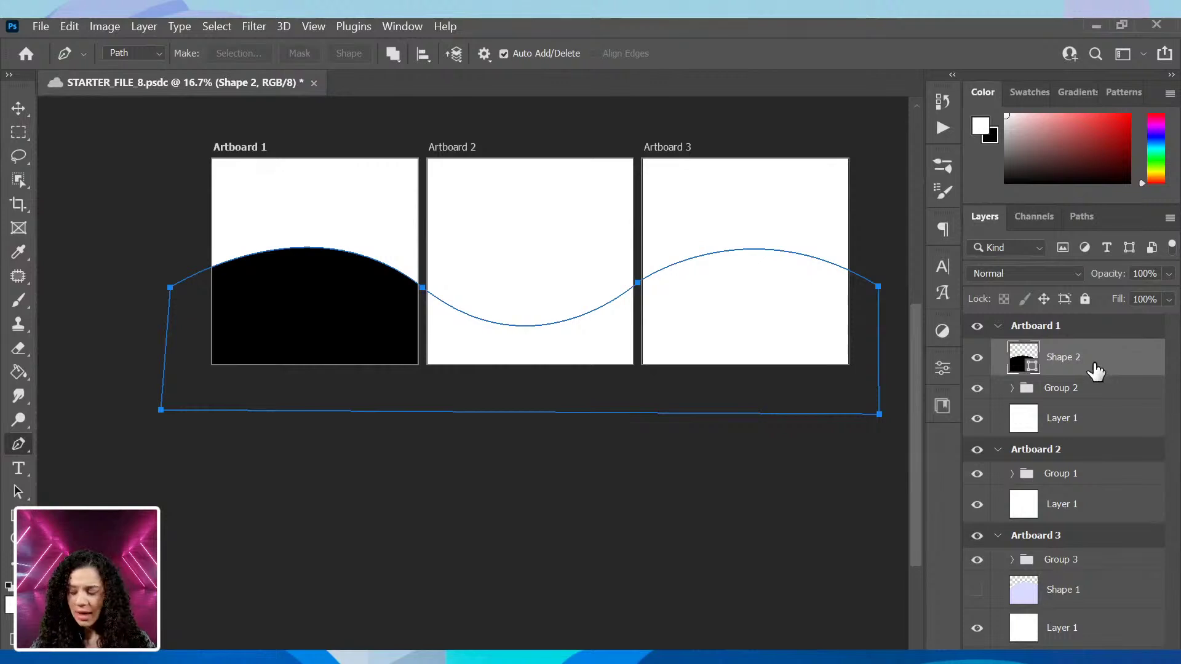
Select the whole of Artboard 1 and convert the Shape 2 layer to a smart object.
key(ctrl+a)
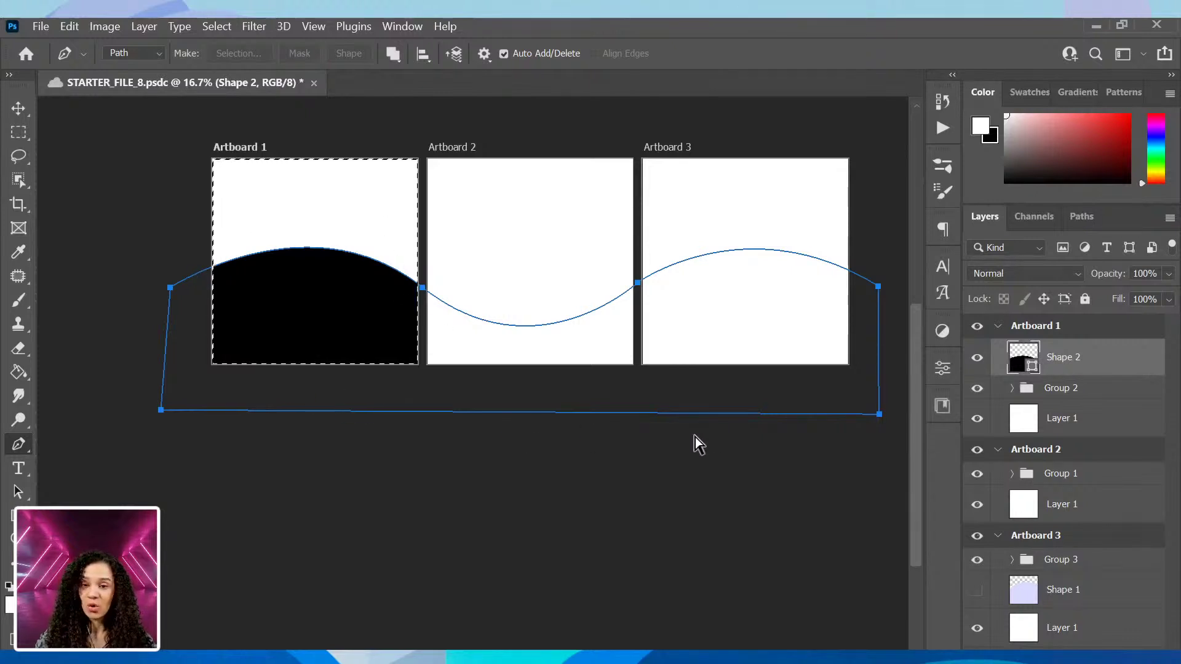
key(ctrl+j)
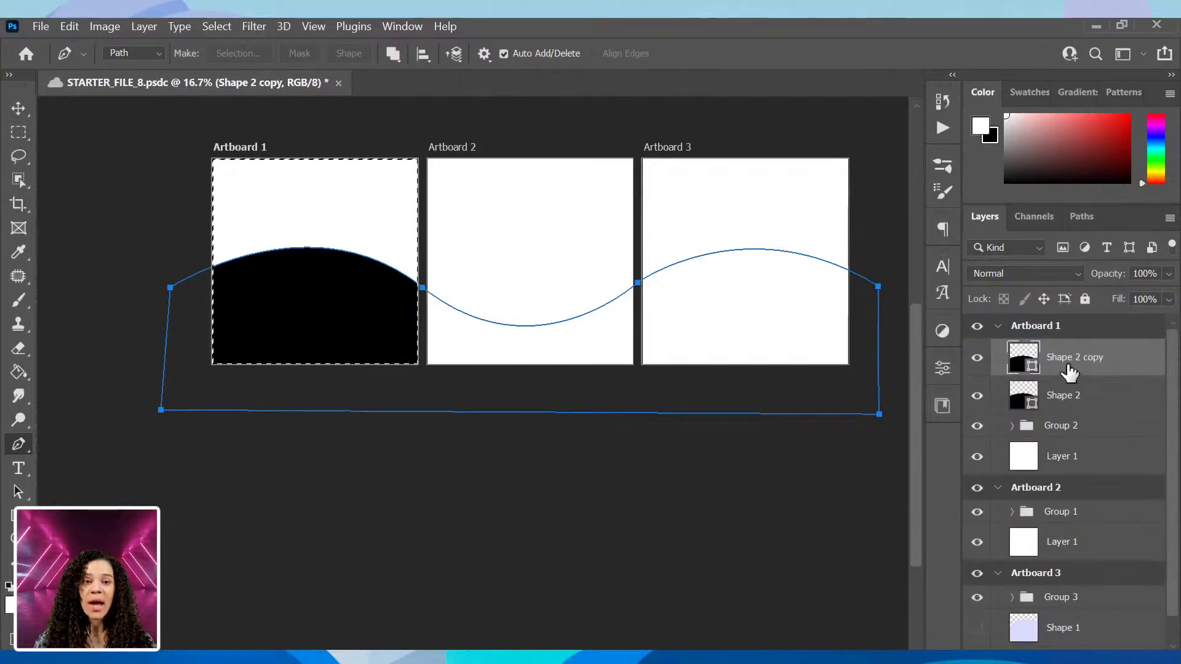
key(ctrl+z)
right_click(1099, 358)
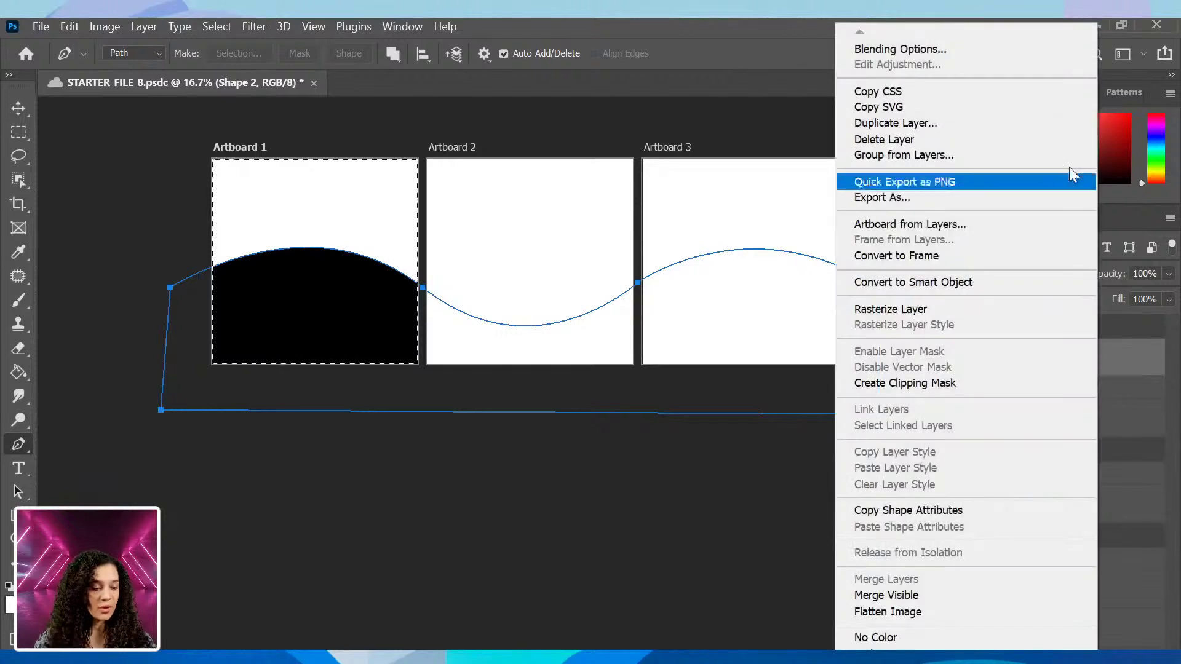
click(994, 282)
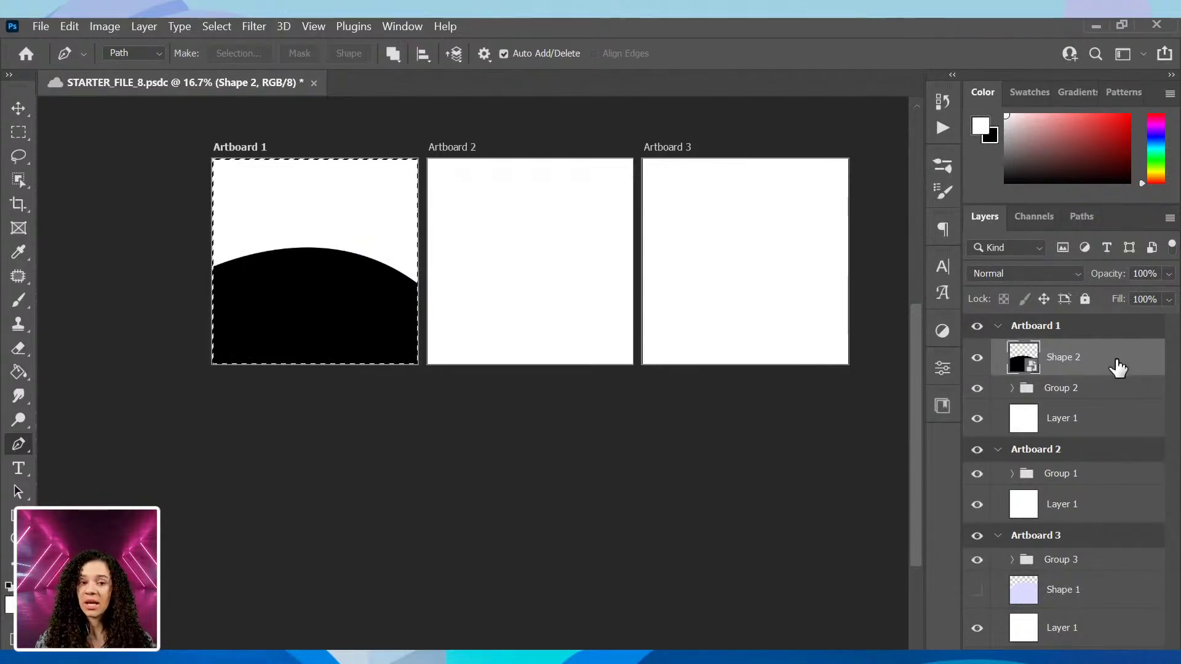
Copy the selected Artboard 1 part of the wave onto its own new layer and hide Shape 2.
key(ctrl+alt+shift+e)
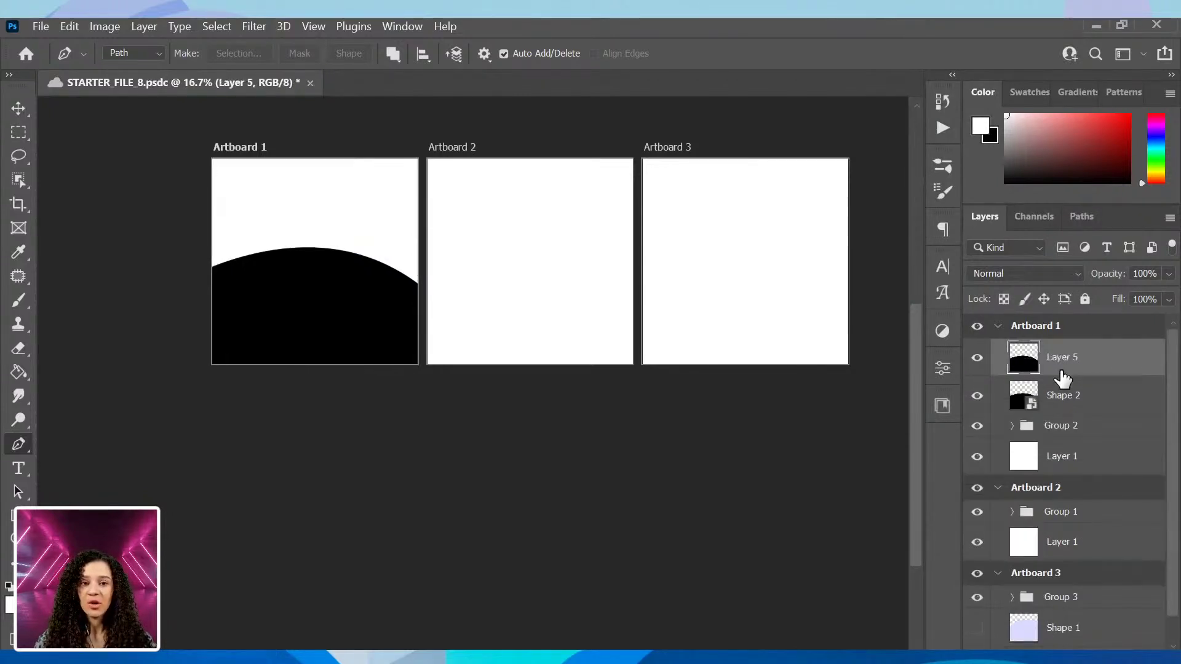
click(978, 395)
key(ctrl+t)
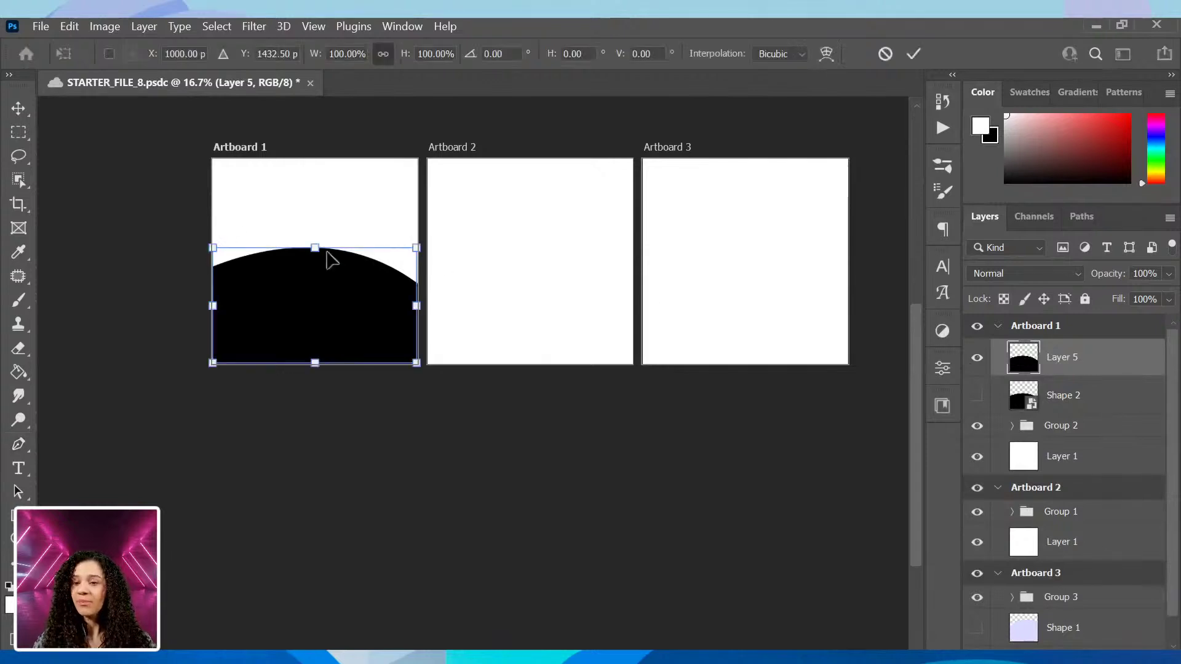
drag(266, 293, 303, 297)
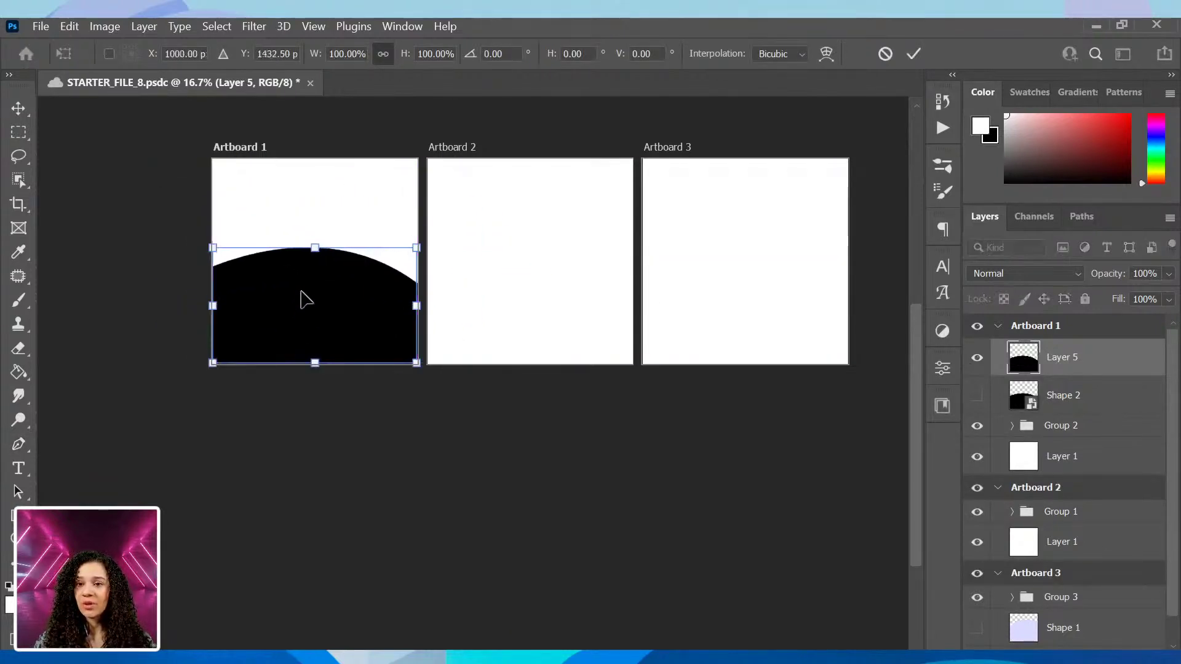
key(Return)
key(p)
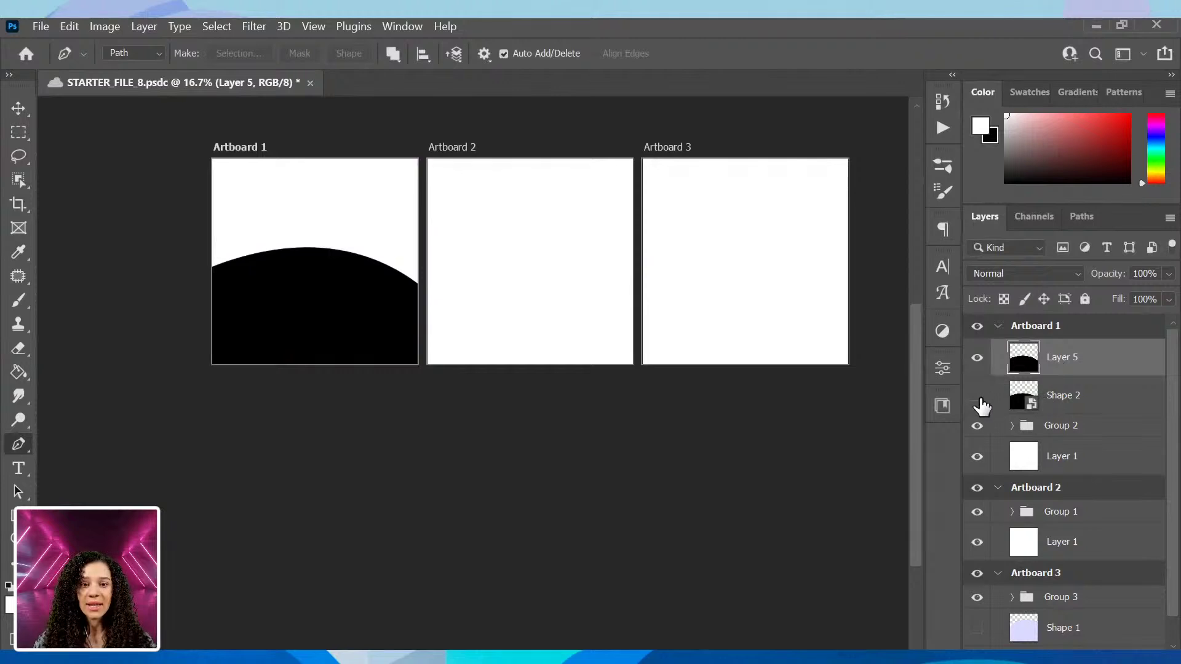
Move Shape 2 above the group on Artboard 2, show it, and shift it sideways so the wave continues from Artboard 1.
drag(1090, 407, 1083, 503)
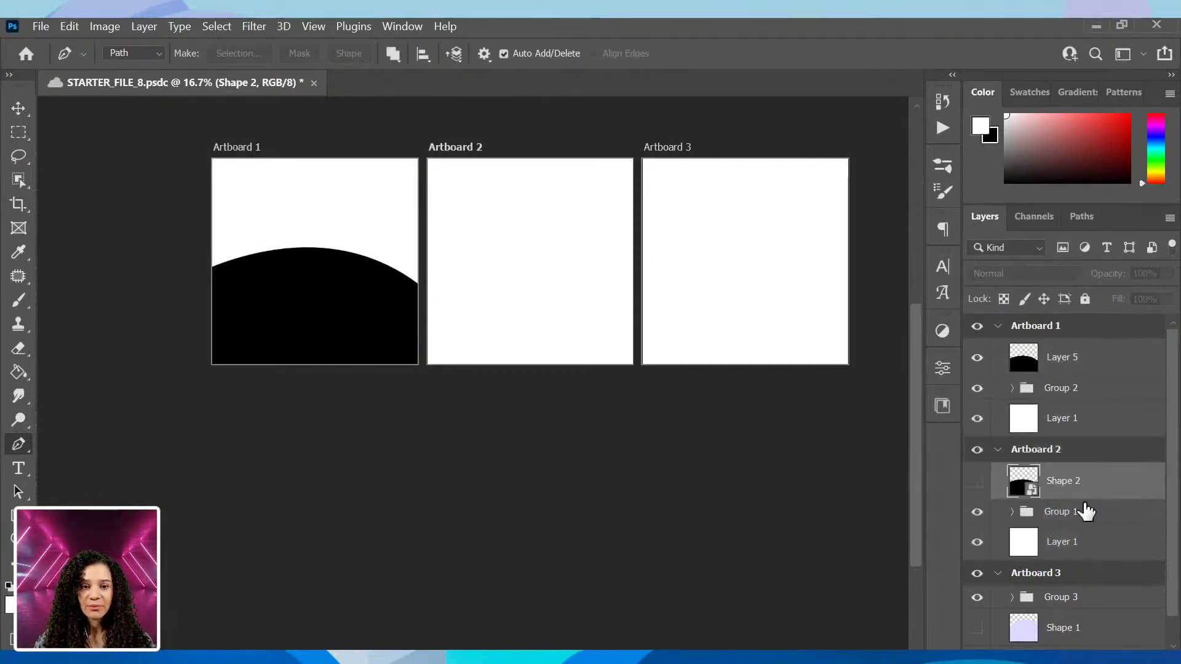
click(980, 482)
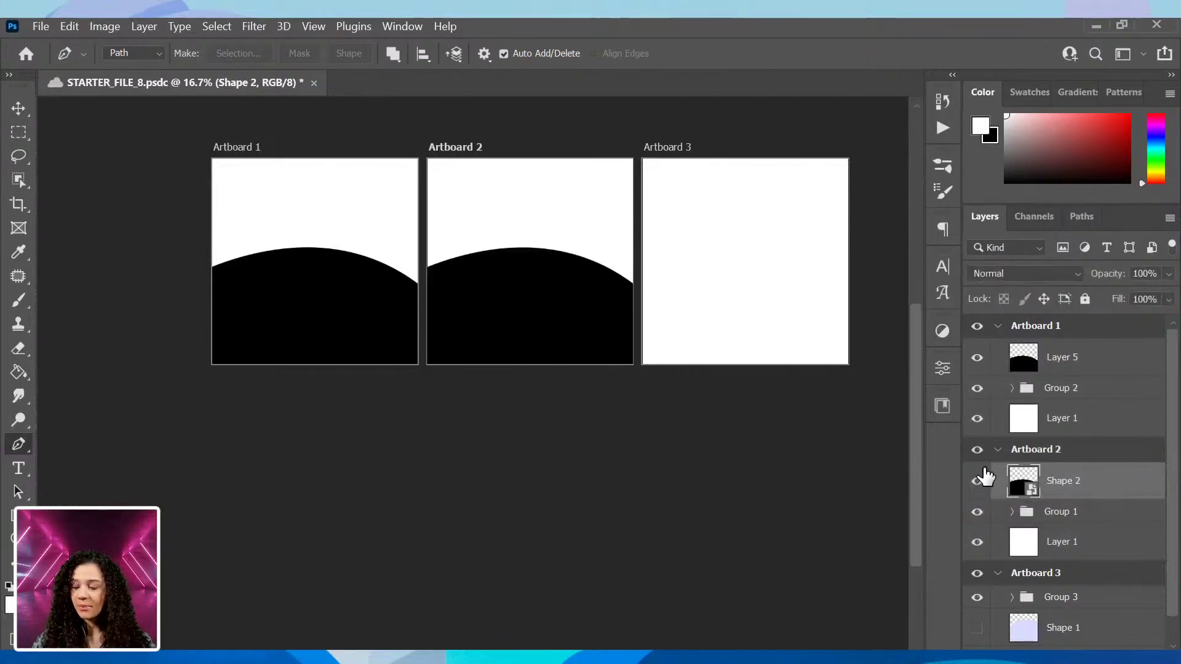
key(ctrl+t)
drag(781, 328, 581, 339)
key(Return)
key(p)
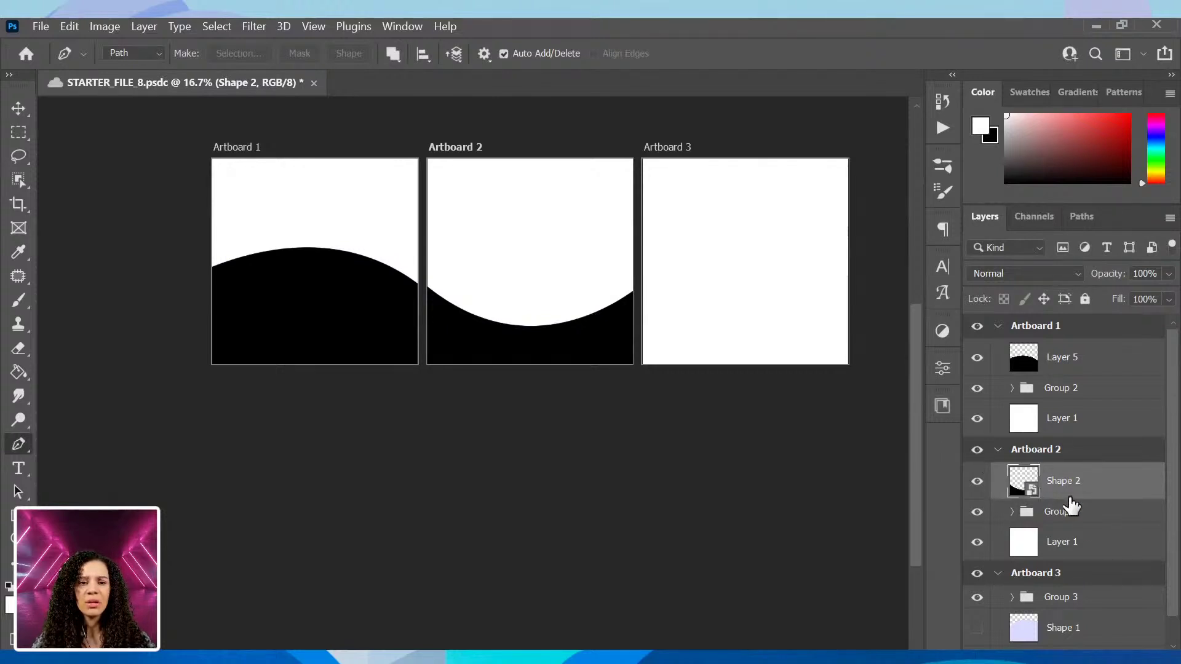
Copy the part of Shape 2 inside Artboard 2 and paste it as its own new layer.
right_click(1103, 481)
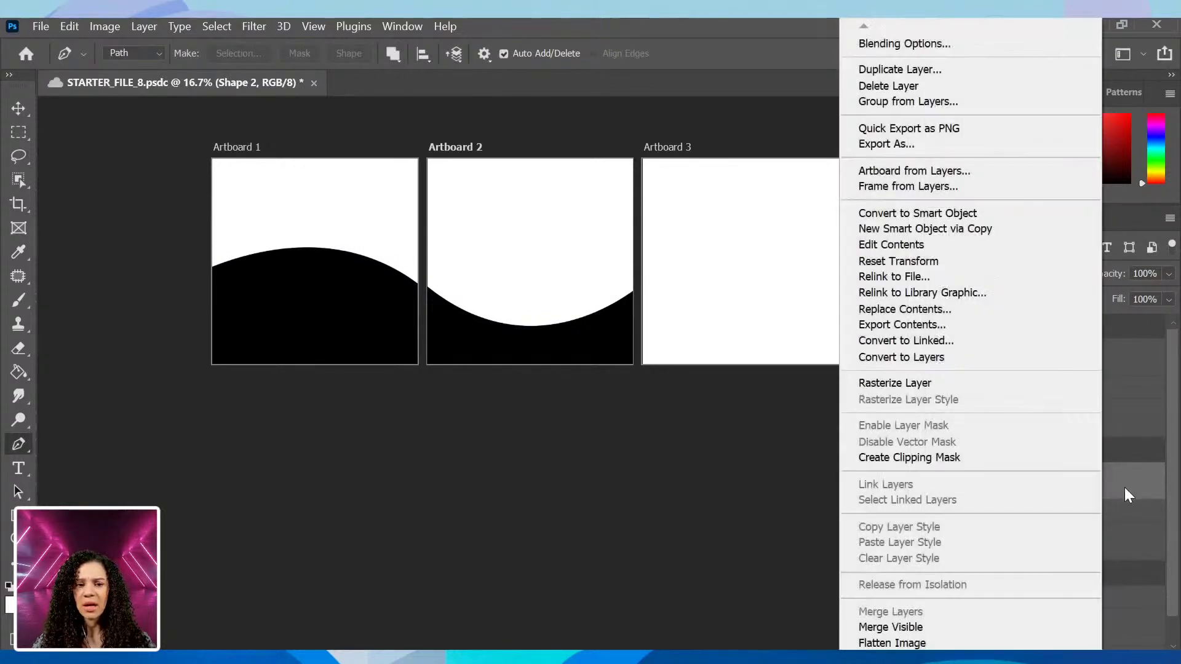
click(1125, 489)
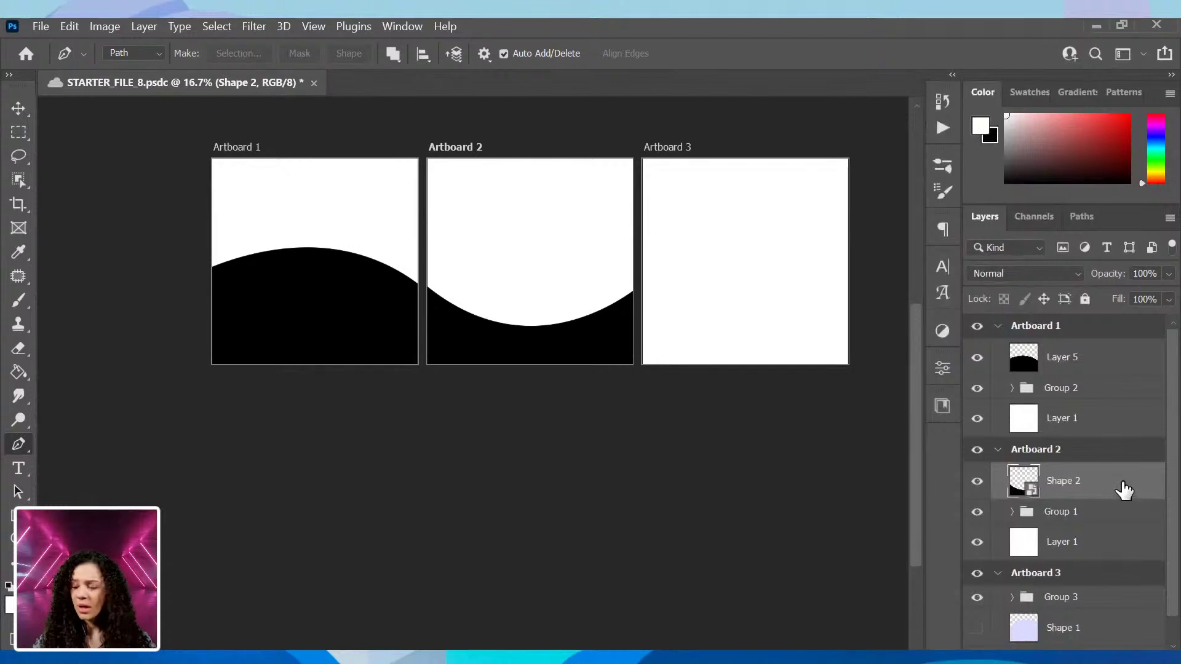
key(ctrl+a)
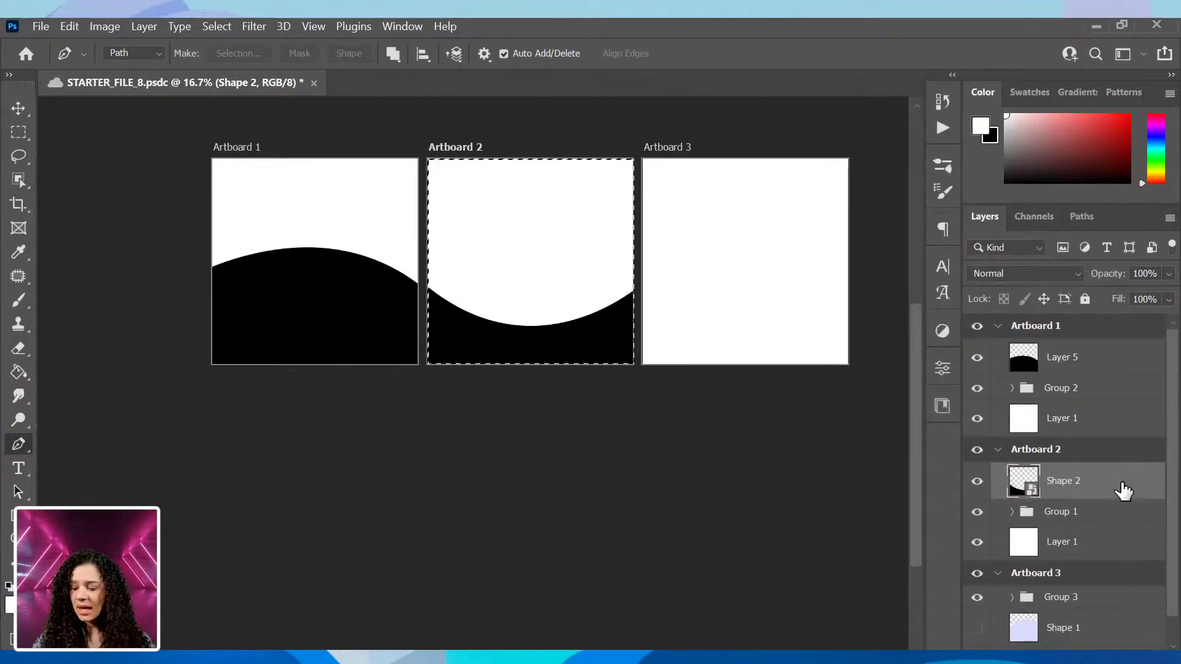
key(ctrl+c)
key(ctrl+v)
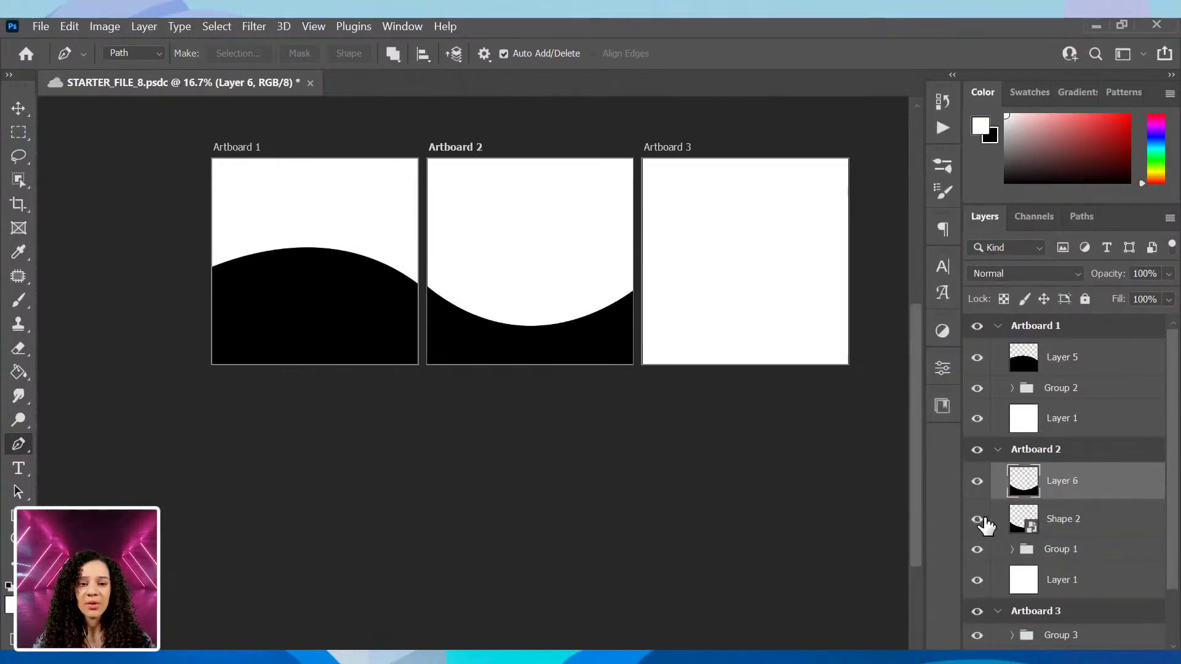
Move Shape 2 above the group on Artboard 3 and shift it sideways so the wave continues from Artboard 2.
drag(984, 522, 1079, 625)
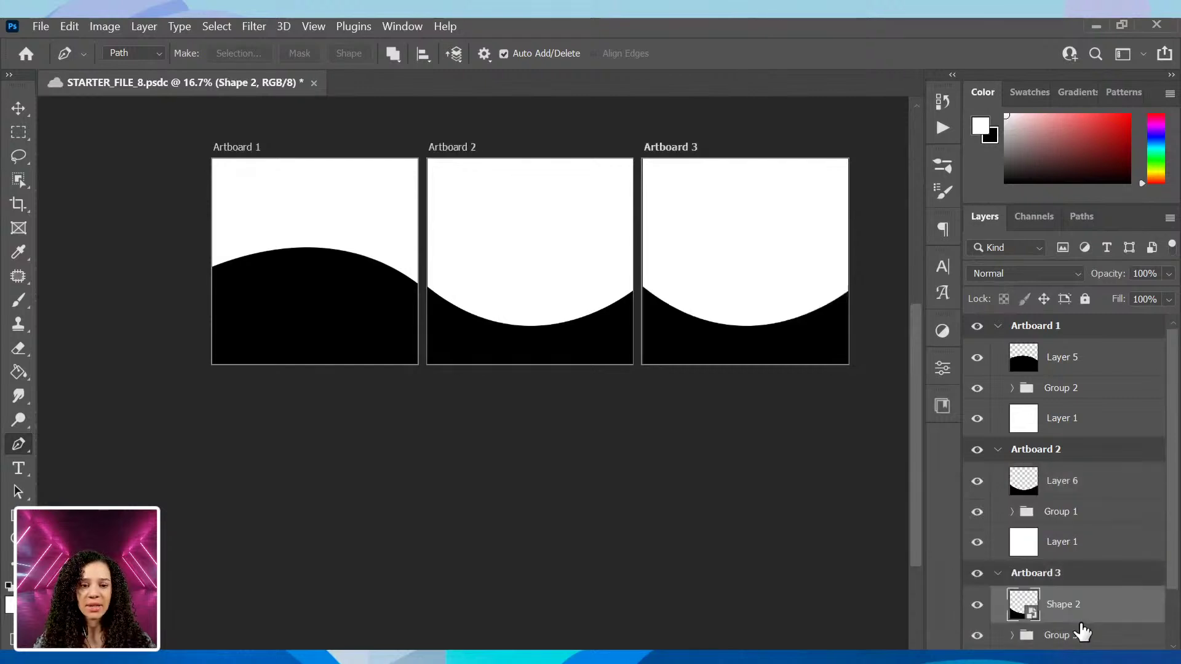
key(ctrl+t)
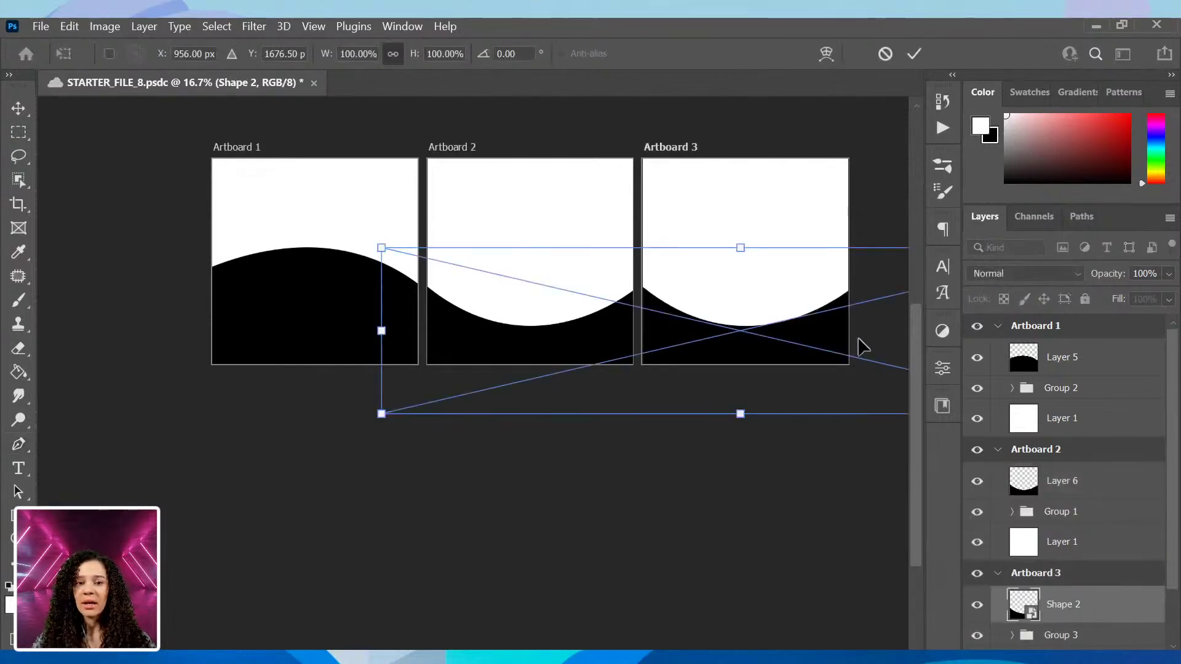
drag(859, 342, 644, 390)
key(Return)
Copy the part of Shape 2 inside Artboard 3 onto its own new layer.
key(p)
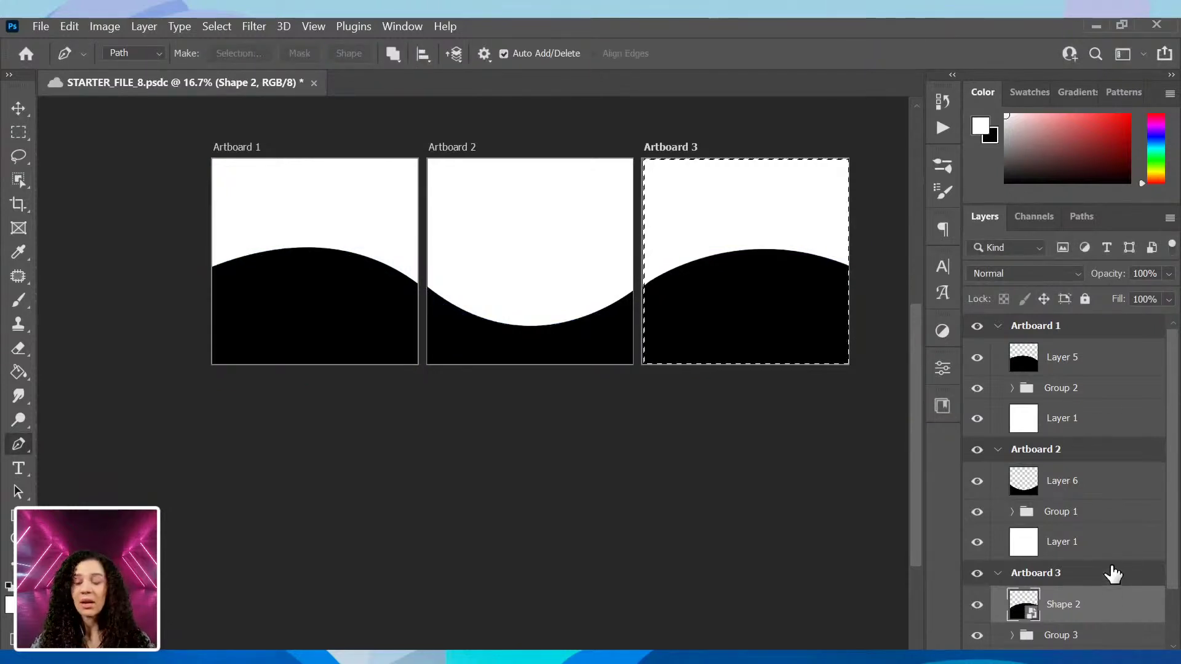
key(ctrl+j)
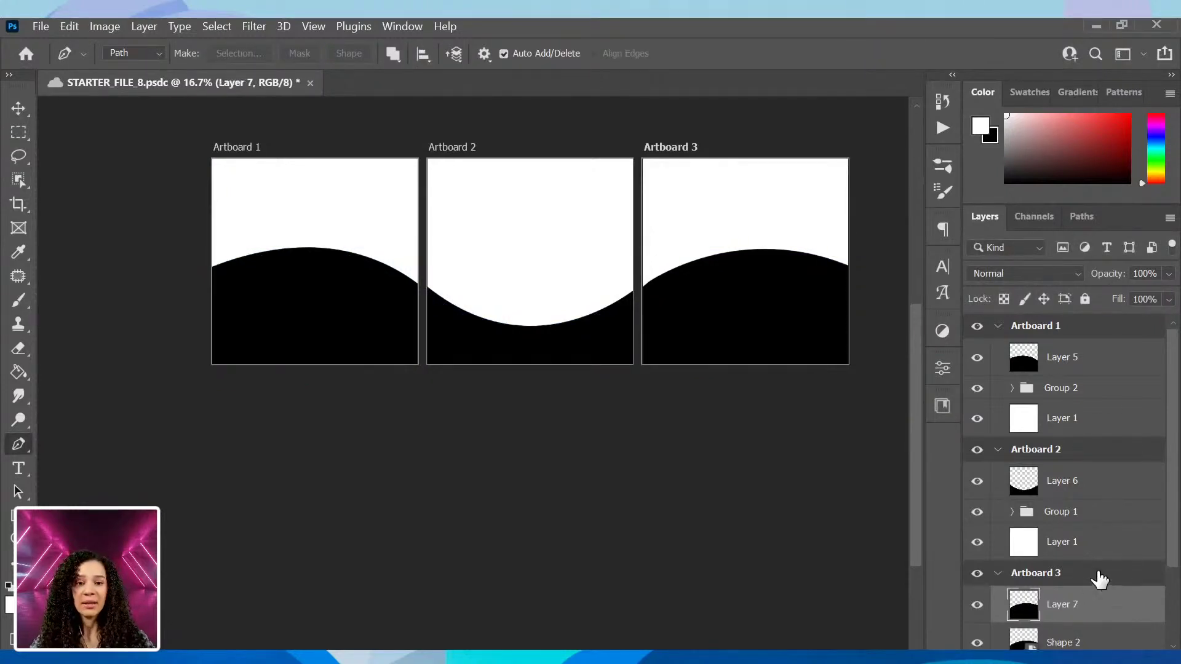
Examine how the wave's edges line up across the gaps between the three artboards, both close up and as a whole.
key(ctrl+minus)
key(ctrl+minus)
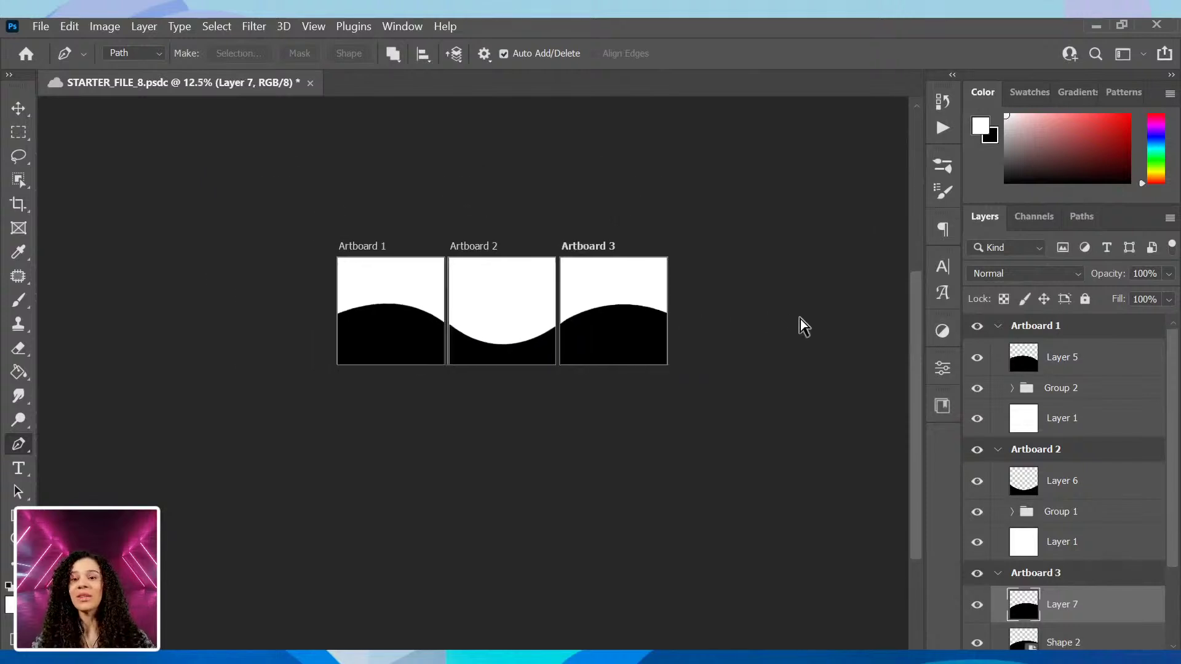
key(ctrl+plus)
key(ctrl+plus)
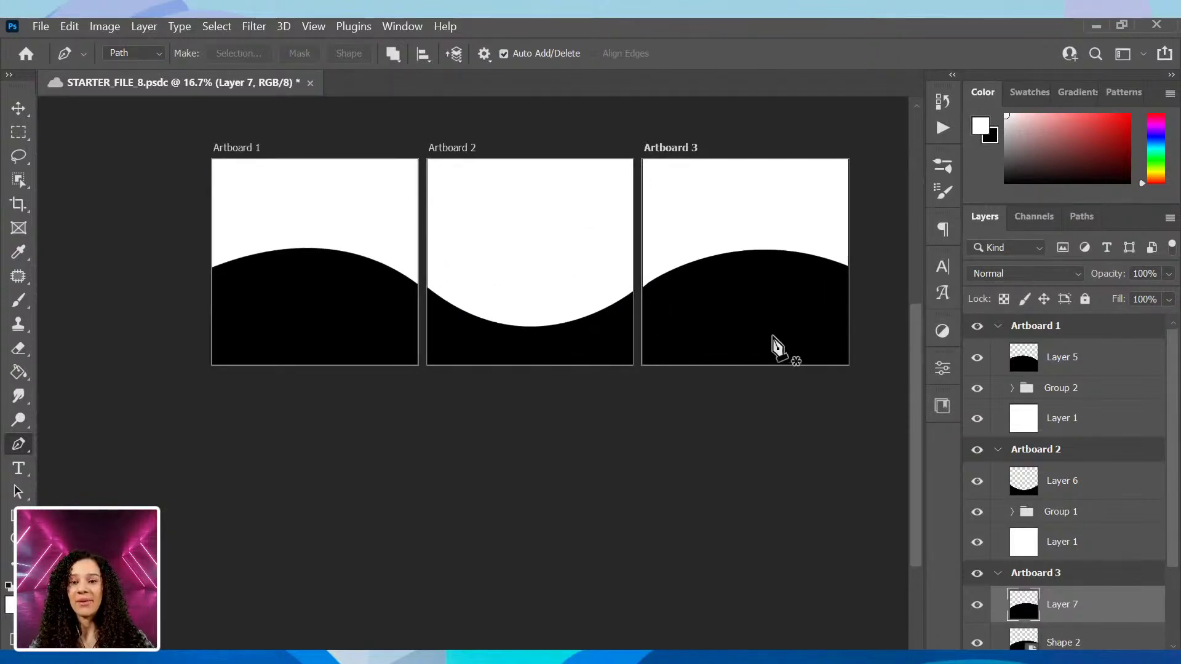
key(ctrl+plus)
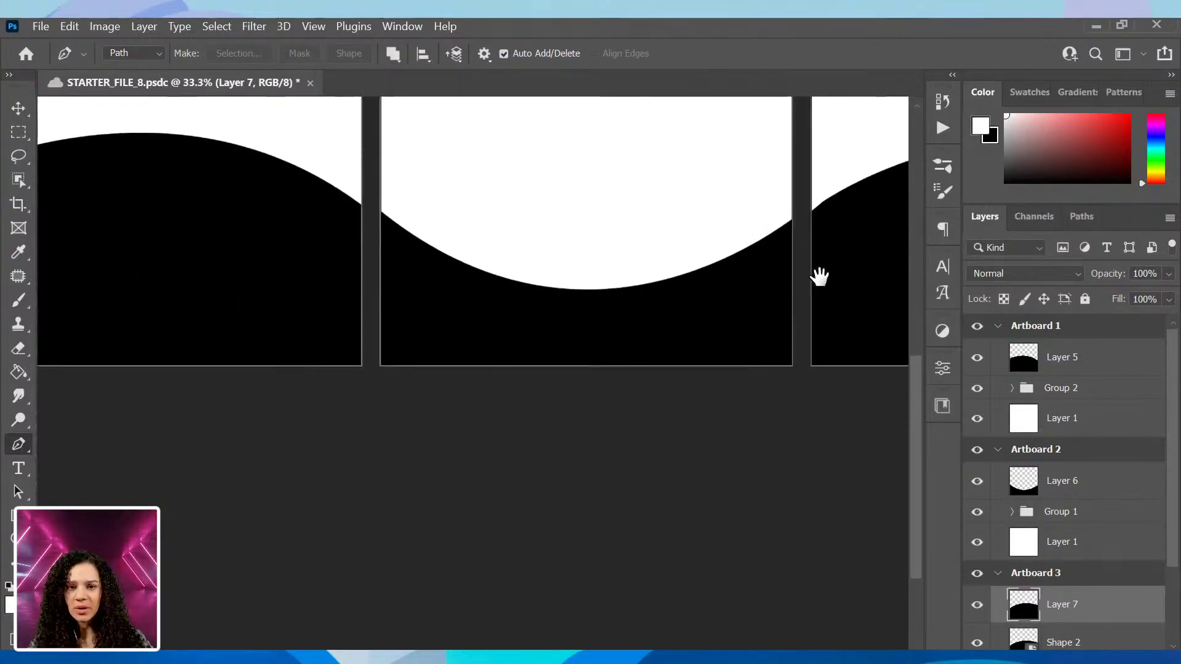
drag(816, 275, 640, 350)
key(ctrl+plus)
key(ctrl+plus)
drag(771, 335, 358, 437)
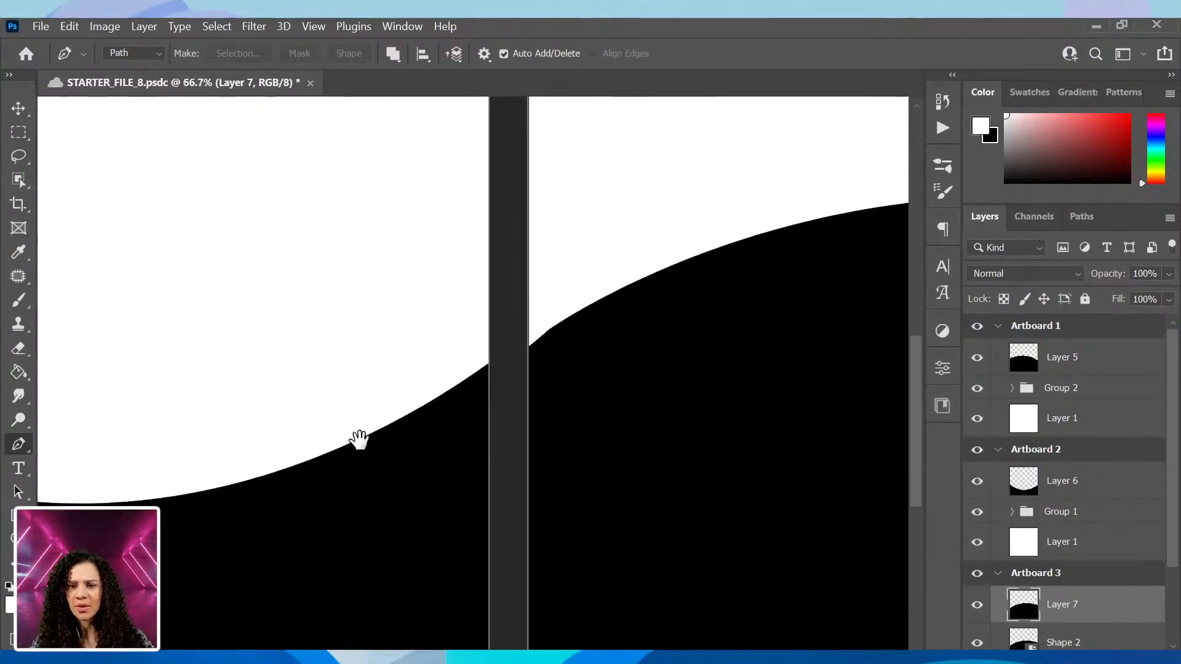
drag(403, 479, 585, 545)
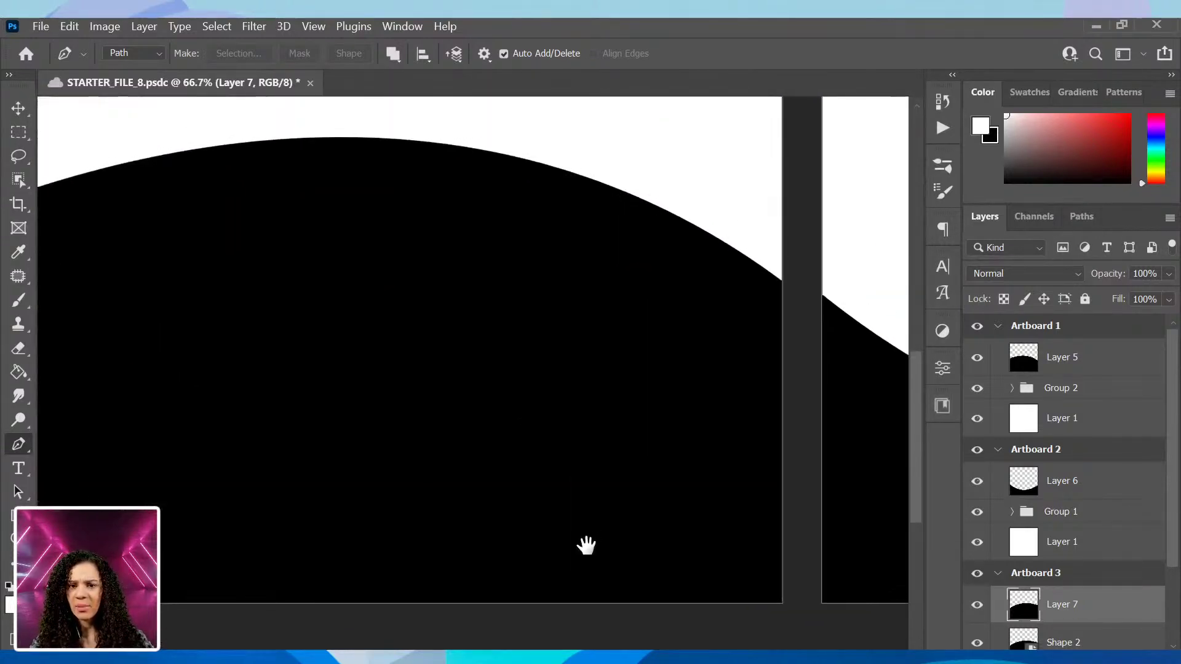
drag(702, 461, 454, 483)
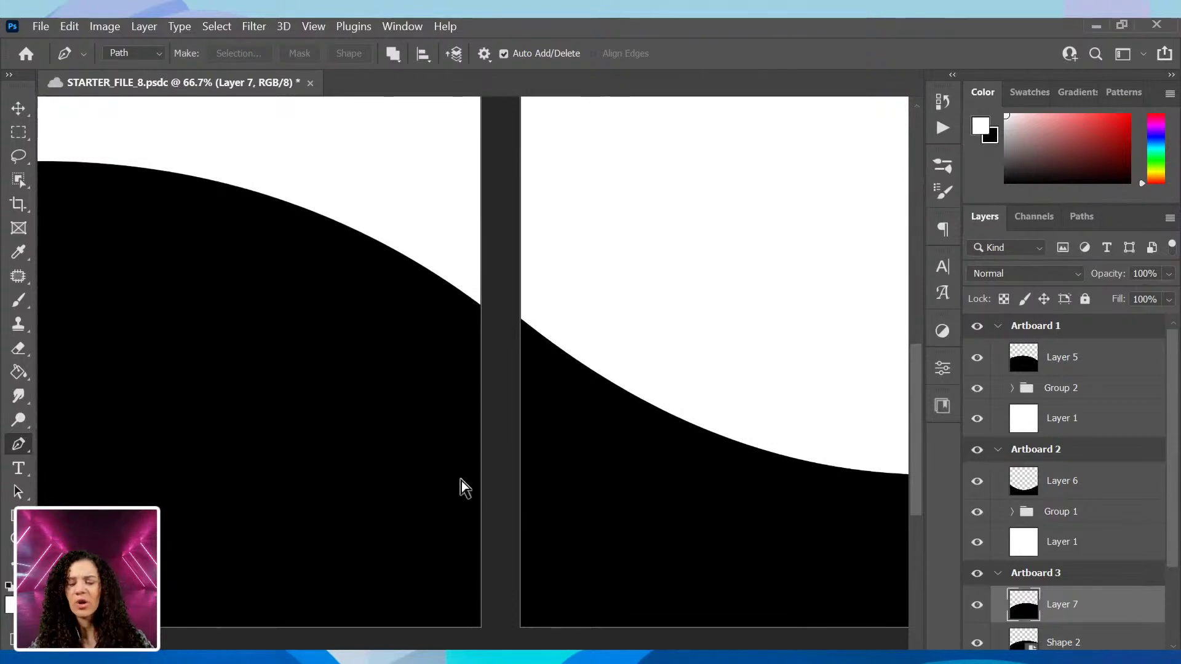
key(ctrl+minus)
key(ctrl+minus)
key(ctrl+minus)
key(ctrl+minus)
key(ctrl+minus)
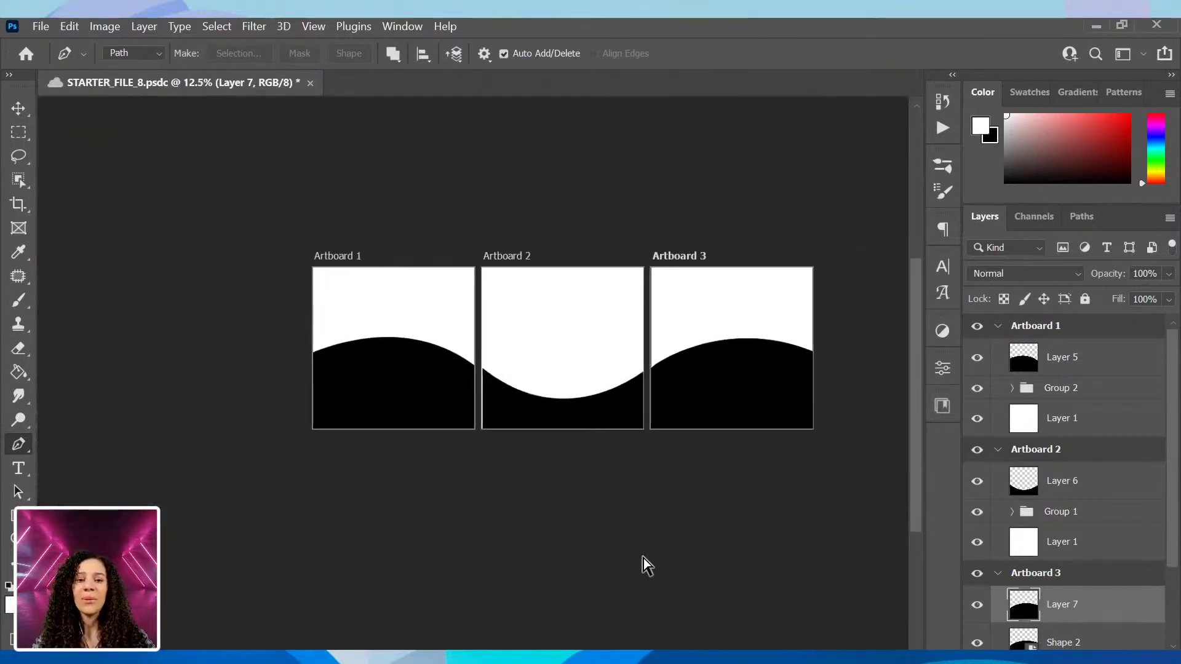
key(ctrl+plus)
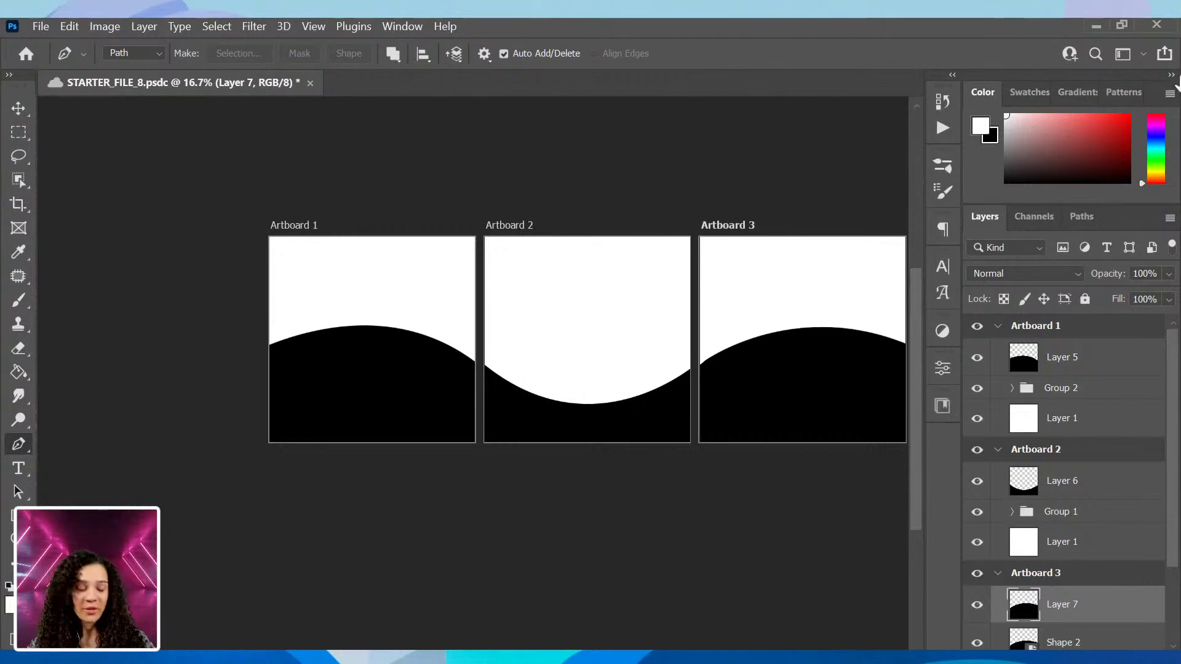
Rename Layer 5 on Artboard 1 as wave1.
scroll(1112, 559, down, 1)
scroll(1015, 409, up, 1)
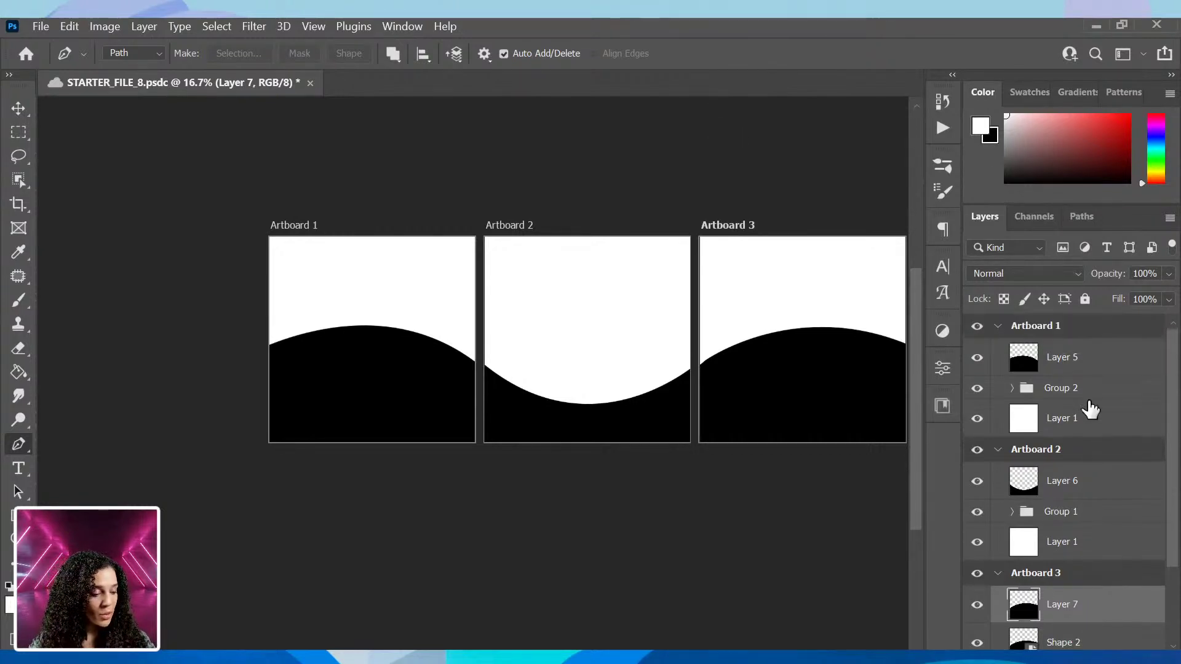
double_click(1066, 359)
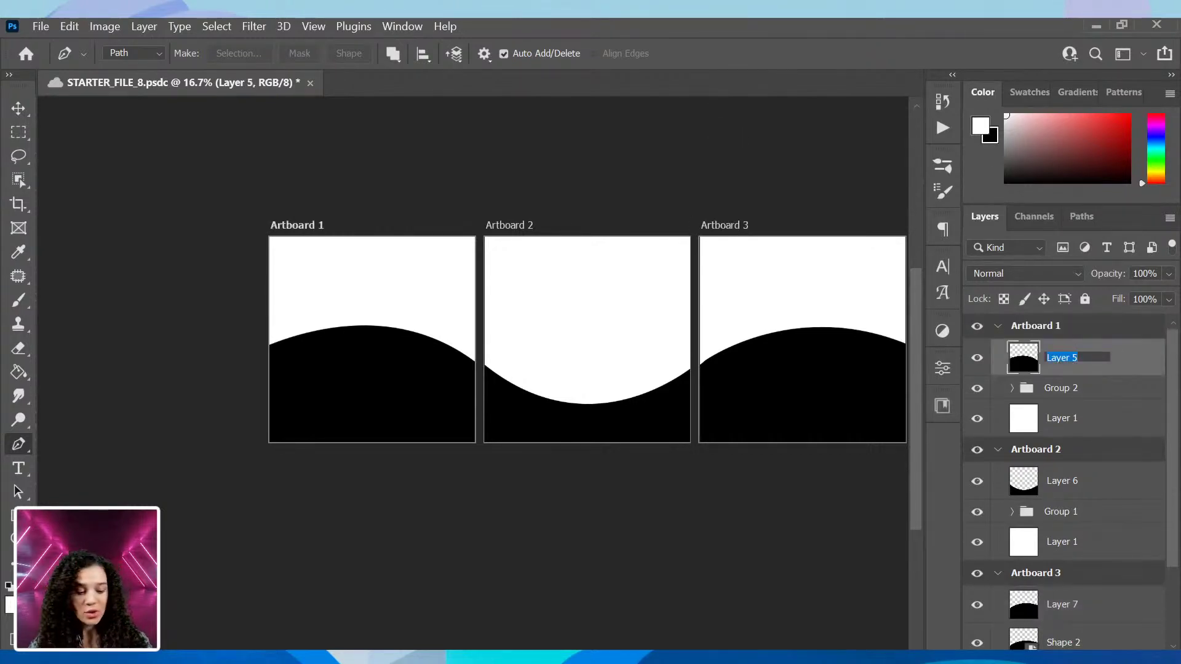
text(wave)
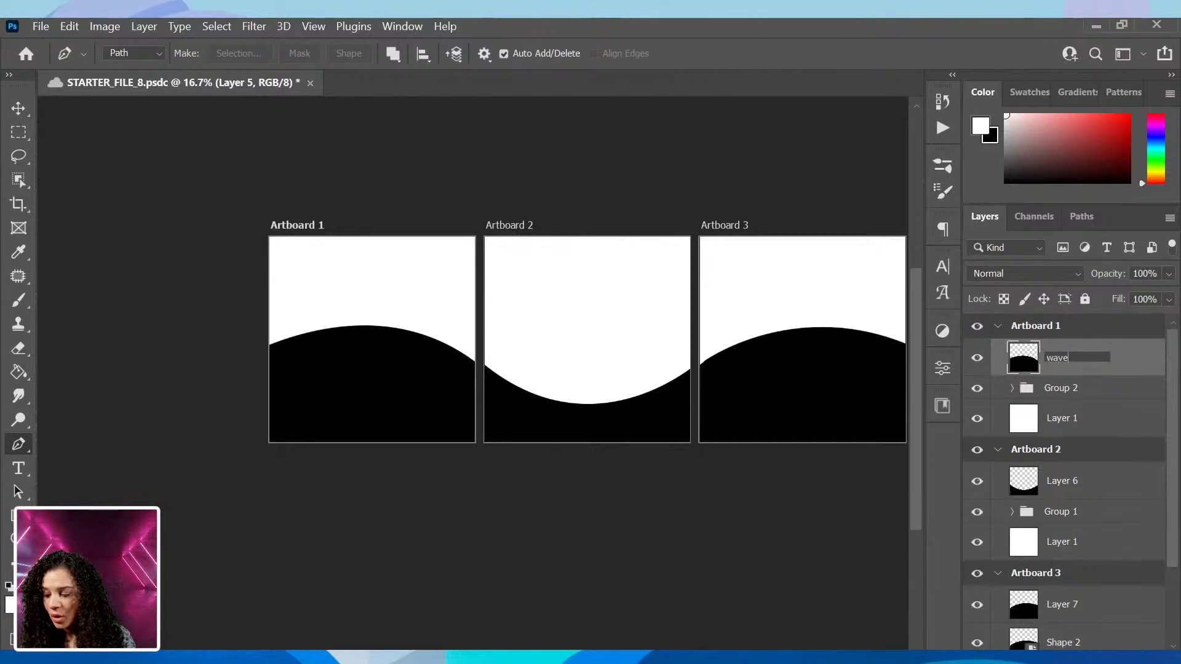
text(1)
key(Return)
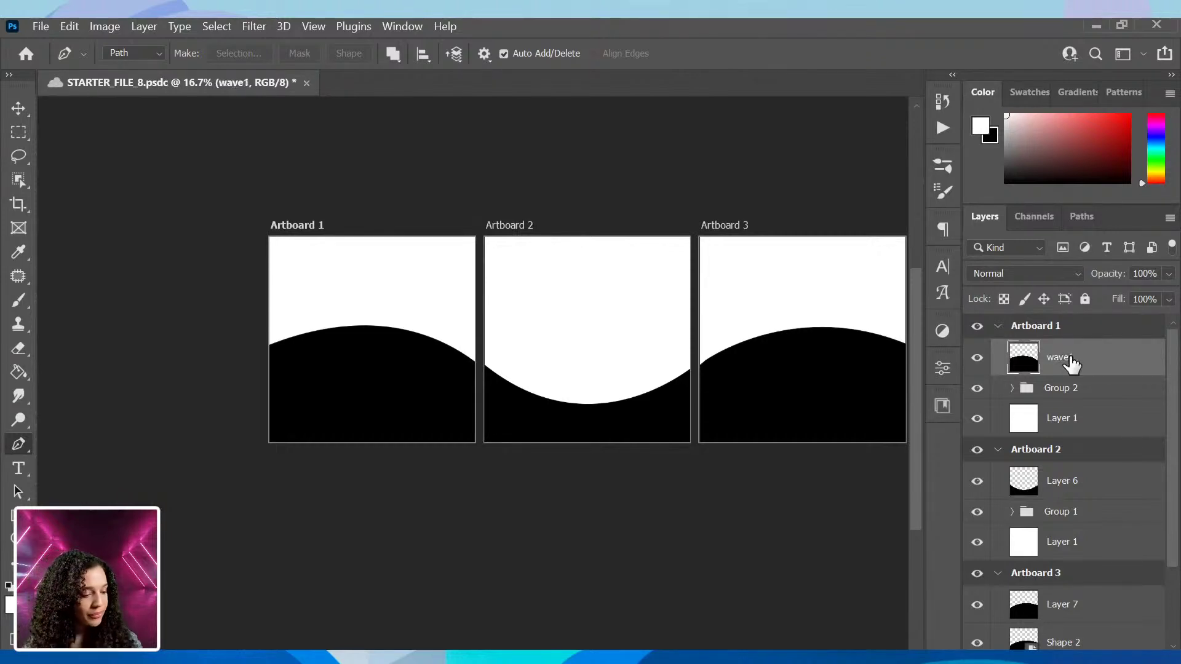
Rename Layer 6 on Artboard 2 as wave 2 and Layer 7 on Artboard 3 as wave 3.
double_click(1074, 486)
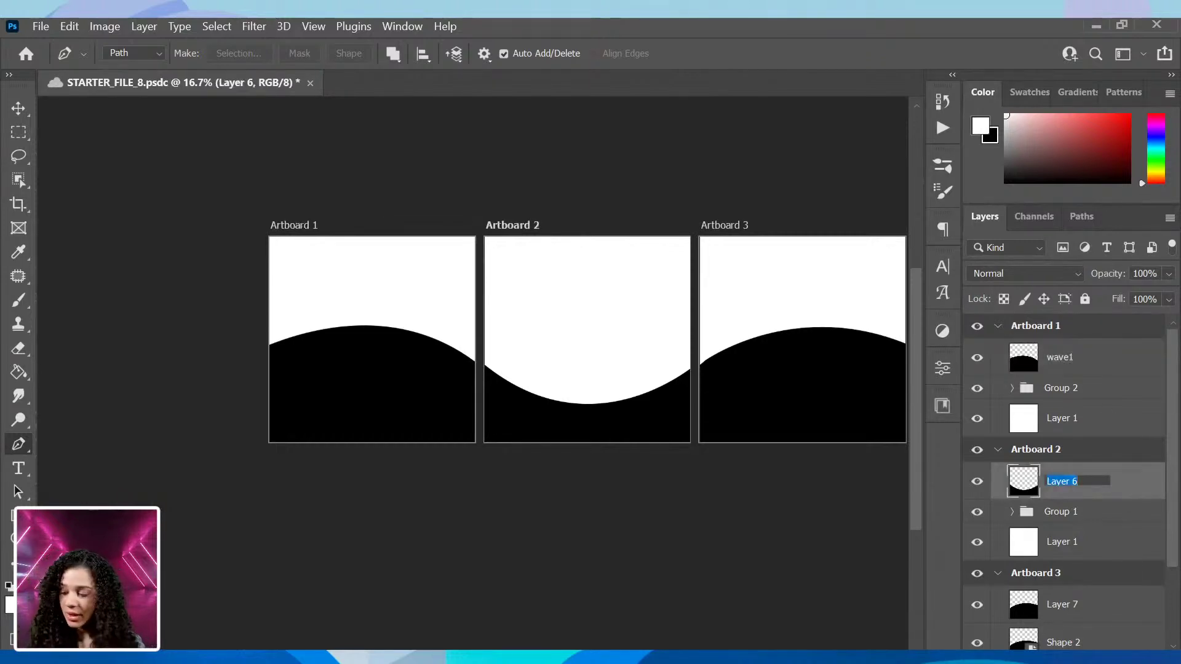
text(wave 2)
key(Return)
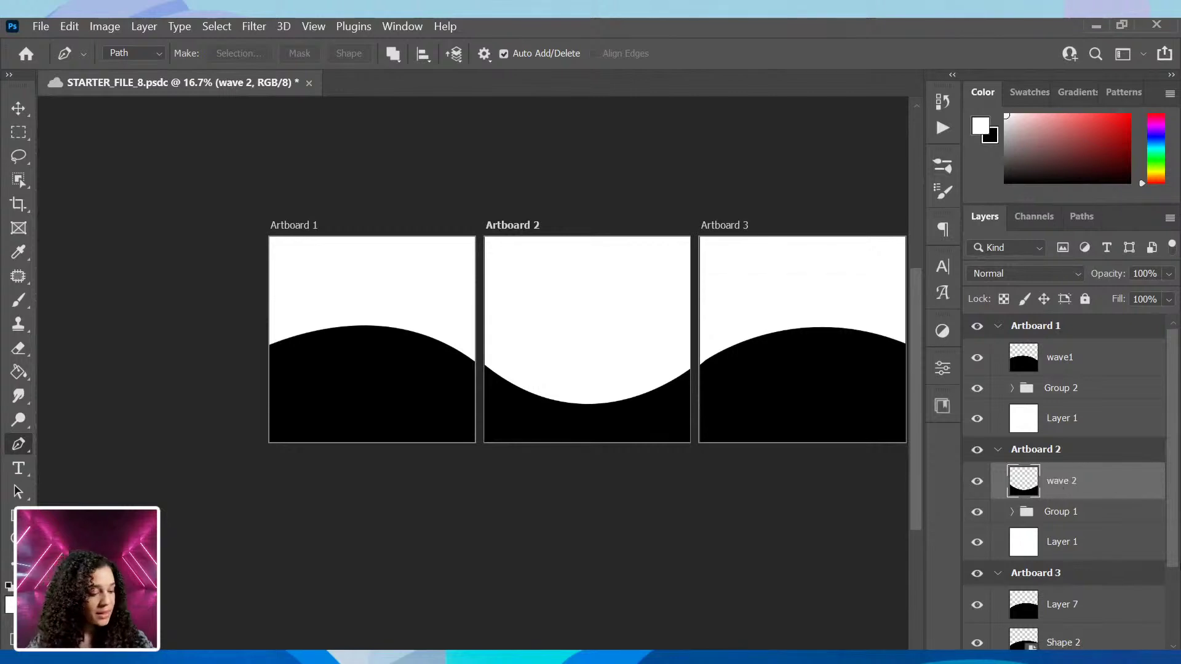
double_click(1063, 604)
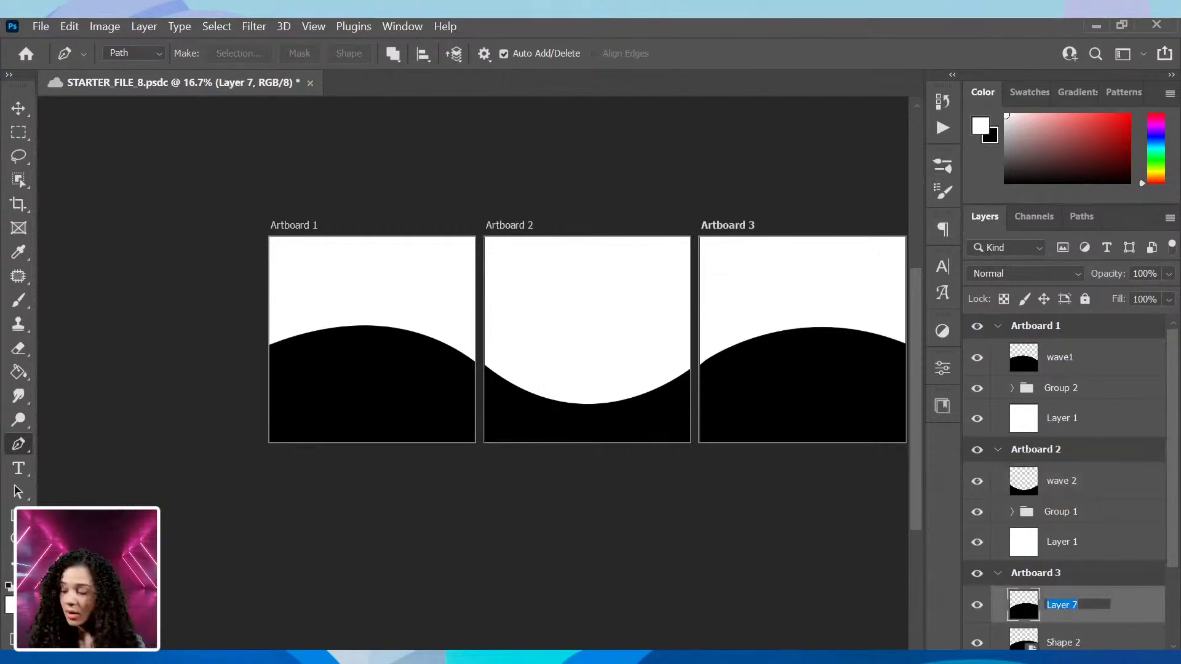
key(Return)
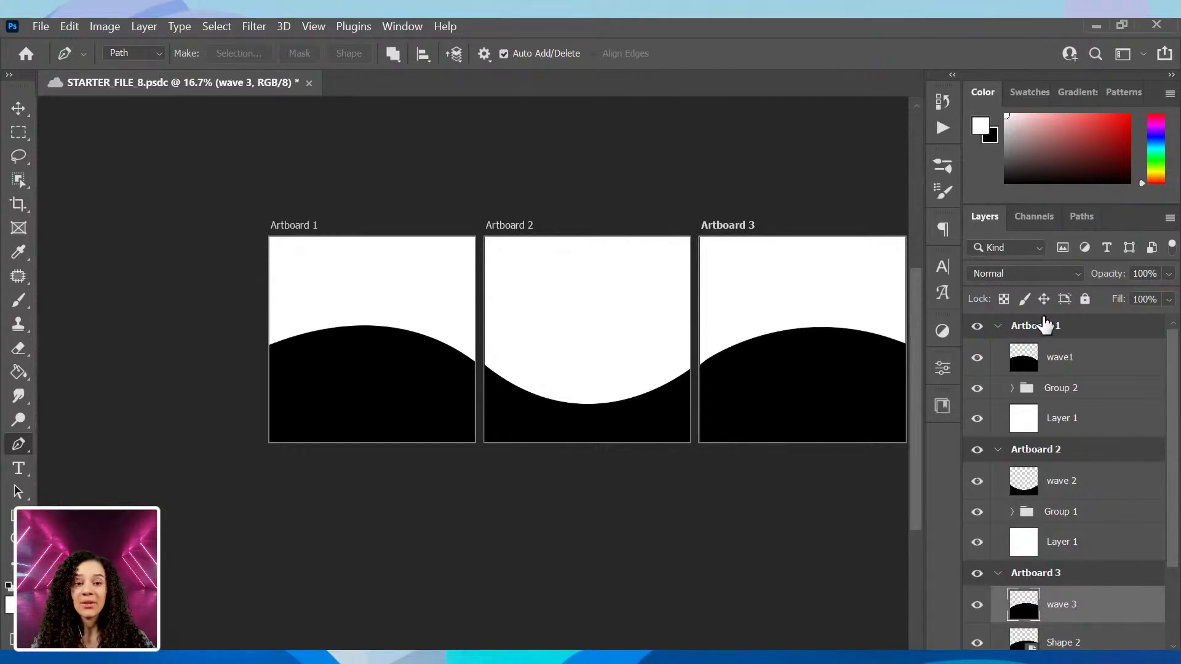
click(1117, 362)
key(h)
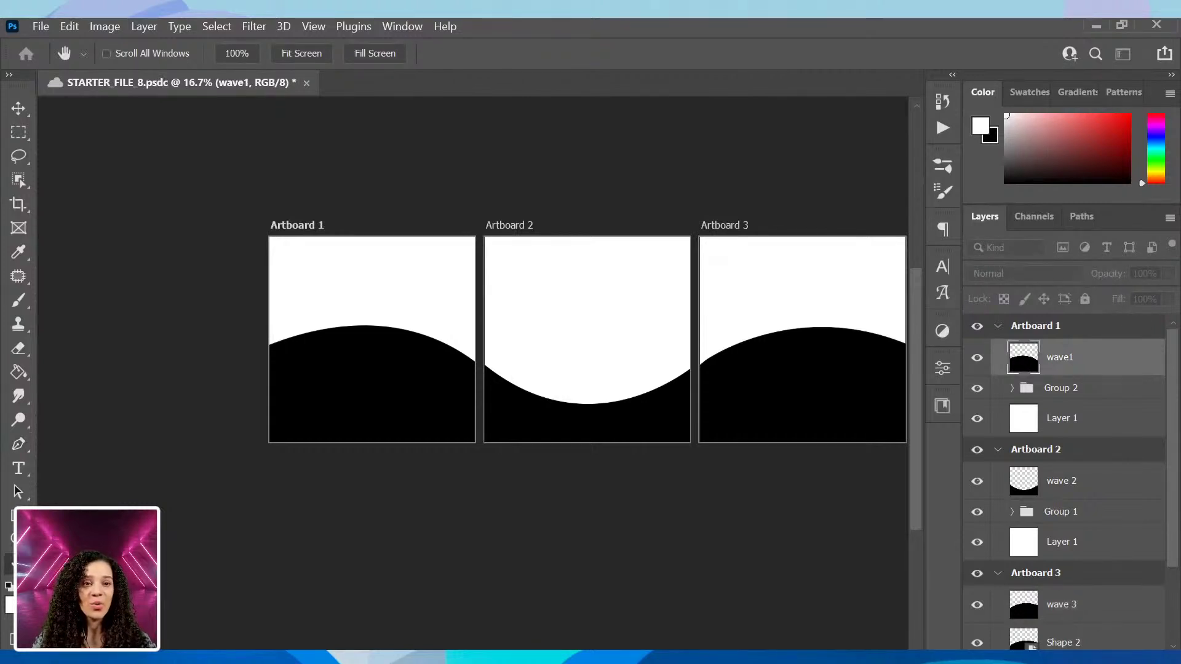
double_click(1117, 362)
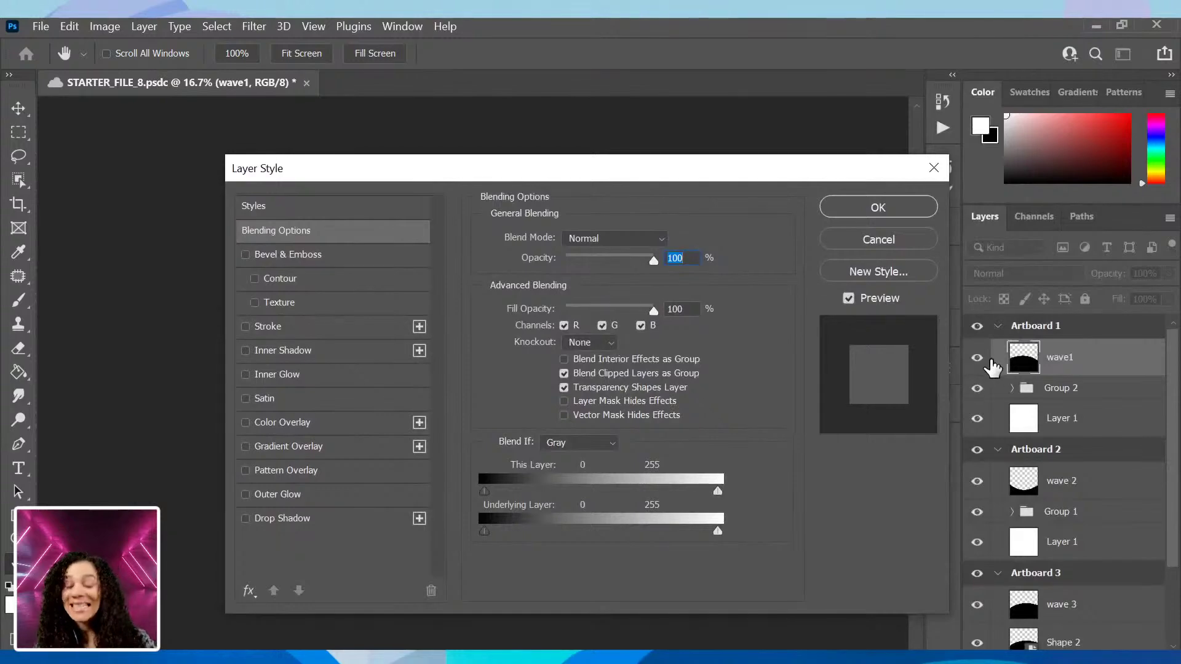
click(935, 177)
right_click(1117, 362)
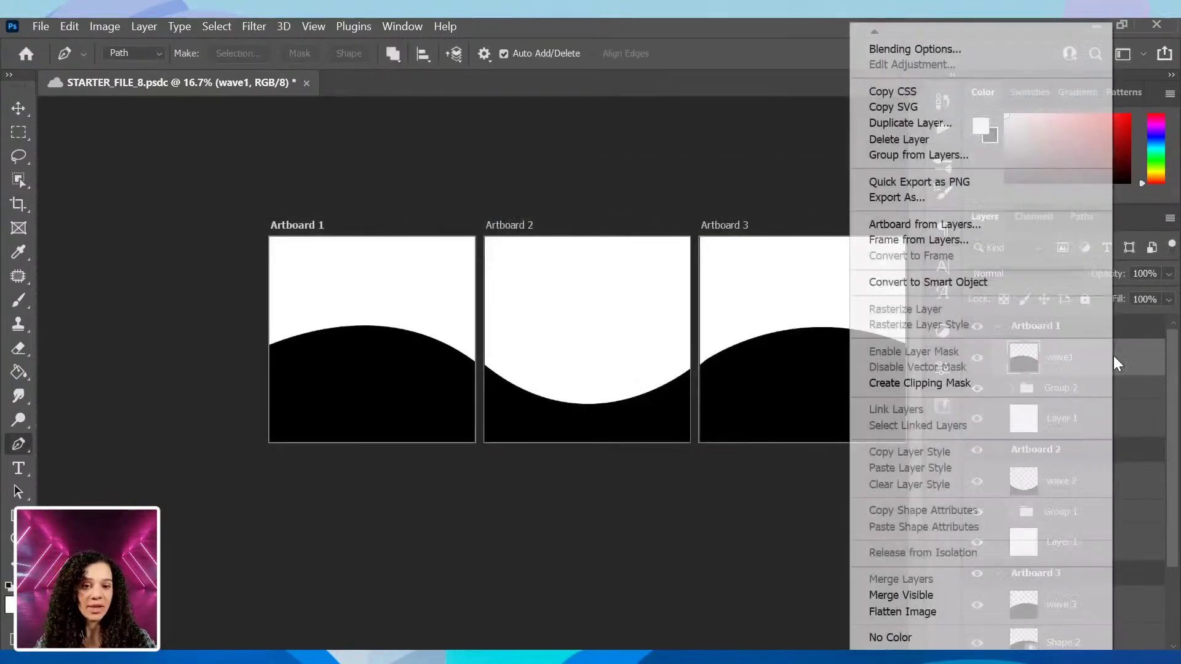
click(635, 595)
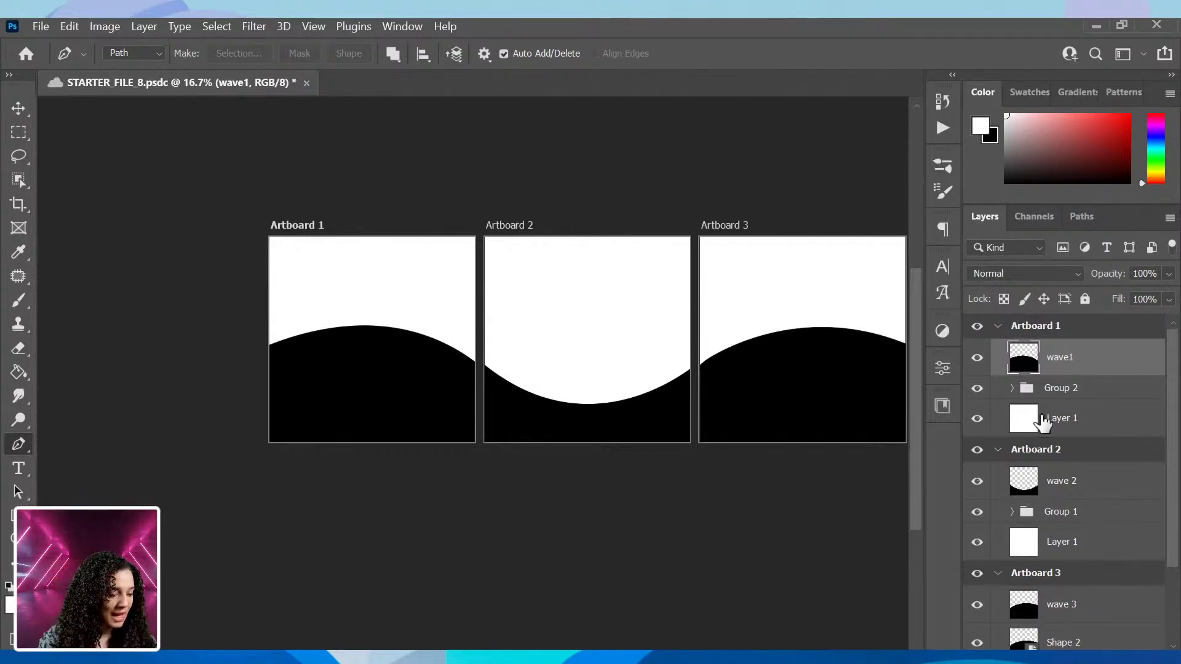
Hide the wave1, wave 2 and wave 3 layers, leaving Shape 2 on Artboard 3 shown.
click(977, 357)
click(977, 481)
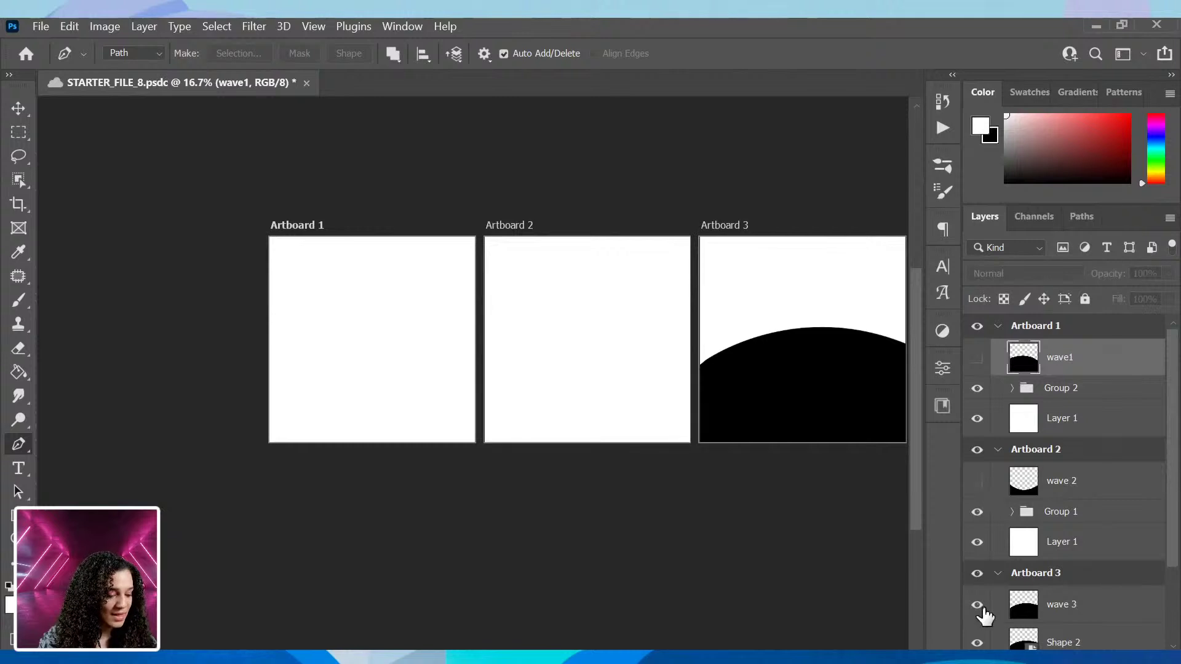
click(977, 604)
scroll(1073, 621, down, 1)
scroll(1076, 599, up, 1)
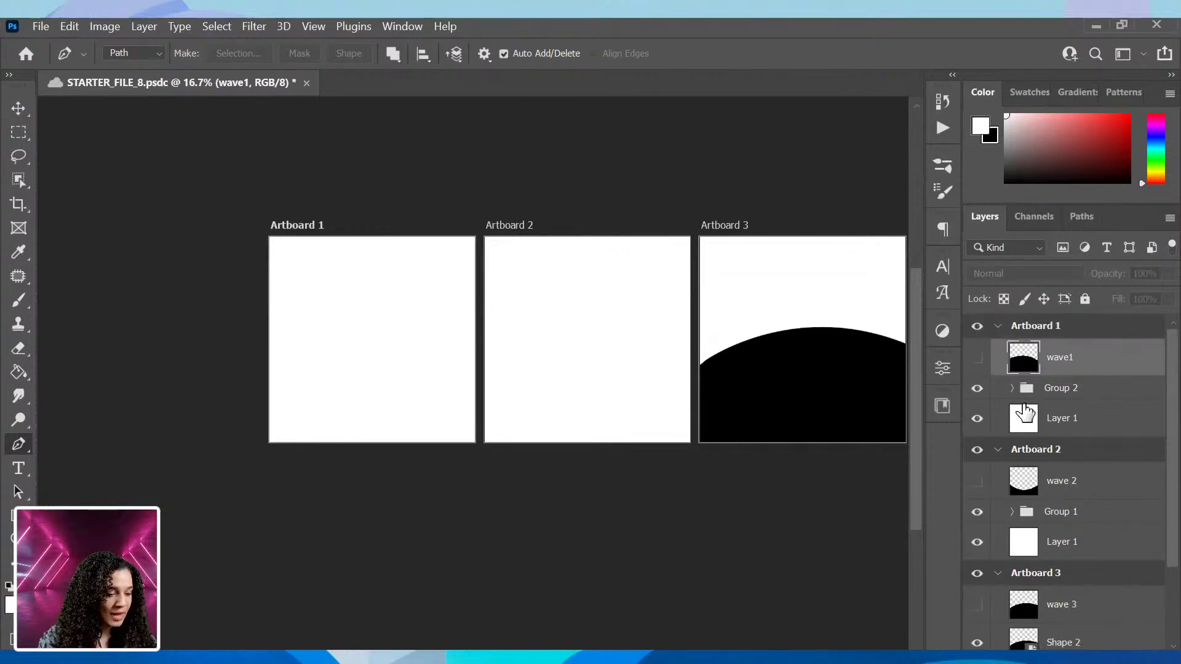
scroll(1058, 553, down, 2)
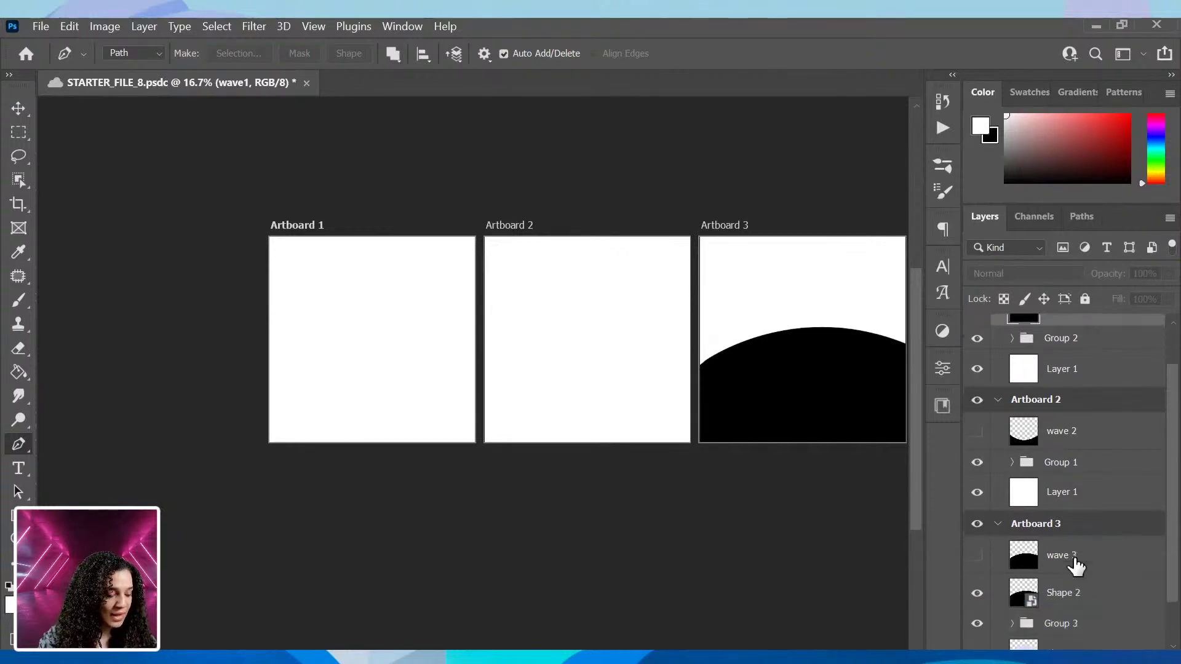
click(977, 594)
click(977, 595)
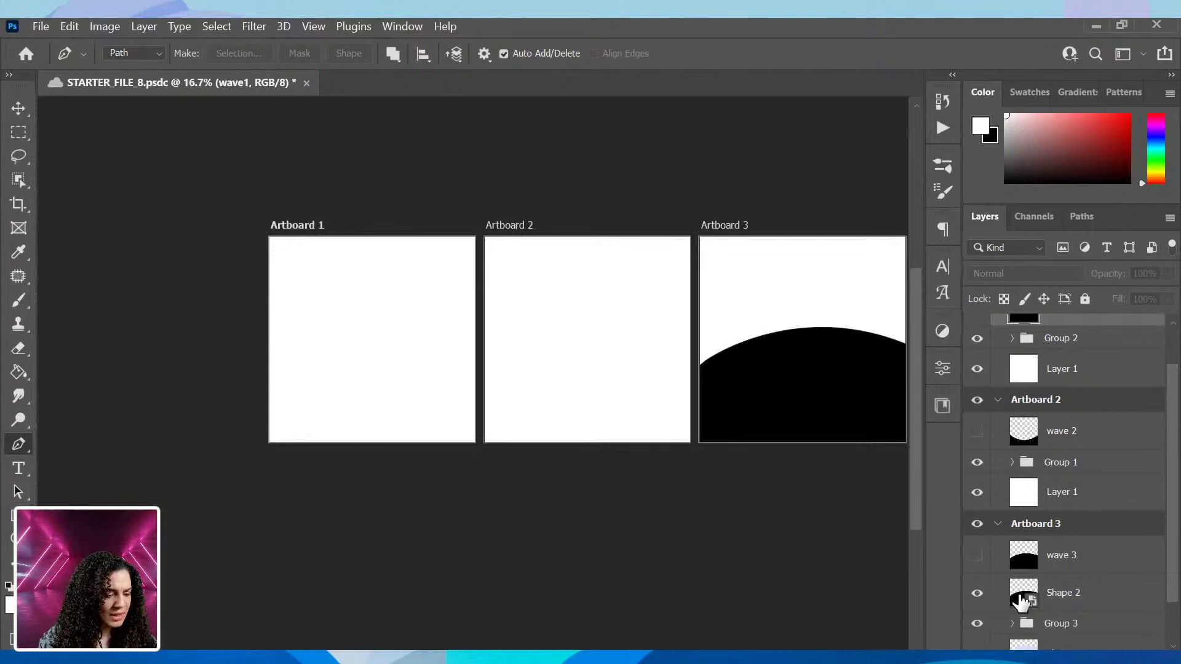
Try moving duplicates of Shape 2 out over the artboards and upward within Artboard 3, and undo both copies.
click(1101, 600)
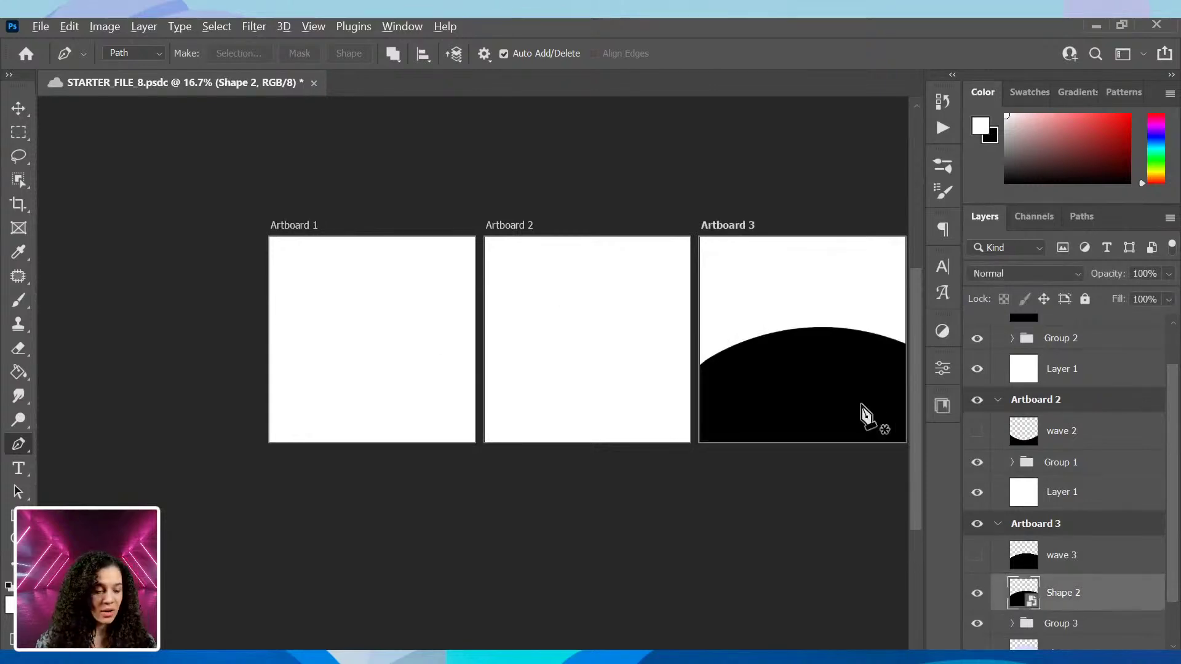
click(17, 110)
drag(831, 398, 831, 431)
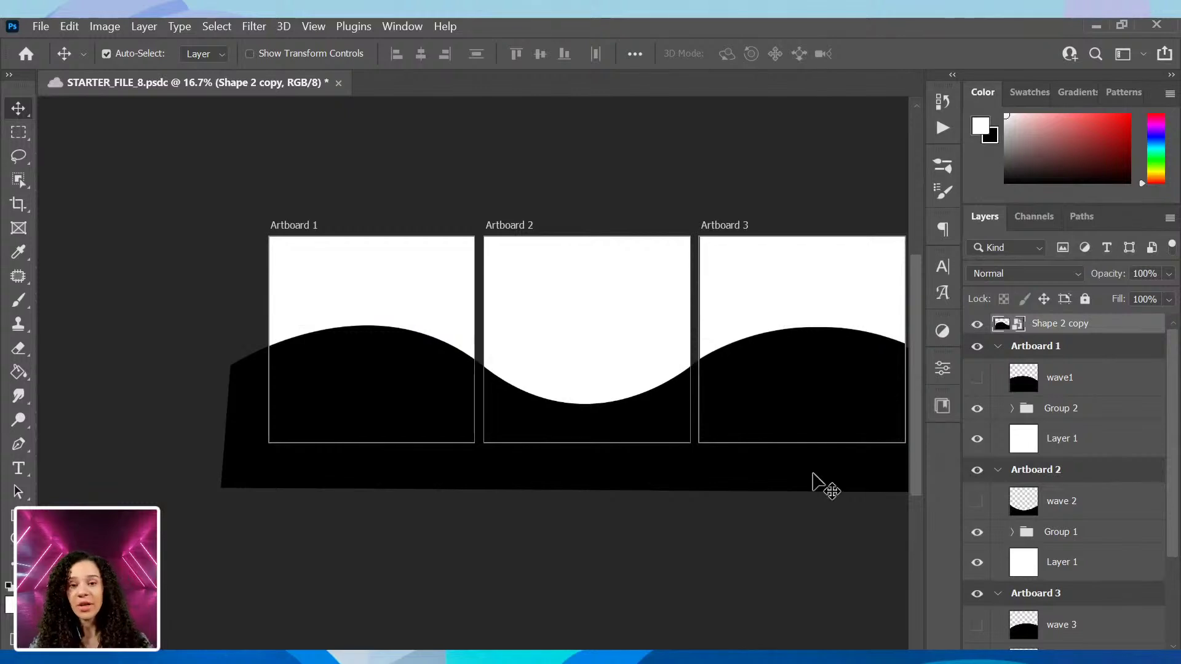
key(ctrl+z)
key(ctrl+z)
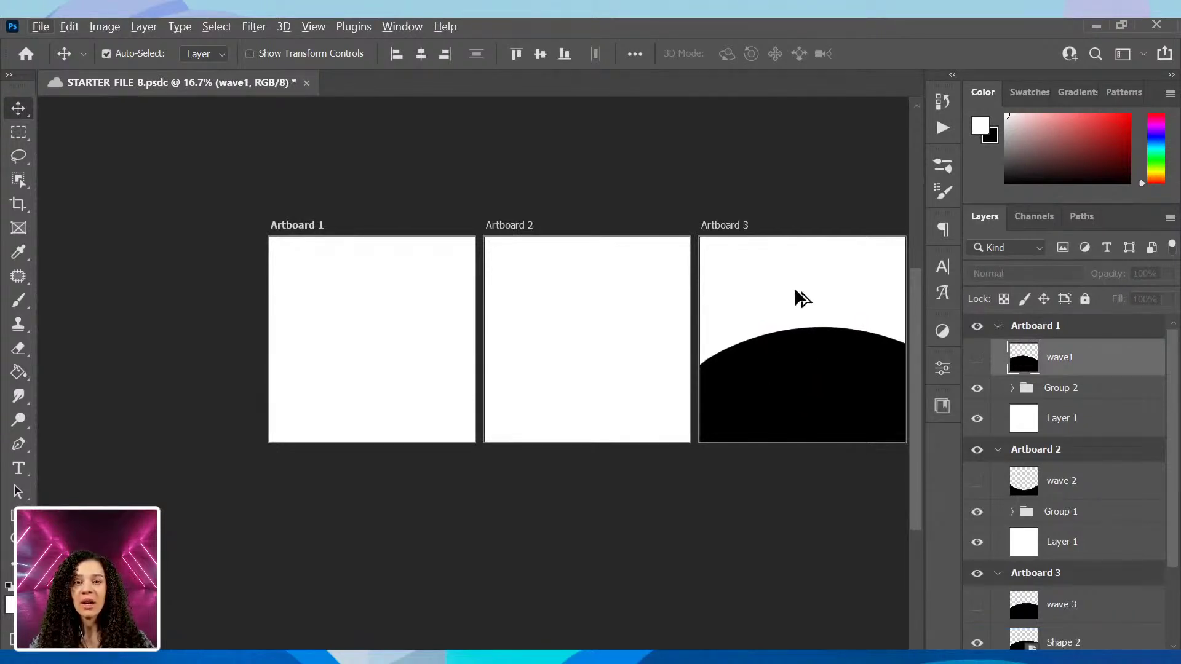
drag(817, 400, 822, 308)
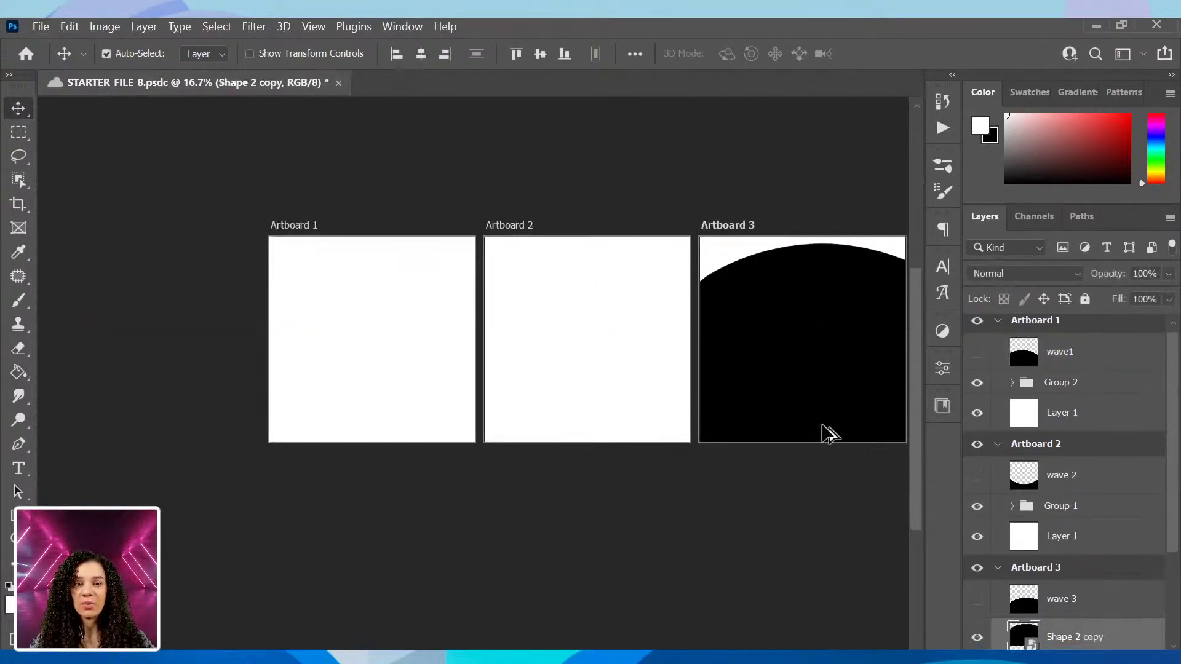
key(ctrl+z)
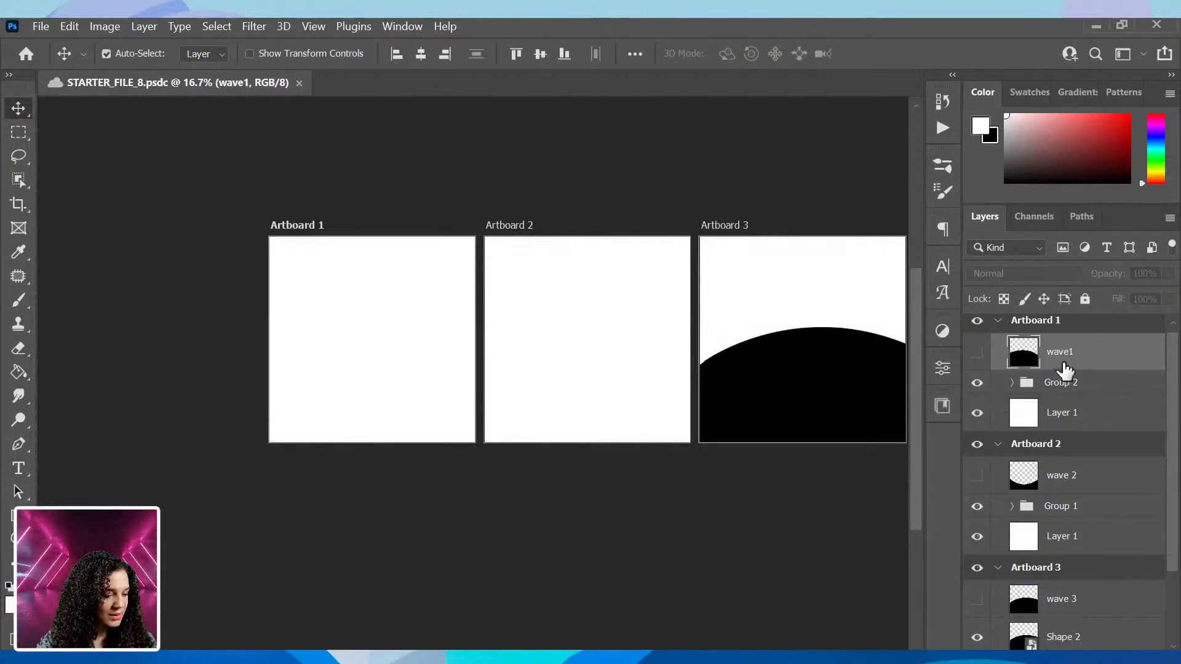
Show the wave1, wave 2 and wave 3 layers again.
click(978, 353)
click(977, 475)
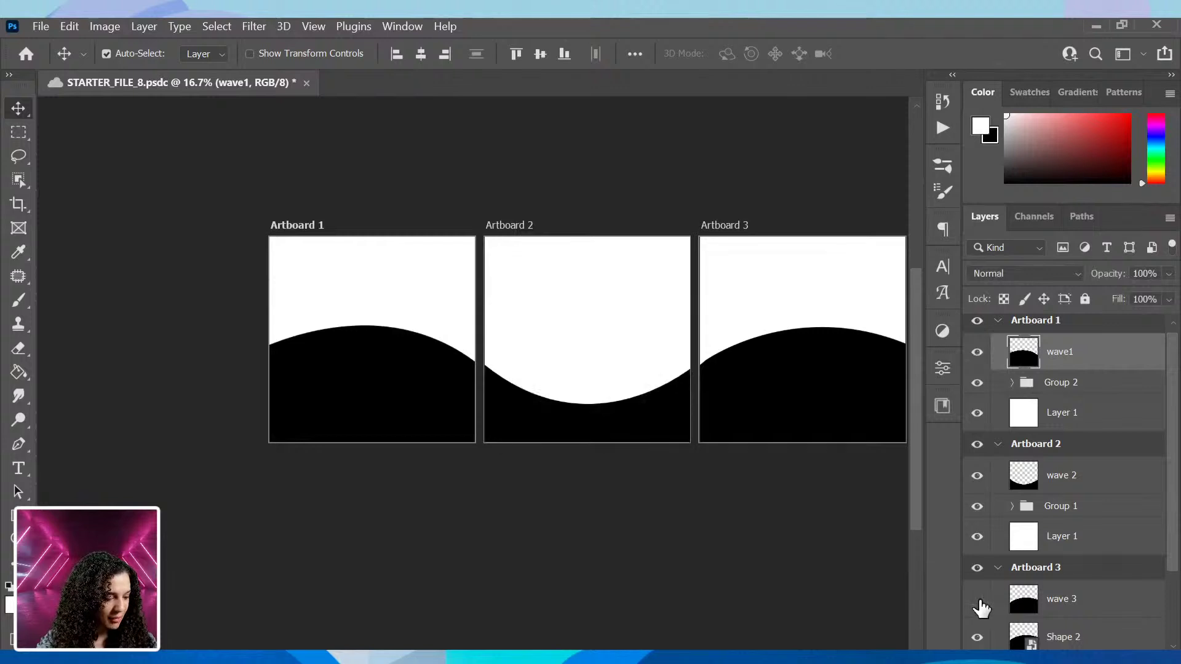
click(977, 599)
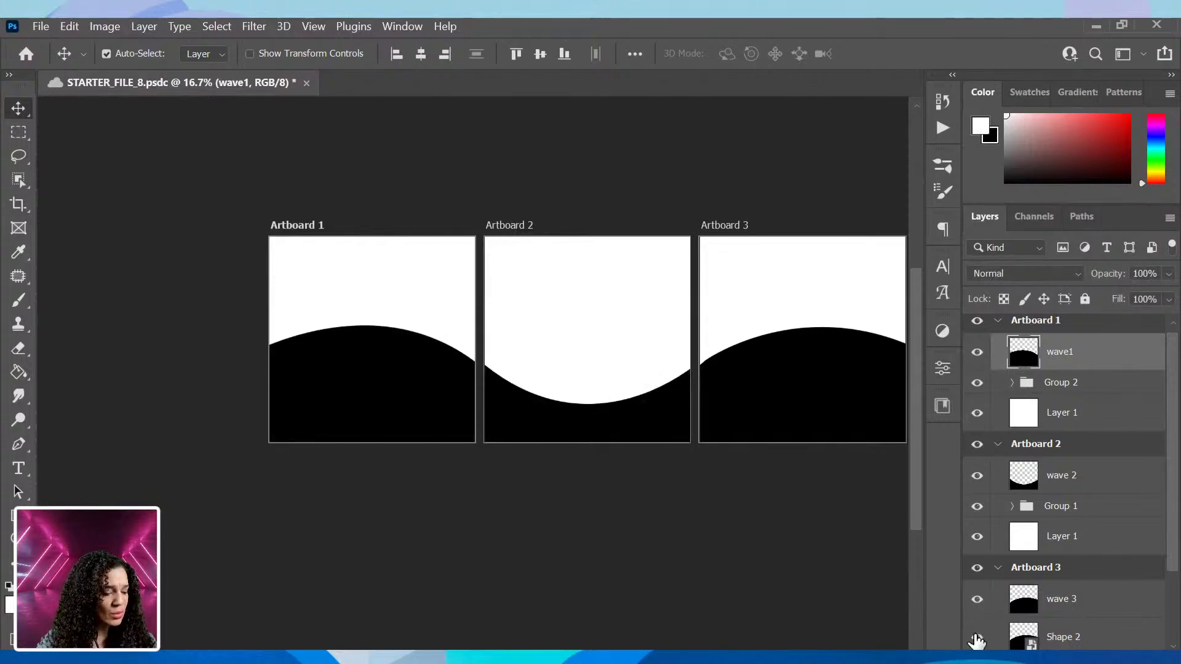
Hide Shape 2 on Artboard 3 and make #074259 from the Ocean DCC library's Colors 2 group the foreground color.
click(979, 637)
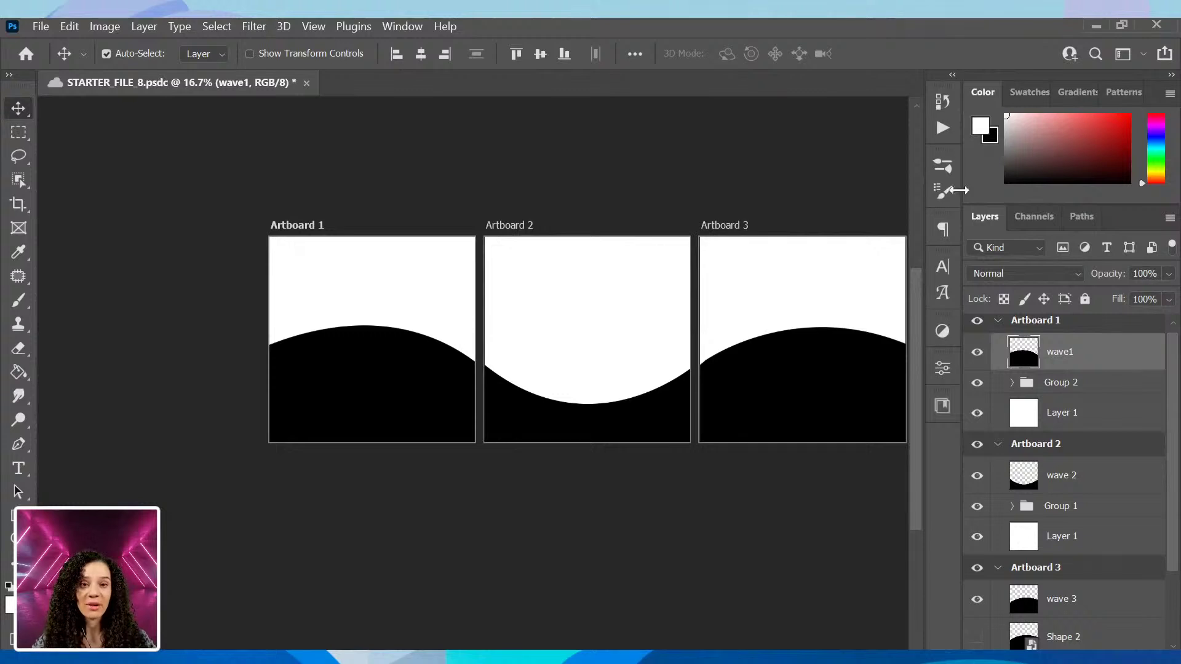
click(943, 406)
scroll(802, 382, up, 5)
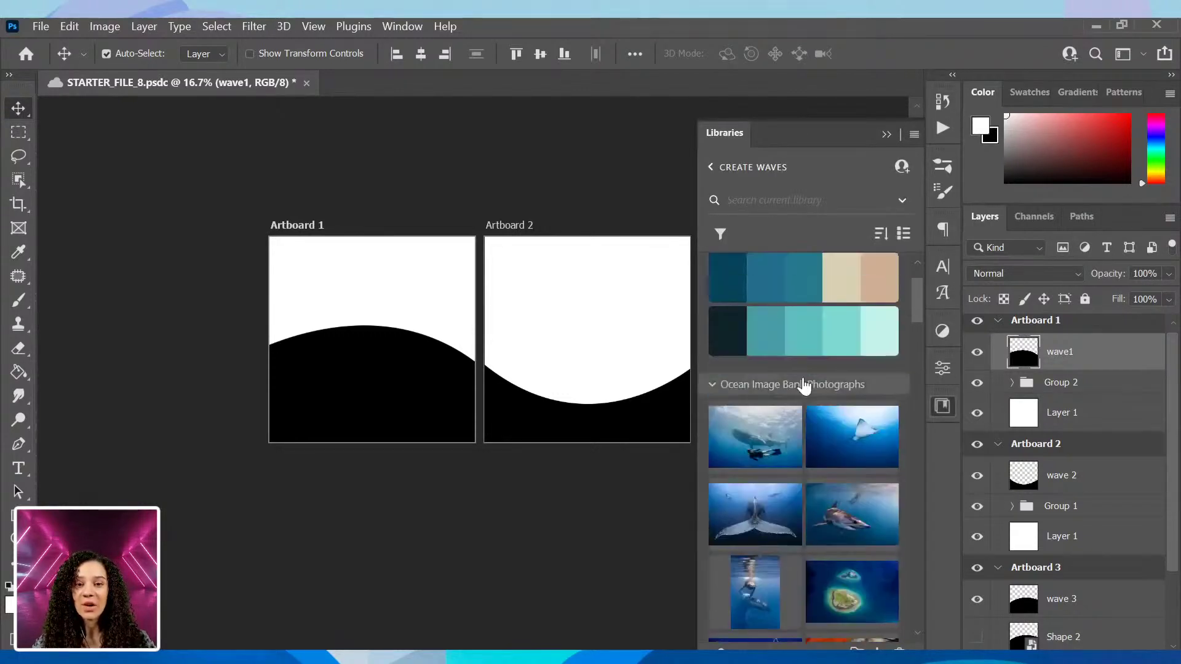
scroll(803, 381, up, 2)
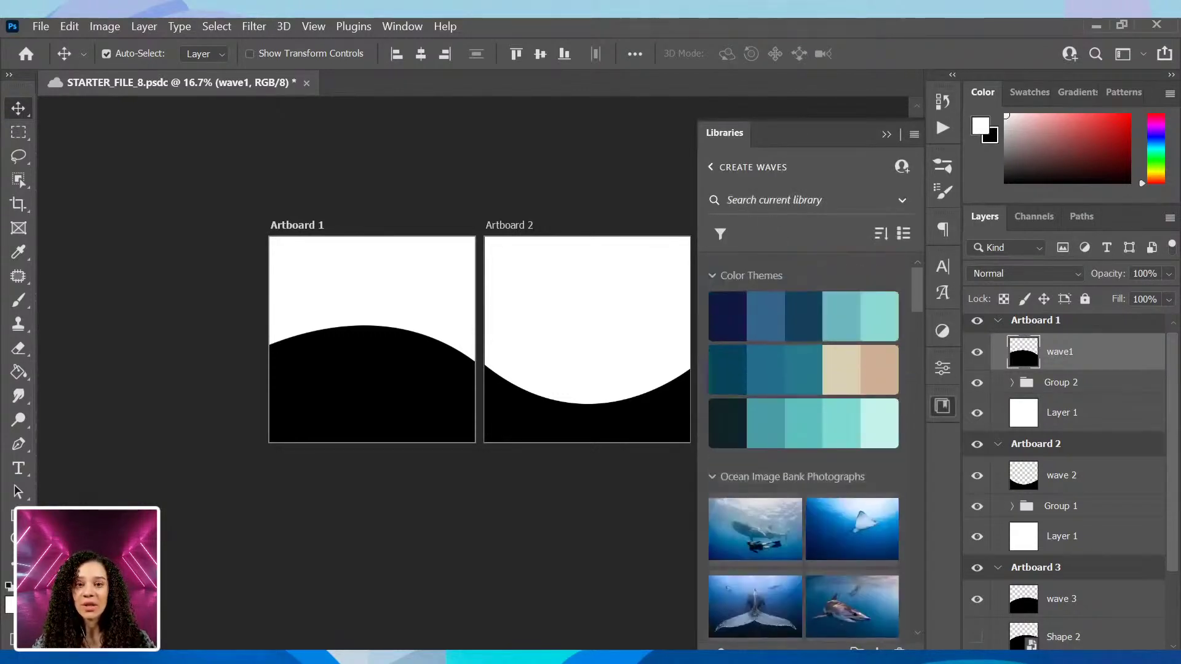
click(712, 167)
click(757, 312)
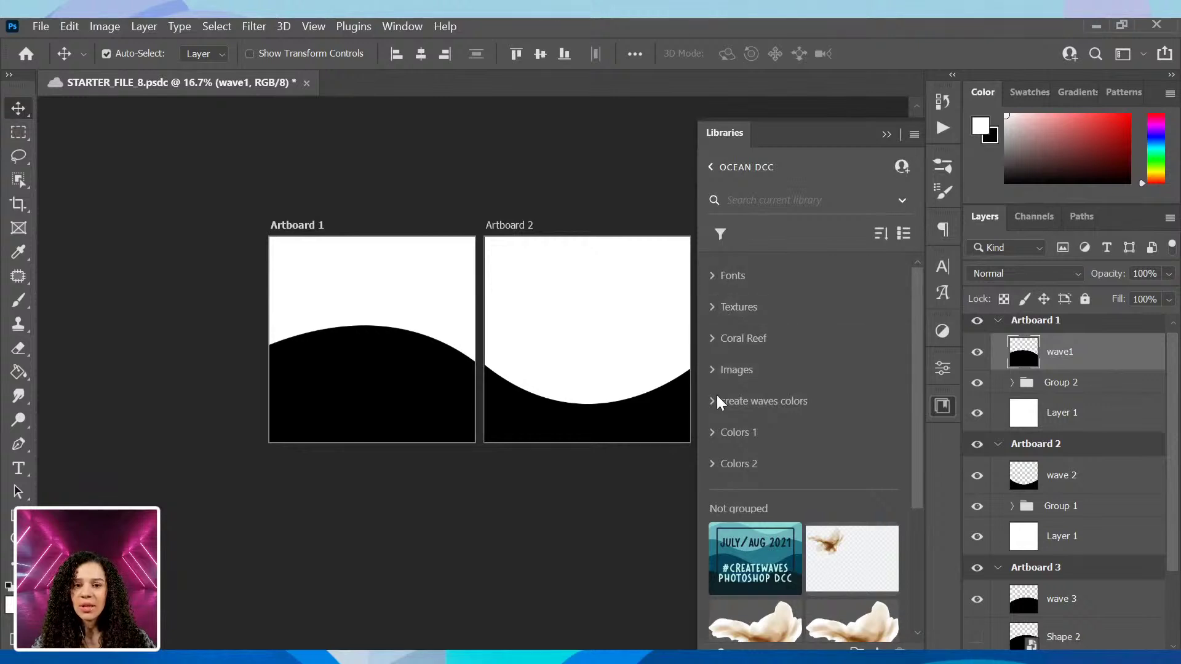
click(714, 464)
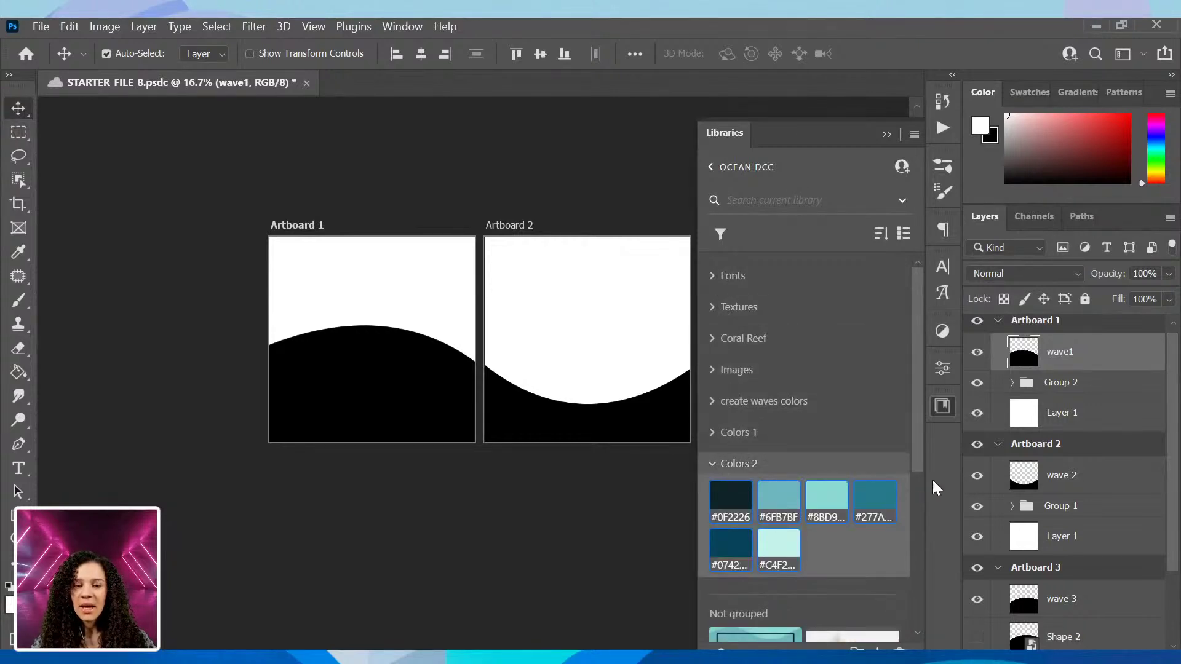
click(732, 560)
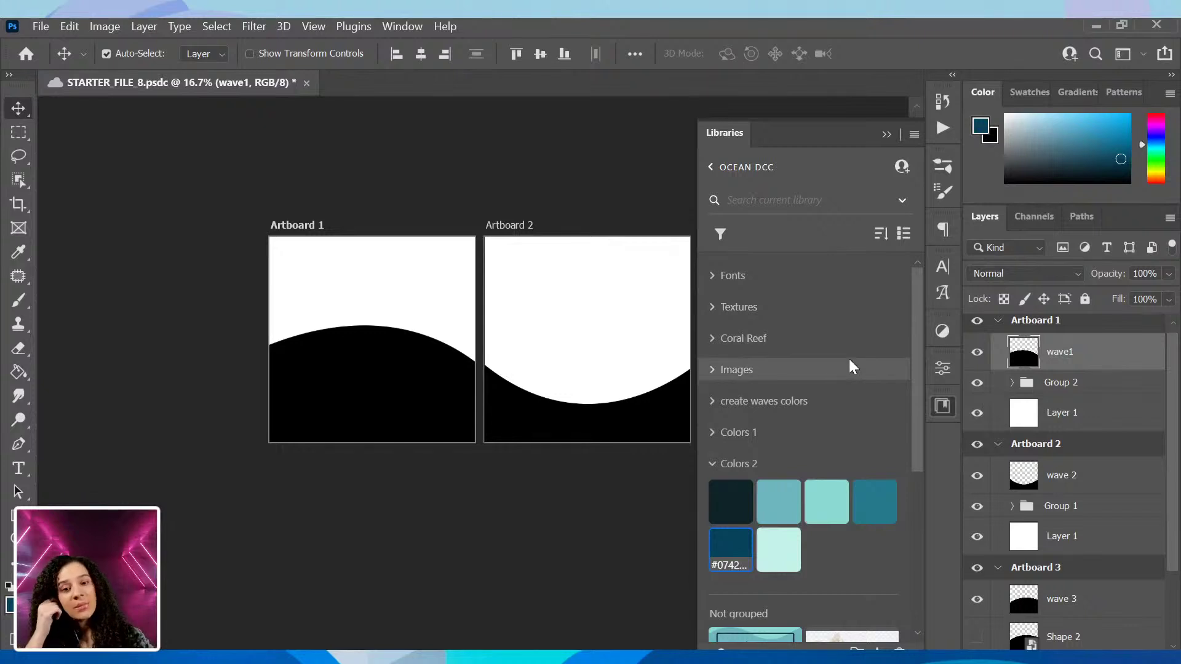
Add a Color Overlay effect to the wave1 layer, sampling the dark blue foreground color #074259 as the overlay color.
double_click(1121, 361)
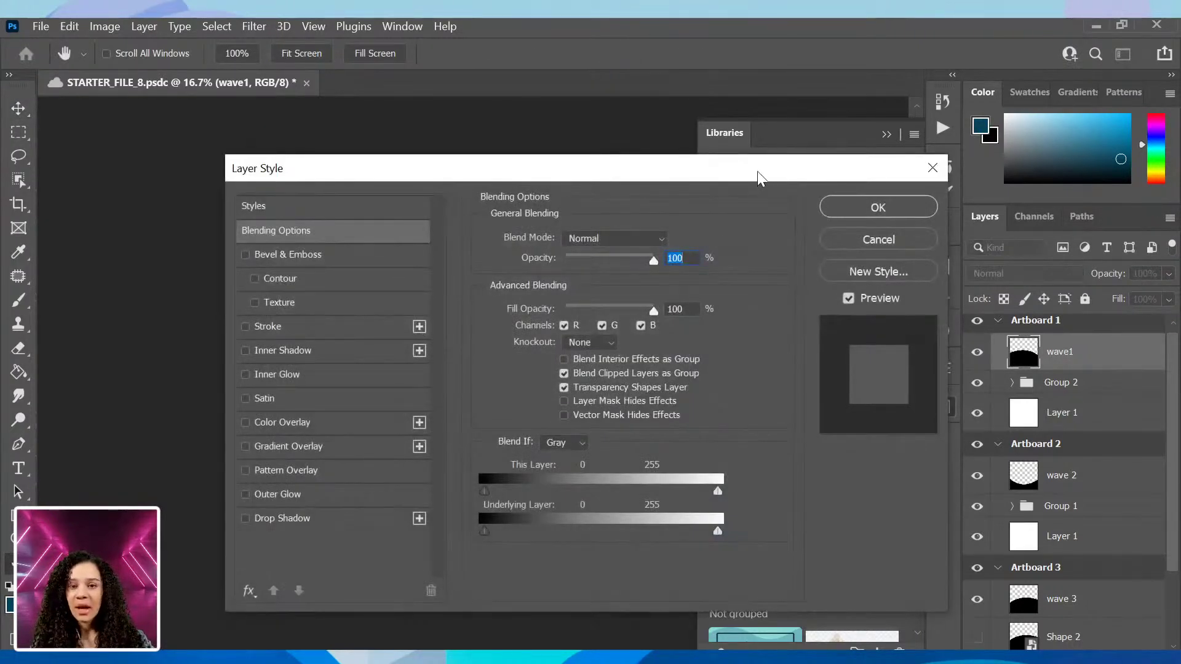
drag(757, 171, 732, 120)
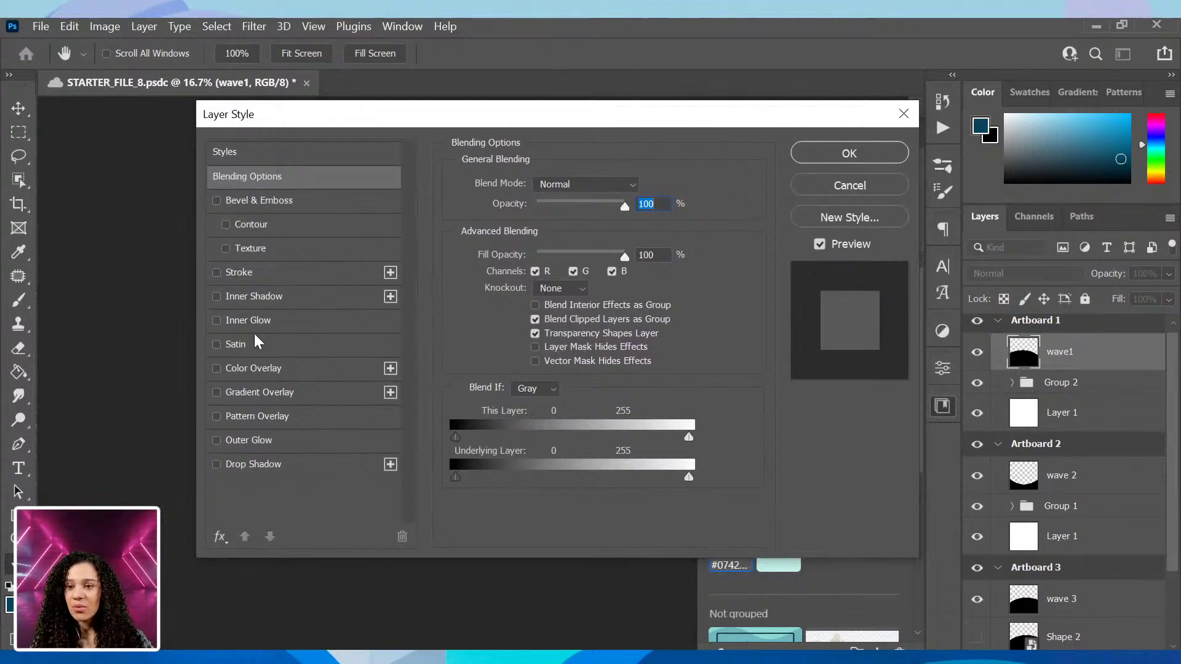
click(272, 366)
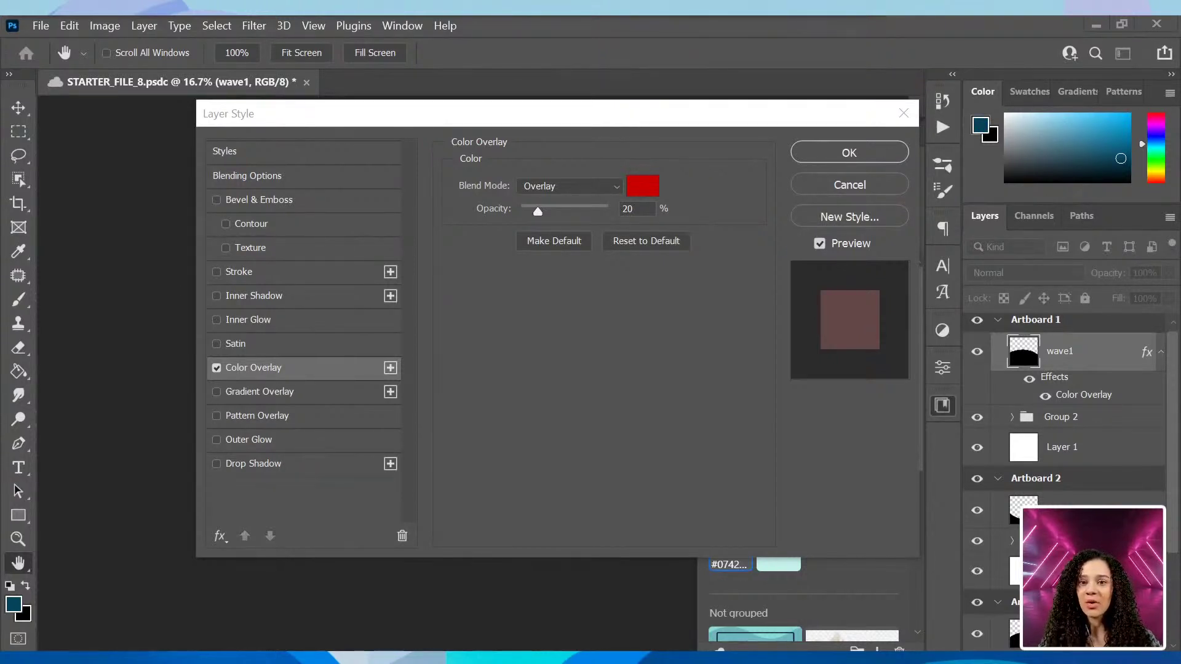
click(639, 190)
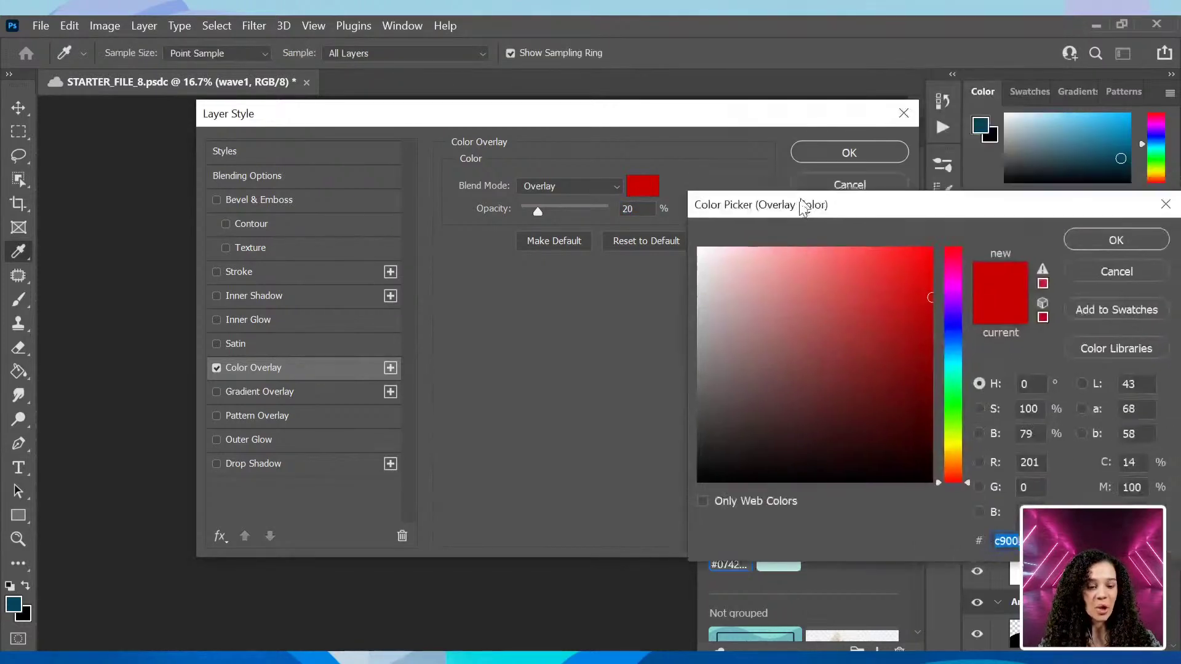
drag(802, 203, 555, 180)
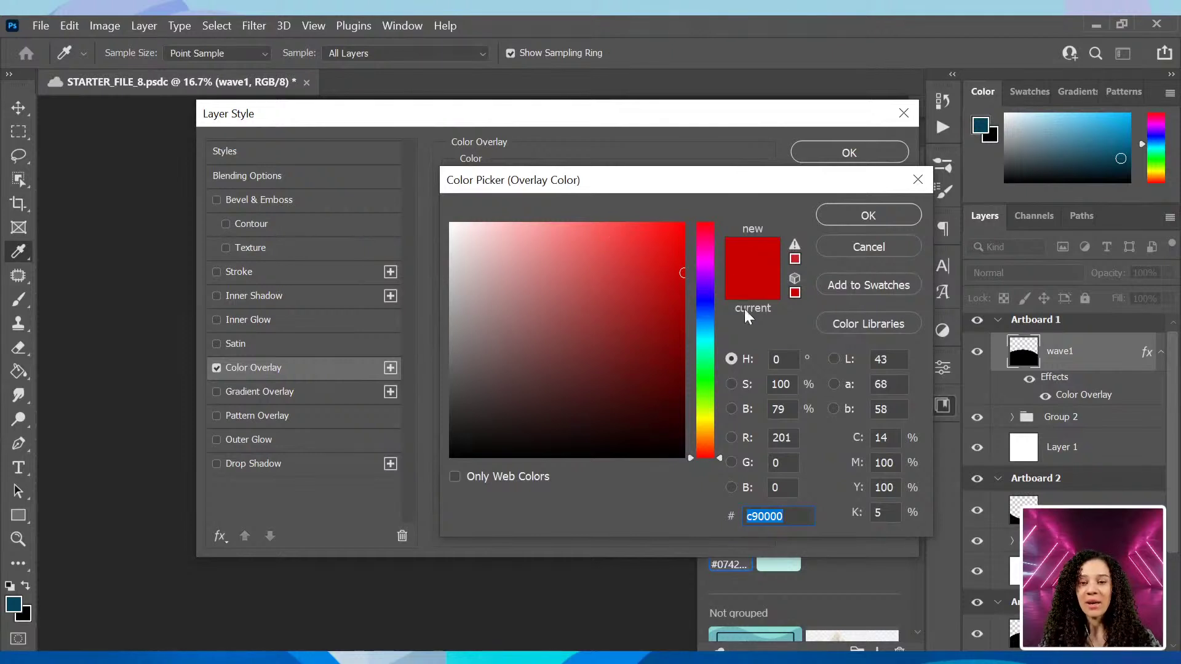
drag(701, 284, 704, 300)
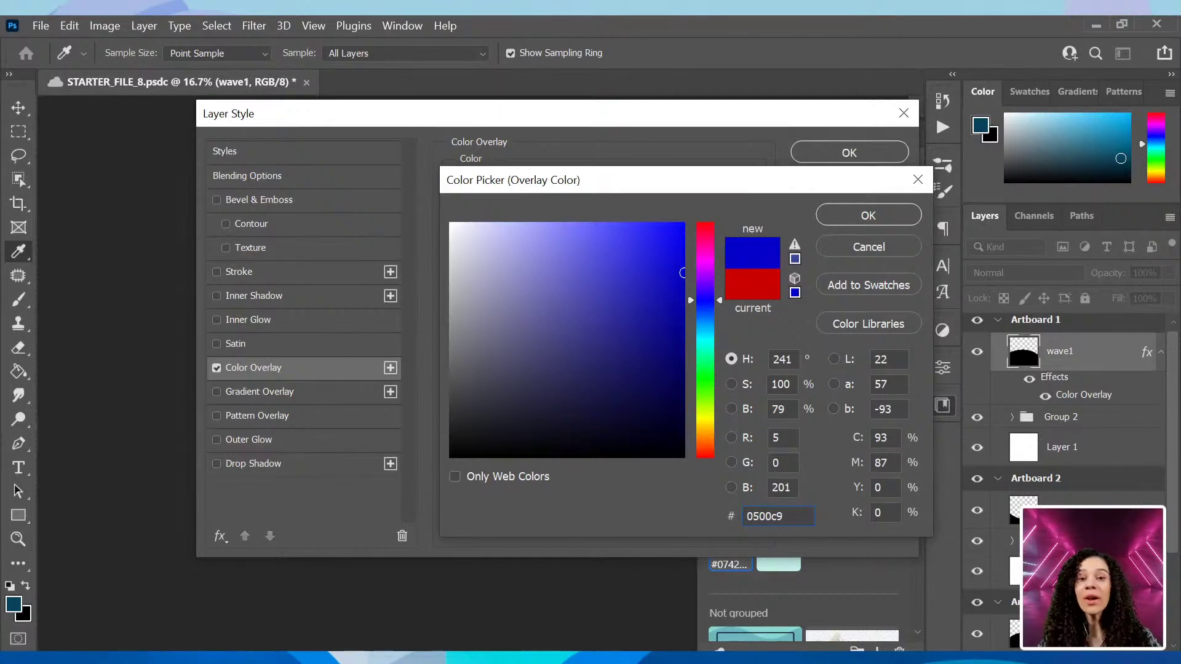
click(16, 602)
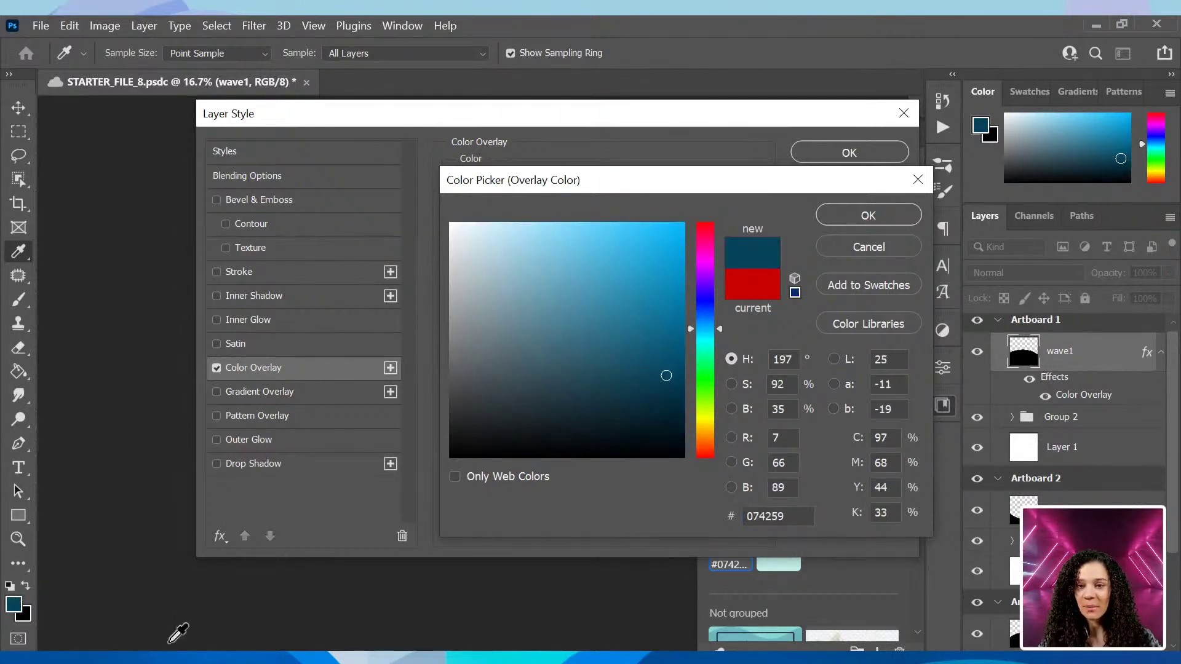
click(899, 219)
click(846, 154)
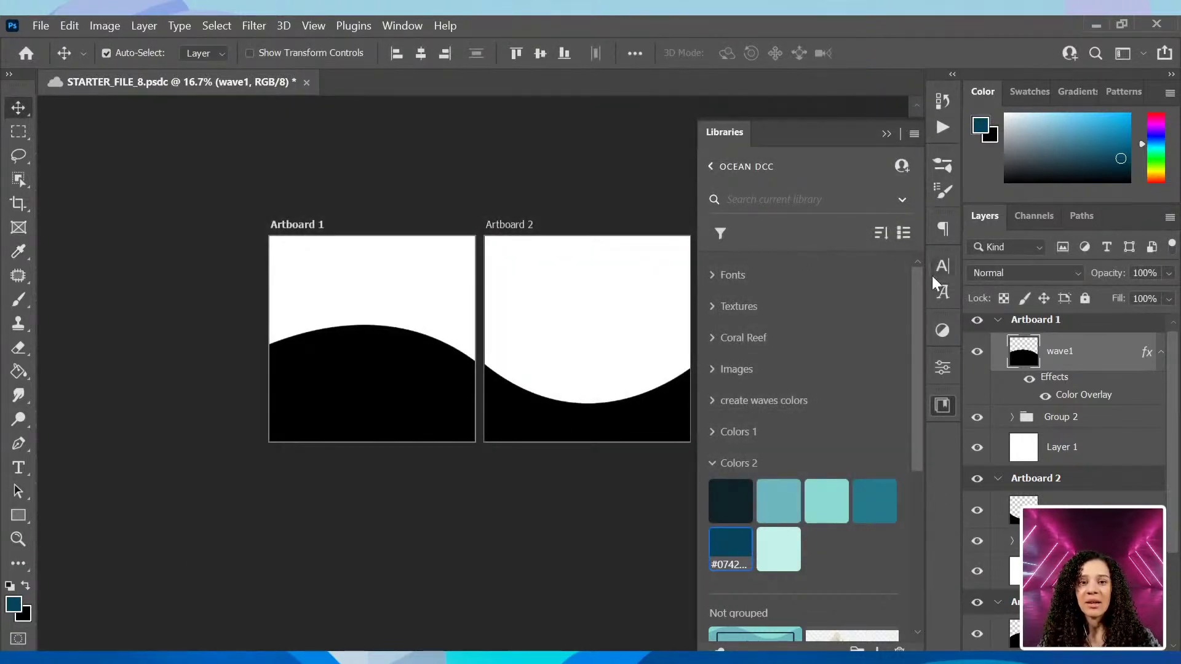
Close the library and enable Color Overlay in wave1's layer style again with the Normal blend mode.
click(943, 405)
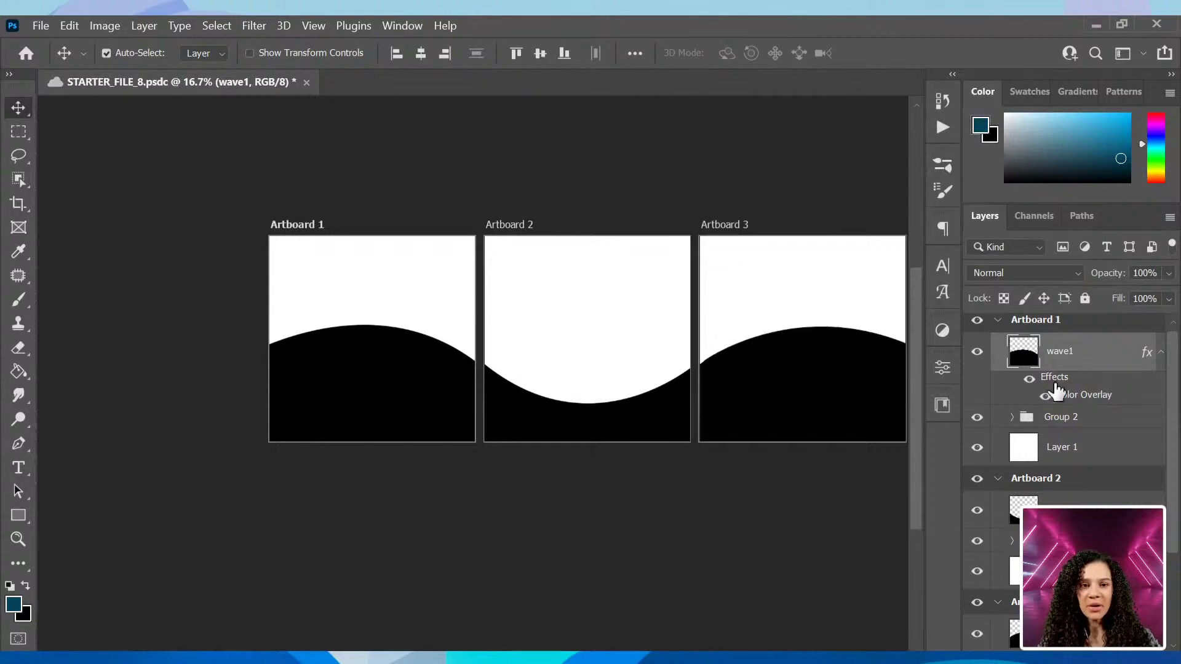
right_click(1114, 363)
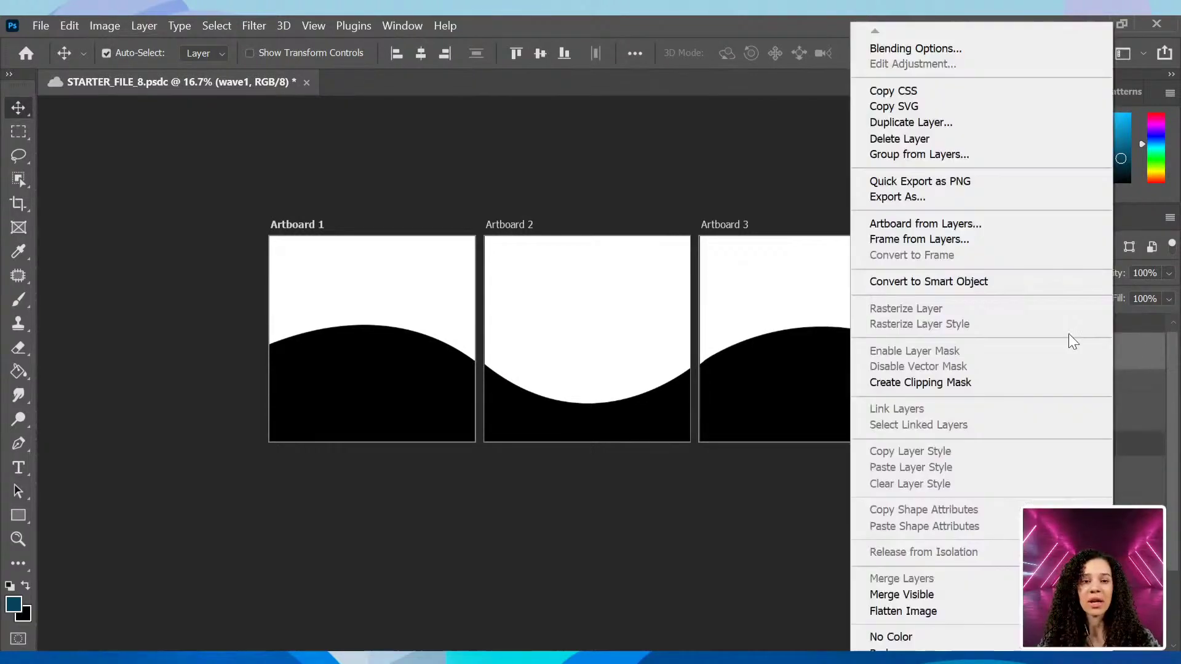
click(1129, 344)
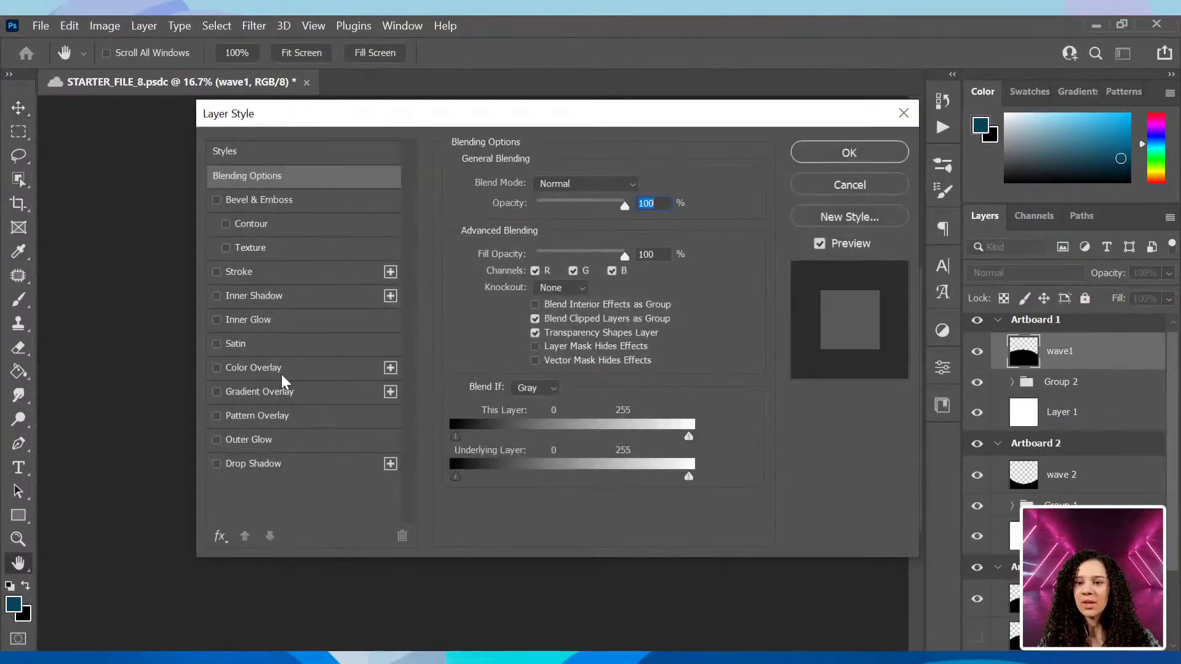
click(253, 368)
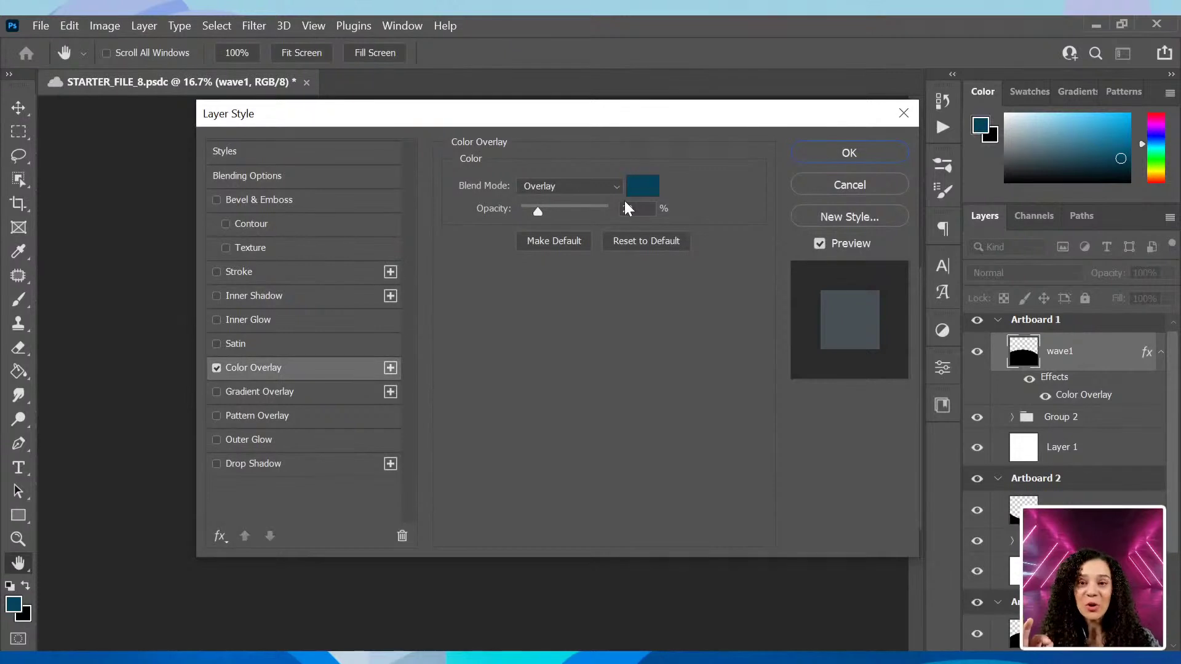
click(573, 184)
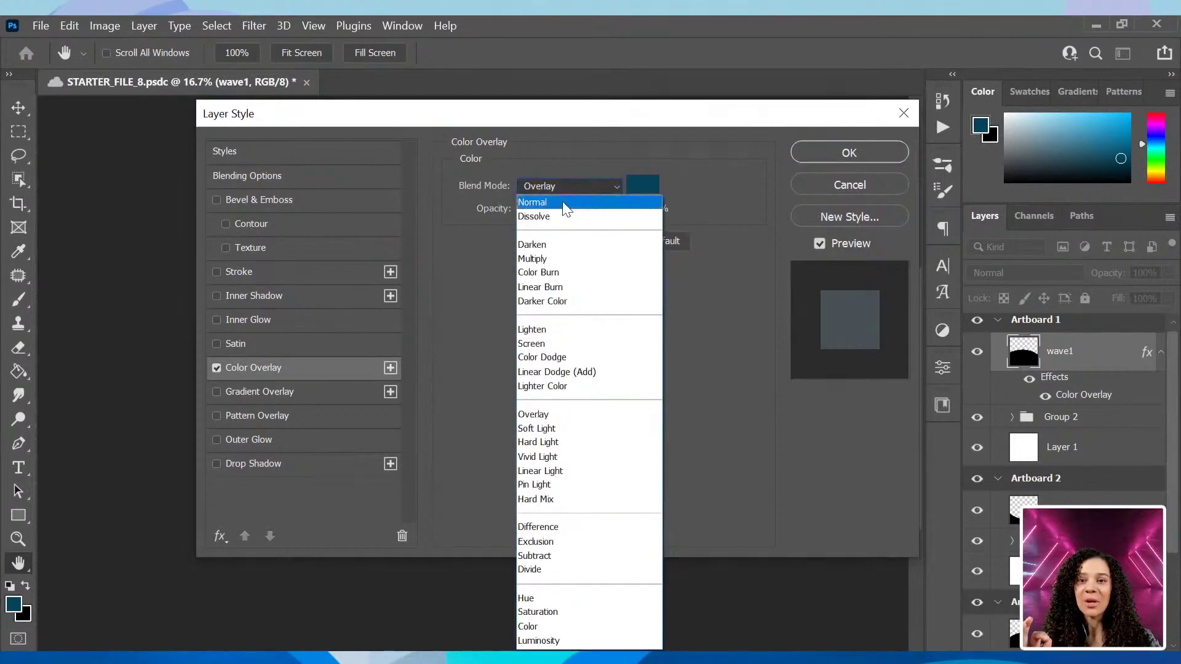
click(558, 204)
click(564, 186)
click(567, 195)
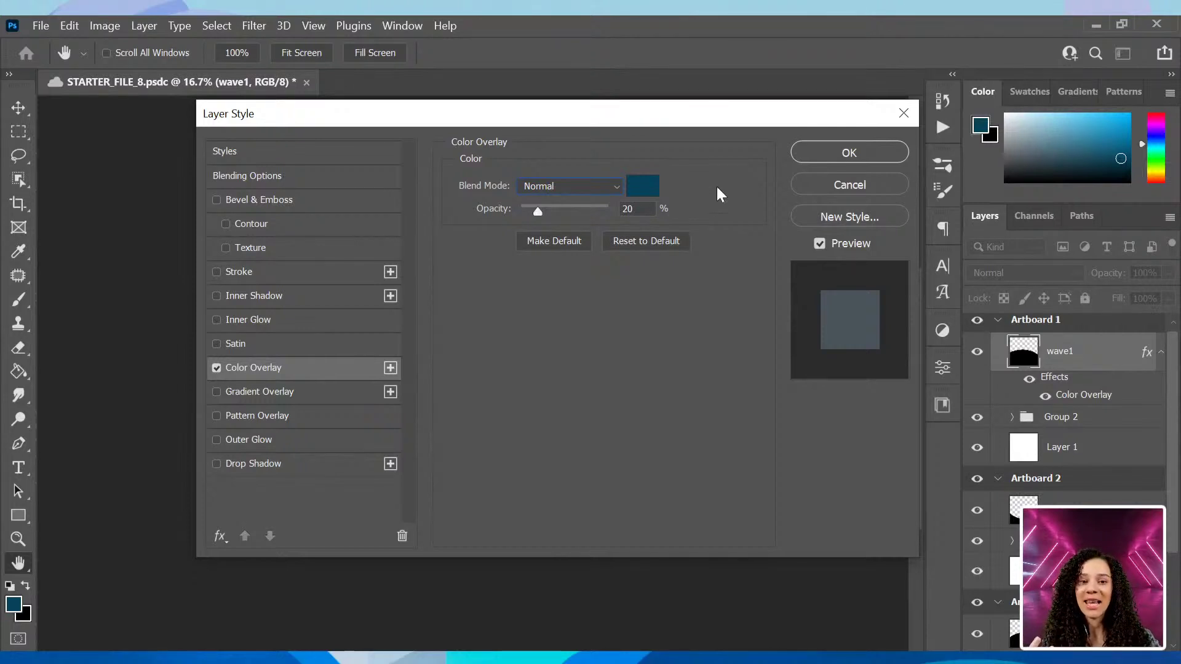
Set wave1's Color Overlay opacity to 100% and apply the layer style.
drag(712, 112, 583, 176)
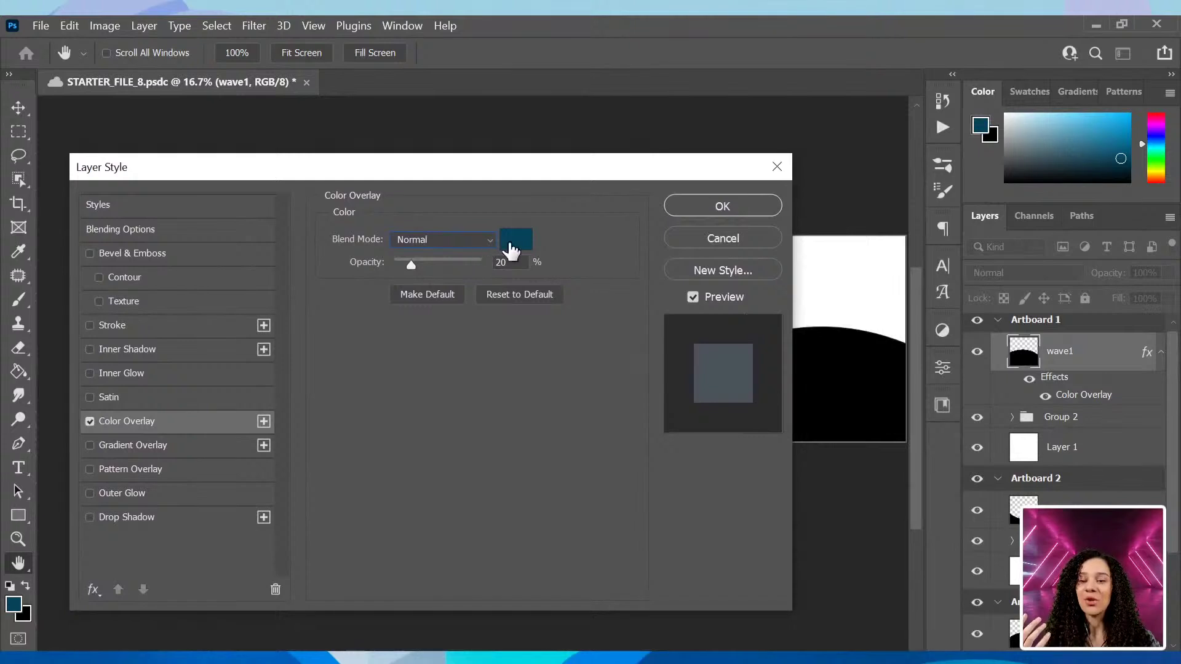
drag(430, 263, 484, 265)
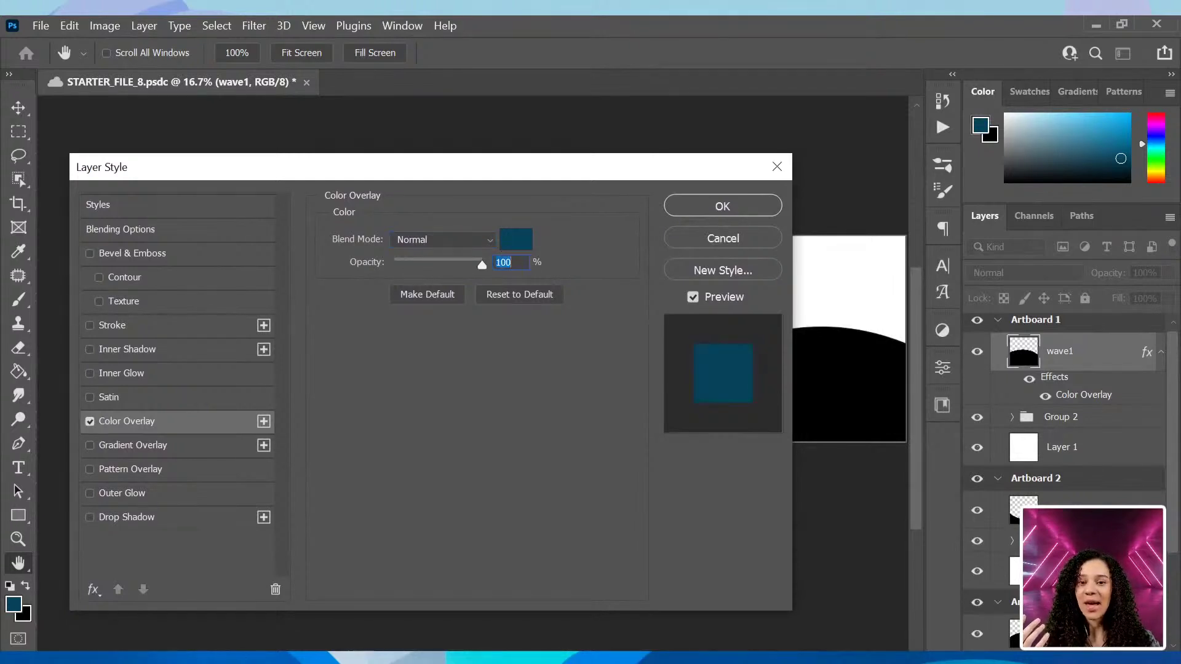
click(454, 241)
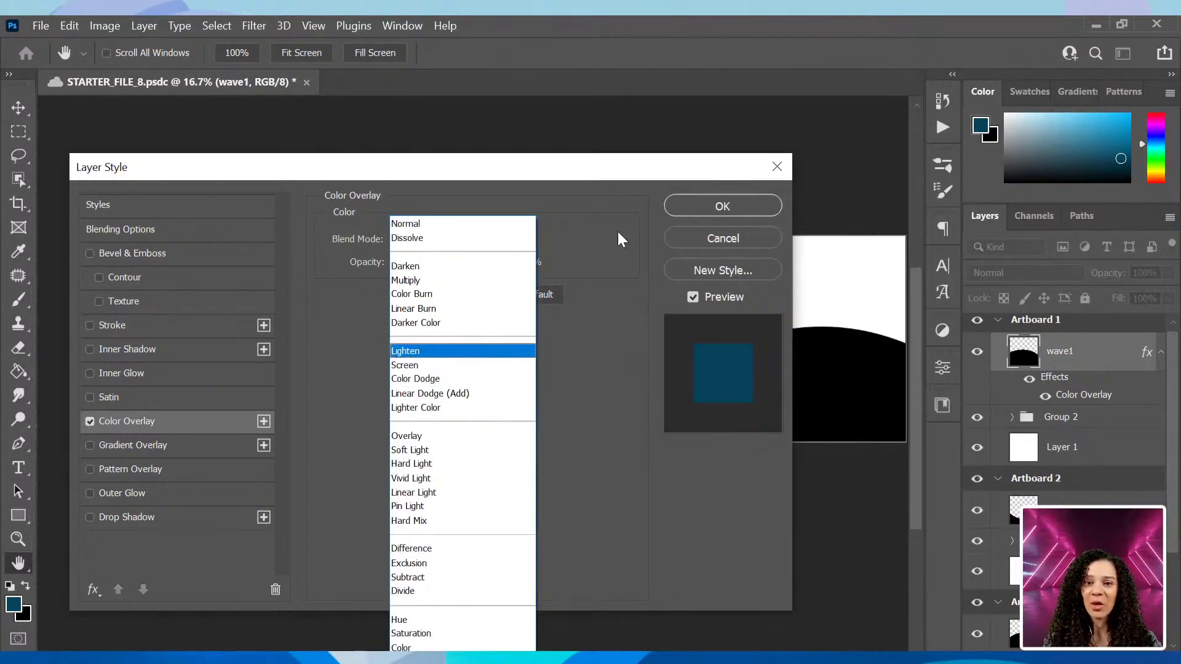
click(622, 239)
click(719, 206)
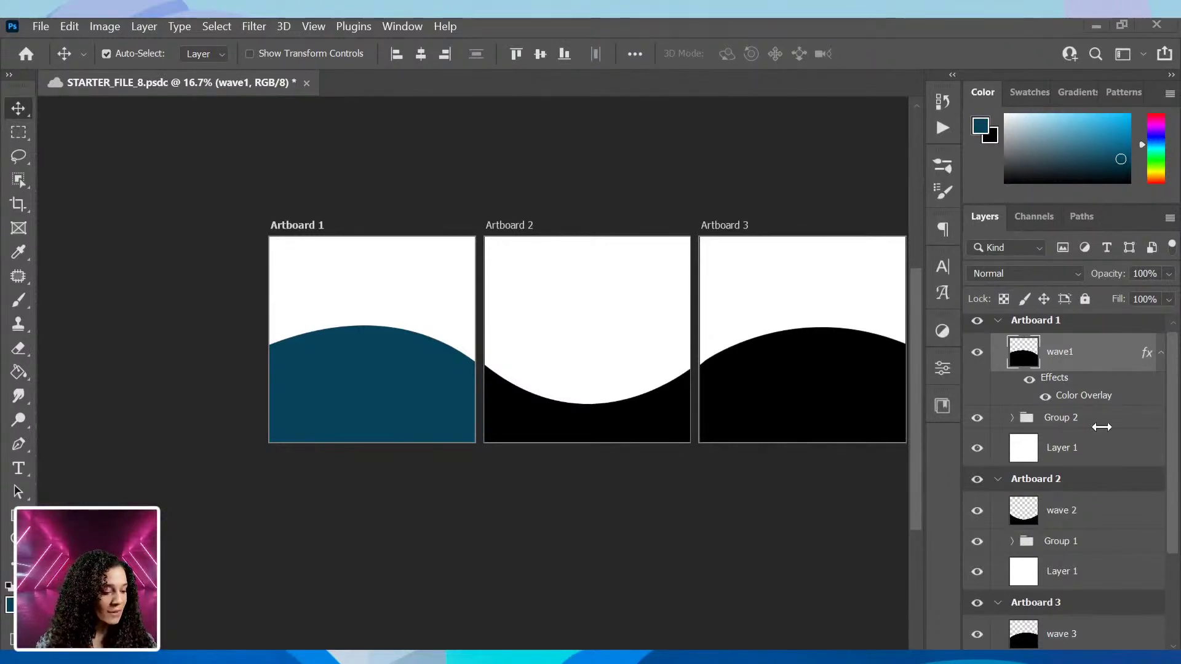
Apply a dark blue Color Overlay to the wave 2 layer on Artboard 2, in Normal mode at 100% opacity.
double_click(1105, 520)
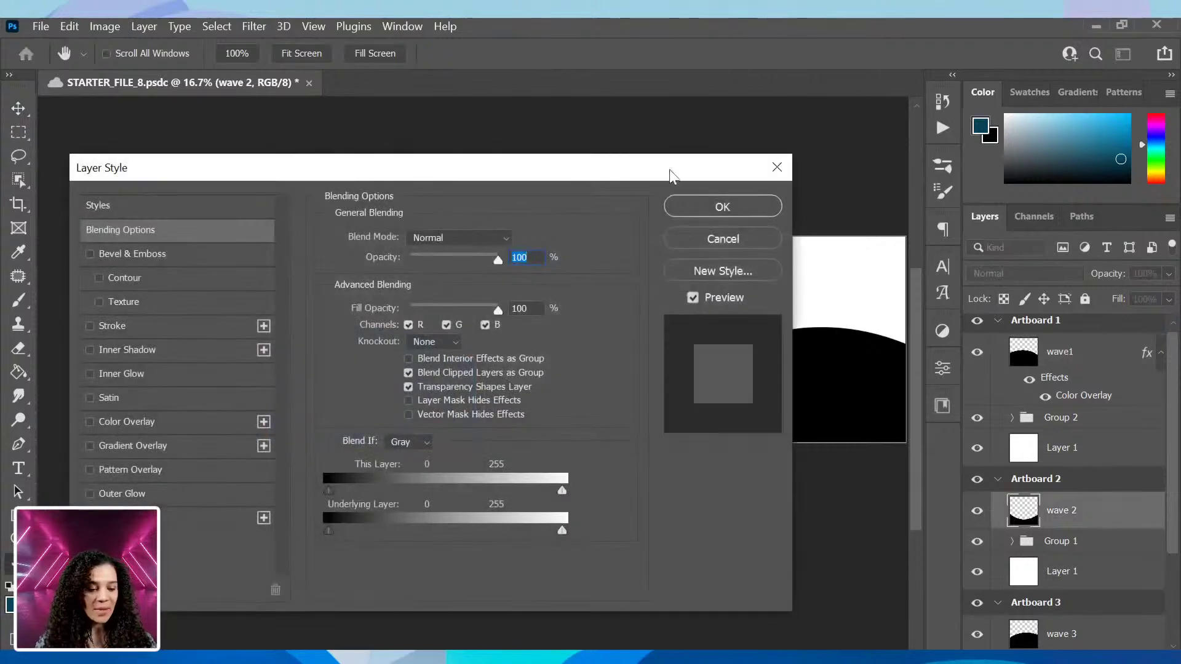
click(161, 419)
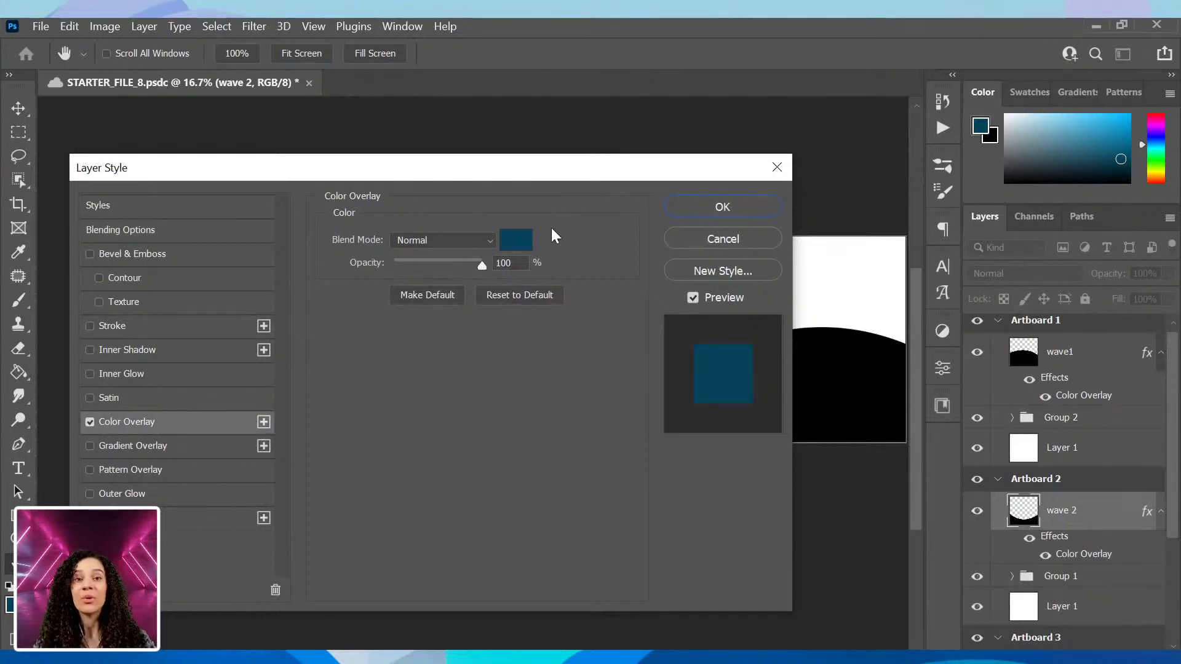
click(723, 207)
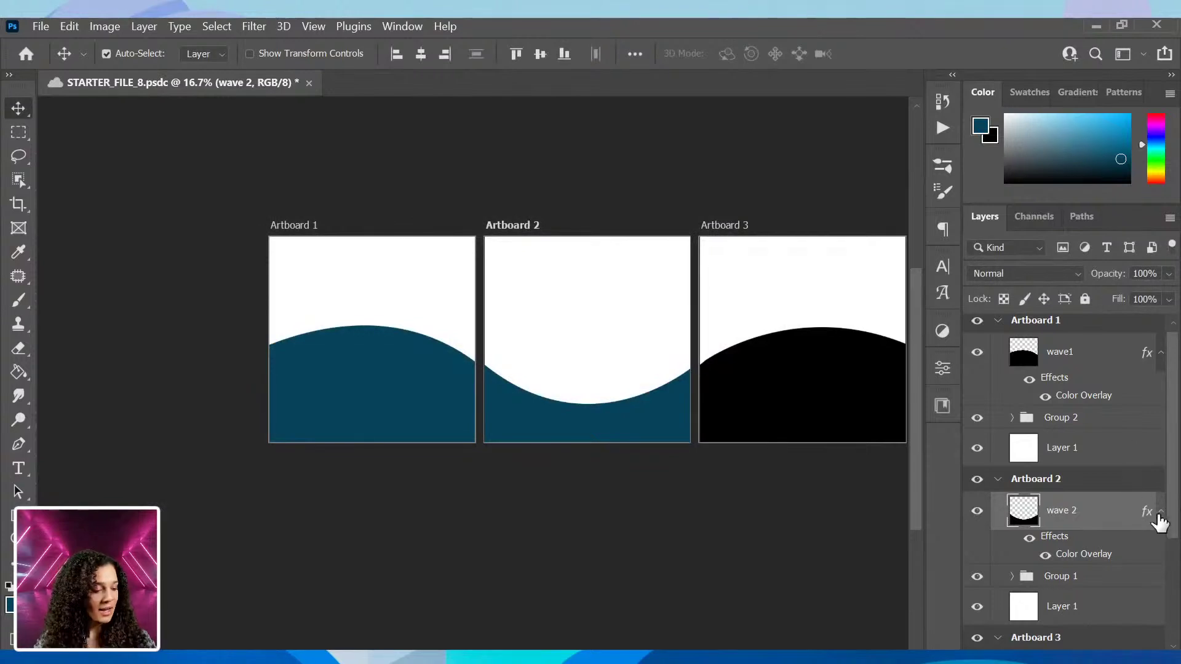
Apply a dark blue Color Overlay to the wave 3 layer on Artboard 3, in Normal mode at 100% opacity.
scroll(1138, 529, down, 3)
double_click(1110, 584)
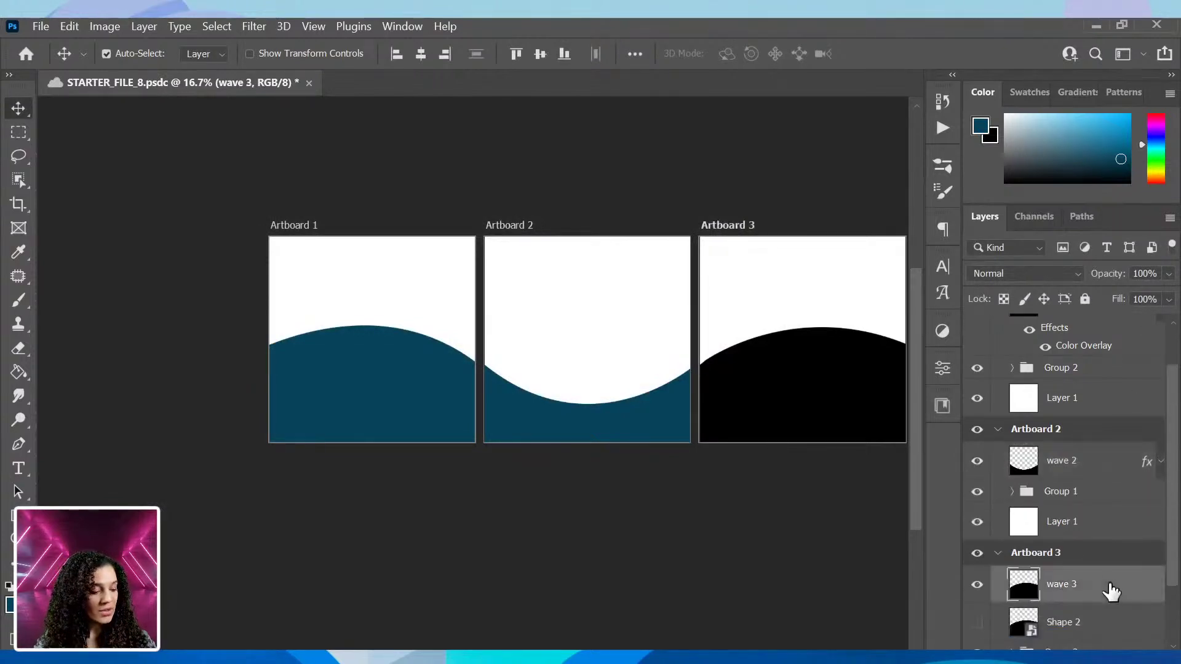
click(170, 423)
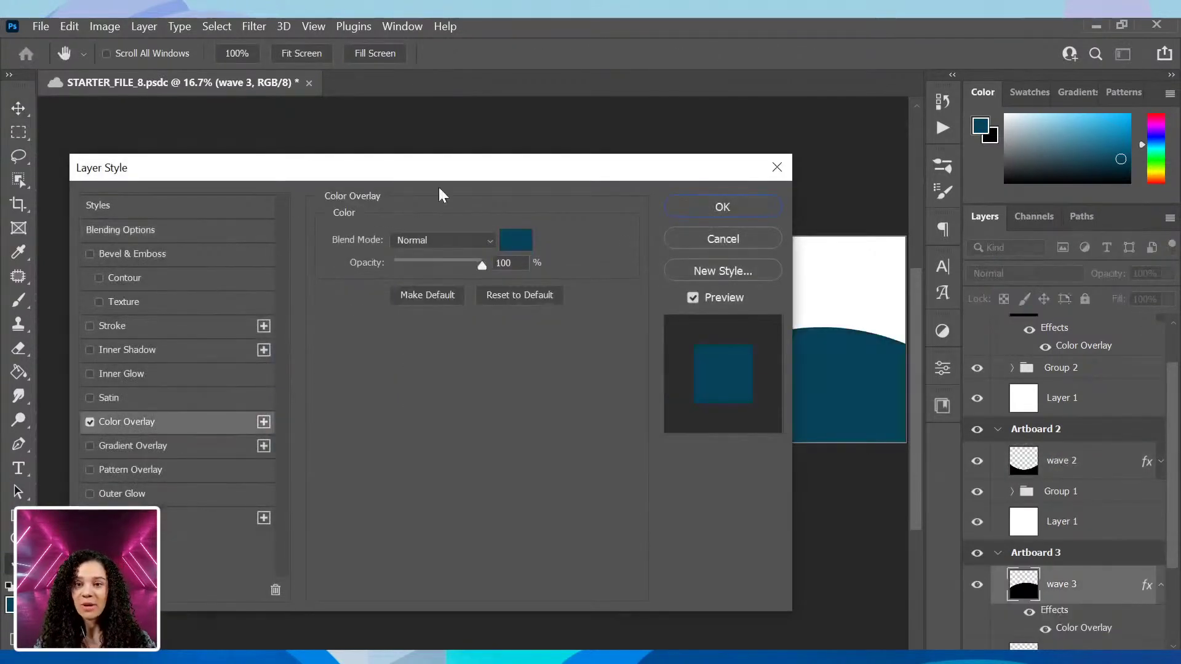
click(720, 209)
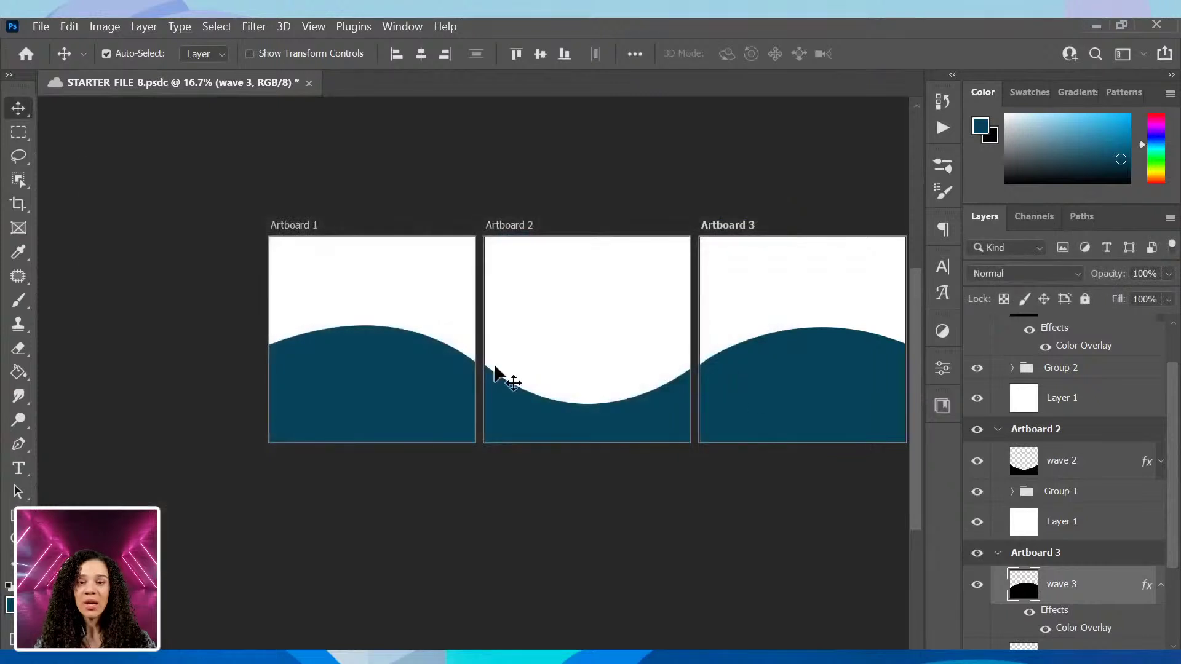
Fill Layer 1 on Artboard 1 with the light mint swatch from the Colors 2 group of the OCEAN DCC library, using the Paint Bucket.
key(ctrl+minus)
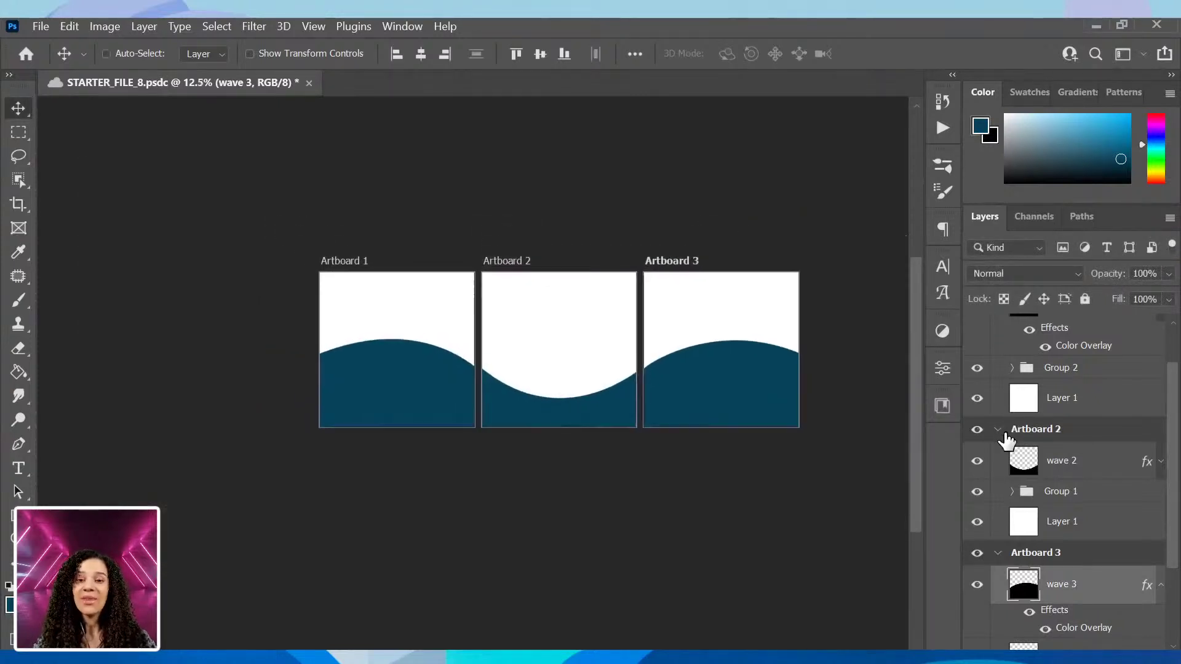
key(ctrl+plus)
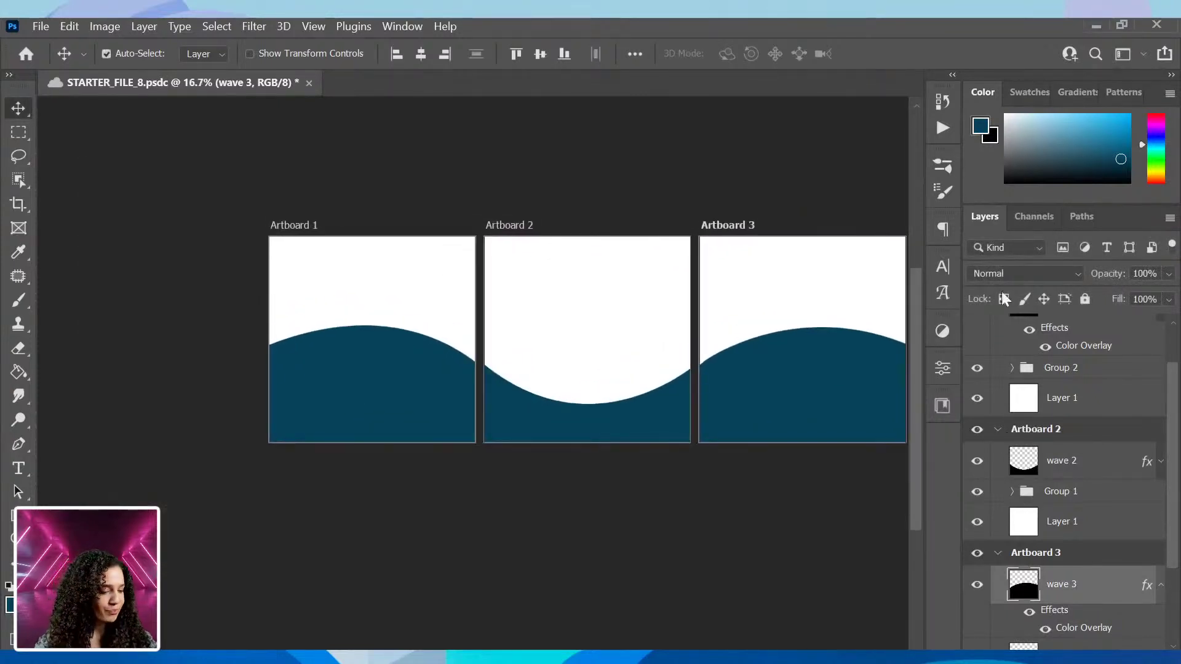
scroll(1045, 440, up, 2)
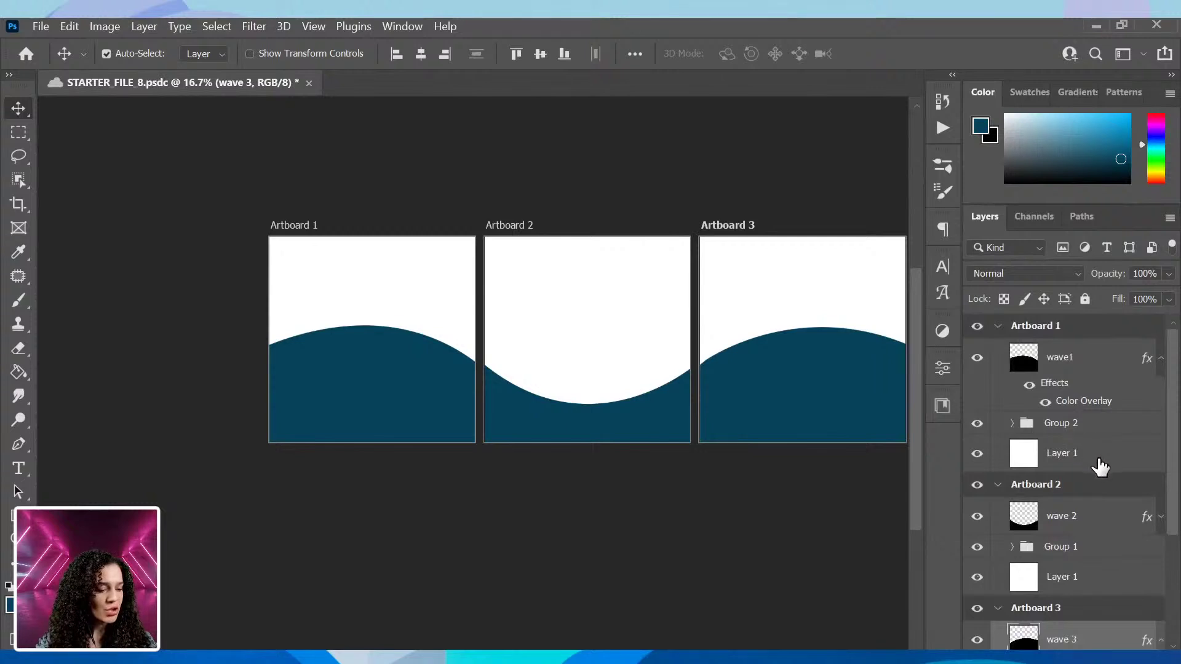
click(1089, 458)
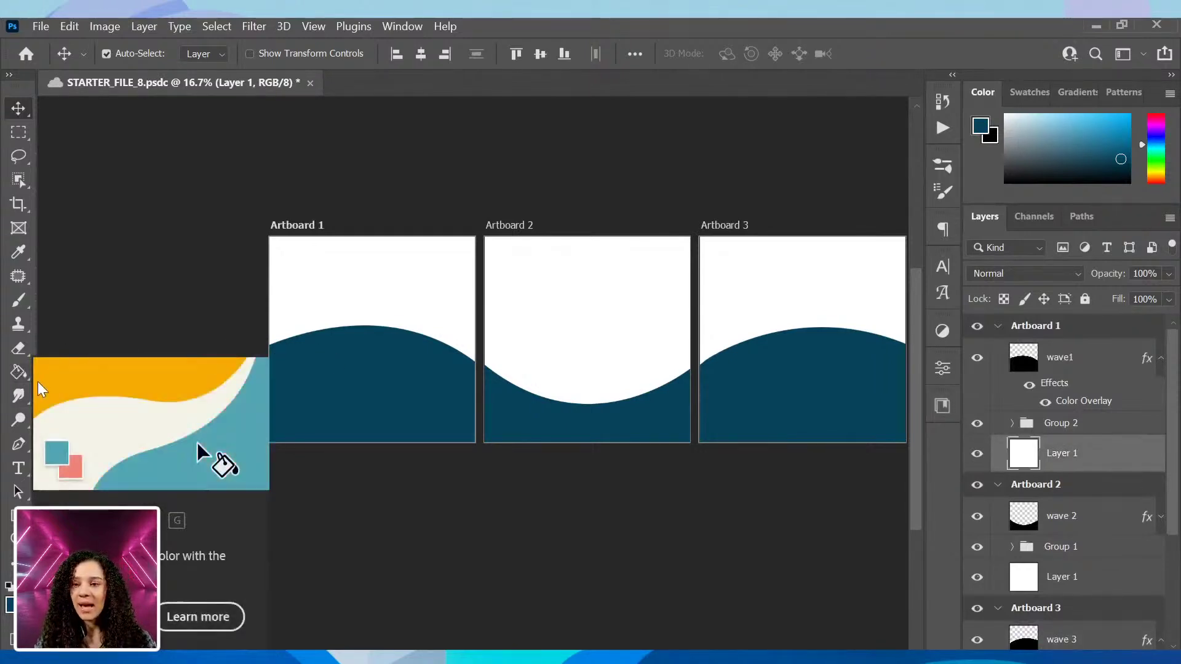
click(20, 371)
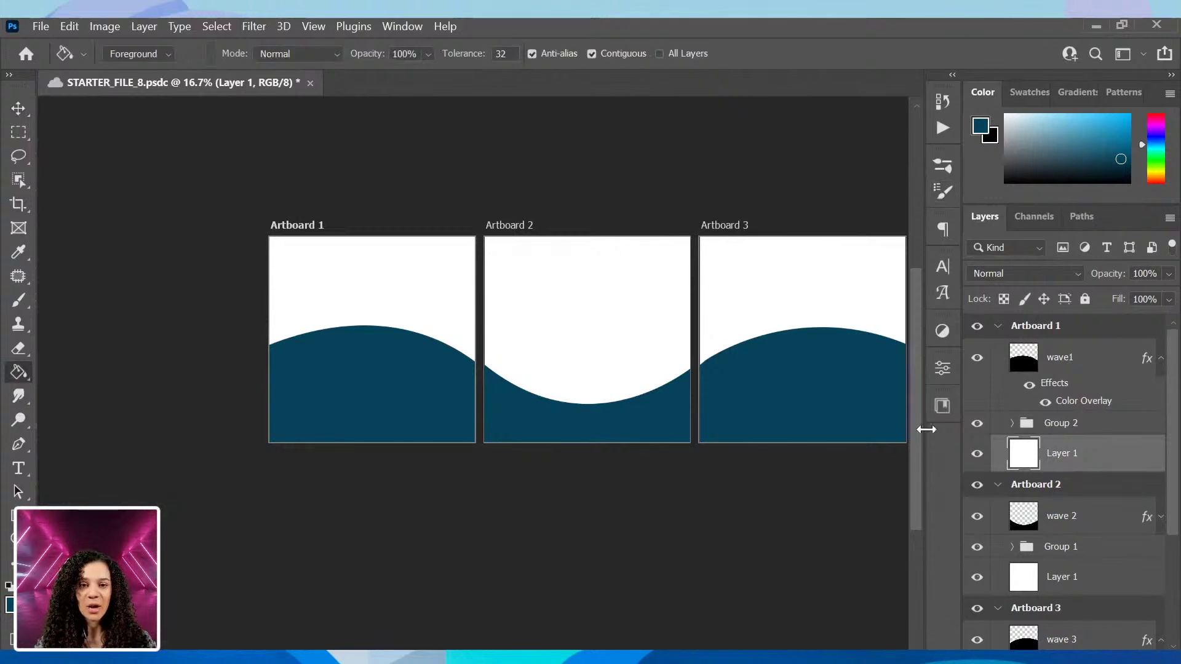
click(941, 406)
click(778, 553)
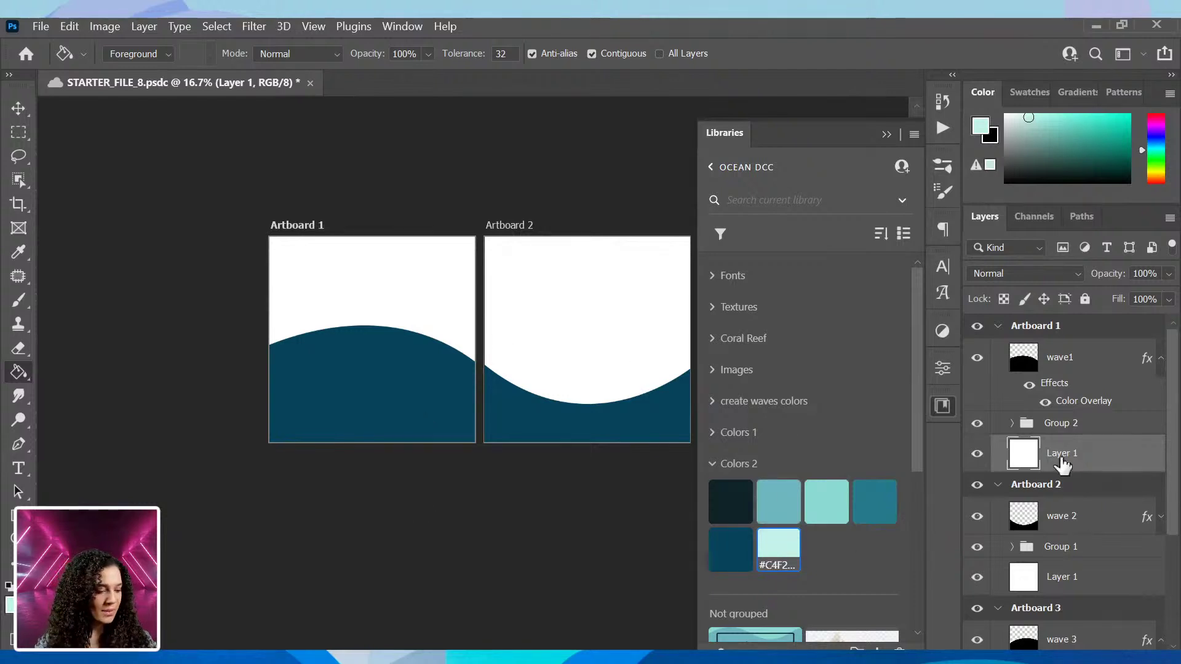
click(455, 323)
Fill the Layer 1 backgrounds on Artboard 2 and Artboard 3 with the same light mint color.
click(1015, 575)
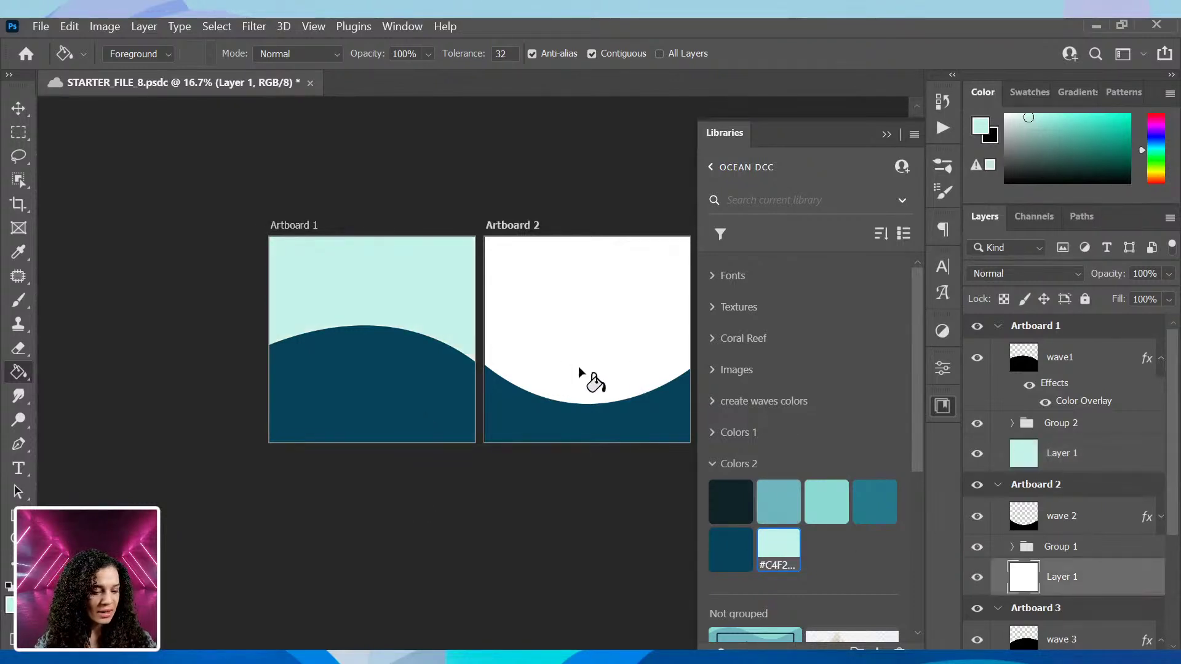
click(585, 377)
scroll(987, 568, down, 1)
scroll(987, 568, down, 2)
click(1082, 599)
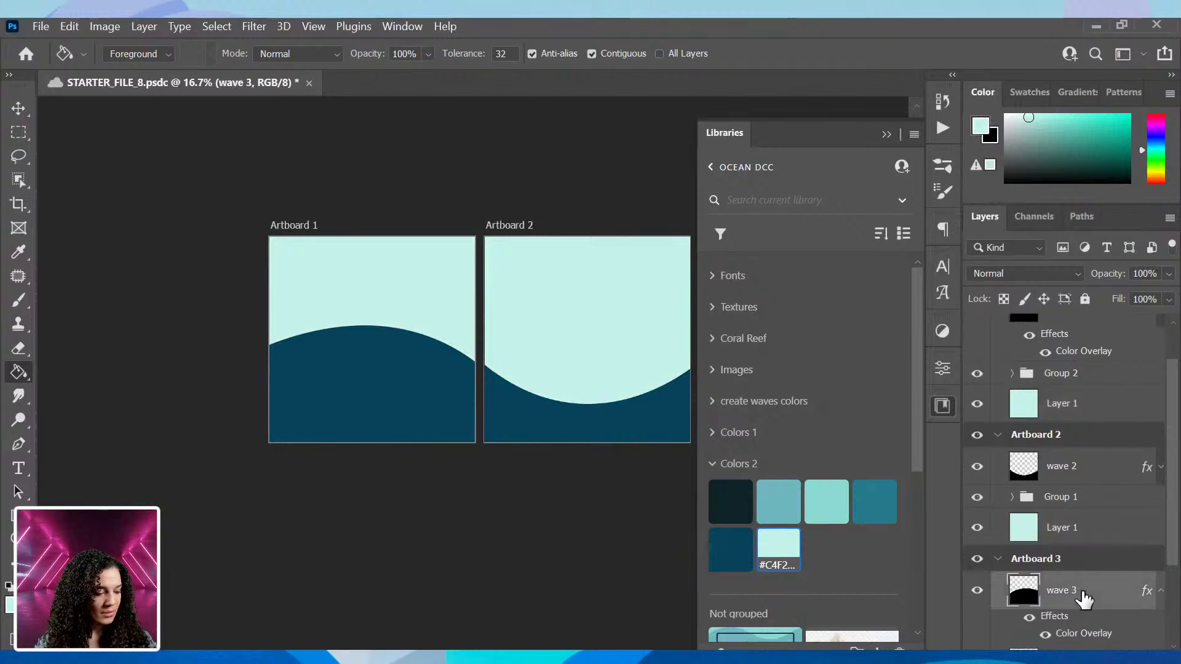
scroll(1082, 609, down, 3)
scroll(1101, 641, down, 1)
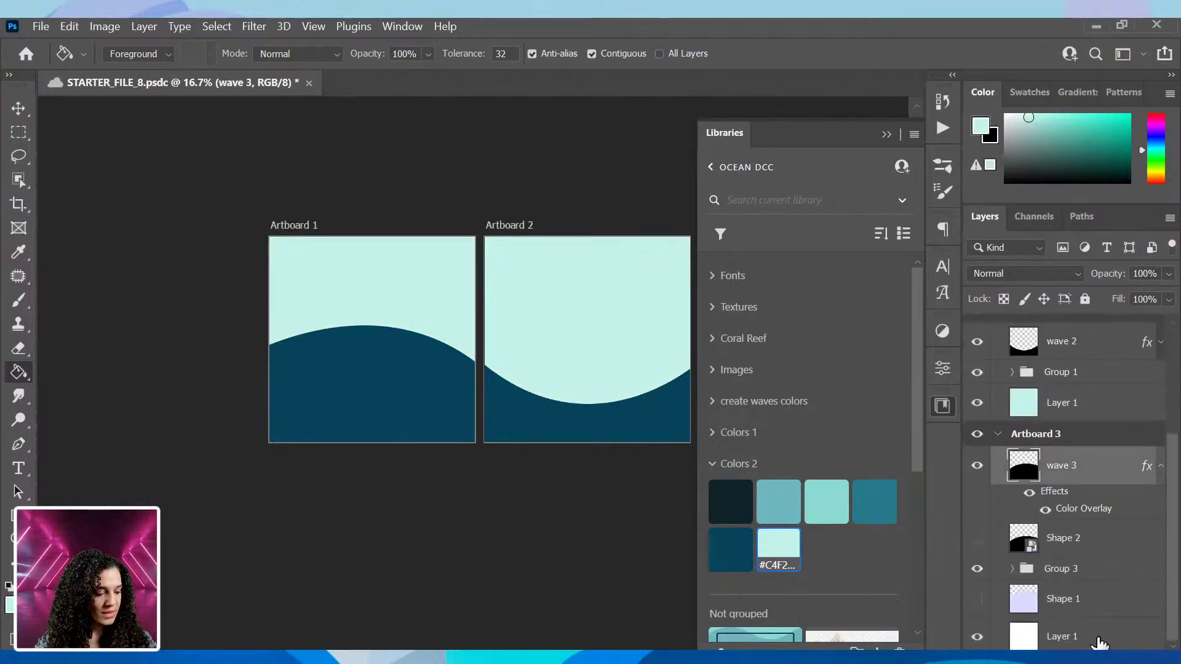
click(1097, 637)
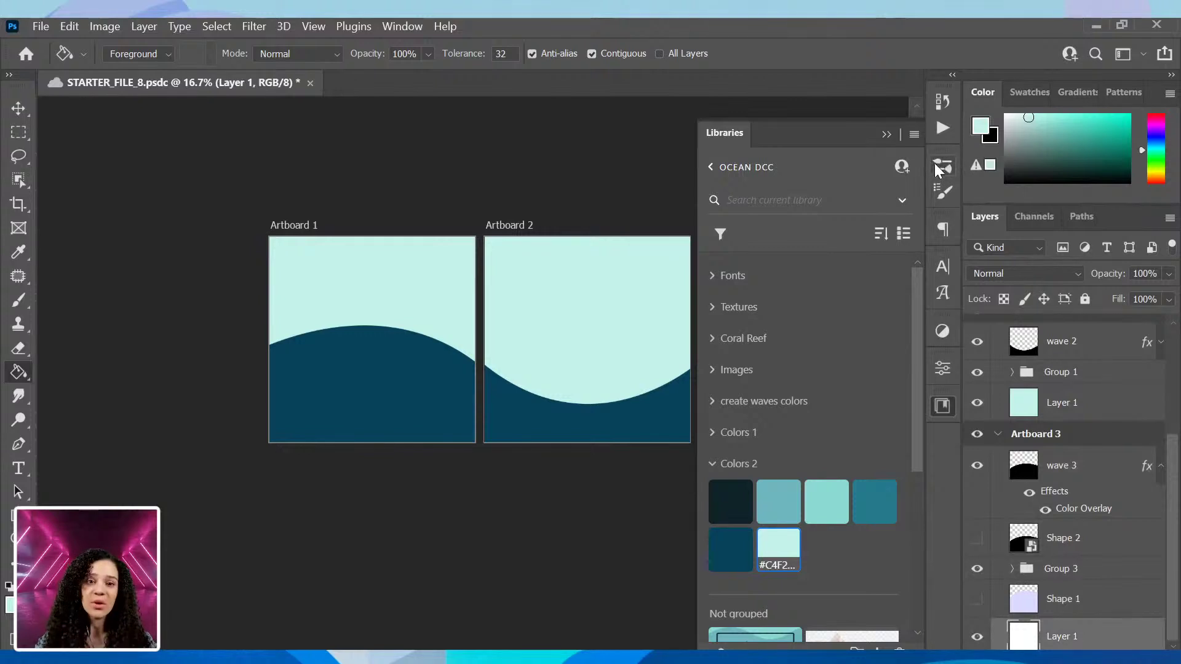
click(950, 396)
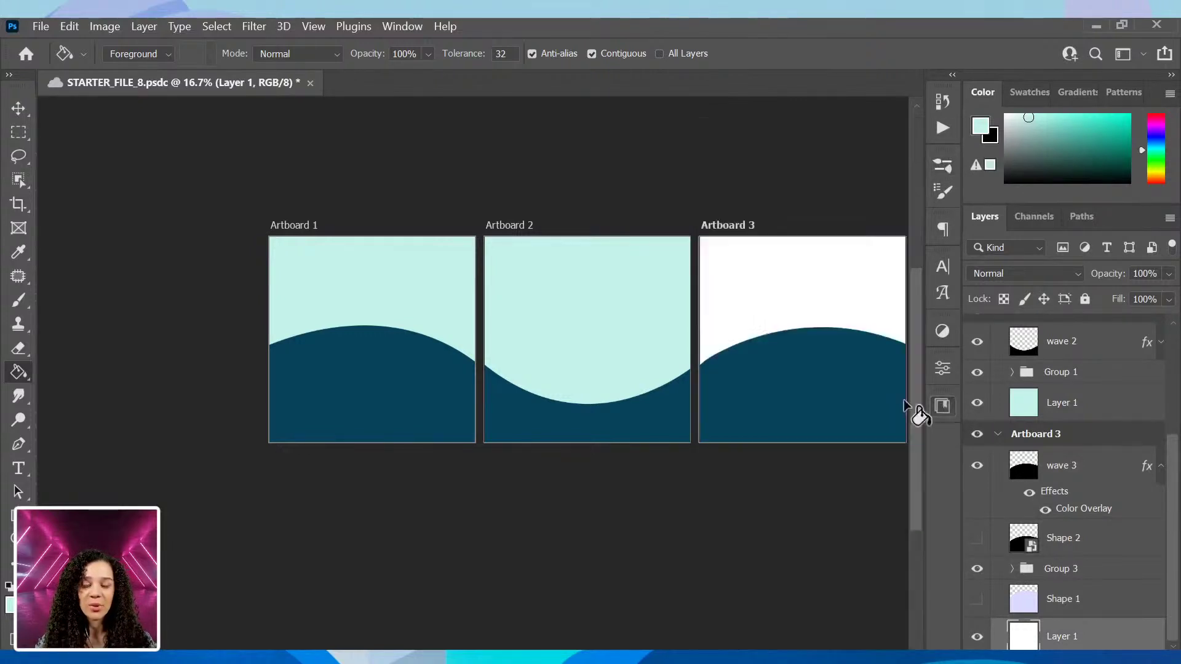
click(810, 306)
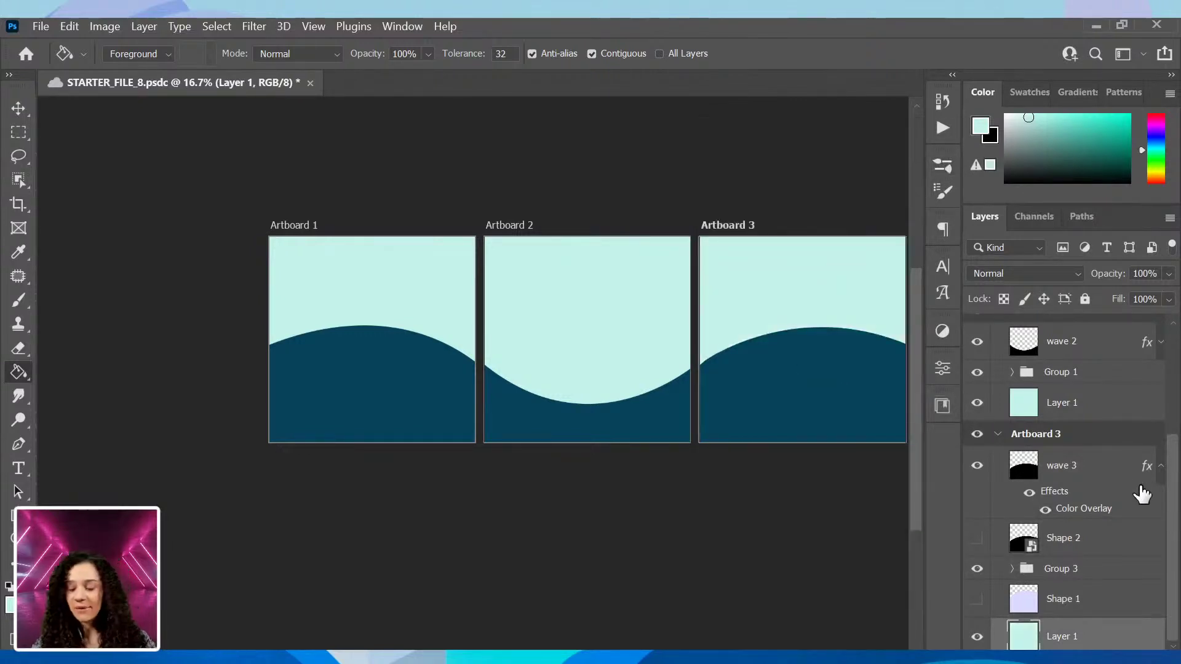
key(ctrl+minus)
key(ctrl+plus)
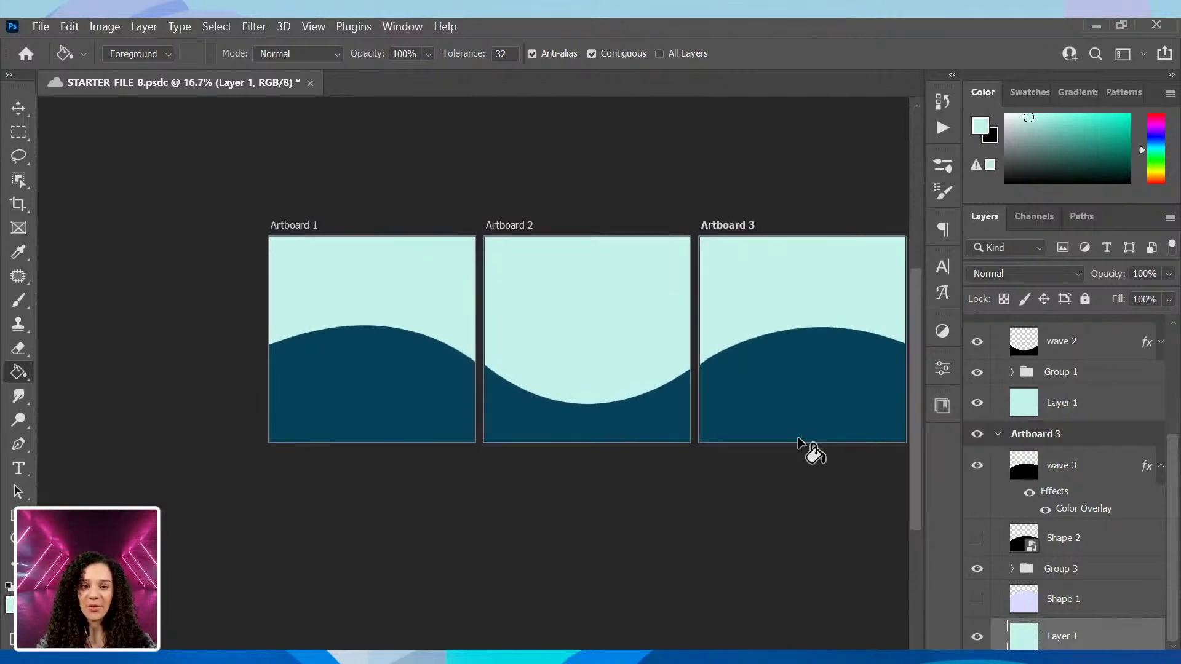
Delete the hidden Shape 1 layer from Artboard 3.
key(ctrl+plus)
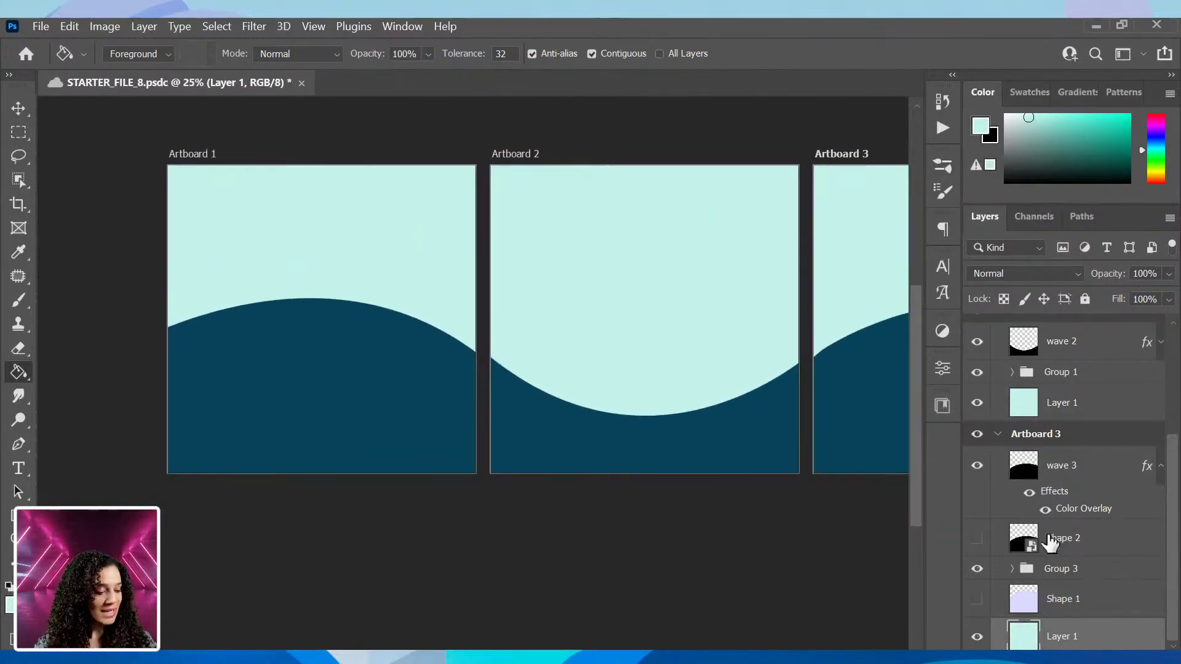
drag(1081, 599, 1076, 573)
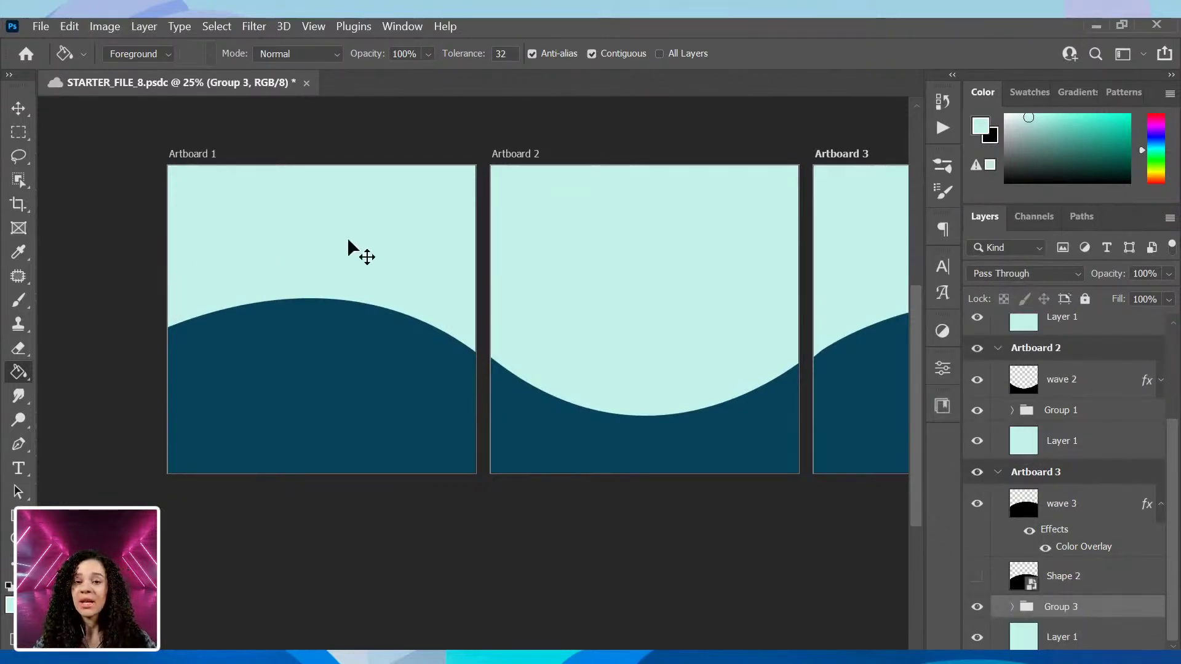
key(ctrl+minus)
key(ctrl+plus)
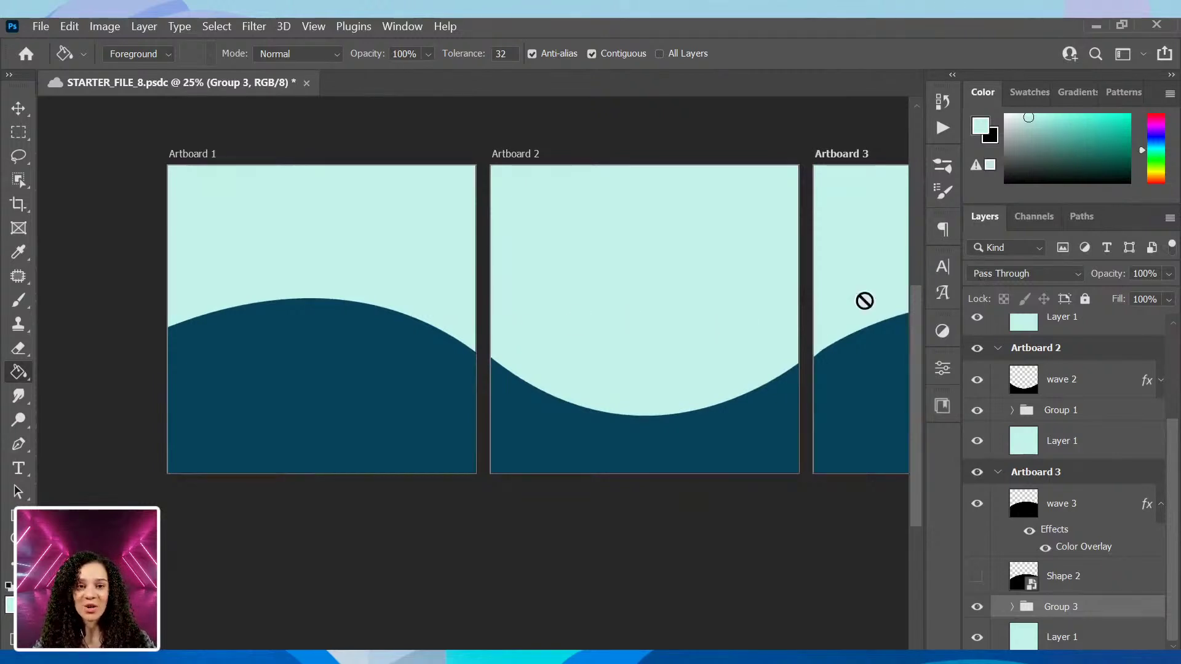
Select the wave1, wave 2 and wave 3 layers together across the three artboards.
scroll(1107, 455, up, 4)
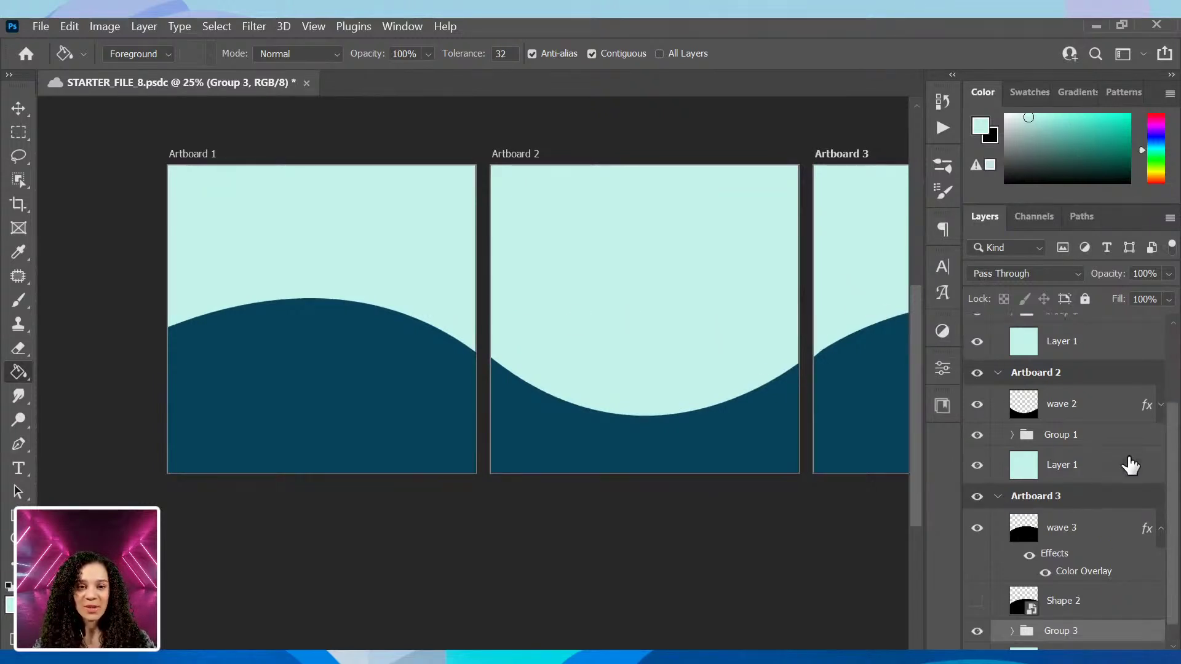
scroll(1058, 381, up, 1)
click(1081, 356)
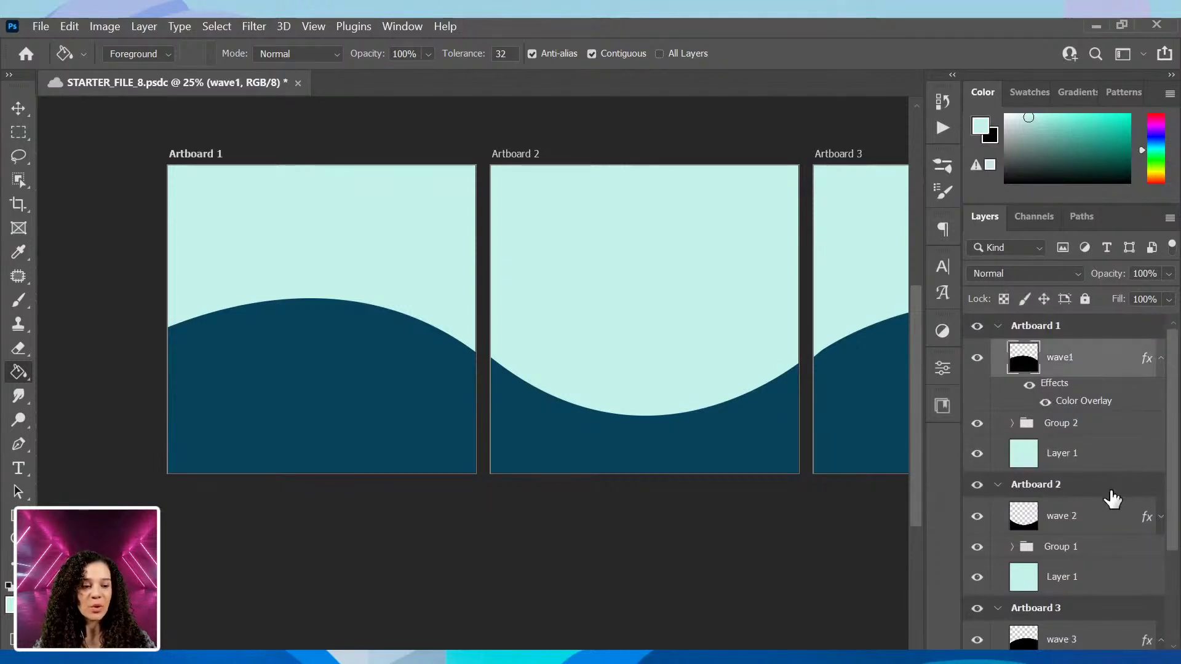
click(1094, 523)
scroll(1098, 552, down, 1)
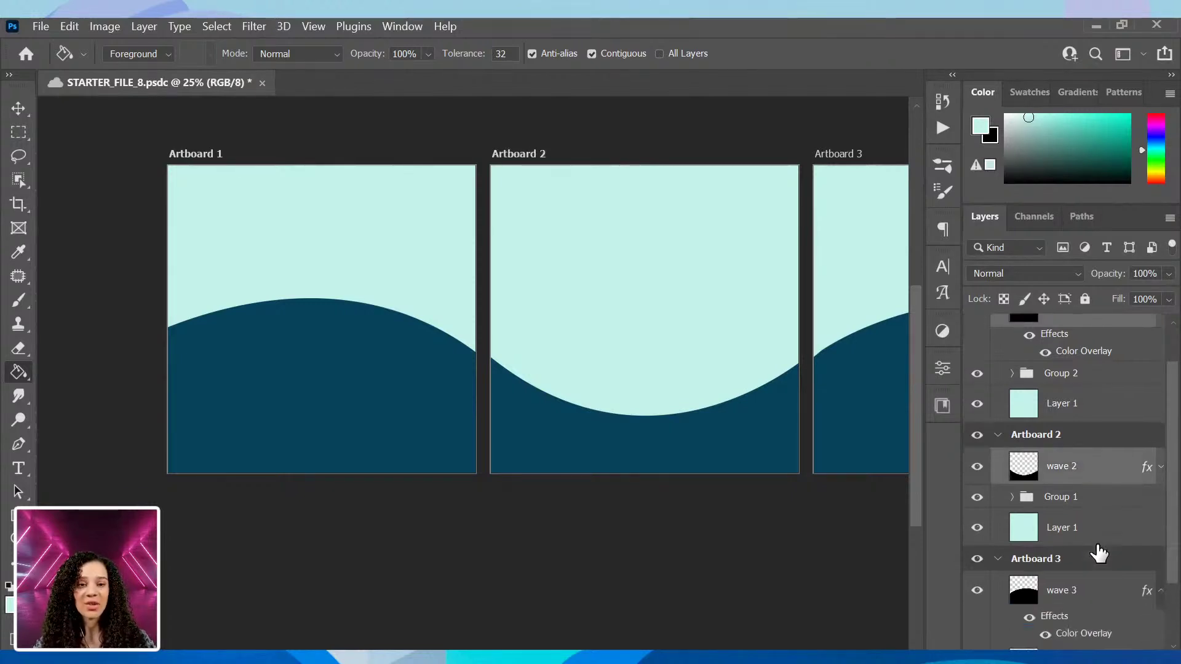
scroll(1099, 554, down, 1)
ctrl+click(1100, 564)
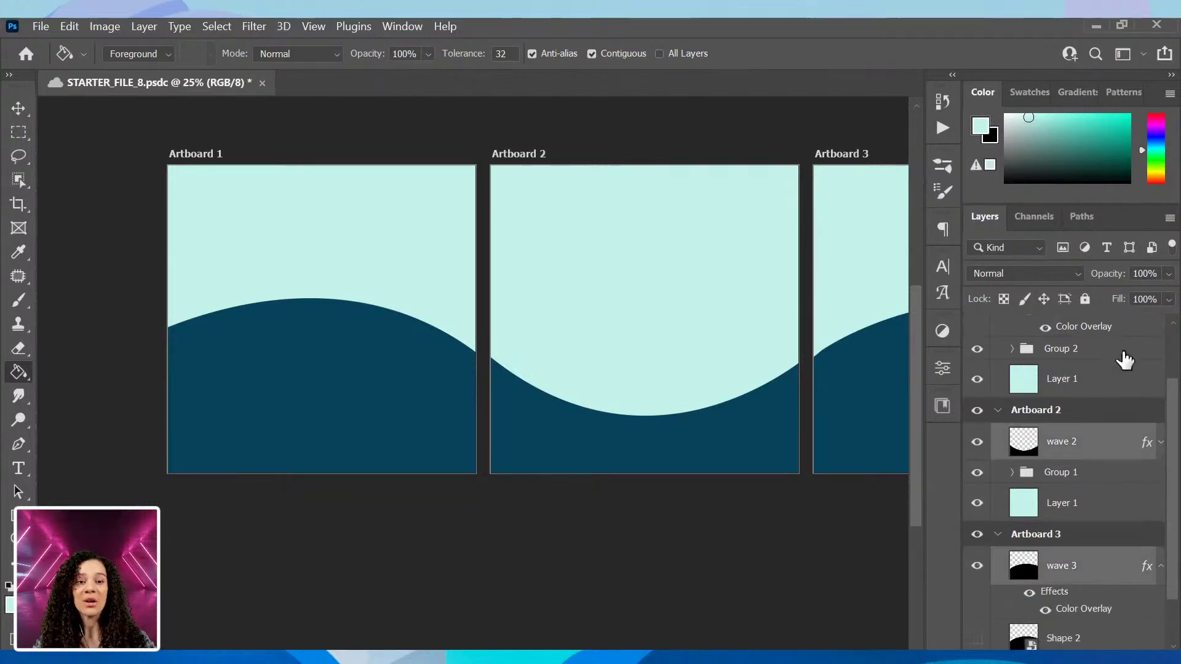
scroll(1098, 535, up, 3)
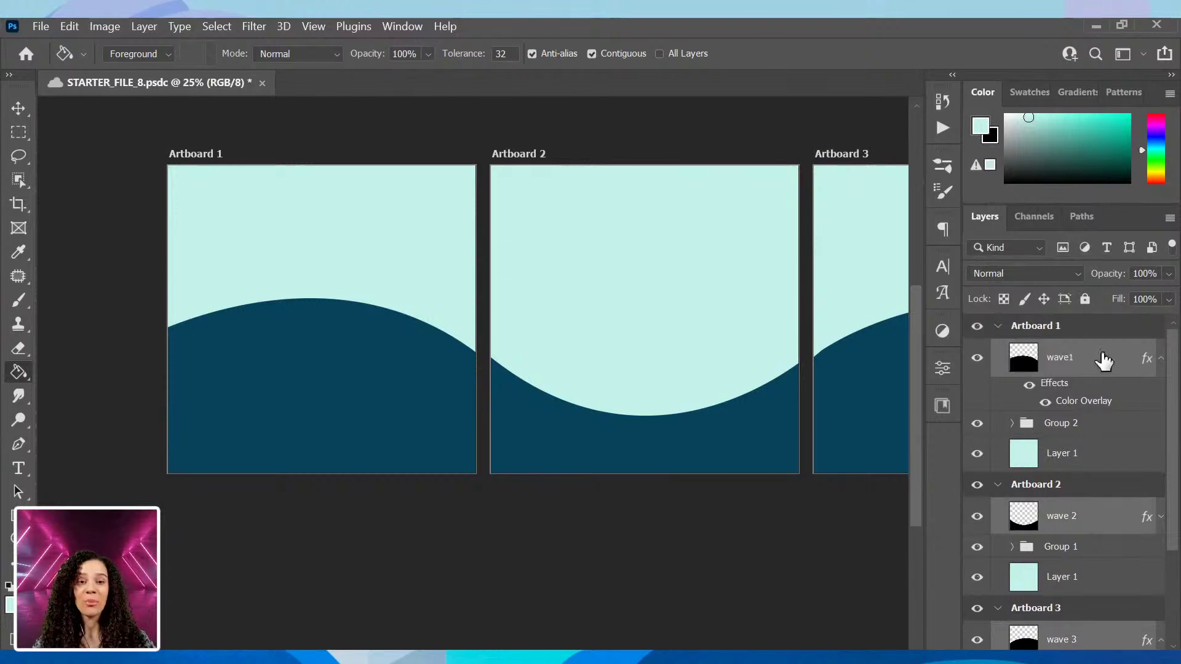
key(ctrl+t)
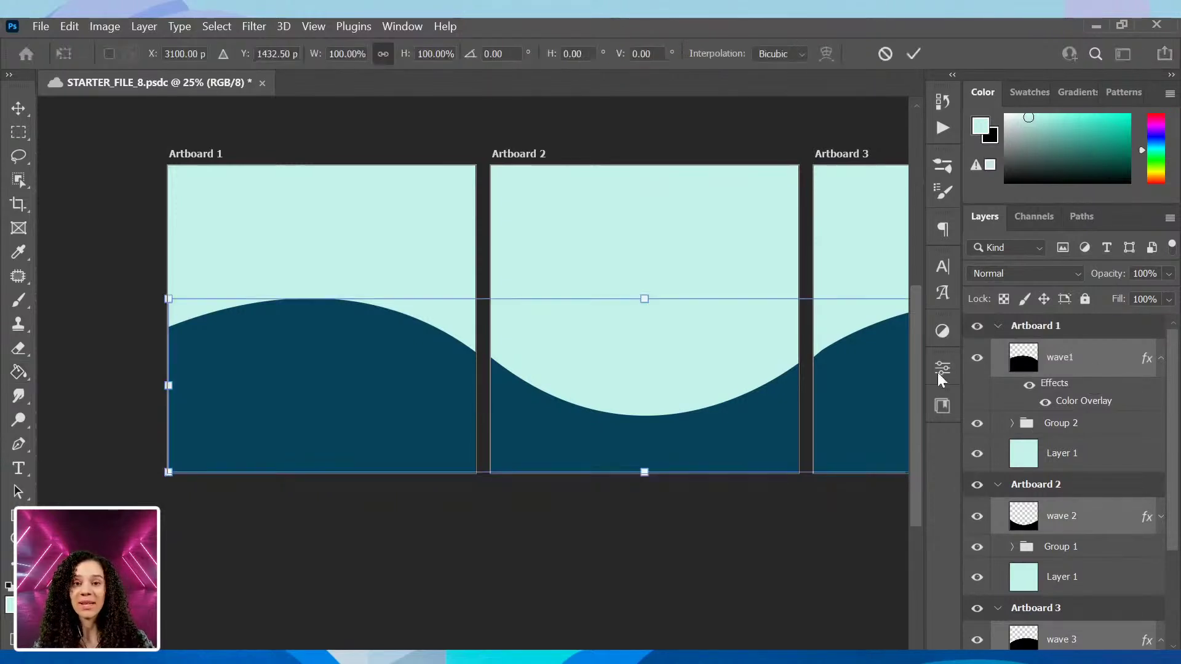
key(shift+Down)
key(shift+Down)
key(shift+Down)
key(shift+Down)
key(shift+Down)
key(shift+Down)
key(shift+Down)
key(shift+Down)
key(shift+Down)
key(shift+Down)
key(shift+Down)
key(shift+Down)
key(shift+Down)
key(shift+Down)
key(shift+Down)
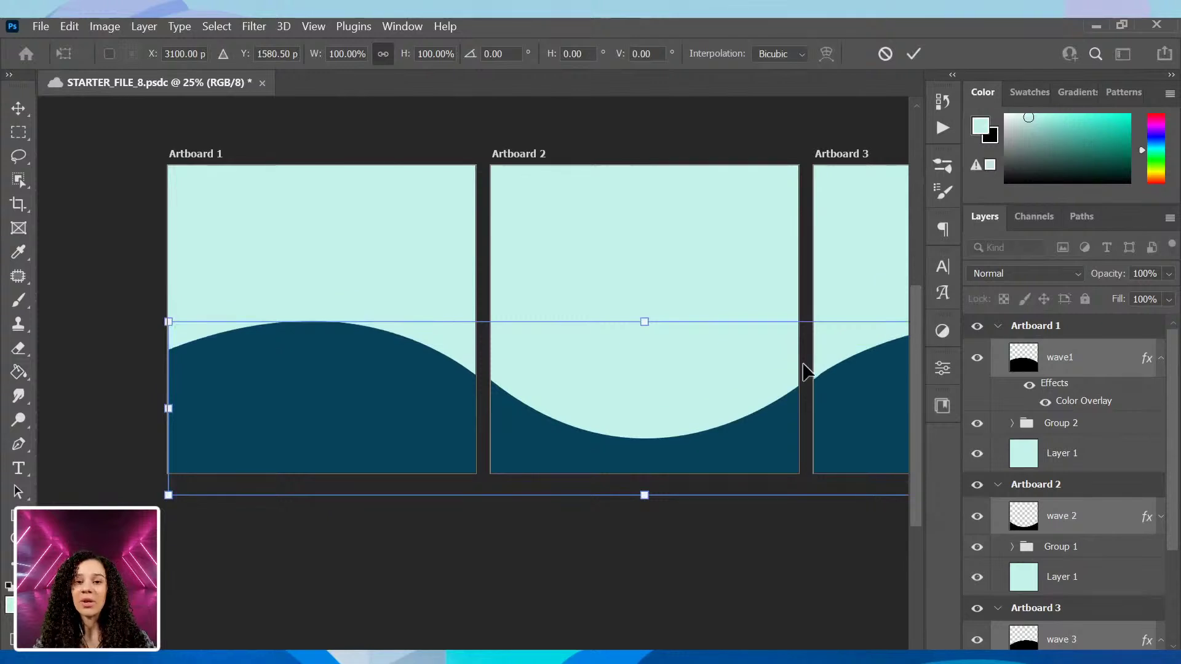
key(ctrl+z)
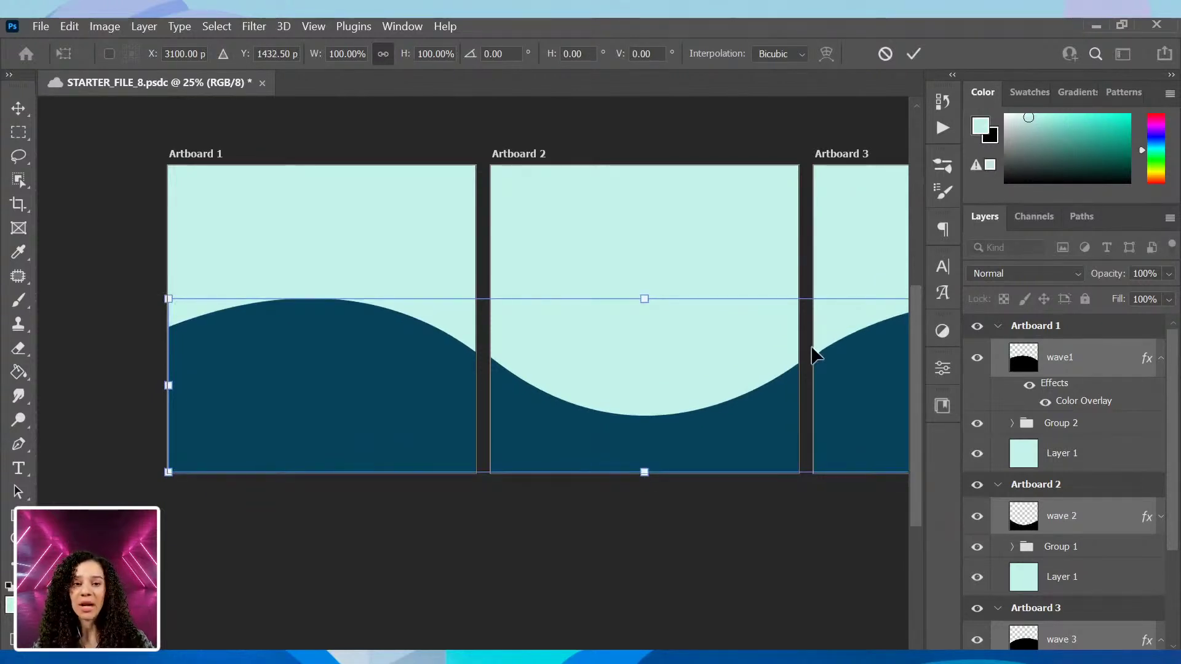
key(g)
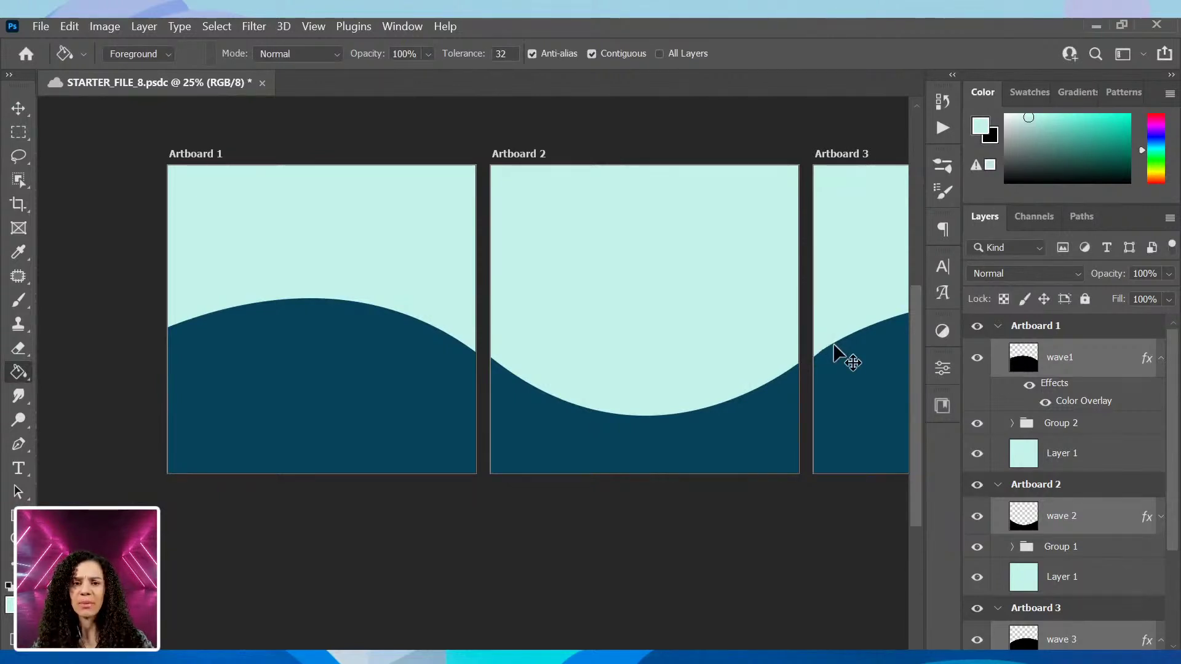
Duplicate the three selected wave layers and move the copies straight down by about 108 px.
key(ctrl+j)
key(ctrl+t)
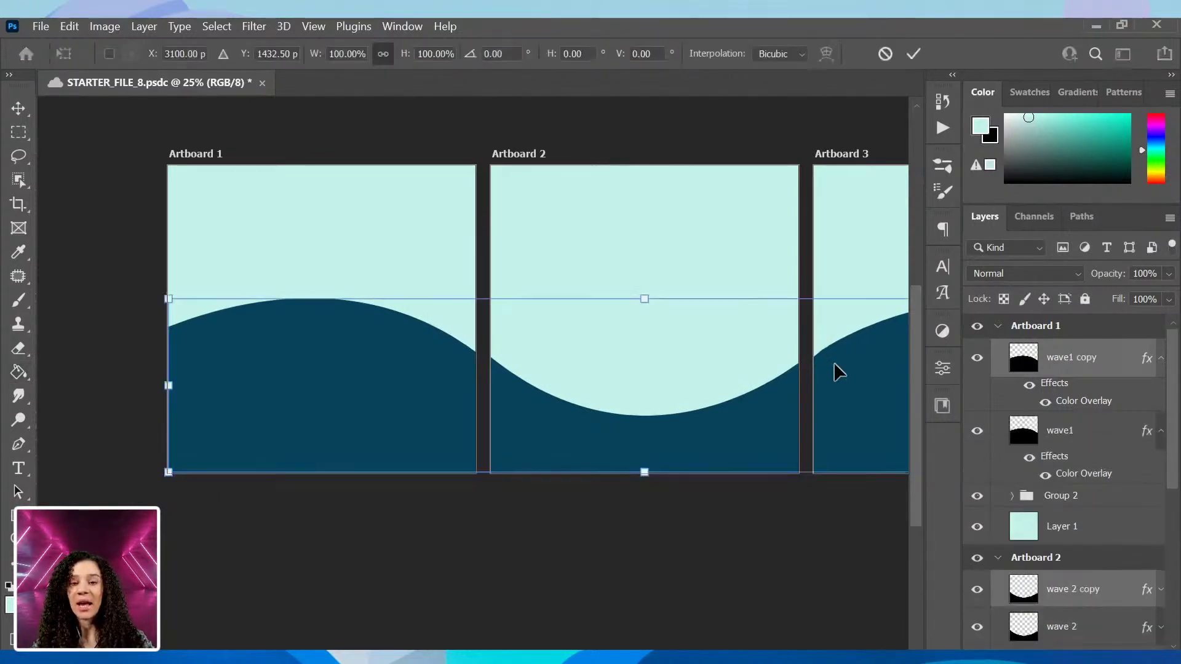
key(shift+Down)
key(shift+Down)
key(shift+Down)
key(shift+Down)
key(shift+Down)
key(shift+Down)
key(shift+Down)
key(shift+Down)
key(shift+Down)
key(shift+Down)
key(shift+Down)
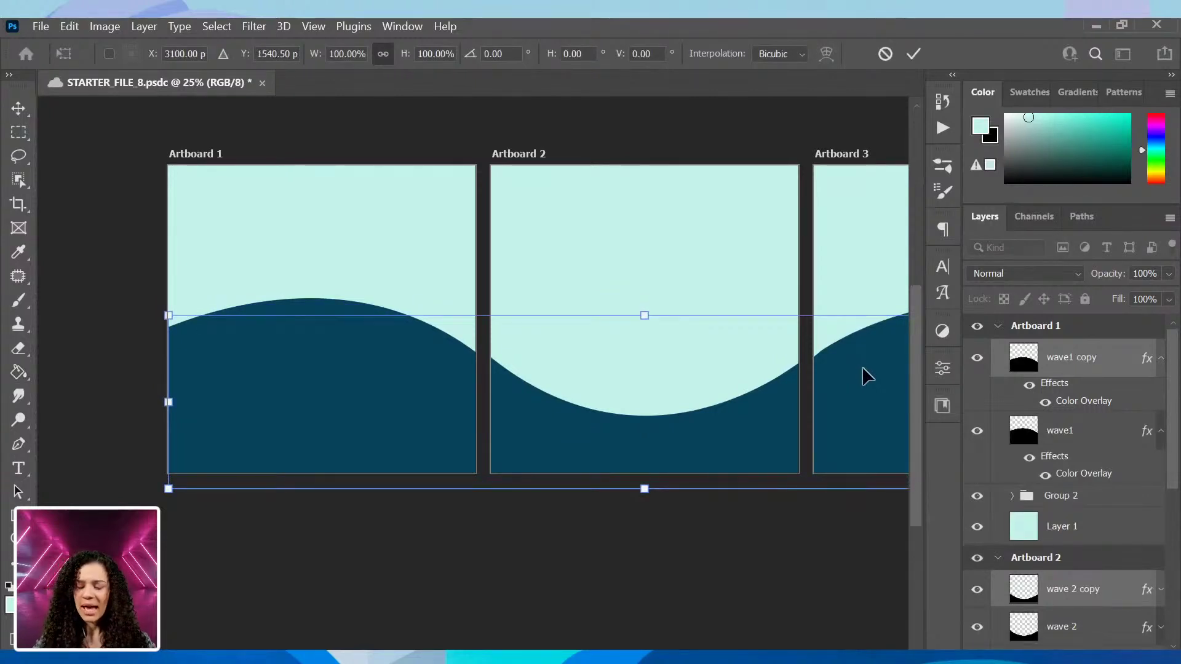
key(Return)
Change the Color Overlay of wave1 copy to the teal swatch from the Colors 2 library group, keeping Normal mode at 100% opacity.
double_click(1125, 403)
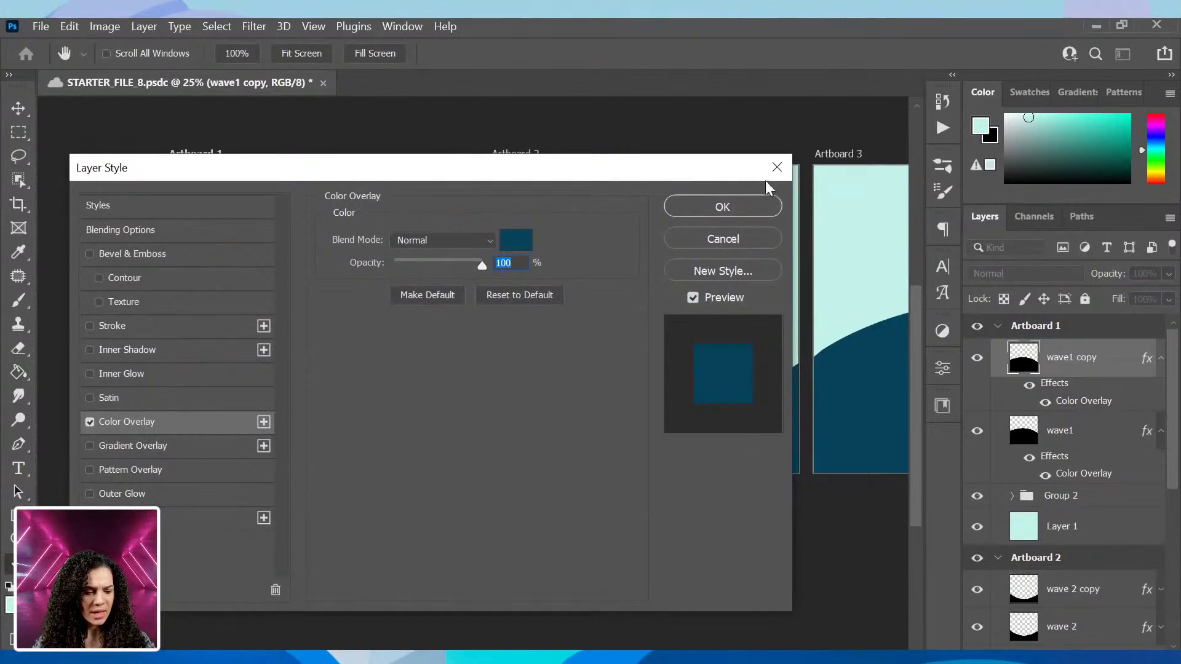
click(738, 241)
click(945, 409)
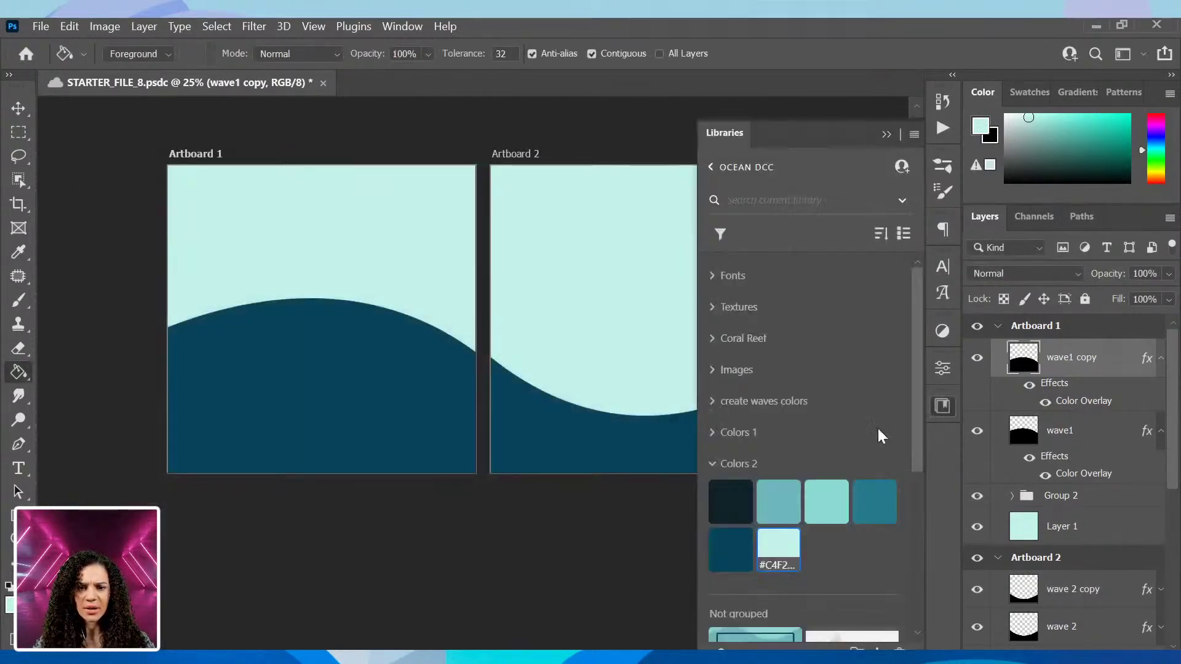
click(885, 508)
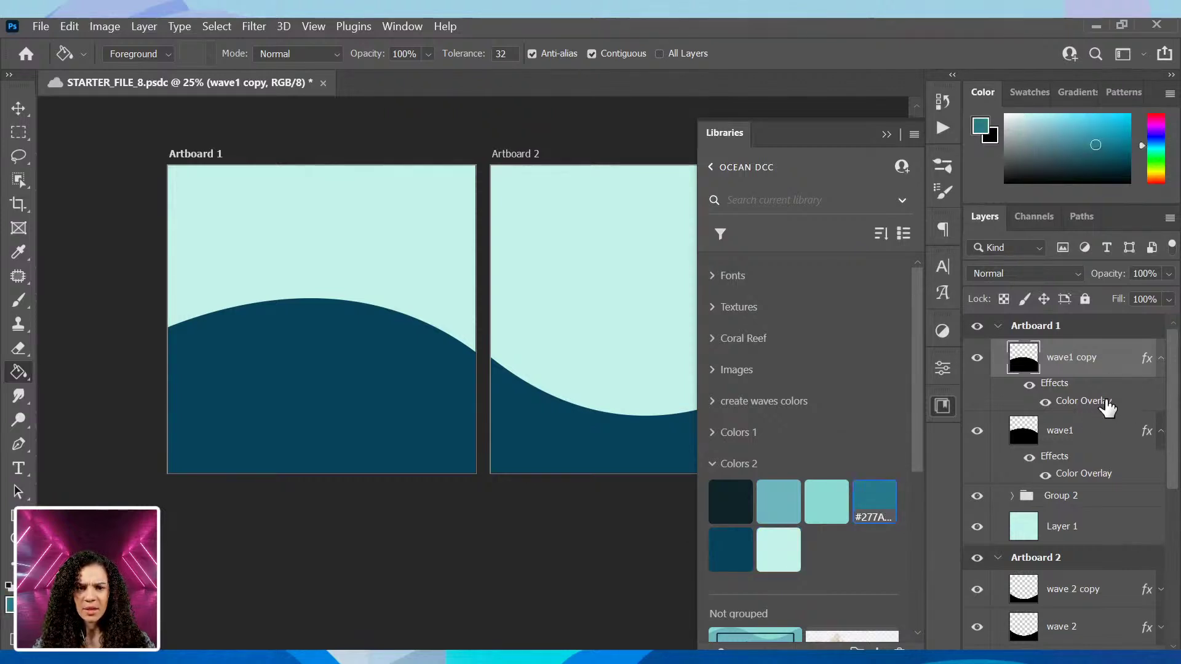
double_click(1082, 401)
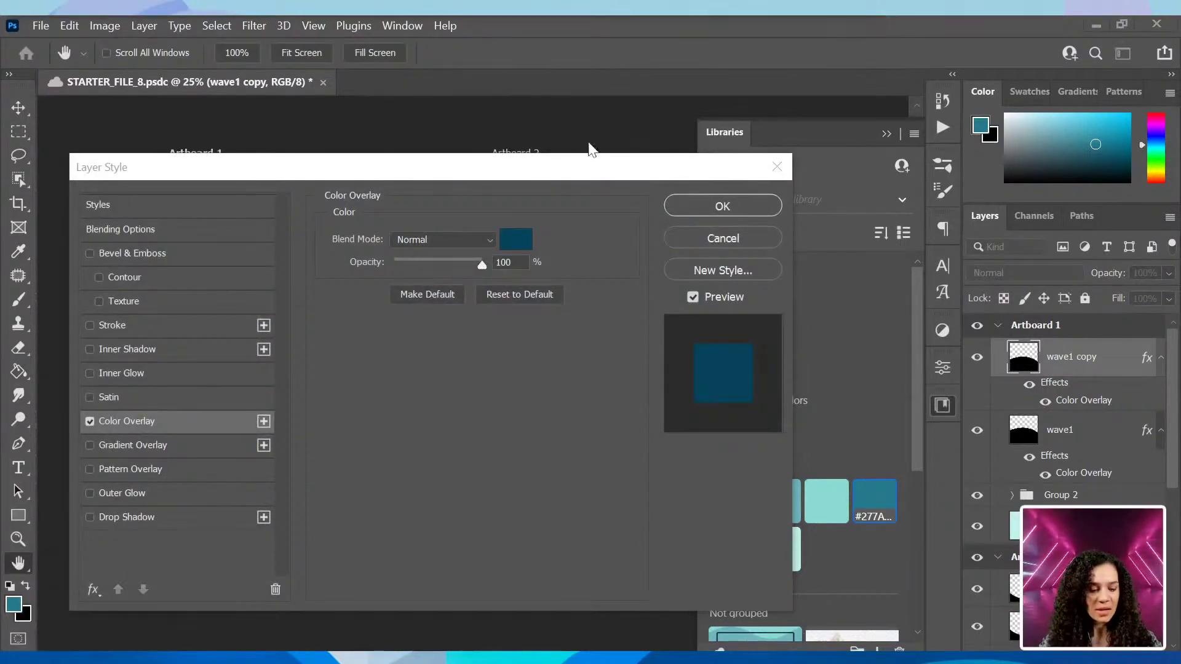
click(516, 239)
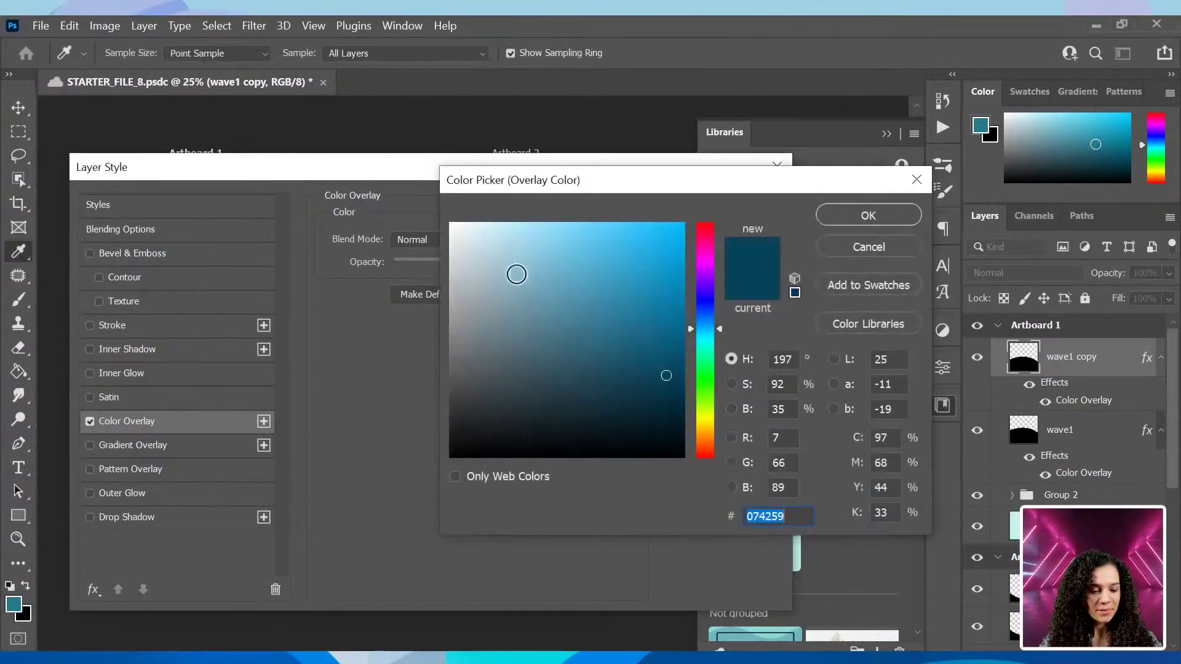
click(17, 601)
click(873, 216)
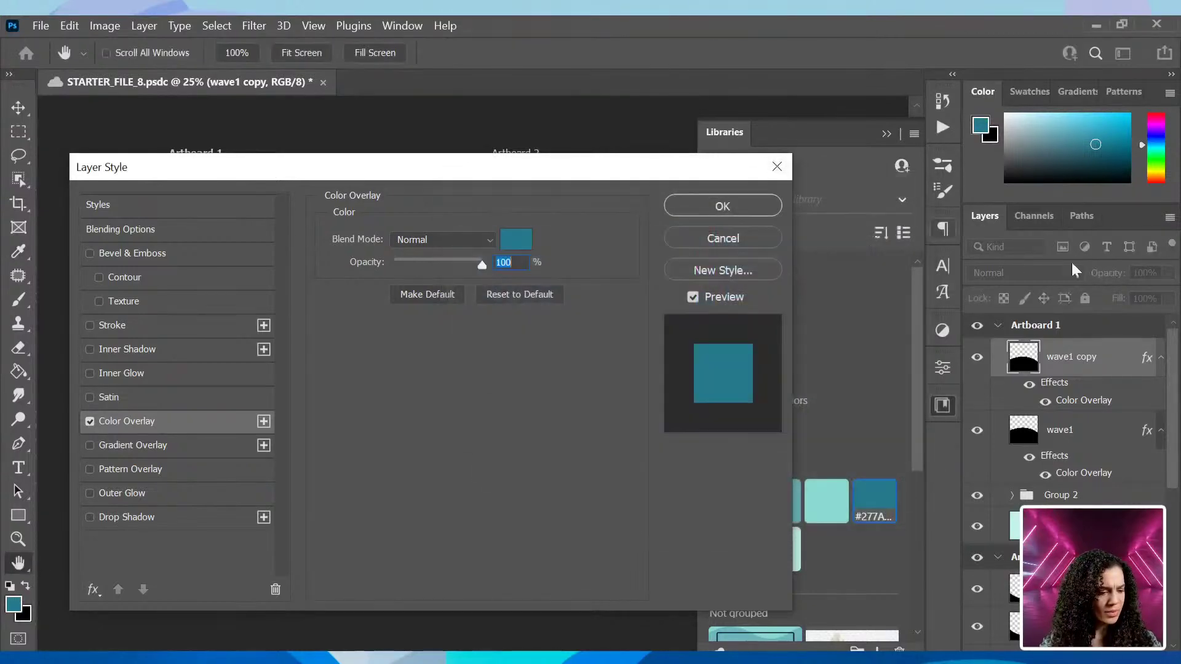
click(753, 205)
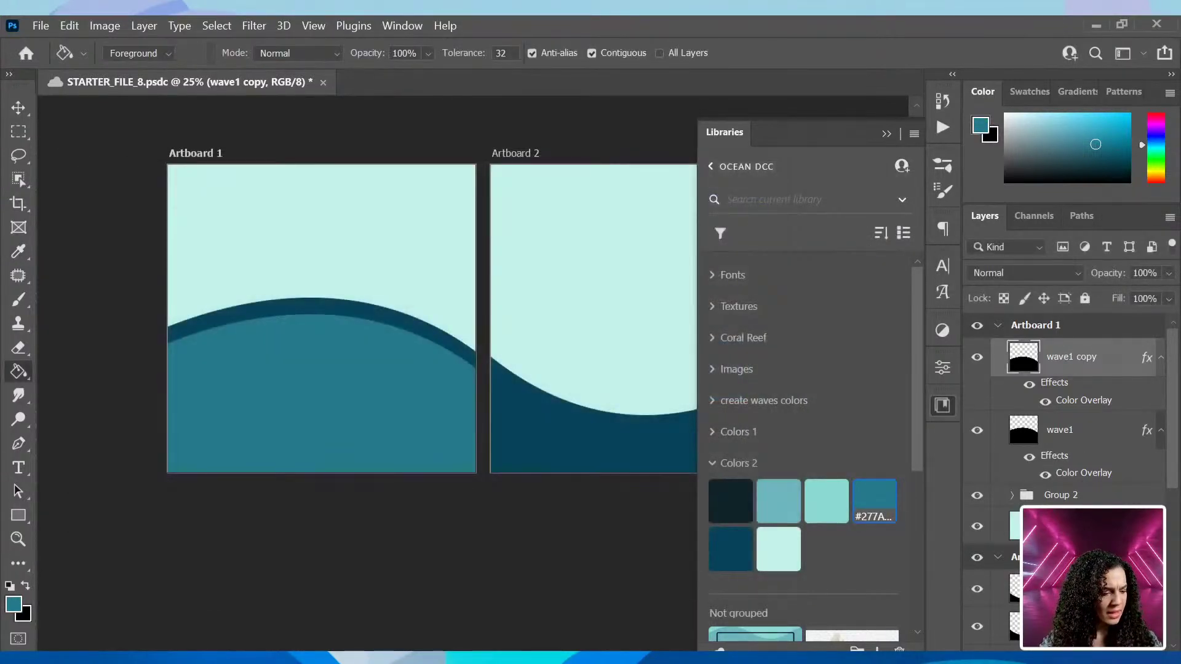
Set the Color Overlay of the wave 2 copy layer in Artboard 2 to the teal foreground color #277a8c.
scroll(1094, 497, down, 1)
click(1058, 564)
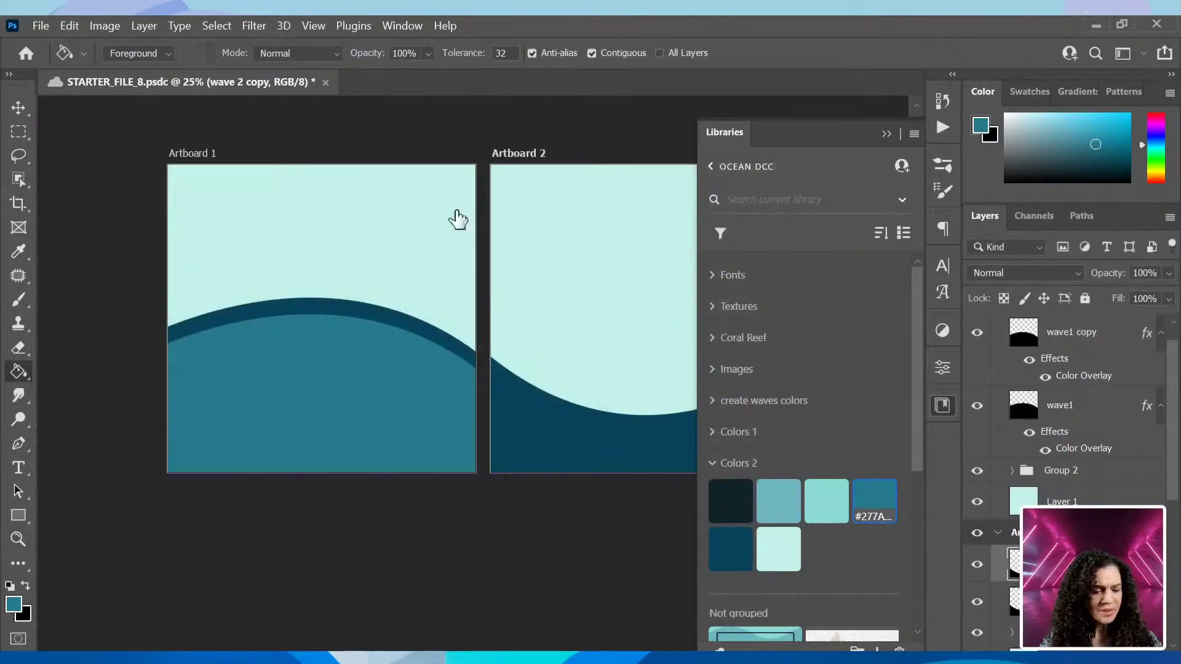
double_click(1000, 492)
click(148, 423)
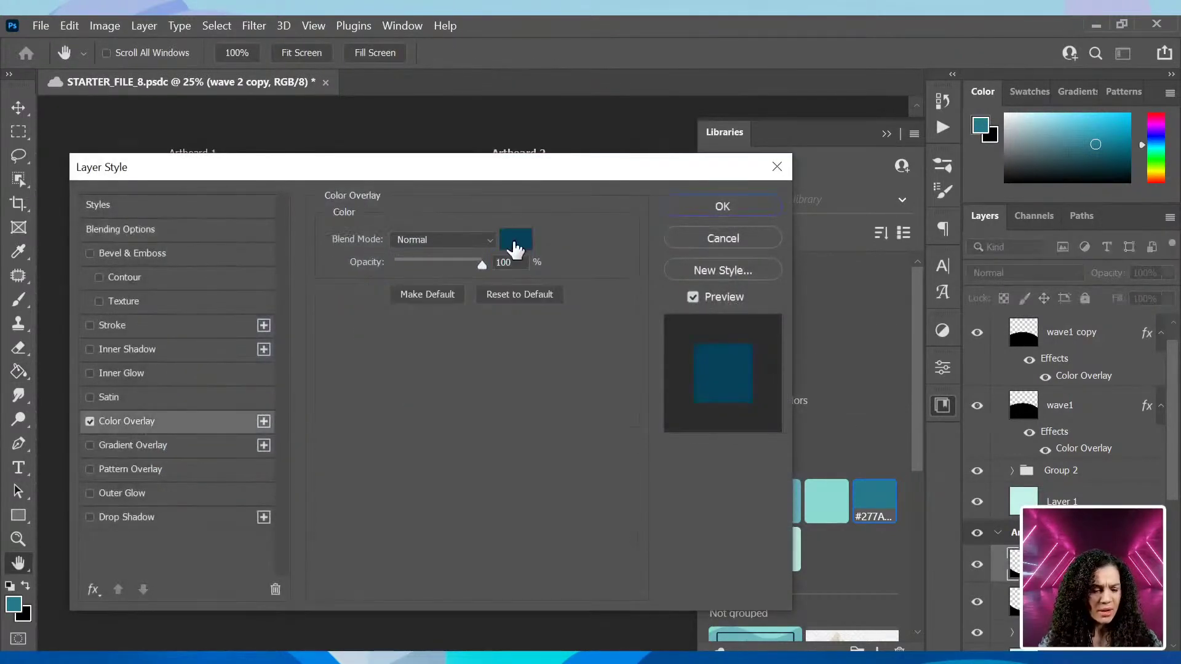
click(514, 244)
click(17, 601)
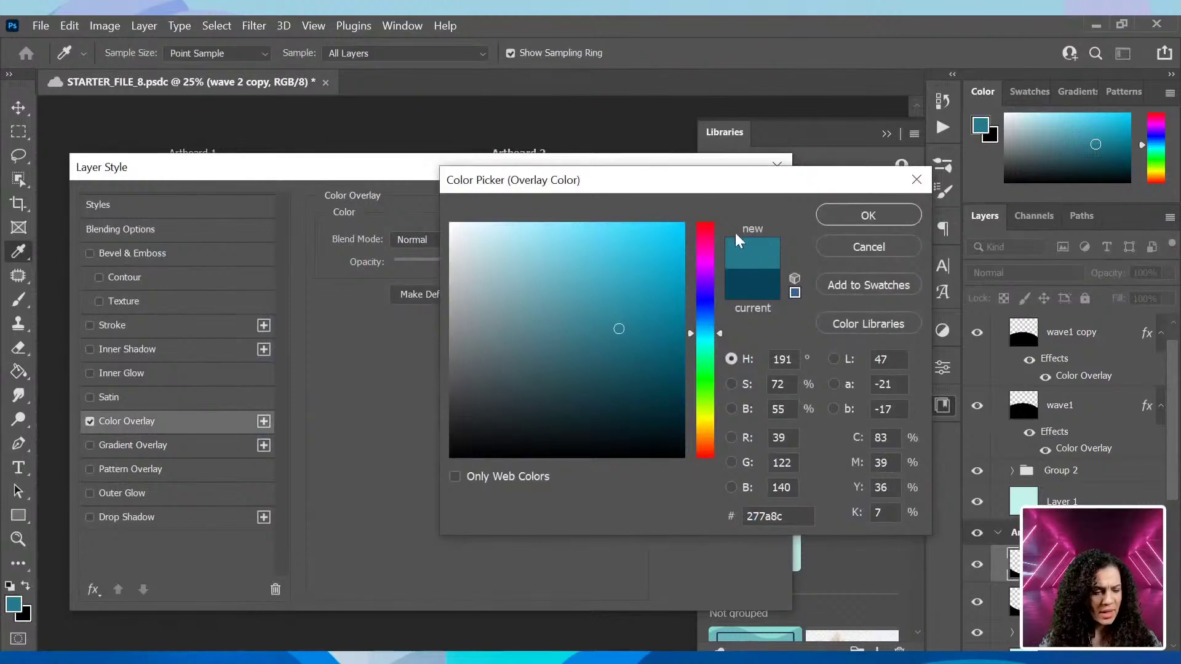
click(867, 216)
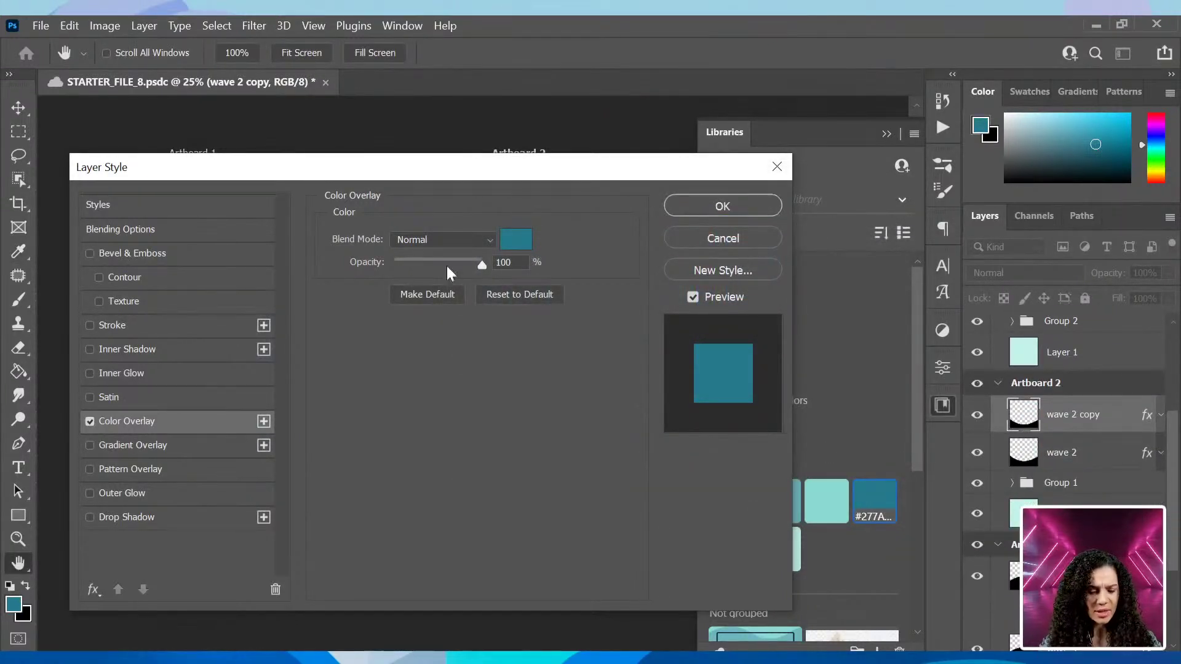
click(516, 252)
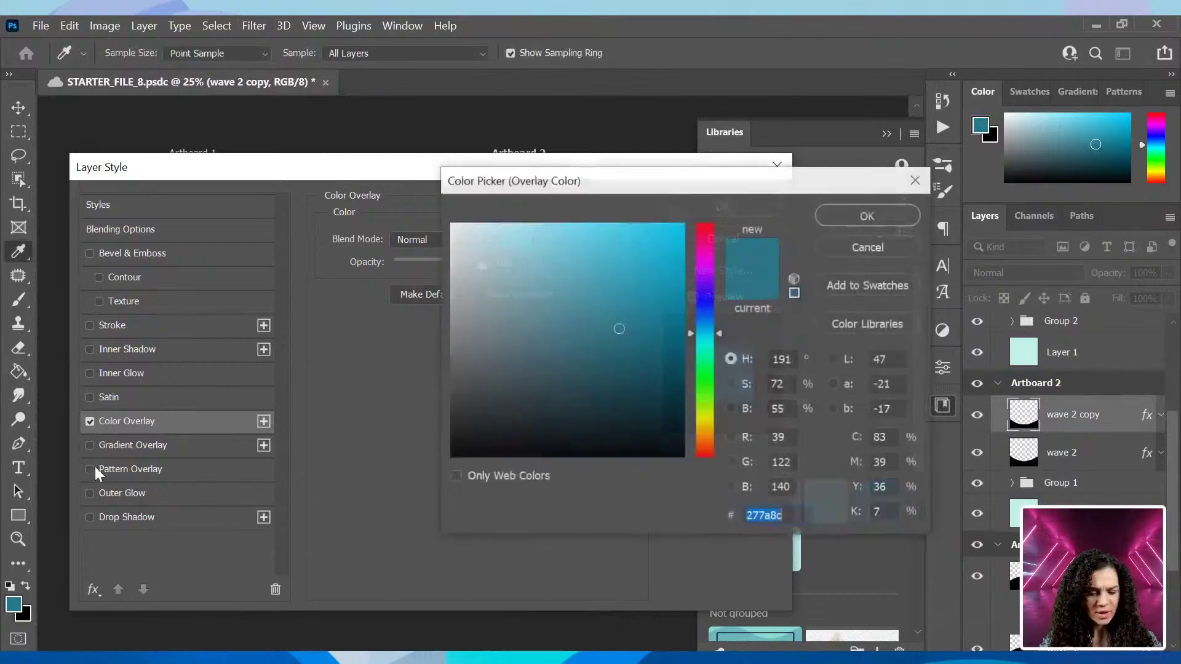
click(867, 216)
click(772, 198)
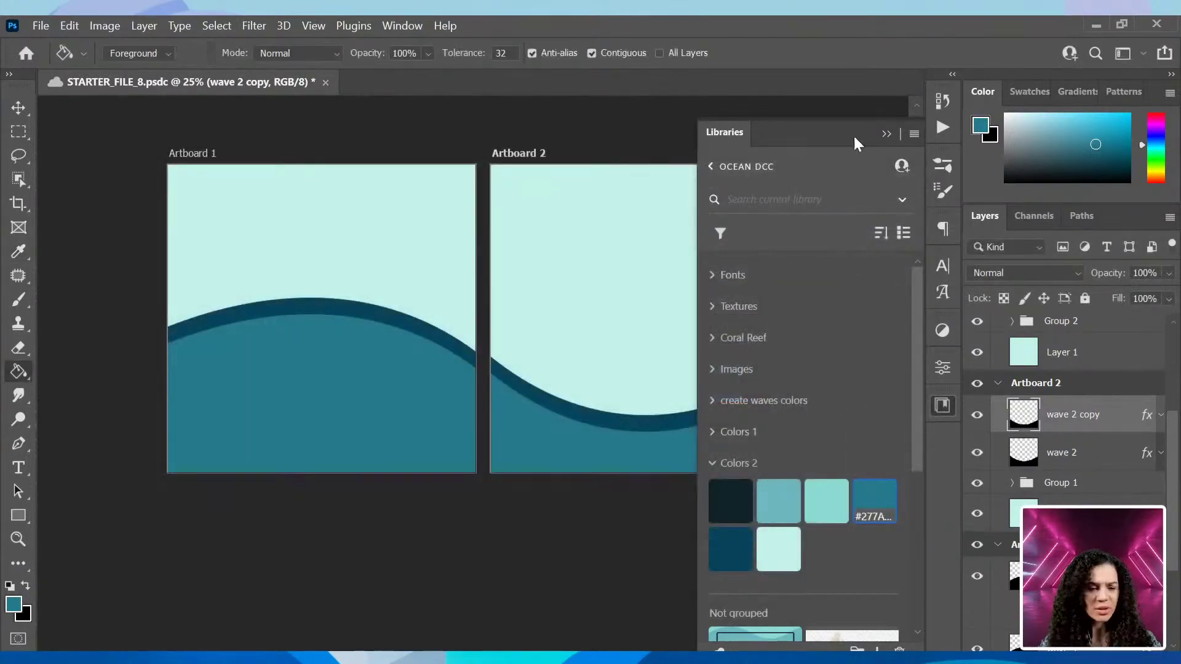
Close the Libraries panel and set the wave 3 copy layer's Color Overlay to the teal foreground color.
click(945, 403)
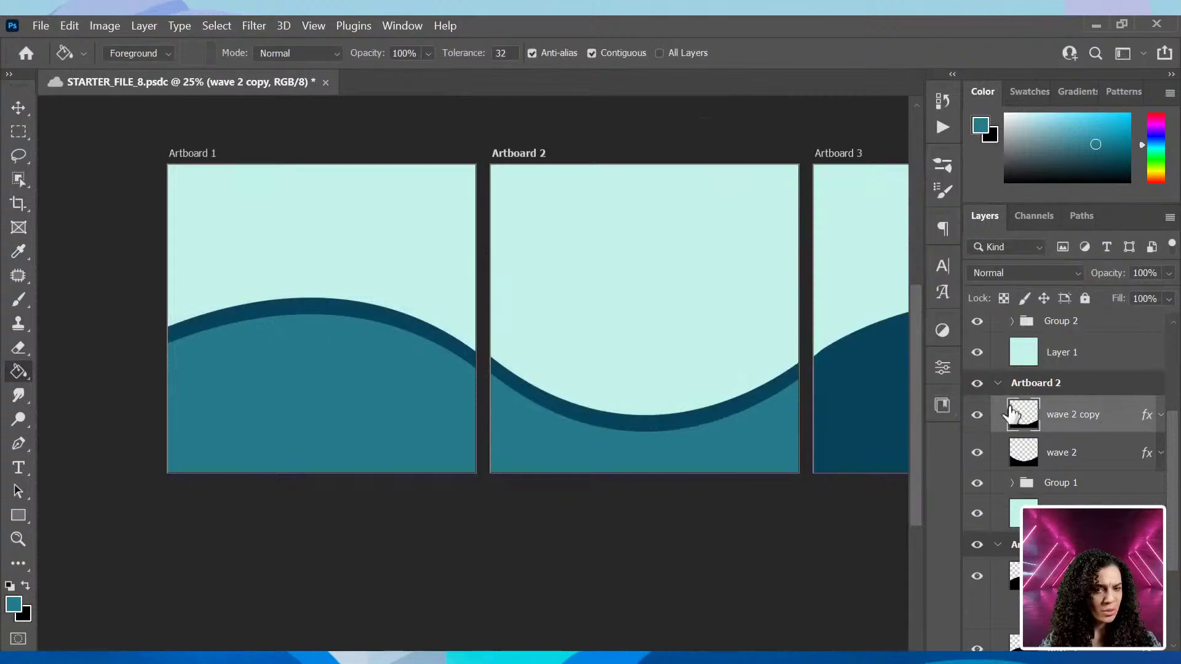
scroll(1115, 474, down, 3)
double_click(1114, 485)
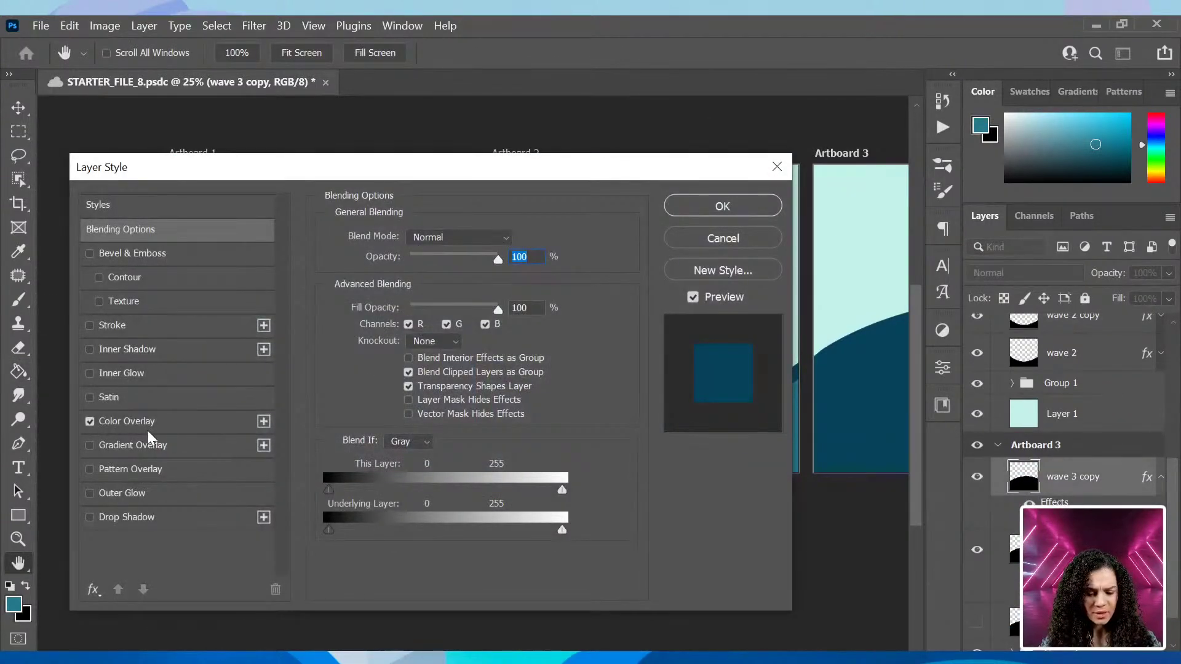
click(148, 425)
click(517, 240)
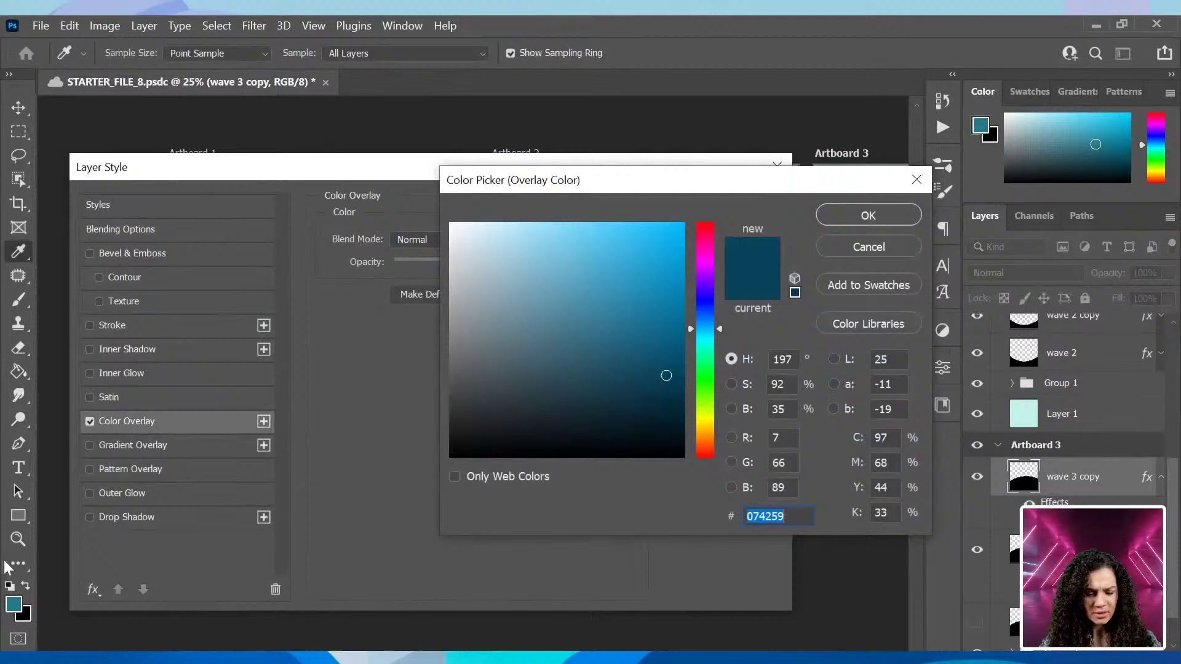
click(20, 594)
key(h)
click(827, 214)
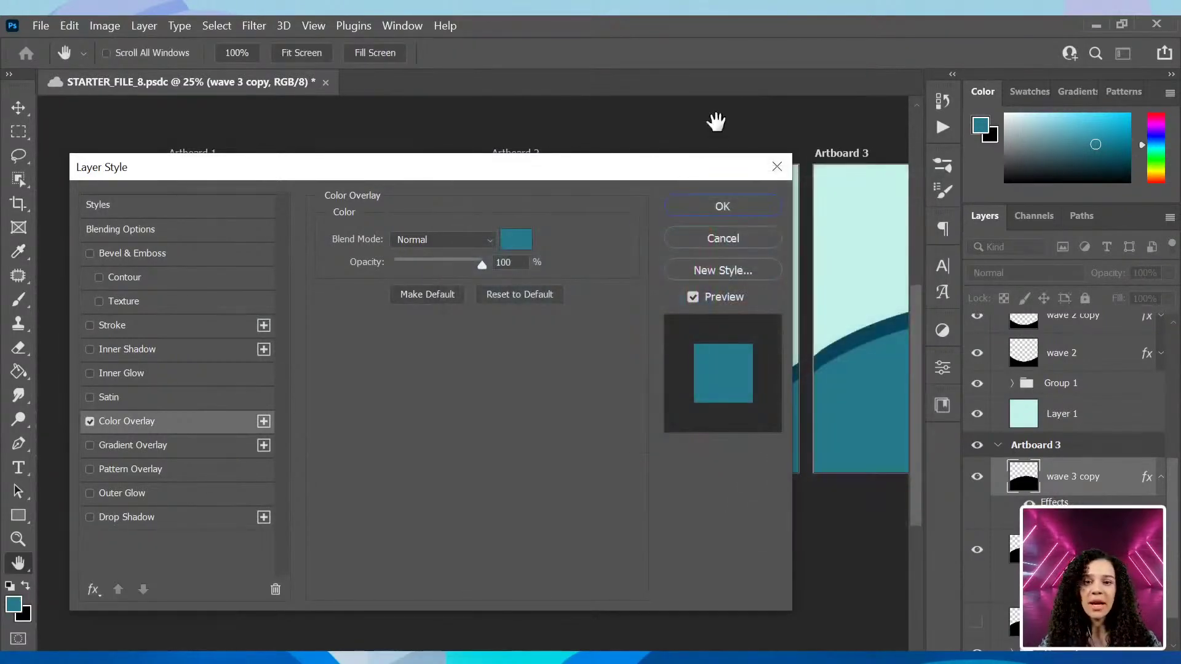
click(754, 209)
key(g)
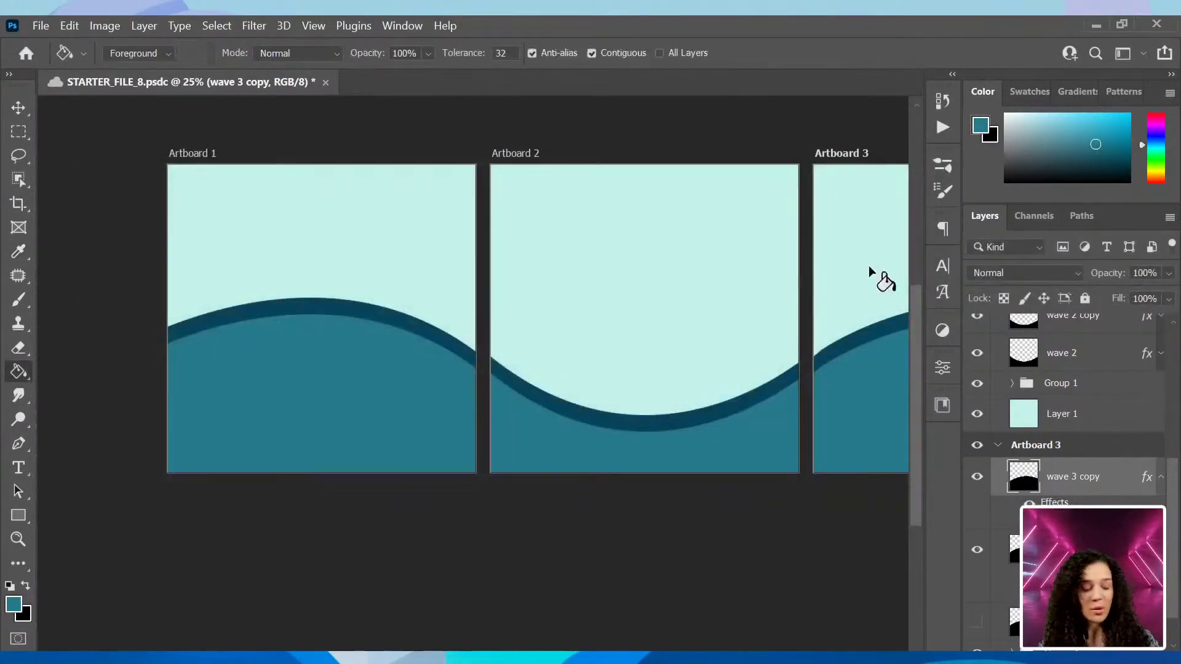
Try to scale the wave1, wave 2 and wave 3 layers together to 102.68%, undo the scaling and end the transform.
key(ctrl+minus)
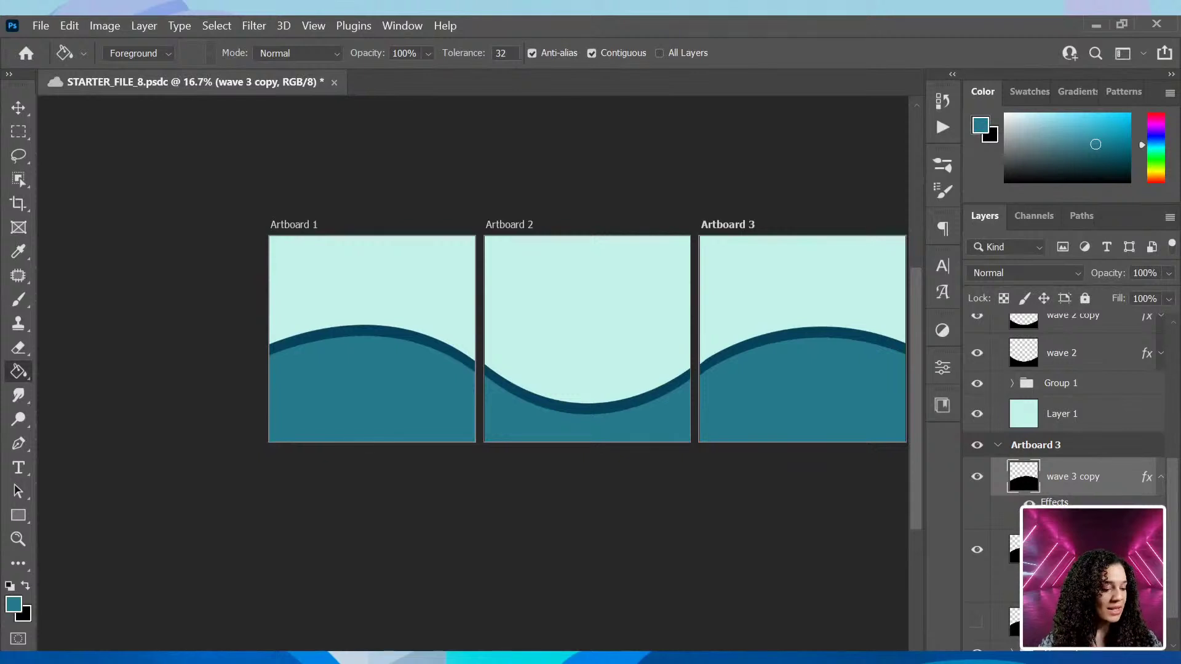
click(1083, 549)
scroll(1101, 468, up, 3)
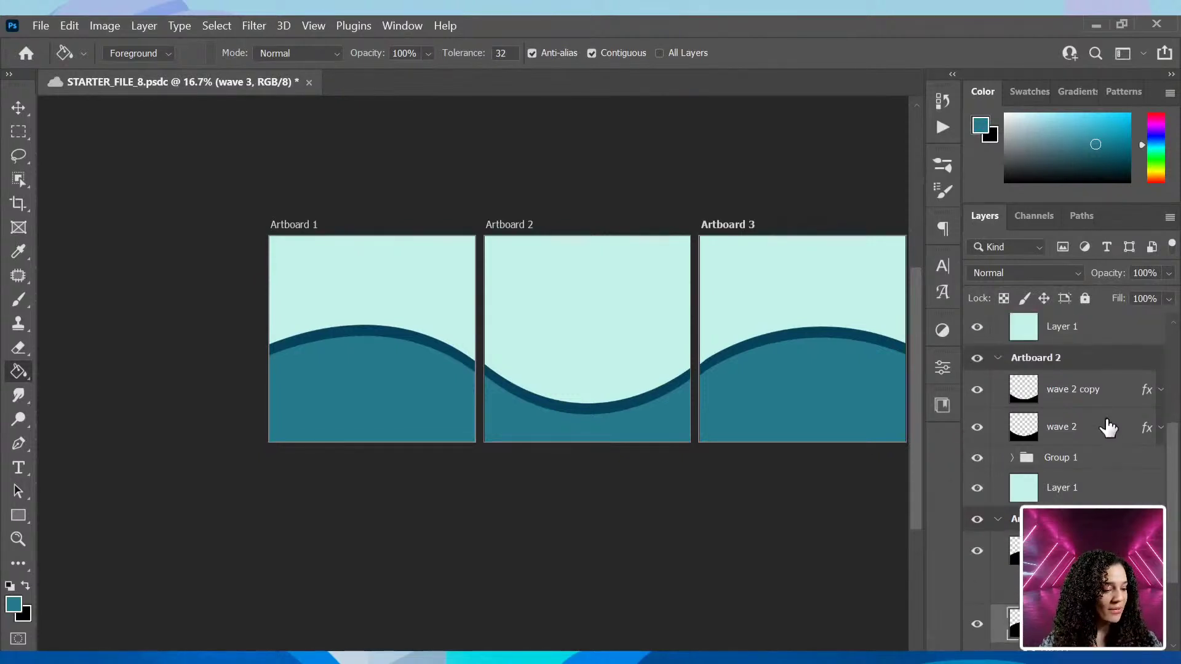
ctrl+click(1106, 422)
scroll(1107, 427, up, 1)
scroll(1103, 387, up, 1)
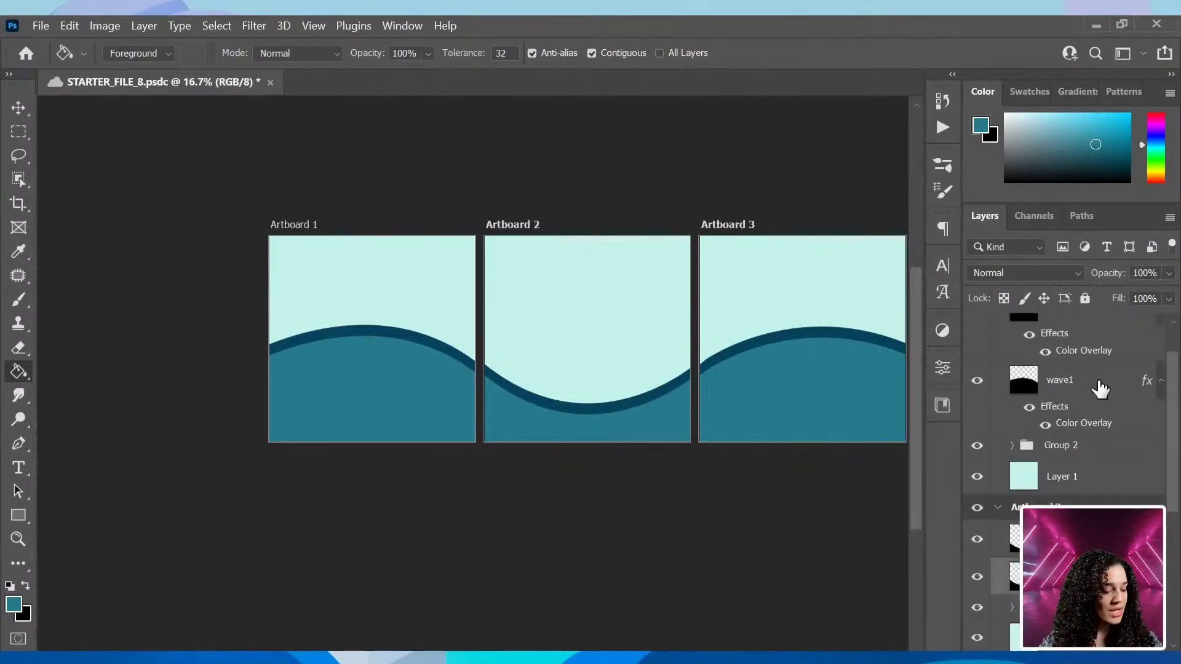
ctrl+click(1100, 387)
key(ctrl+t)
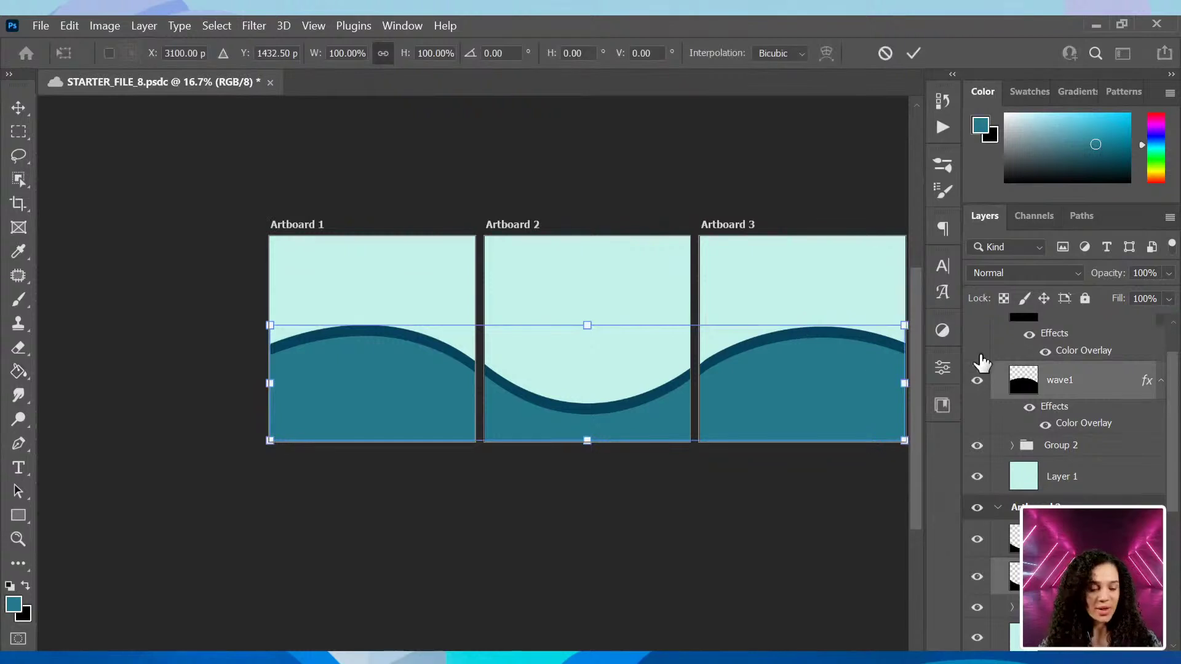
mouse_move(263, 325)
mouse_down()
mouse_move(249, 293)
mouse_move(254, 311)
mouse_move(287, 324)
mouse_move(190, 306)
mouse_move(262, 320)
mouse_up()
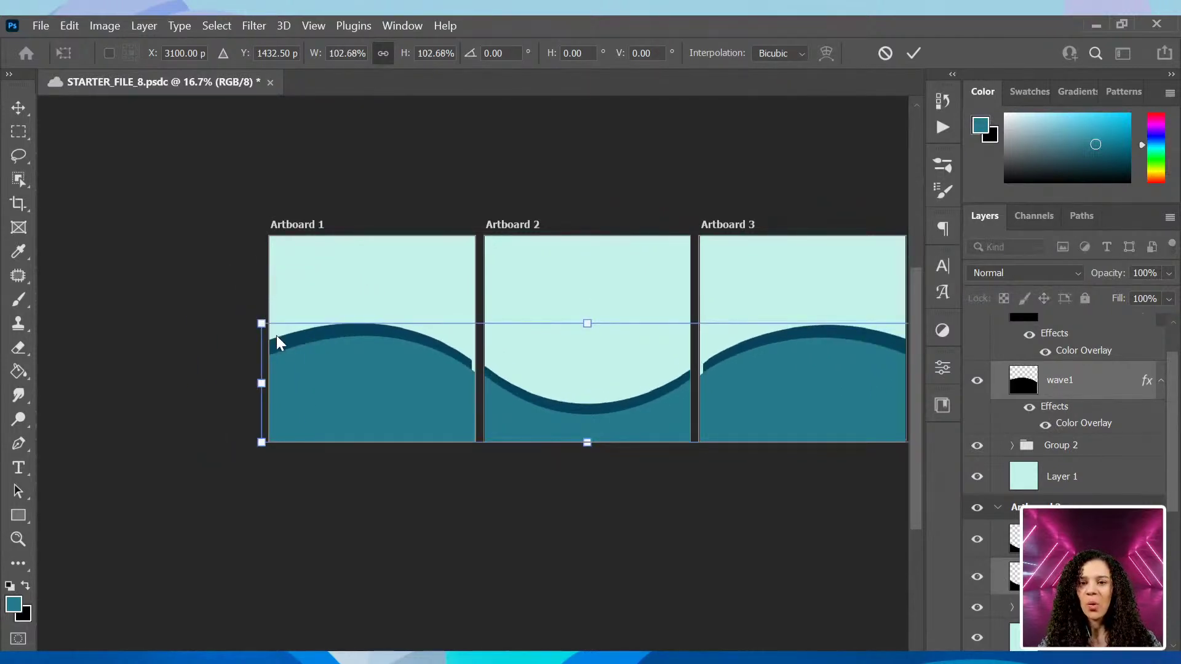
key(ctrl+z)
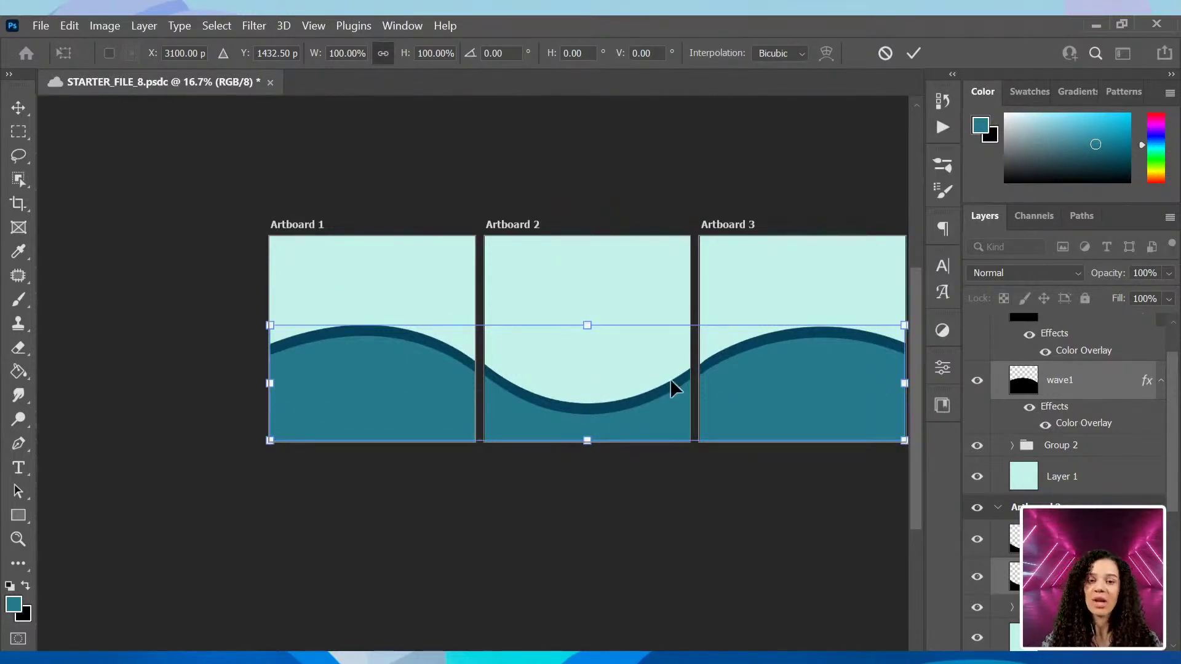
key(ctrl+minus)
key(ctrl+plus)
key(ctrl+plus)
drag(724, 433, 573, 366)
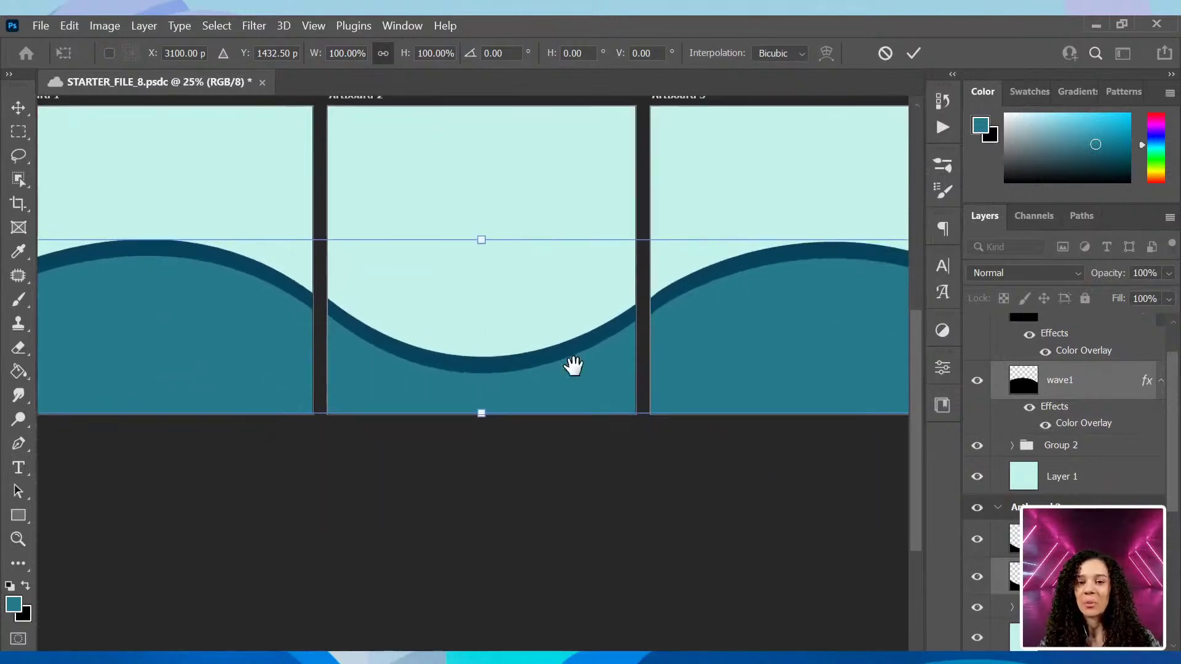
key(Return)
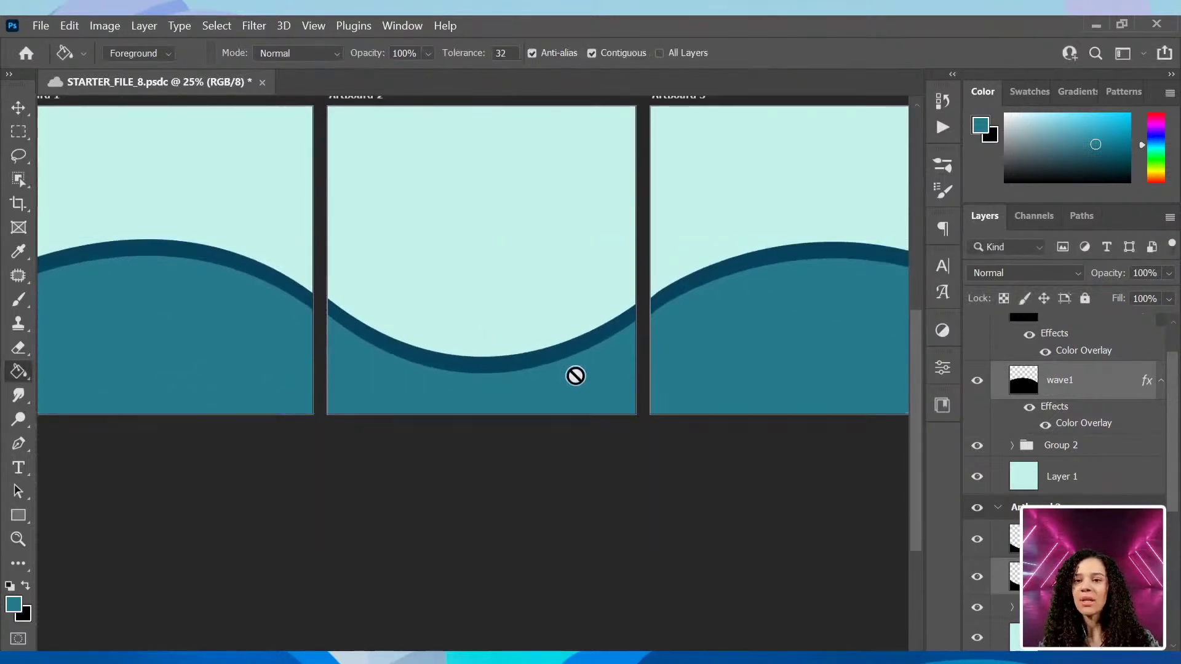
key(ctrl+0)
key(ctrl+minus)
key(ctrl+plus)
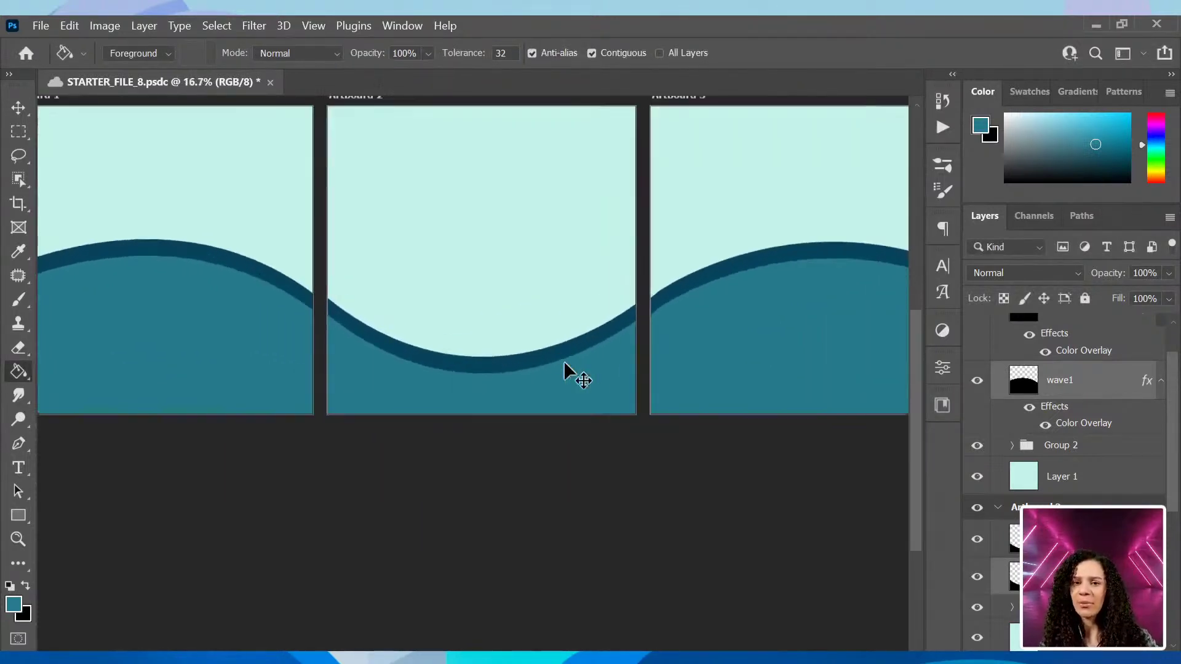
key(ctrl+plus)
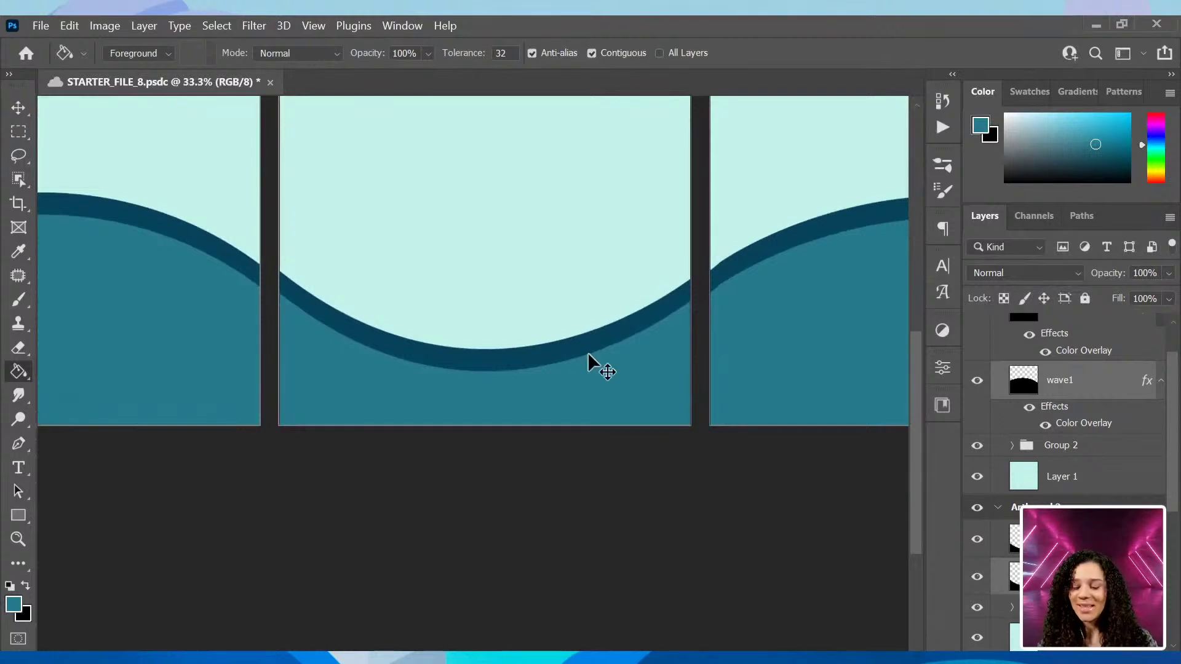
key(ctrl+minus)
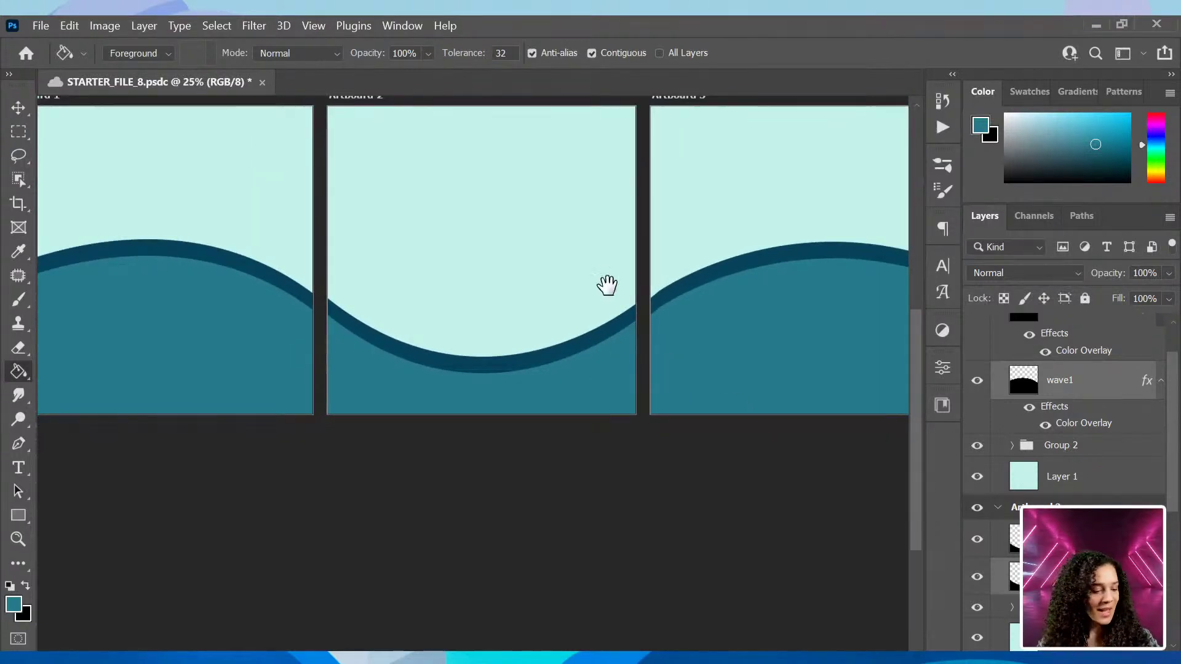
drag(607, 284, 727, 430)
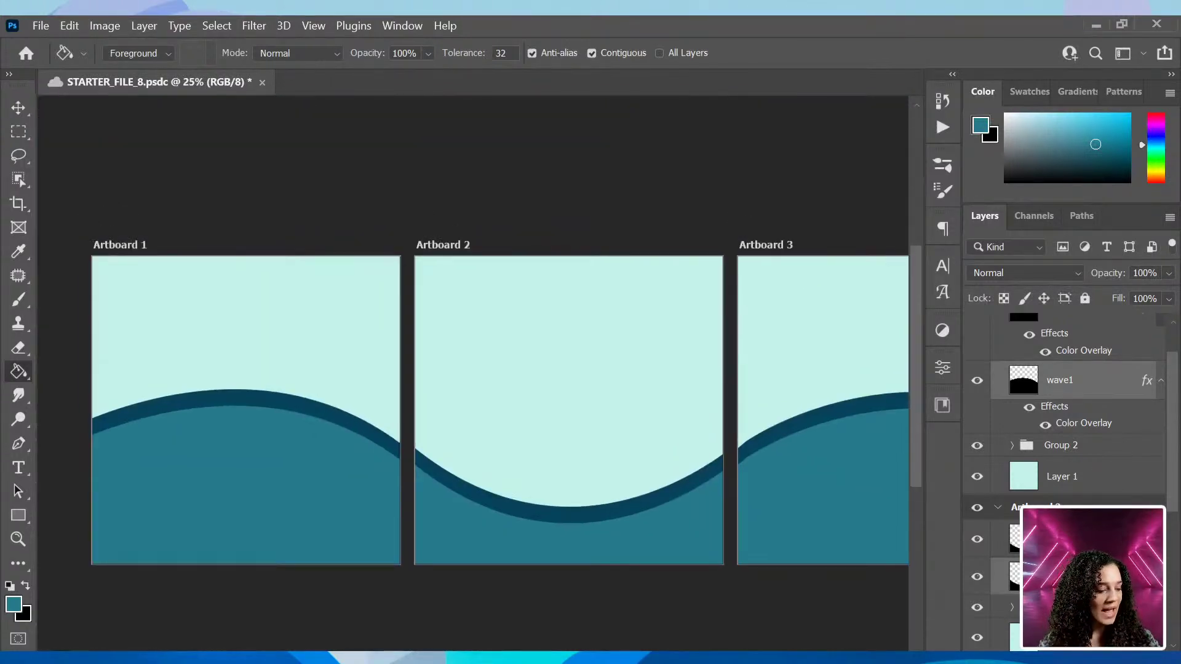
Collapse the effects lists of the wave1 copy, wave1 and wave 3 copy layers.
scroll(1117, 495, up, 1)
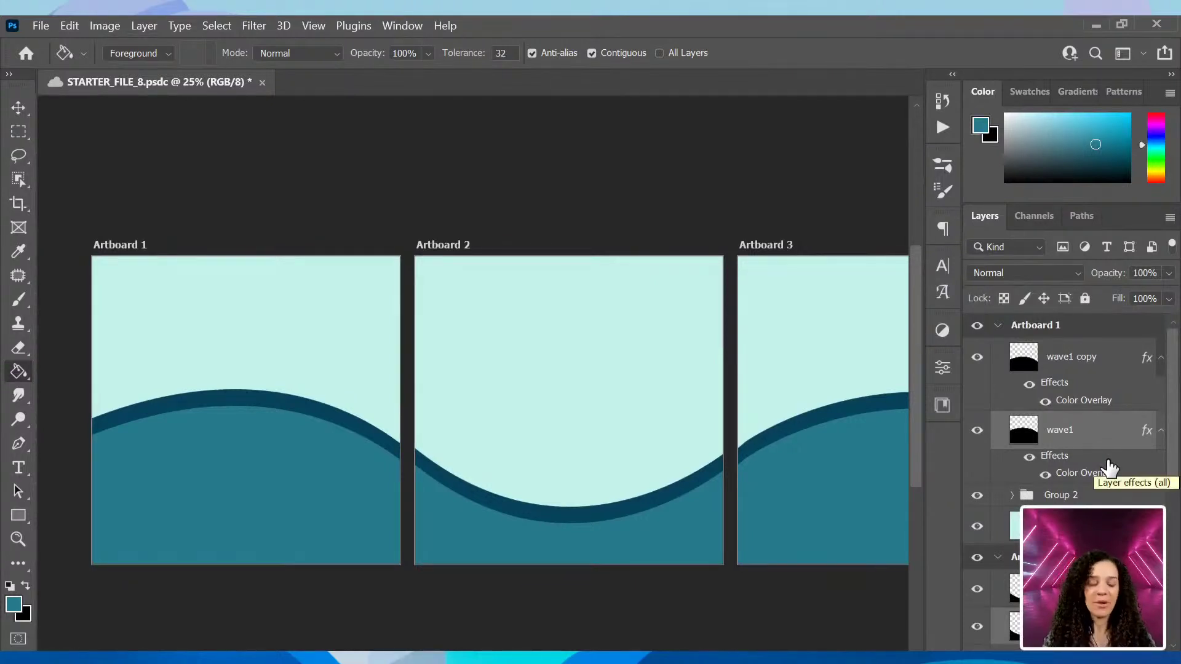
click(1161, 359)
click(1160, 396)
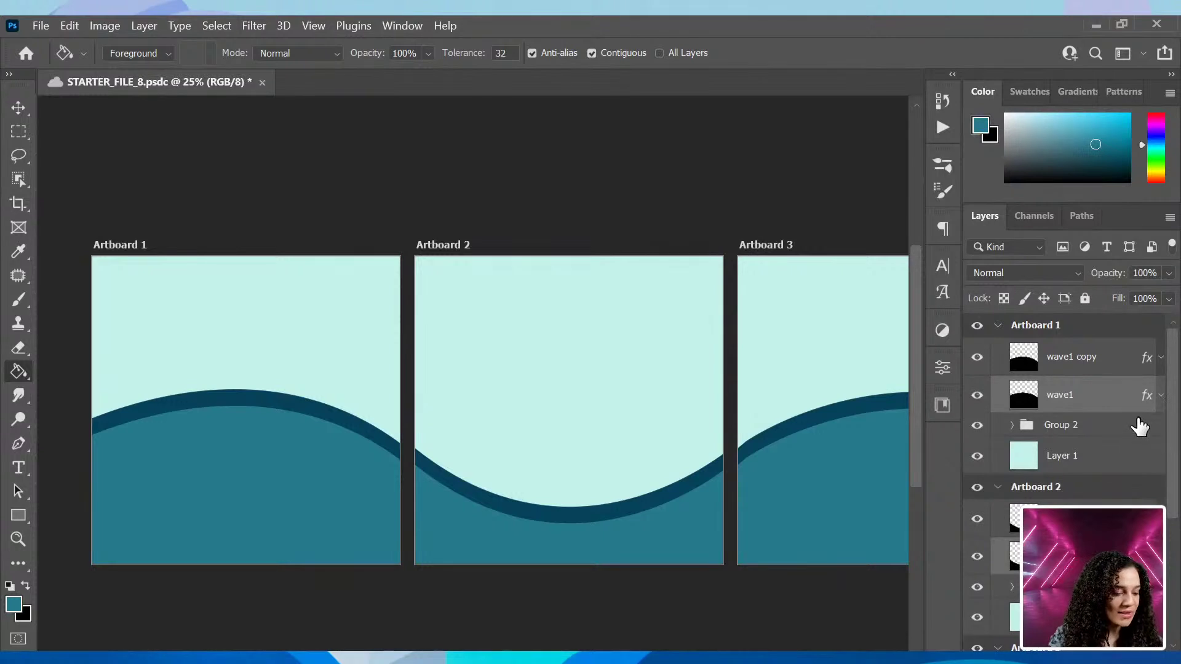
scroll(1128, 473, down, 5)
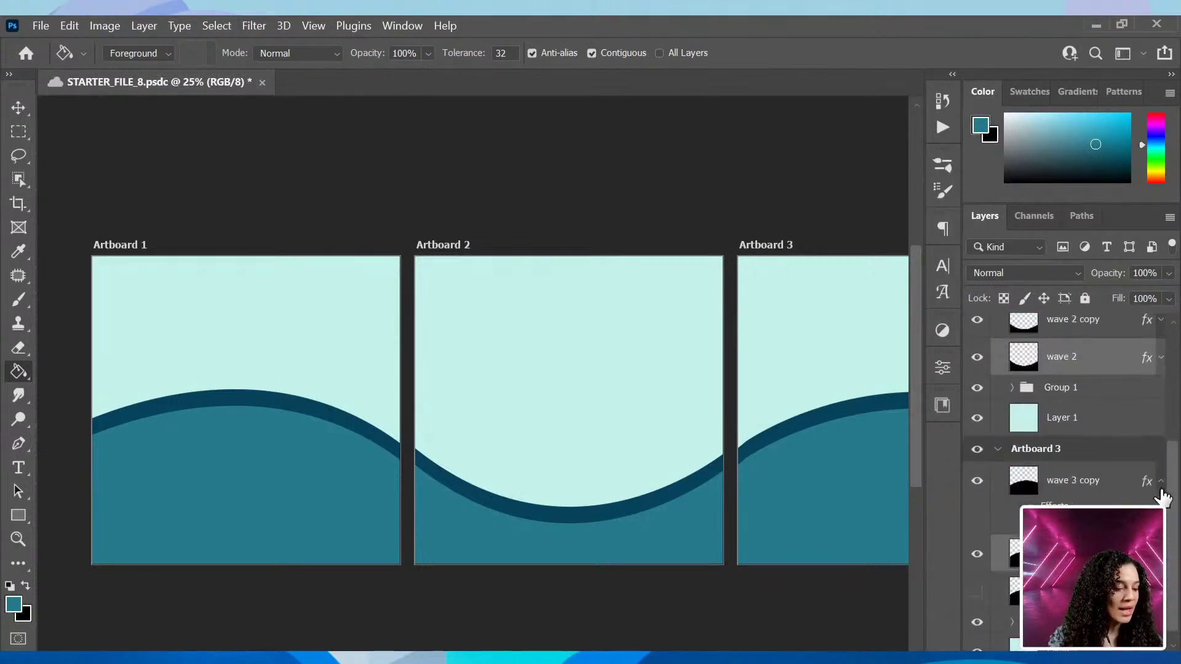
click(1160, 484)
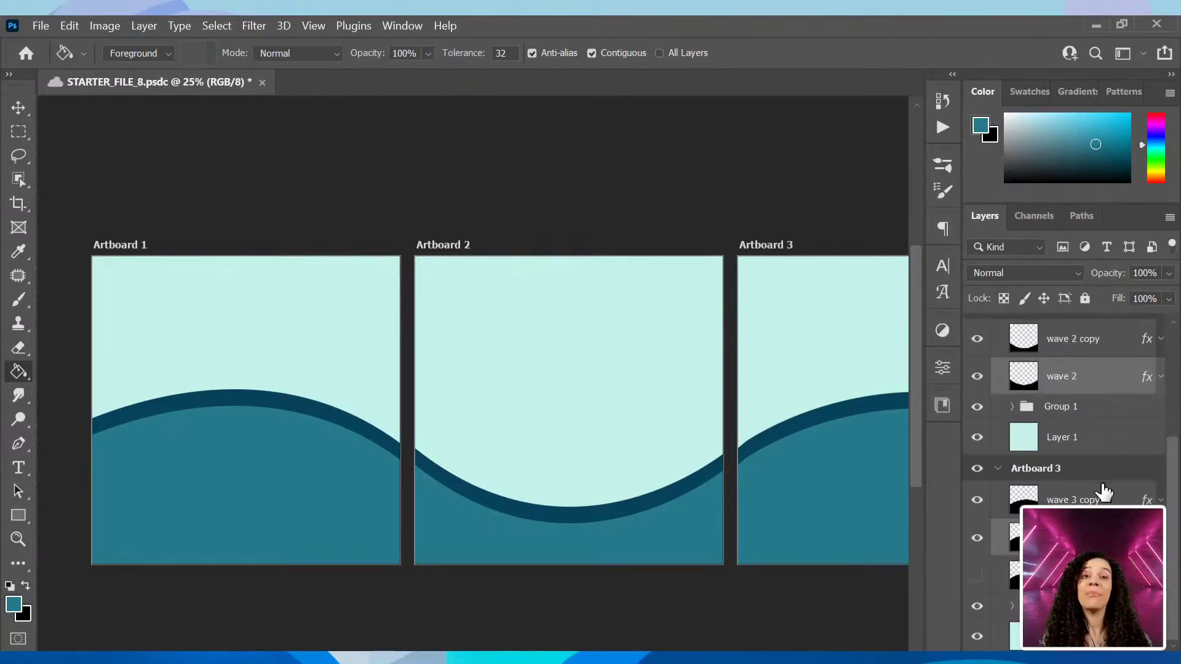
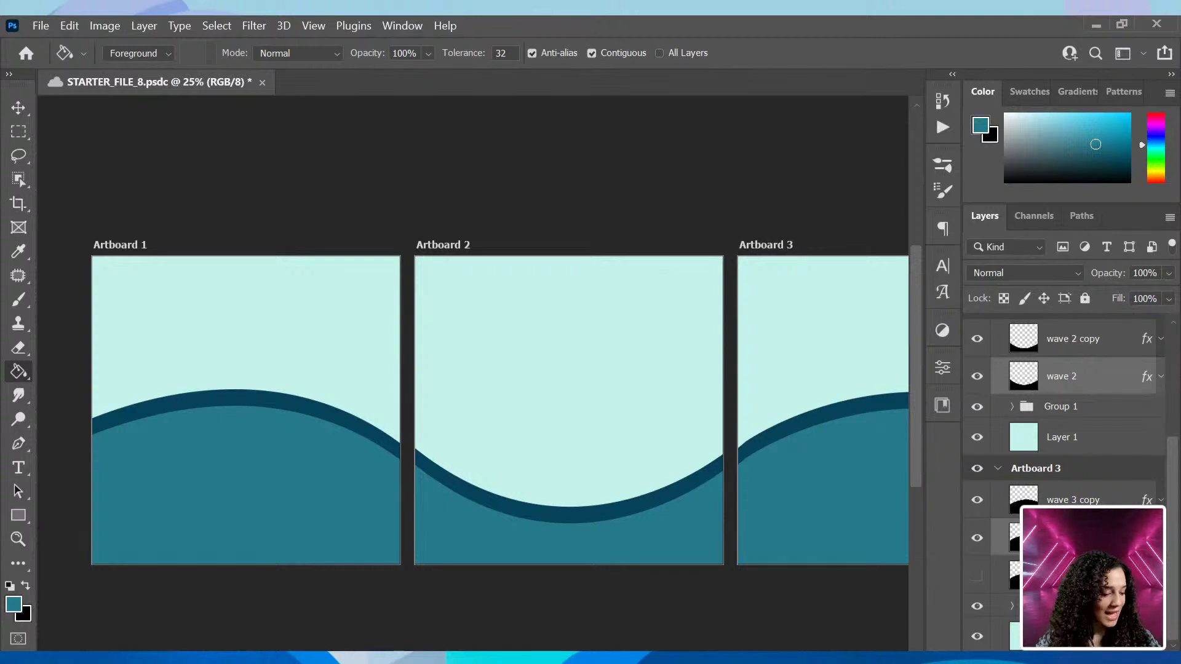
Add a new empty layer directly above Group 3 in Artboard 3 with the default settings.
click(1057, 605)
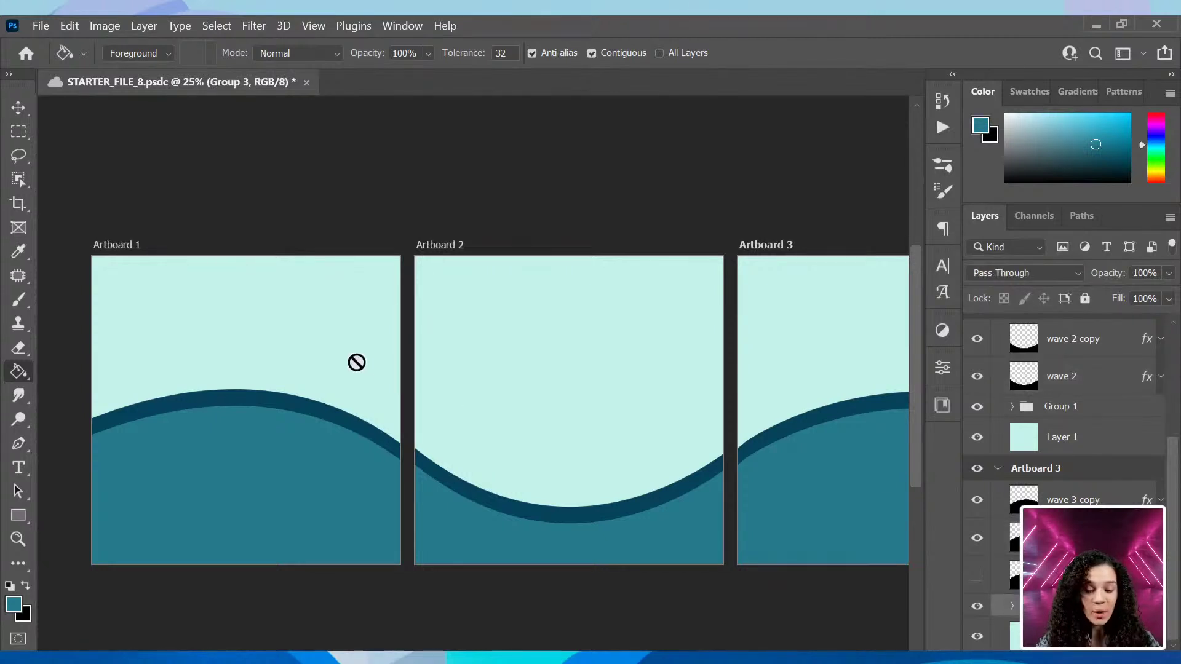
key(ctrl+shift+n)
key(Return)
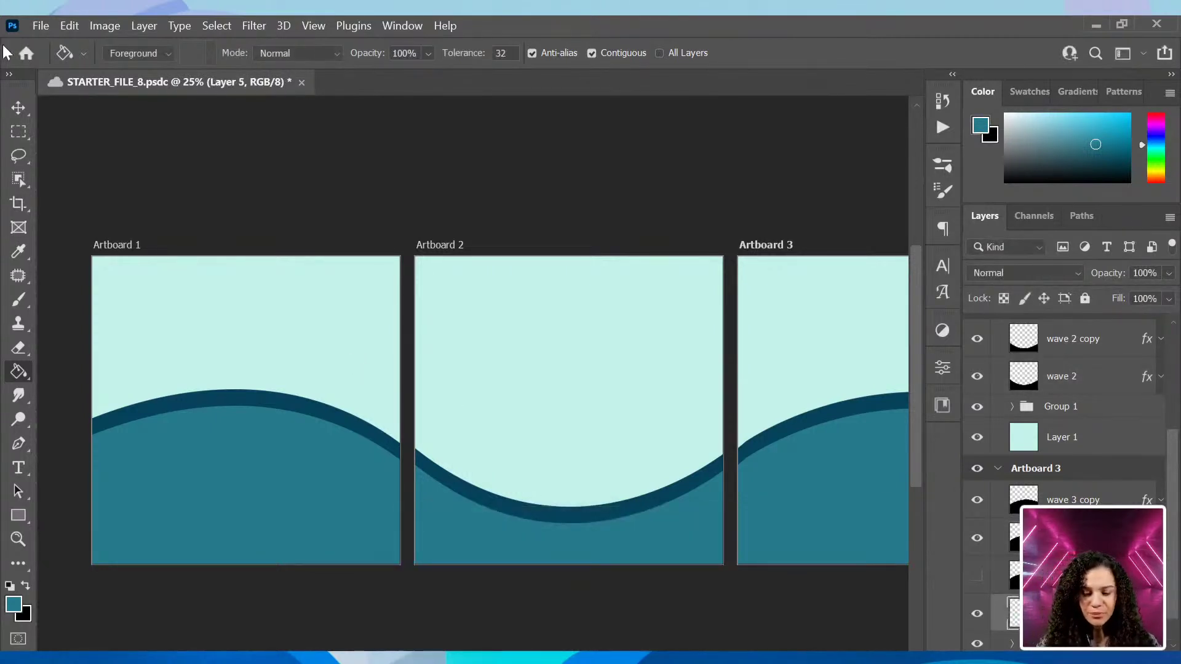
Try to draw a large rectangular frame with the Frame tool over most of Artboard 2, including the wave, and undo it.
click(18, 226)
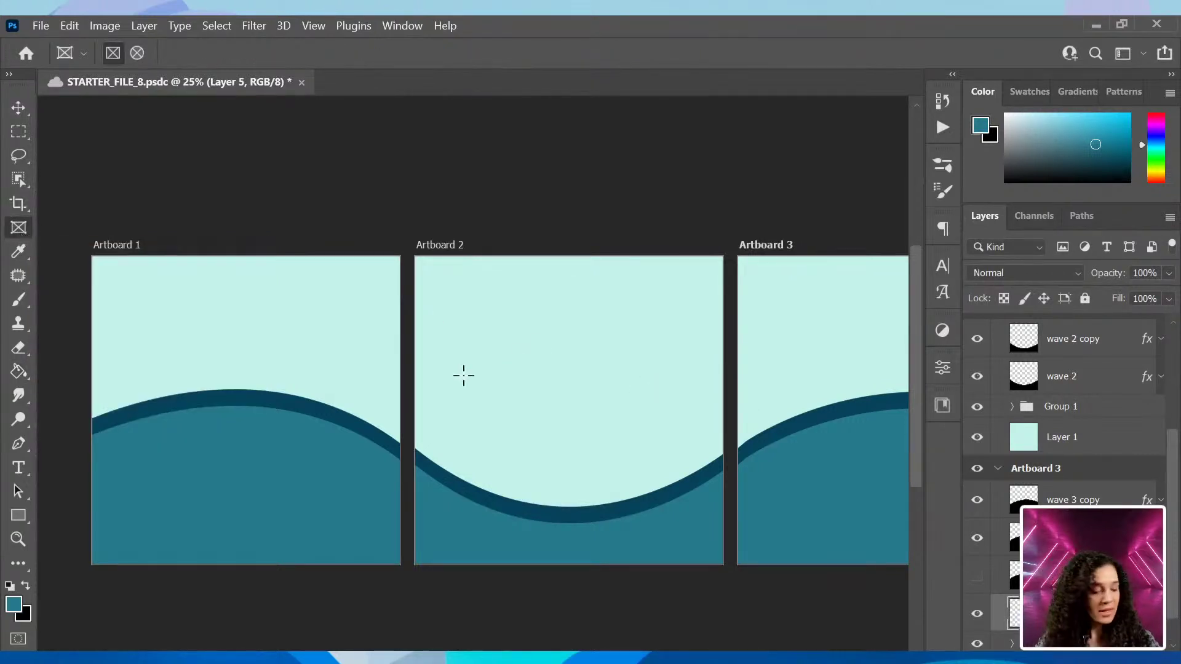
drag(439, 292, 702, 540)
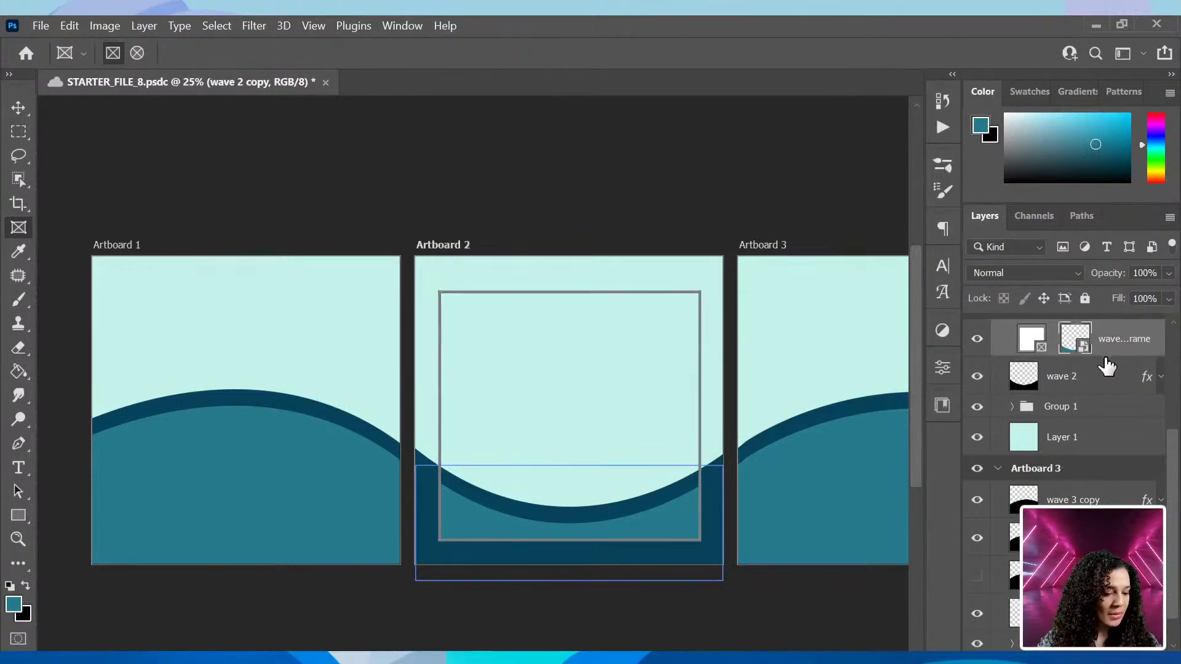
key(ctrl+z)
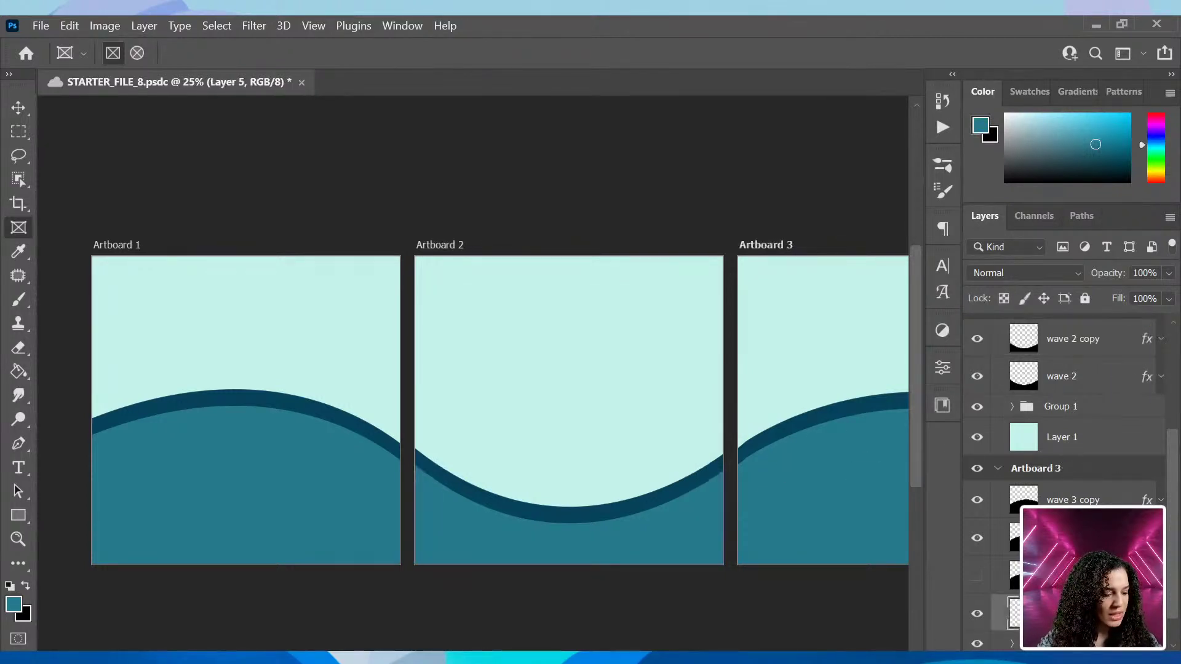
Try to draw a smaller rectangular frame in the mint area above the wave in Artboard 2, and undo it.
drag(464, 286, 674, 432)
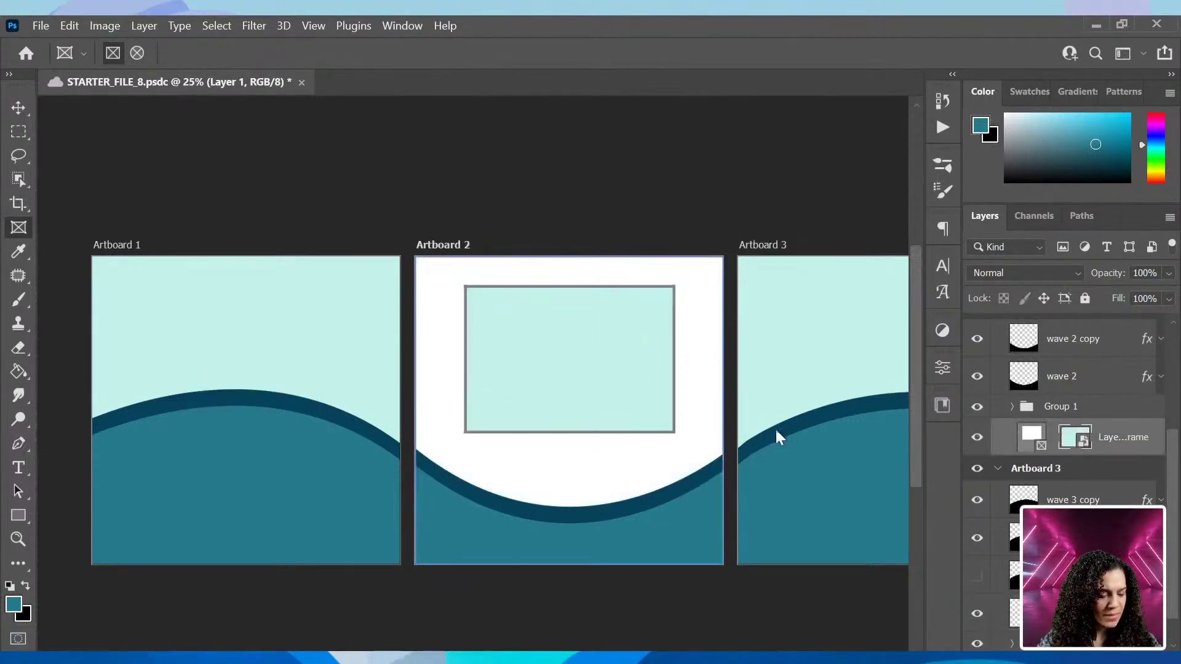
key(ctrl+z)
scroll(1064, 480, down, 1)
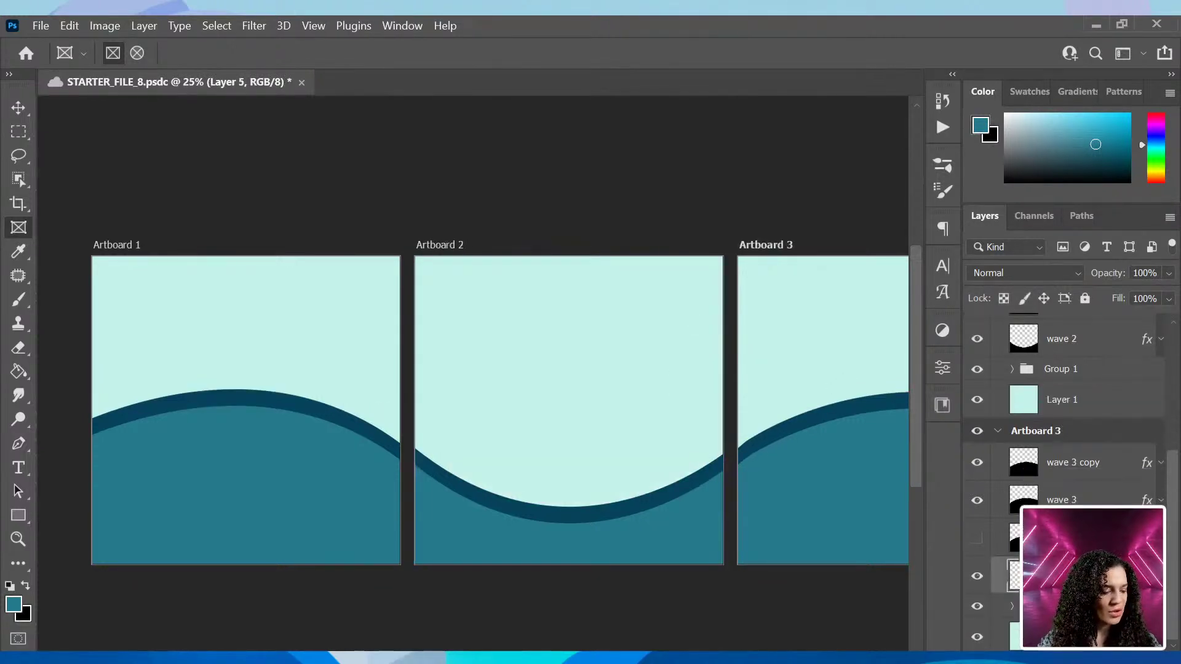
Hide the mint background layer of Artboard 2 and add a new layer directly above it with the default settings.
click(979, 639)
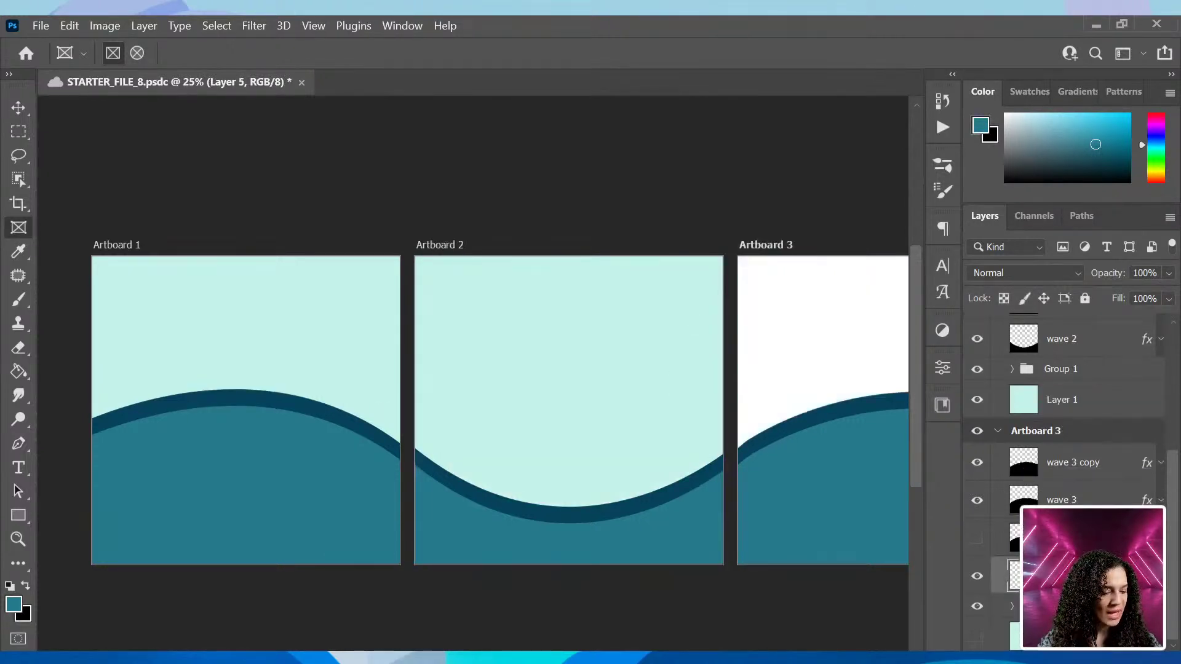
click(979, 640)
scroll(984, 640, up, 5)
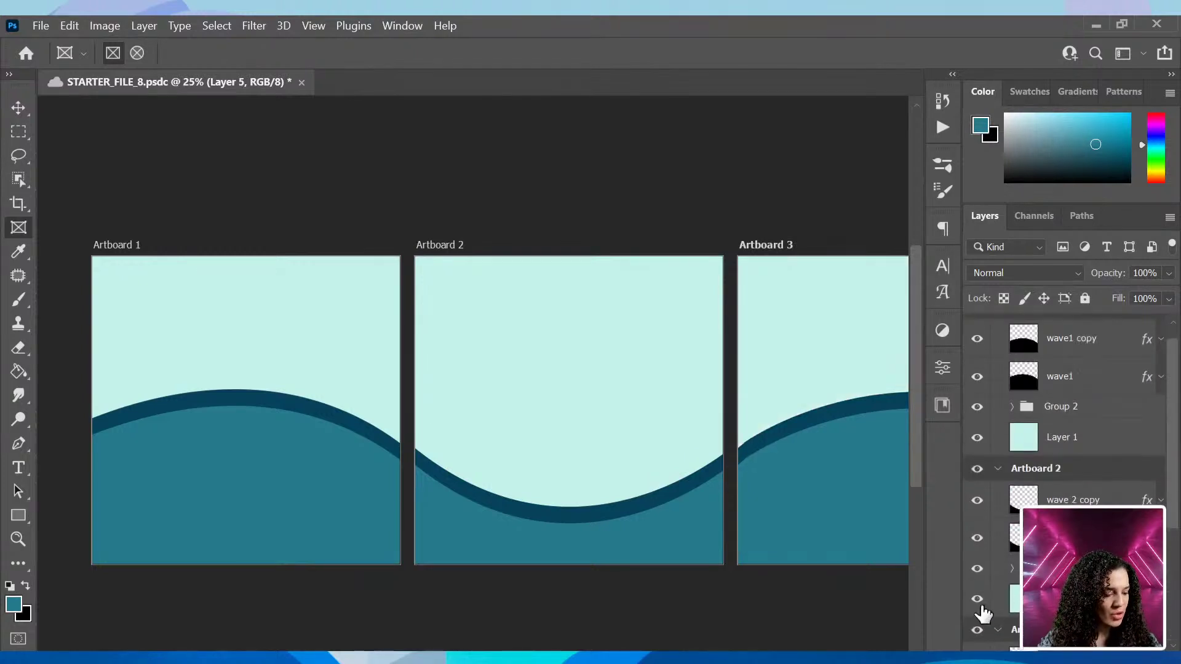
click(977, 599)
click(999, 599)
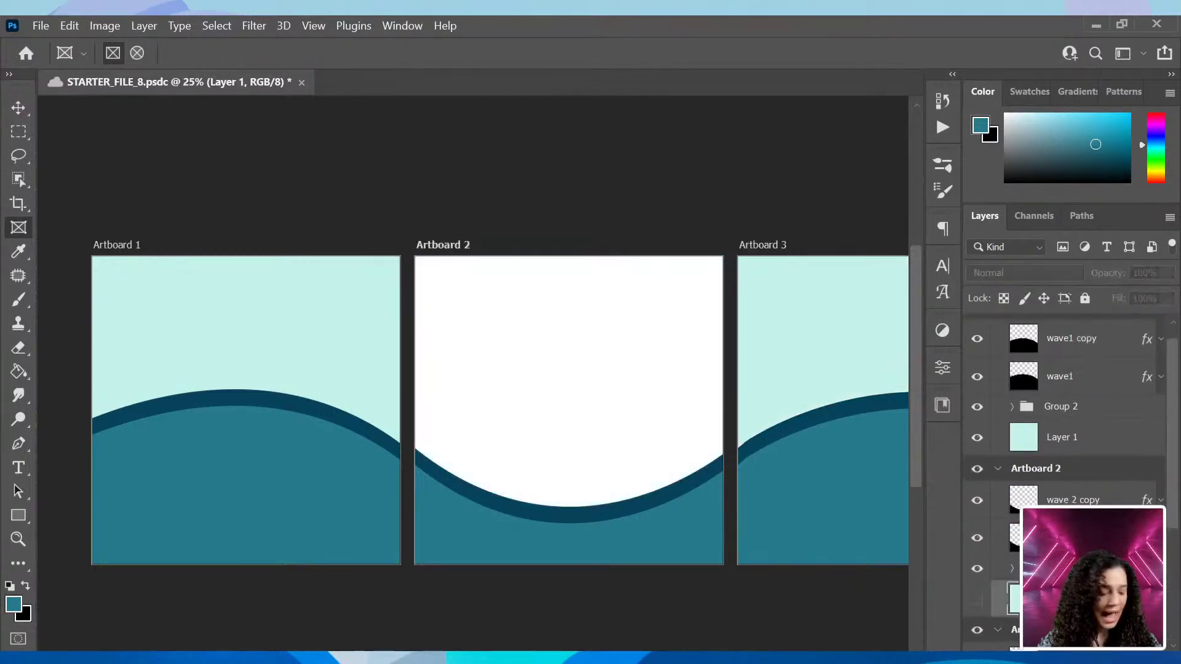
key(ctrl+shift+n)
key(Return)
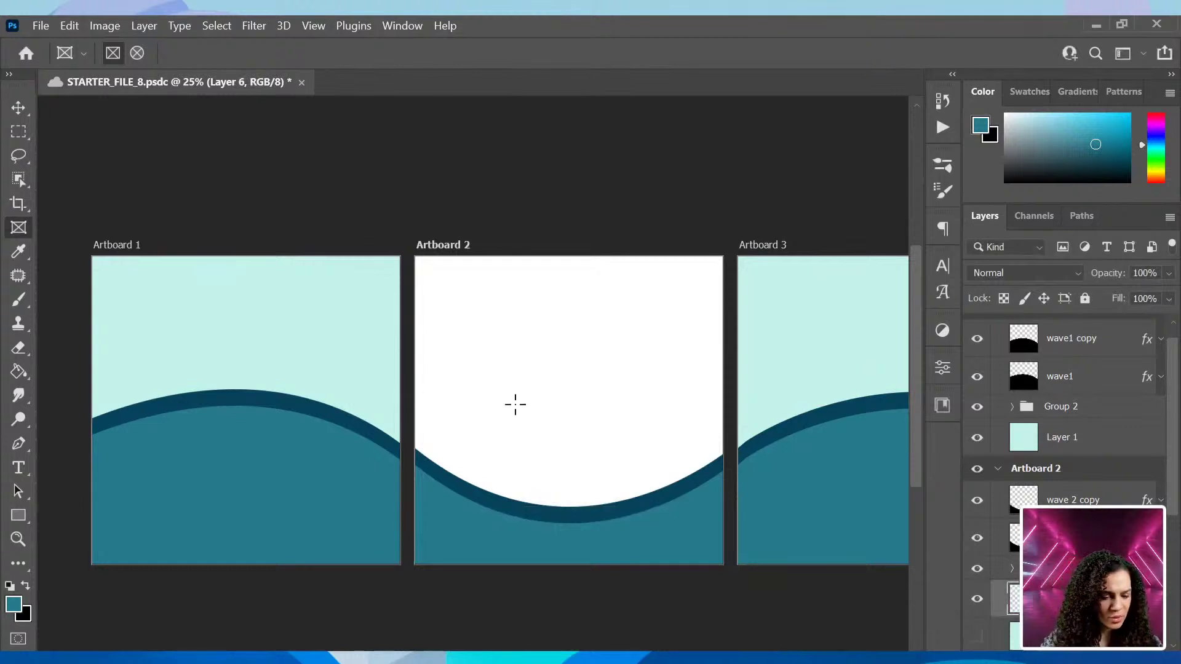
Try to draw a rectangular frame above the wave in Artboard 2 and stretch its lower edge over the wave, and undo it all.
drag(467, 301, 676, 440)
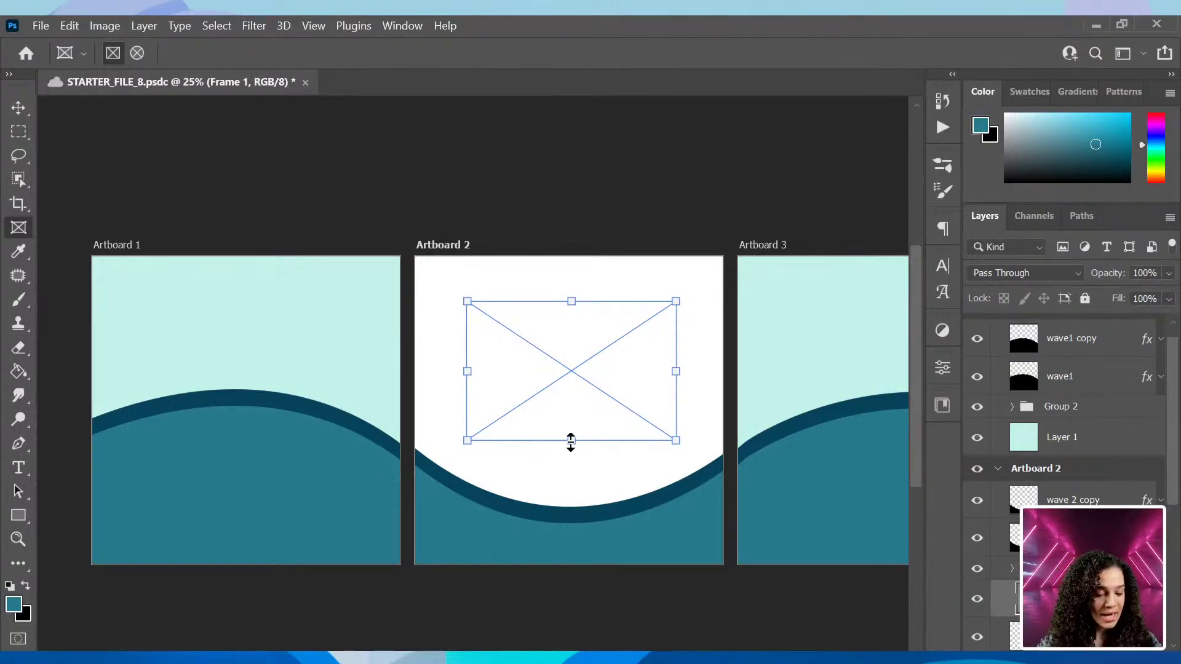
drag(573, 443, 575, 563)
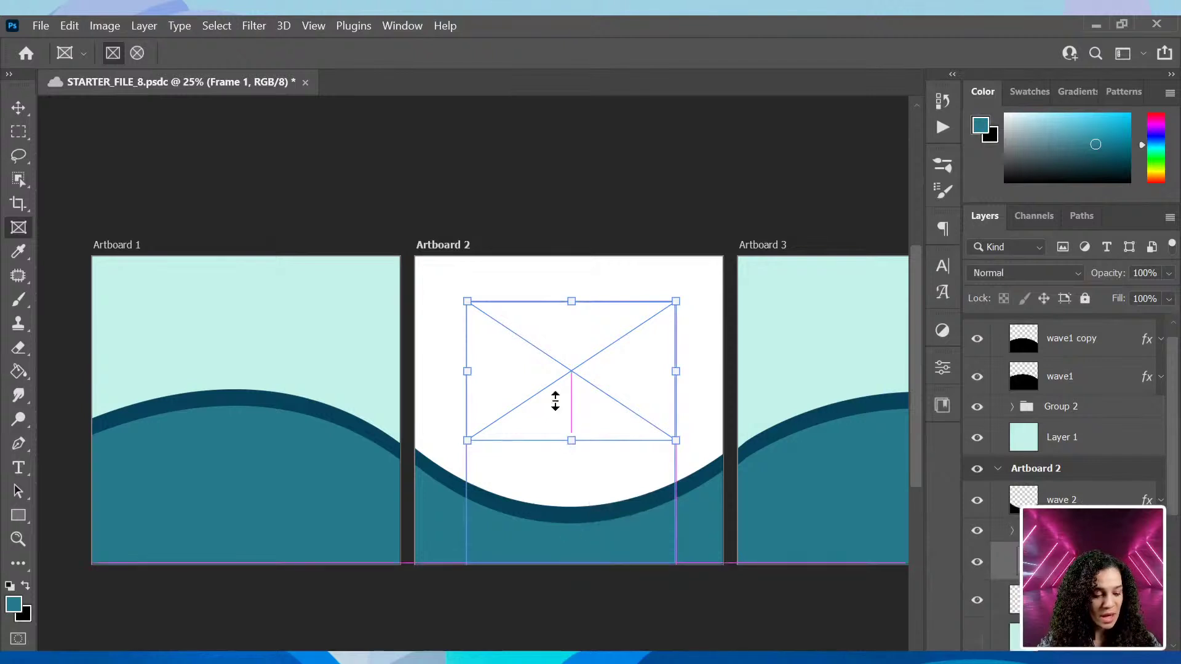
key(ctrl+z)
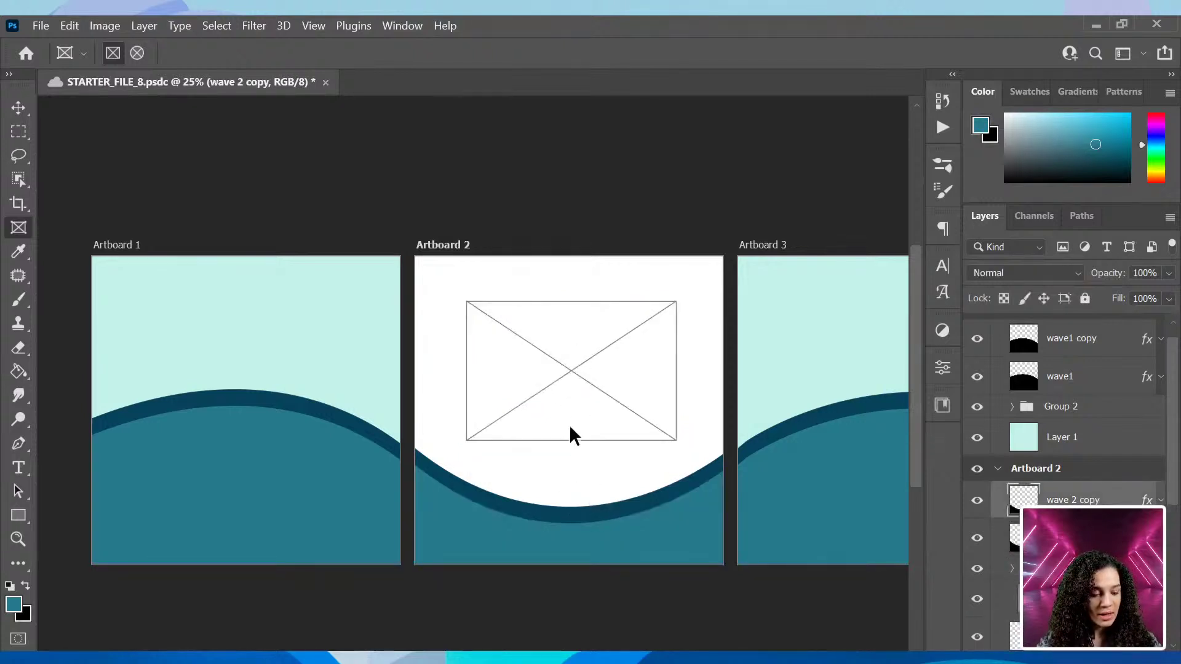
click(577, 405)
drag(572, 441, 577, 522)
key(ctrl+z)
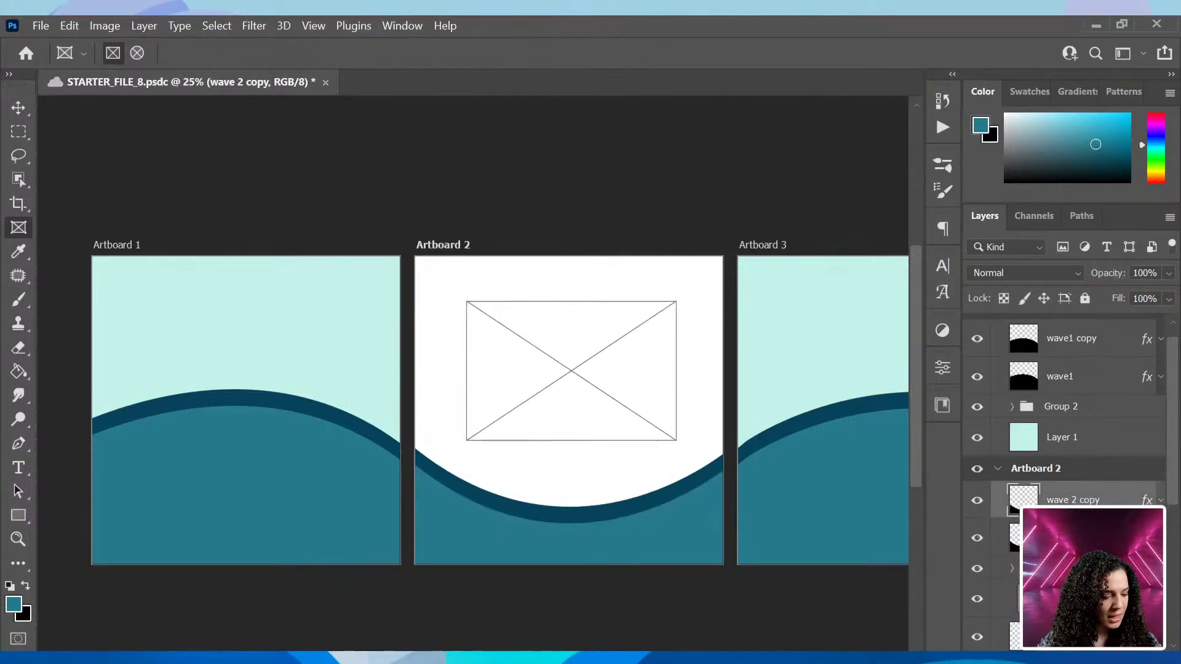
click(1071, 600)
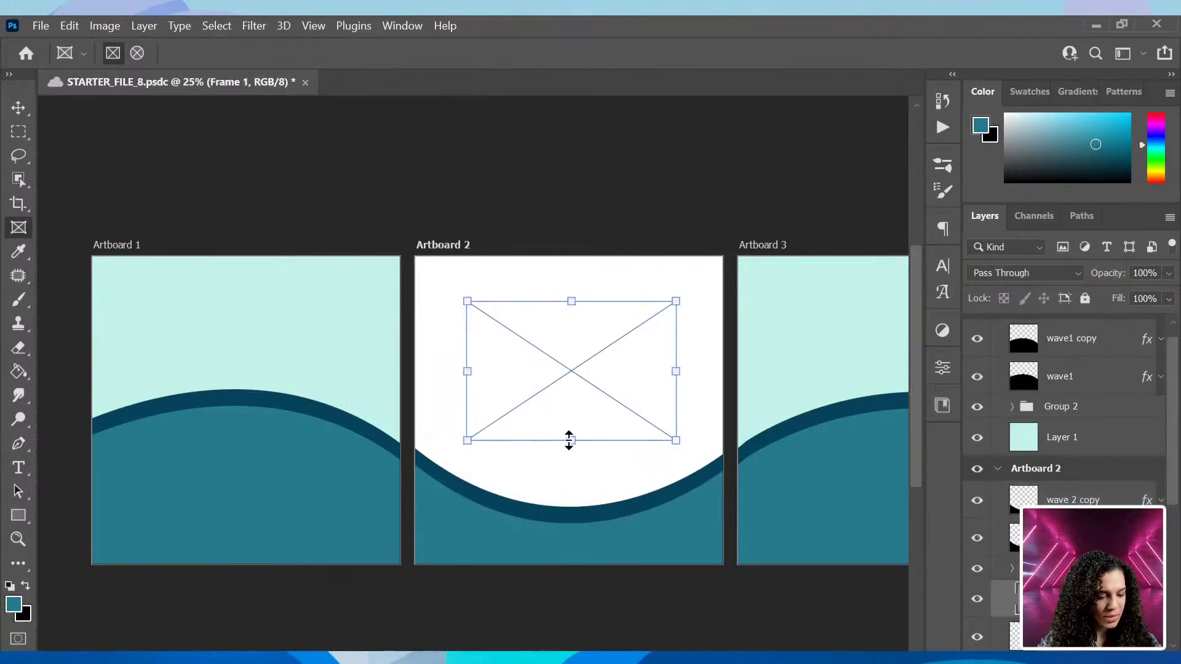
drag(572, 440, 575, 524)
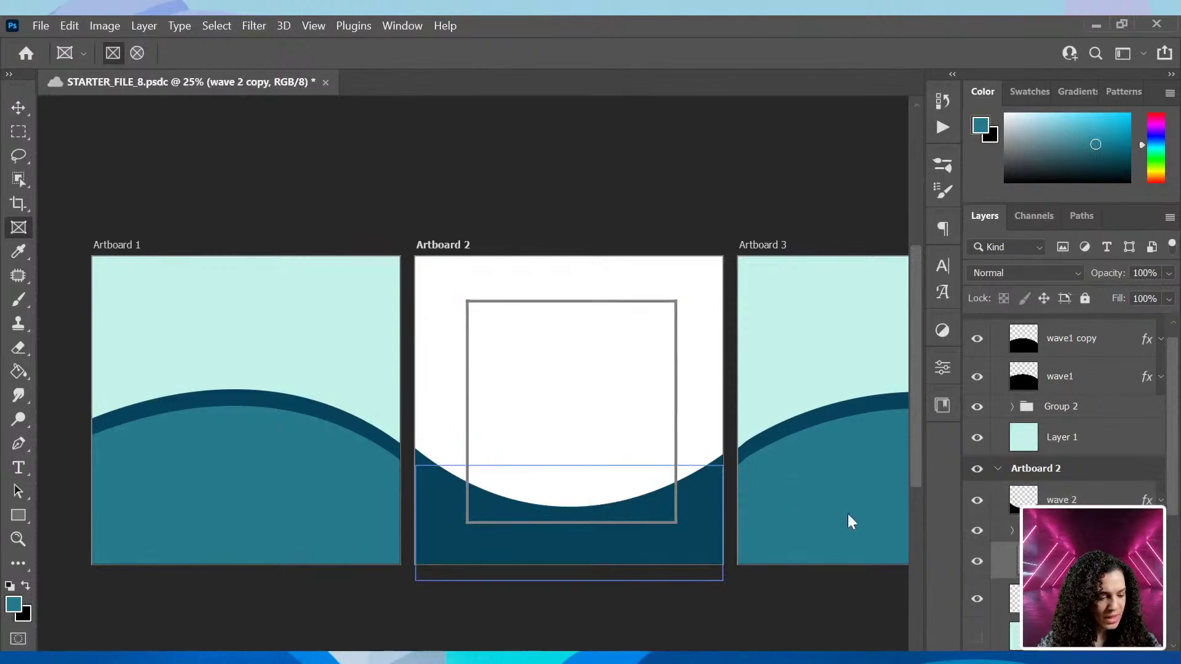
key(ctrl+z)
key(ctrl+z)
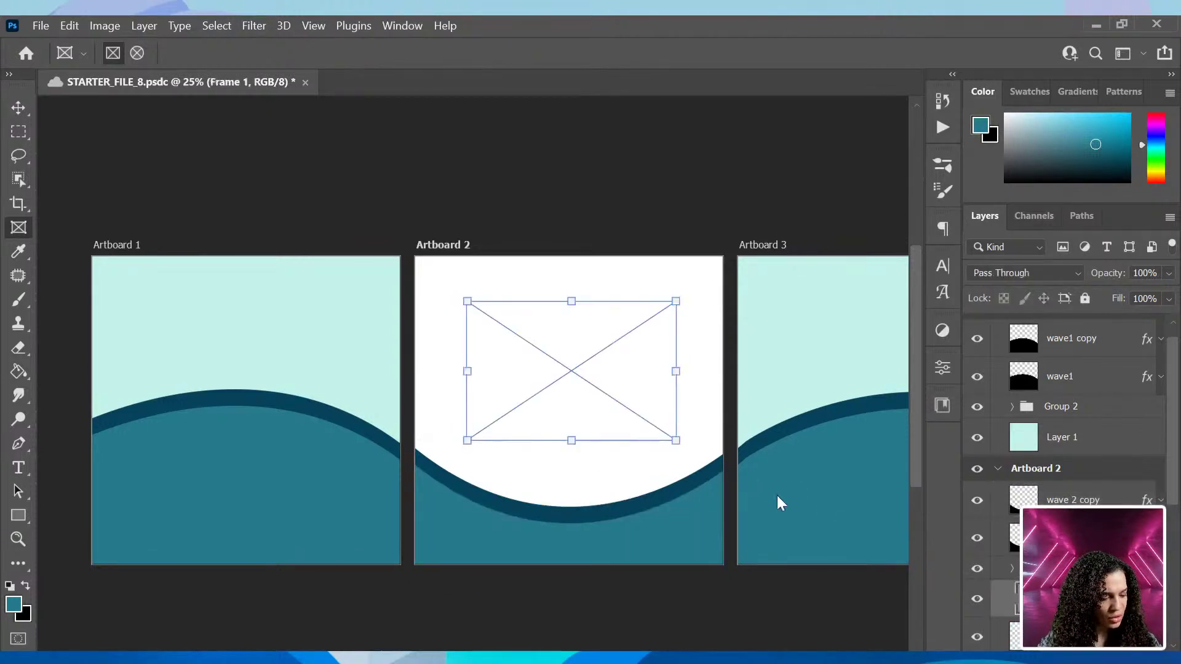
key(ctrl+z)
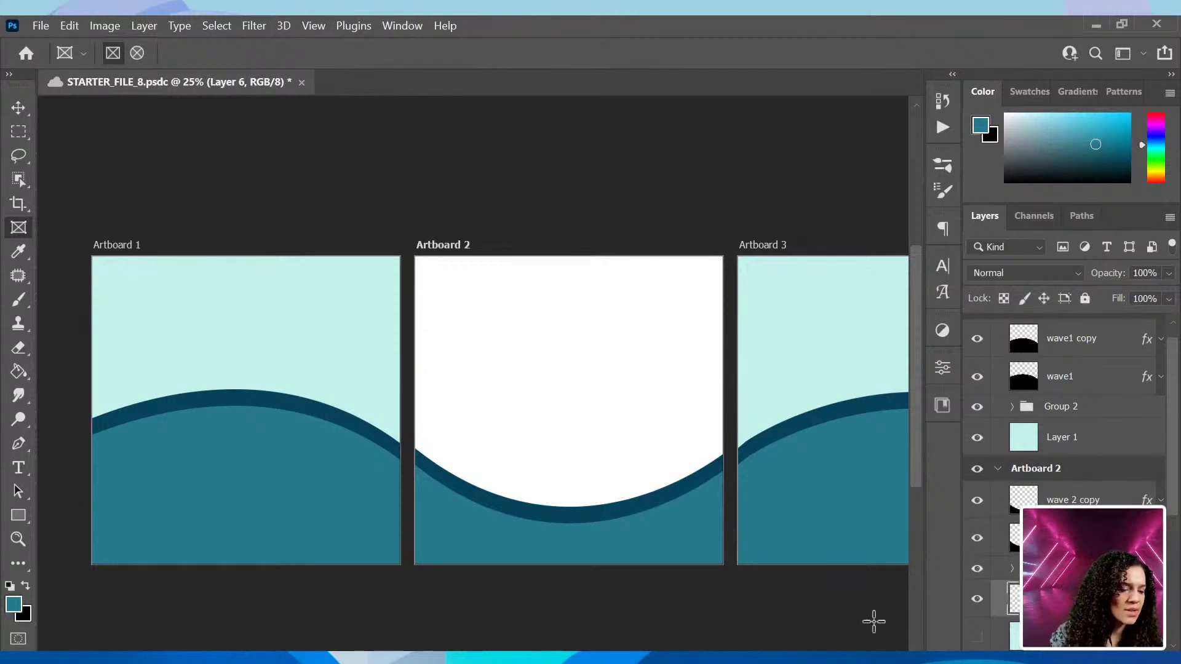
Place the manta ray photo from the Ocean Image Bank Photographs in the Create Waves library onto Artboard 2.
click(943, 406)
click(711, 170)
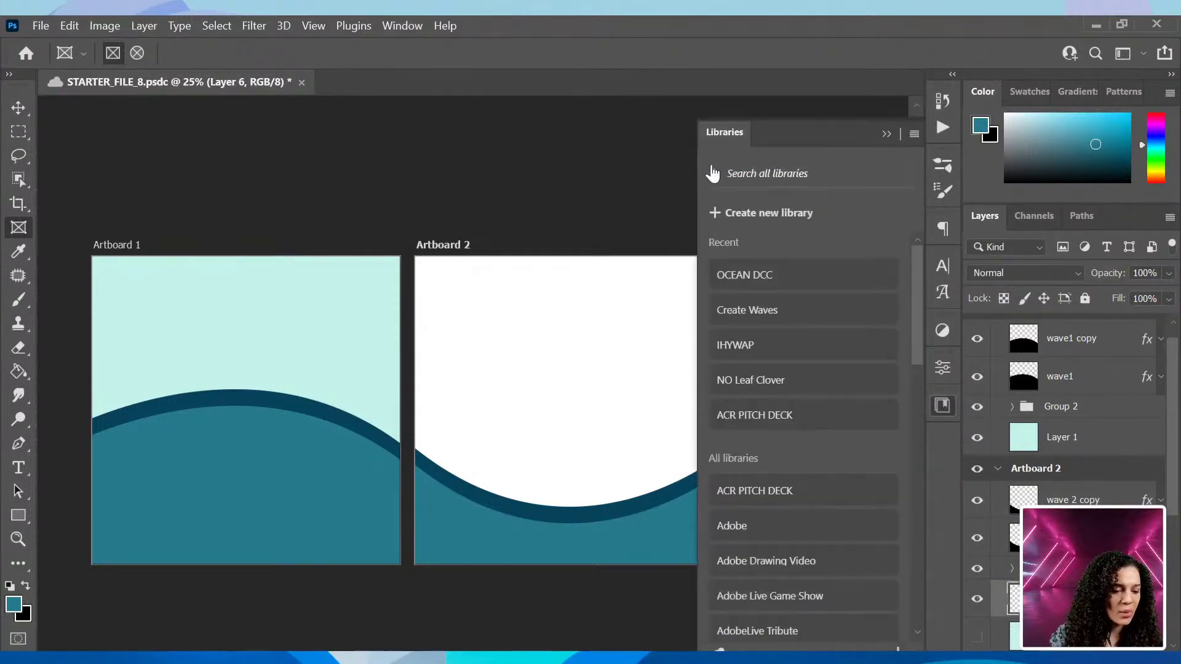
click(756, 310)
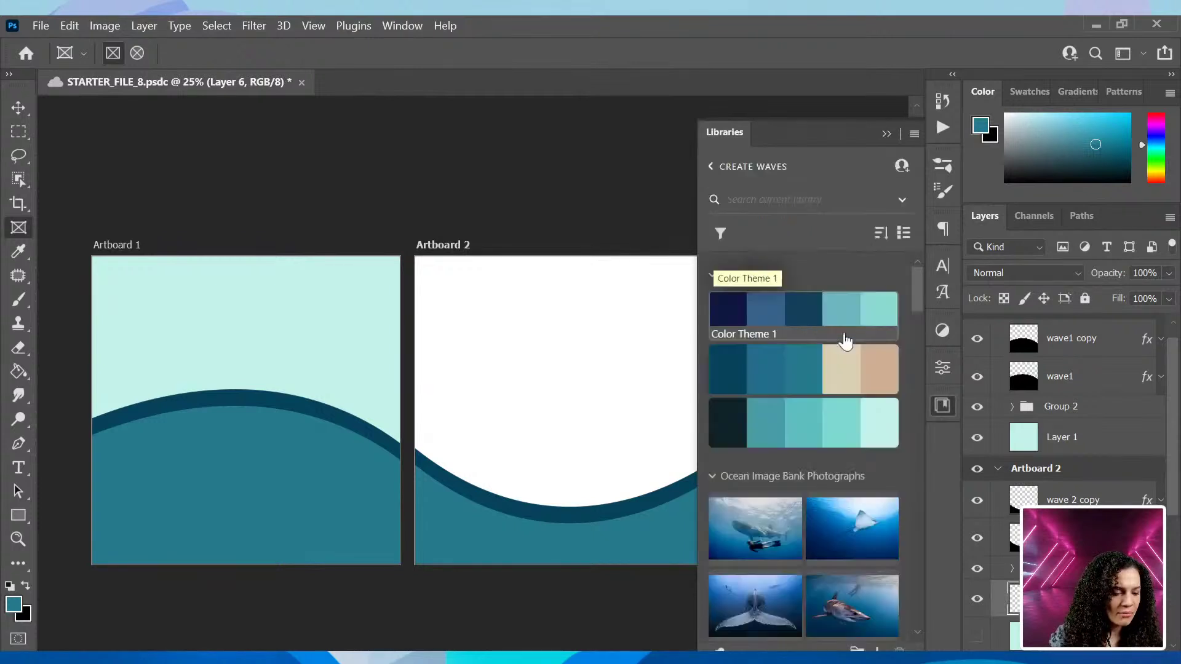
scroll(858, 523, down, 5)
scroll(860, 526, up, 2)
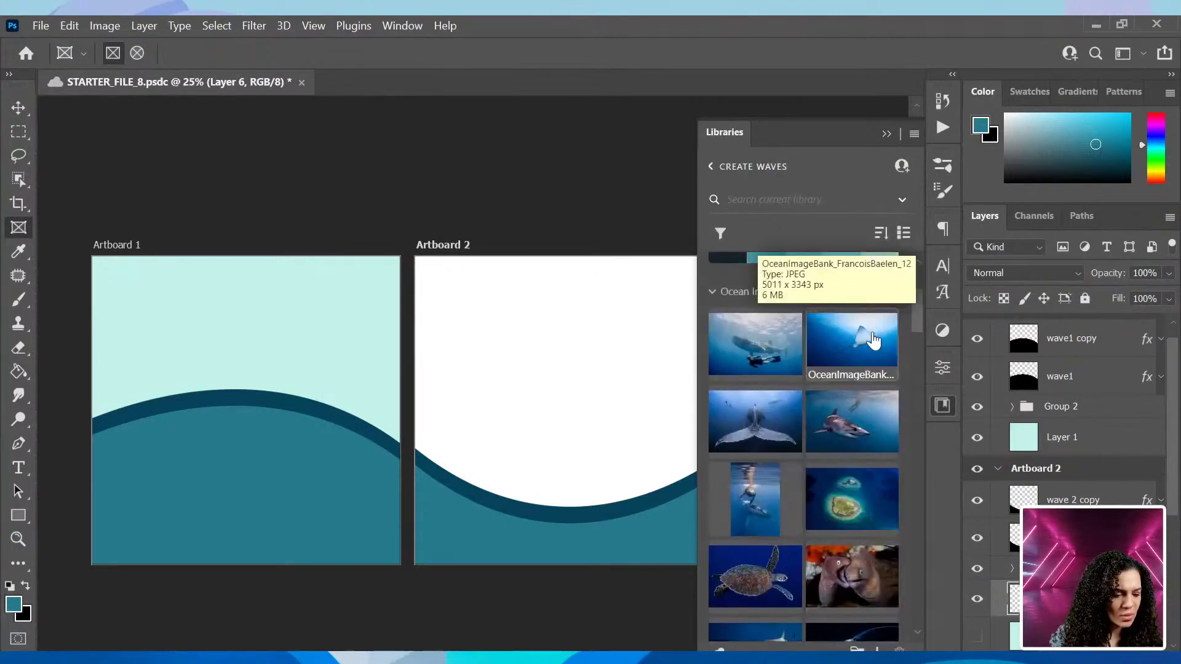
scroll(845, 399, down, 8)
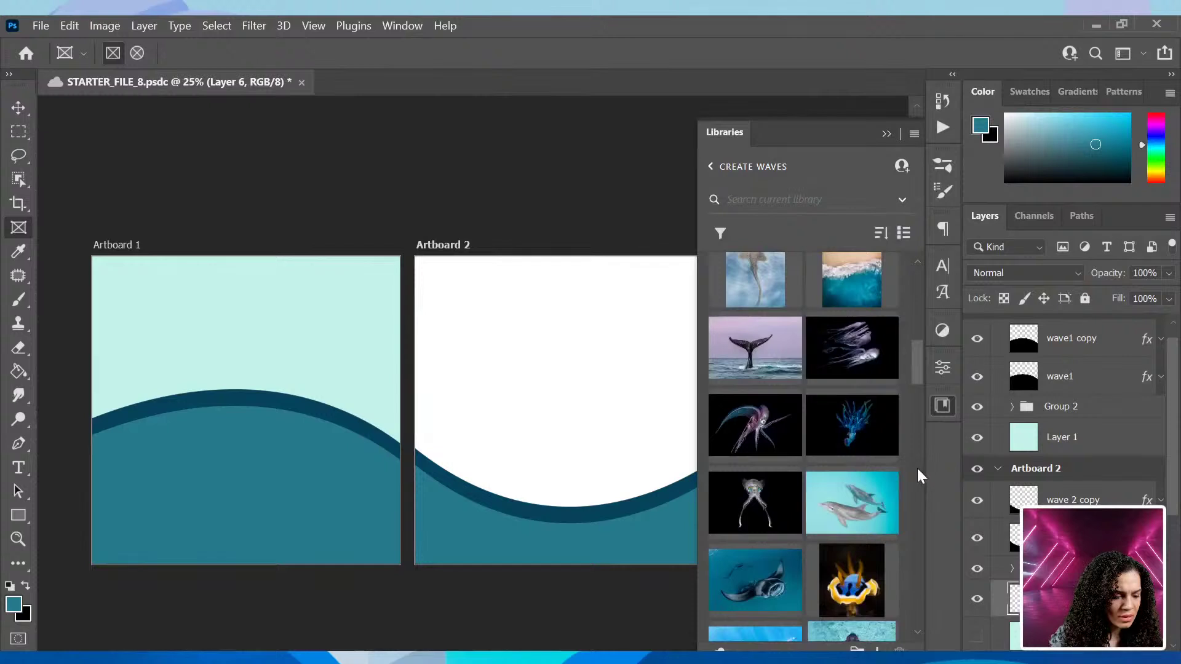
scroll(916, 472, down, 2)
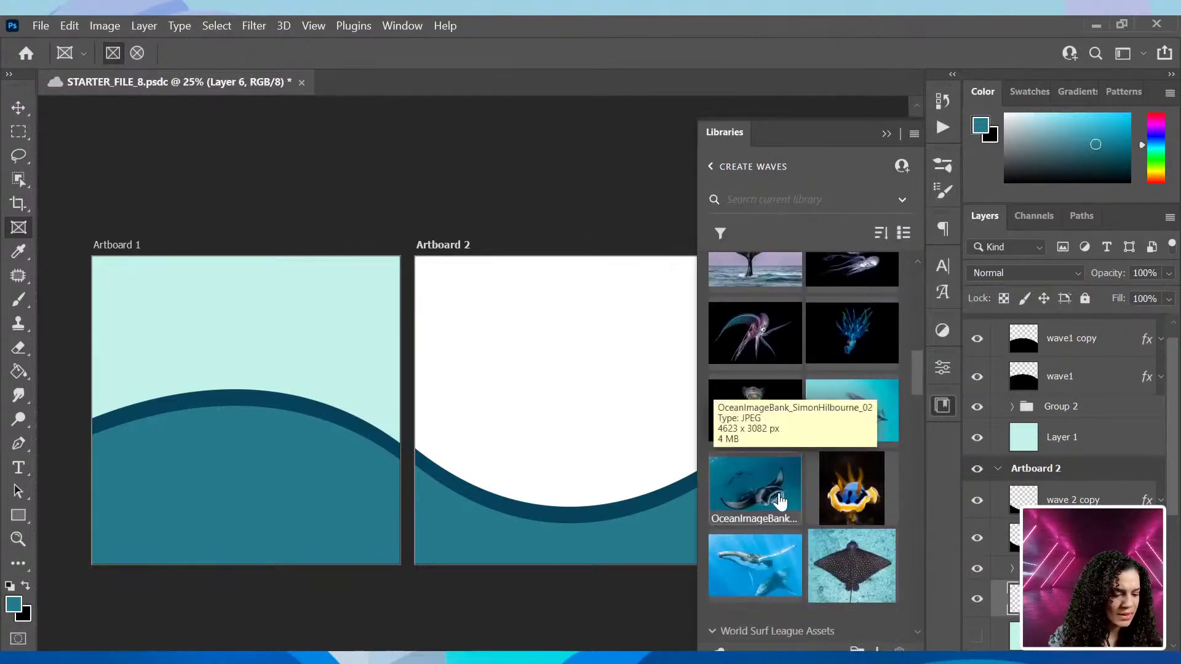
drag(769, 498, 618, 390)
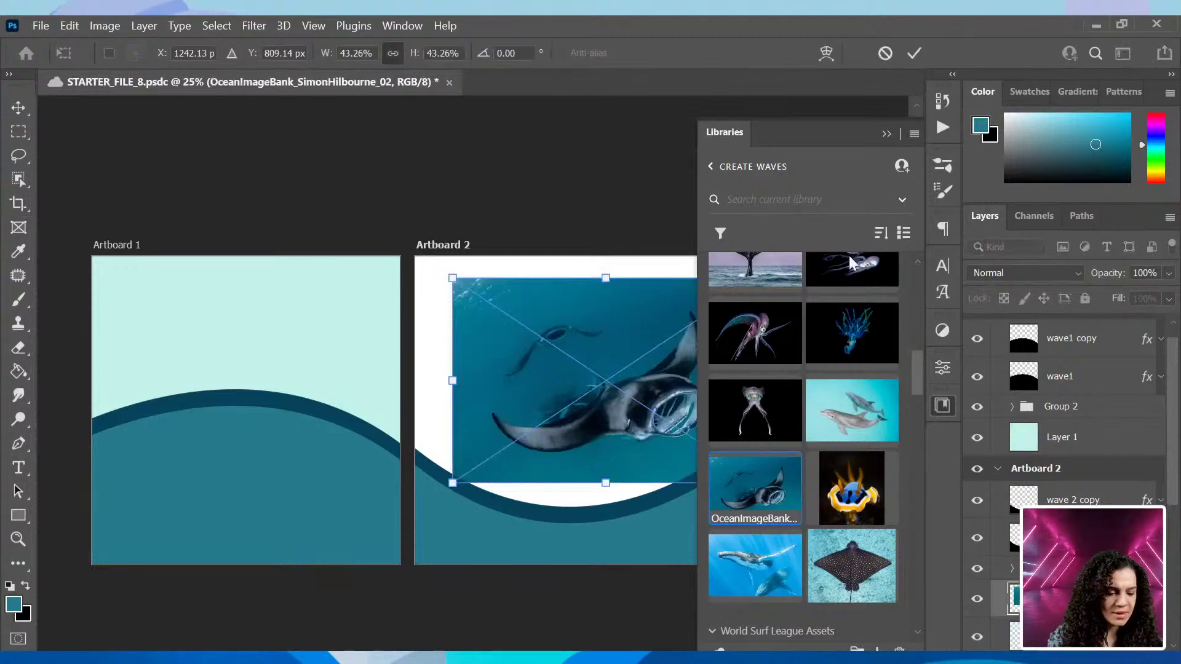
Scale the manta ray photo to about 61% and position it to fill Artboard 2 down behind the wave.
click(942, 406)
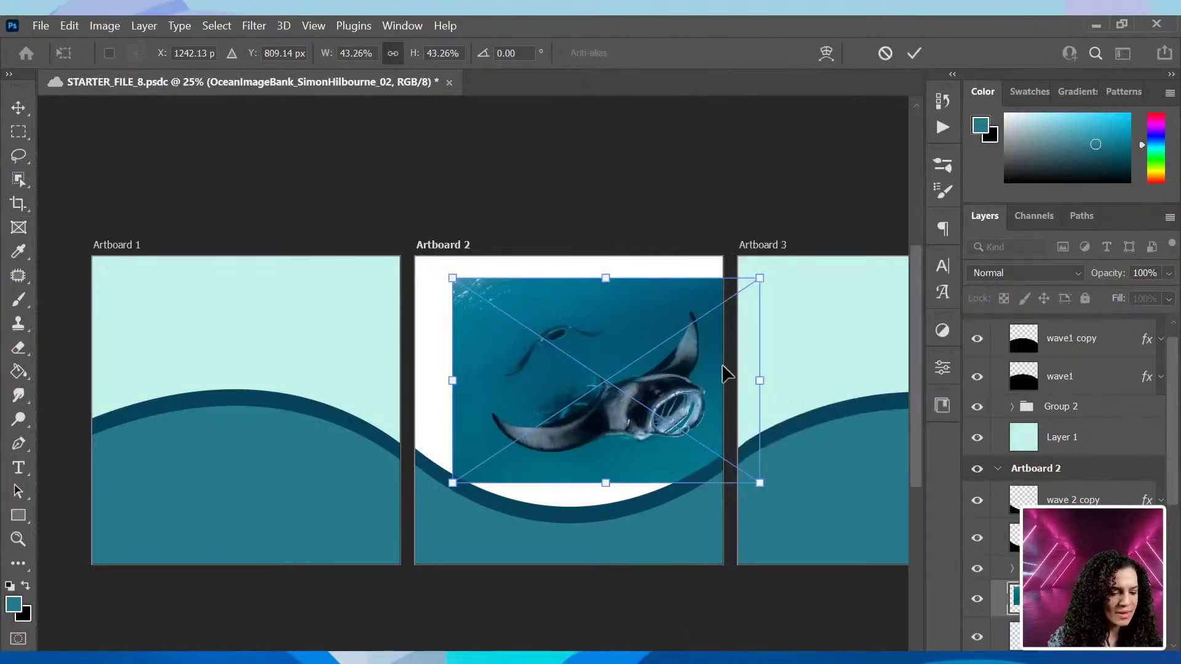
drag(663, 401, 626, 382)
scroll(984, 606, down, 2)
key(Return)
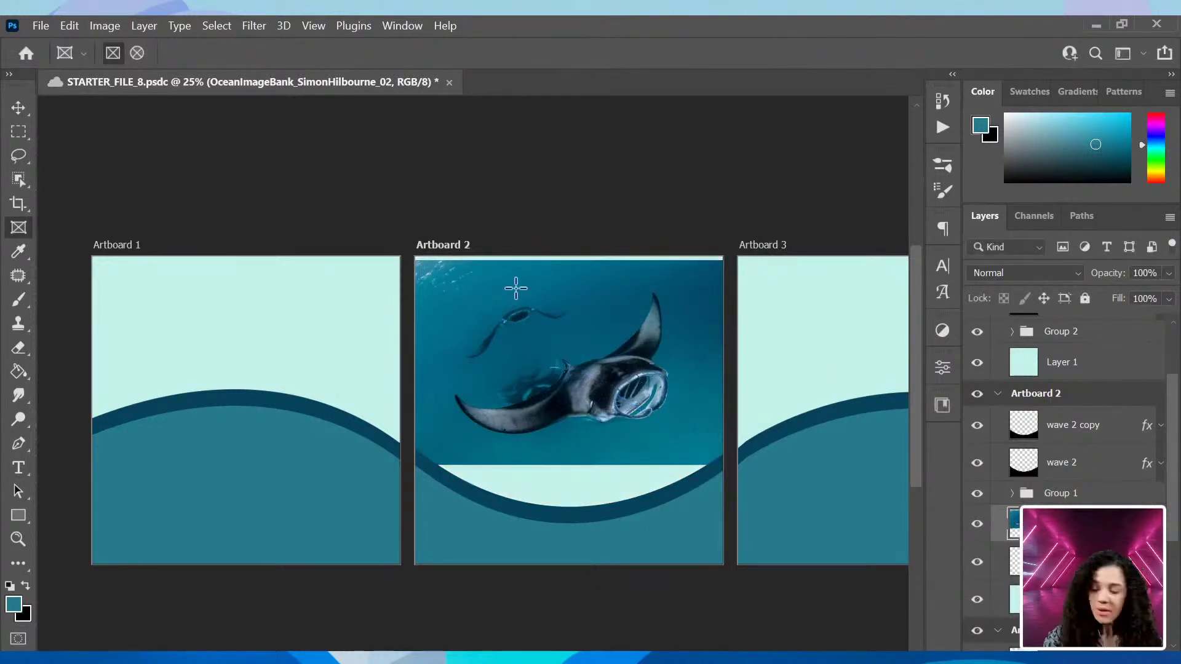
key(ctrl+t)
drag(722, 258, 781, 209)
drag(641, 357, 610, 472)
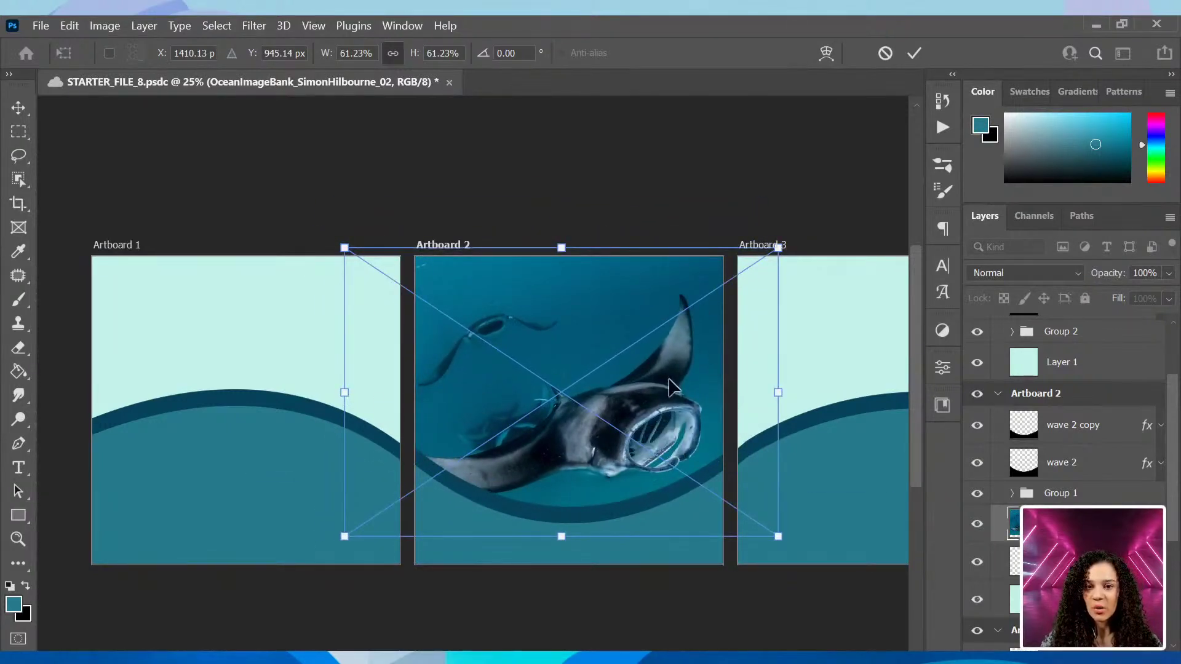
key(Return)
Try to draw a rectangular frame over the manta ray photo with the waves still visible, and undo it.
key(k)
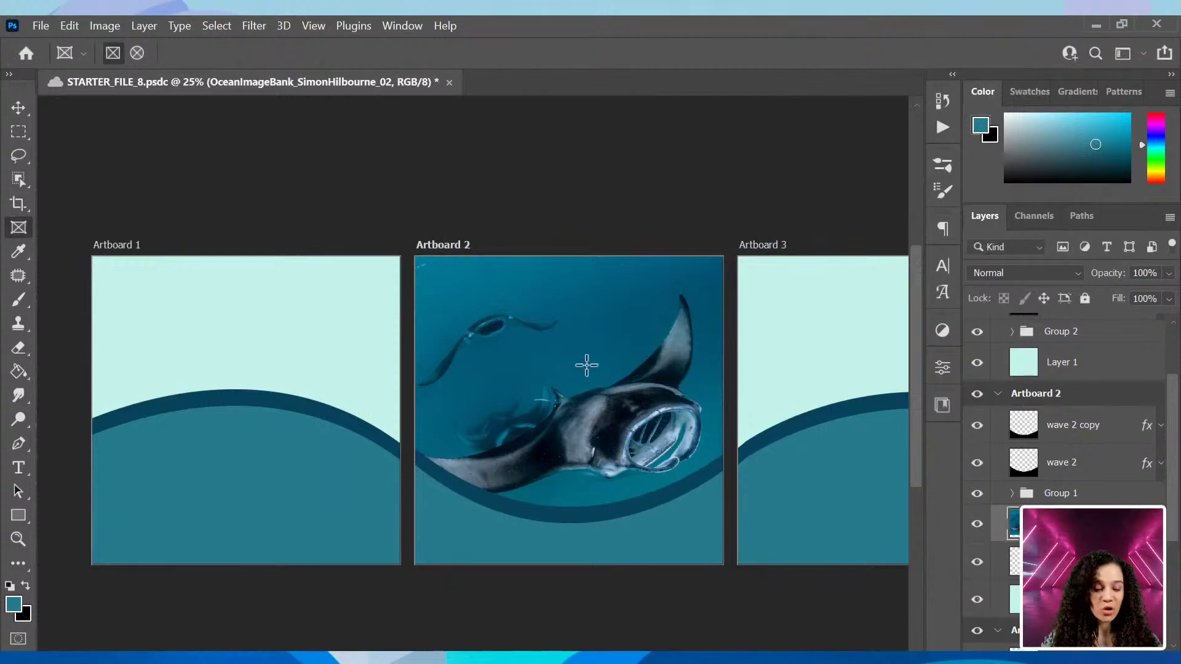
drag(456, 296, 690, 535)
key(ctrl+z)
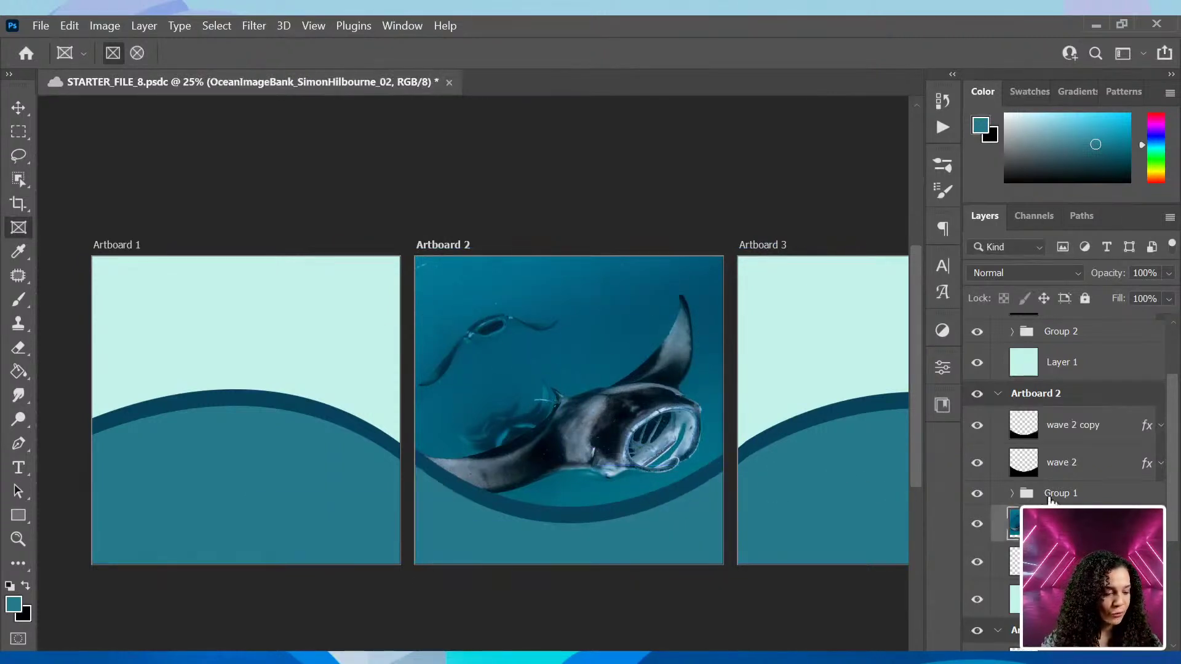
Hide the wave 2 copy and wave 2 layers and draw a rectangular frame around the manta ray in Artboard 2.
click(977, 426)
click(977, 464)
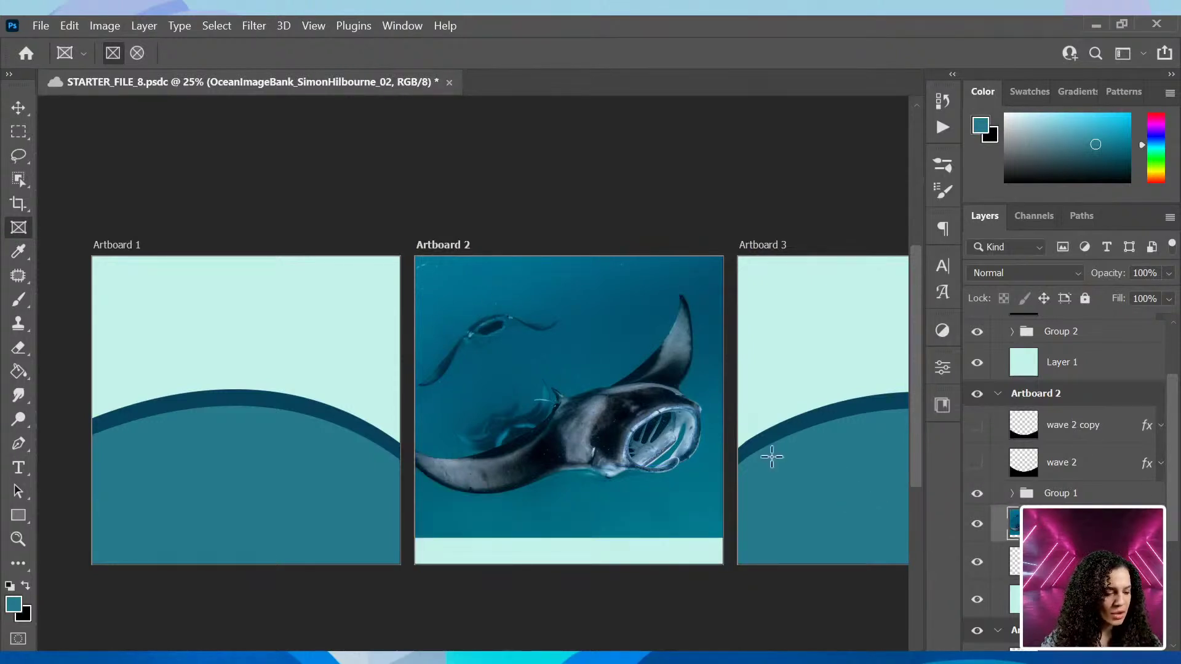
drag(446, 297, 703, 521)
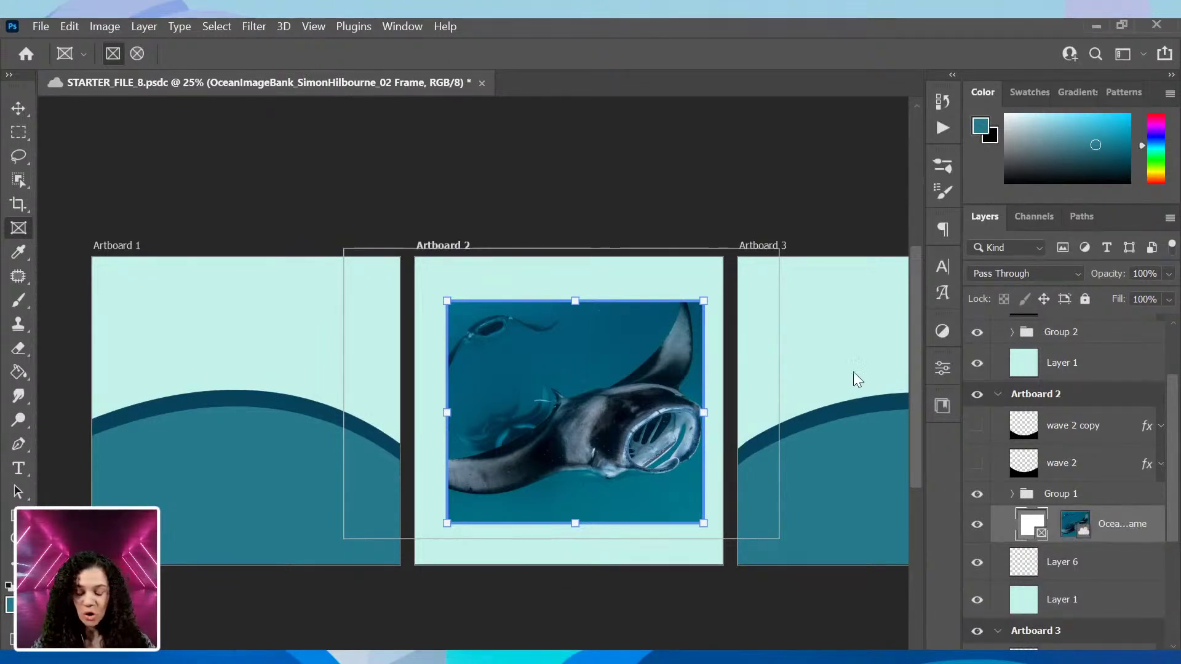
Move the photo frame to X 1000 px, Y 880 px in Artboard 2, and undo the trial enlargement.
key(ctrl+t)
mouse_move(626, 421)
mouse_down()
mouse_move(654, 403)
mouse_move(593, 417)
mouse_move(659, 392)
mouse_move(641, 458)
mouse_move(621, 382)
mouse_move(693, 424)
mouse_move(603, 406)
mouse_move(622, 406)
mouse_up()
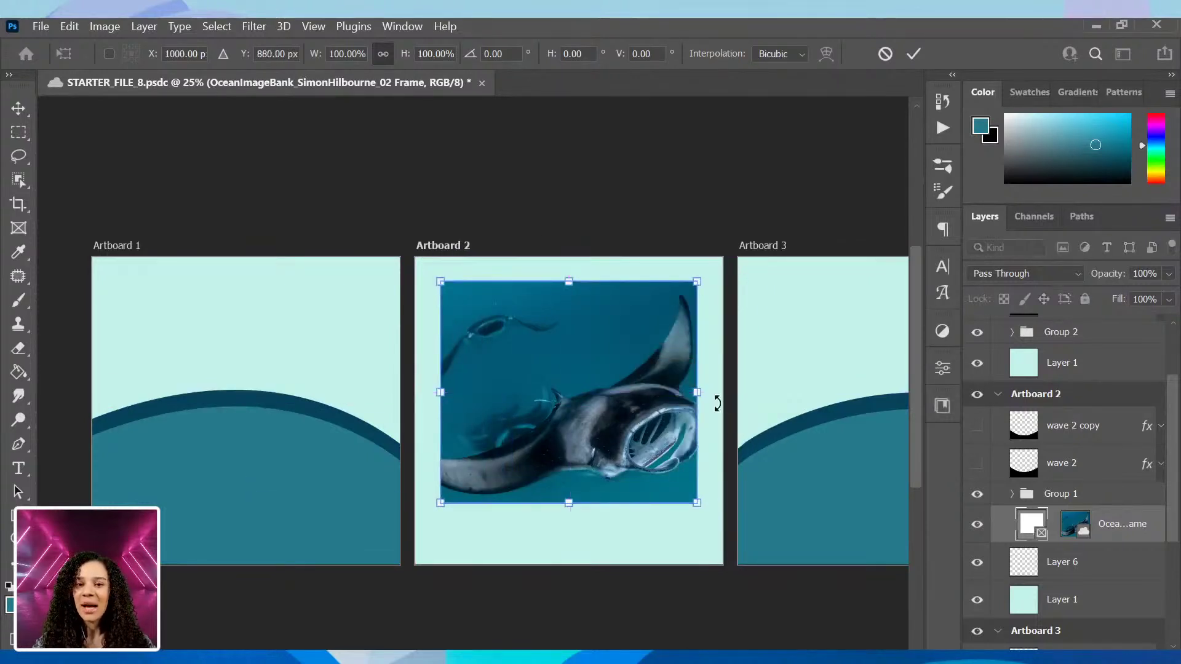
mouse_move(691, 392)
mouse_down()
mouse_move(677, 391)
mouse_move(694, 392)
mouse_up()
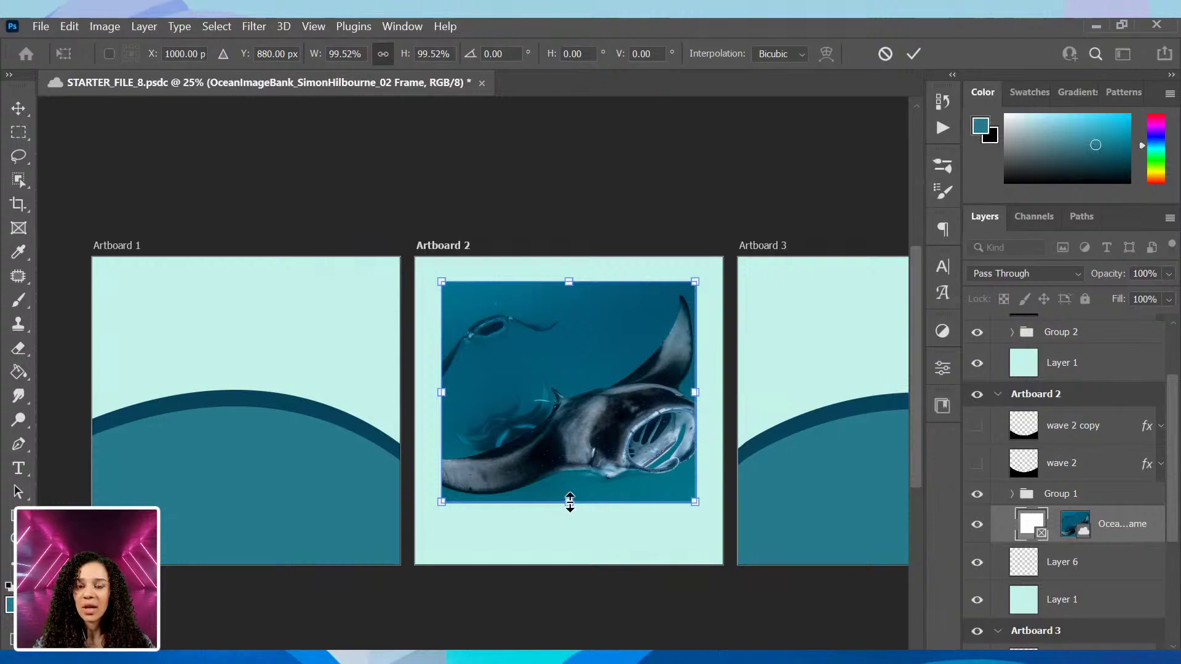
drag(569, 502, 570, 535)
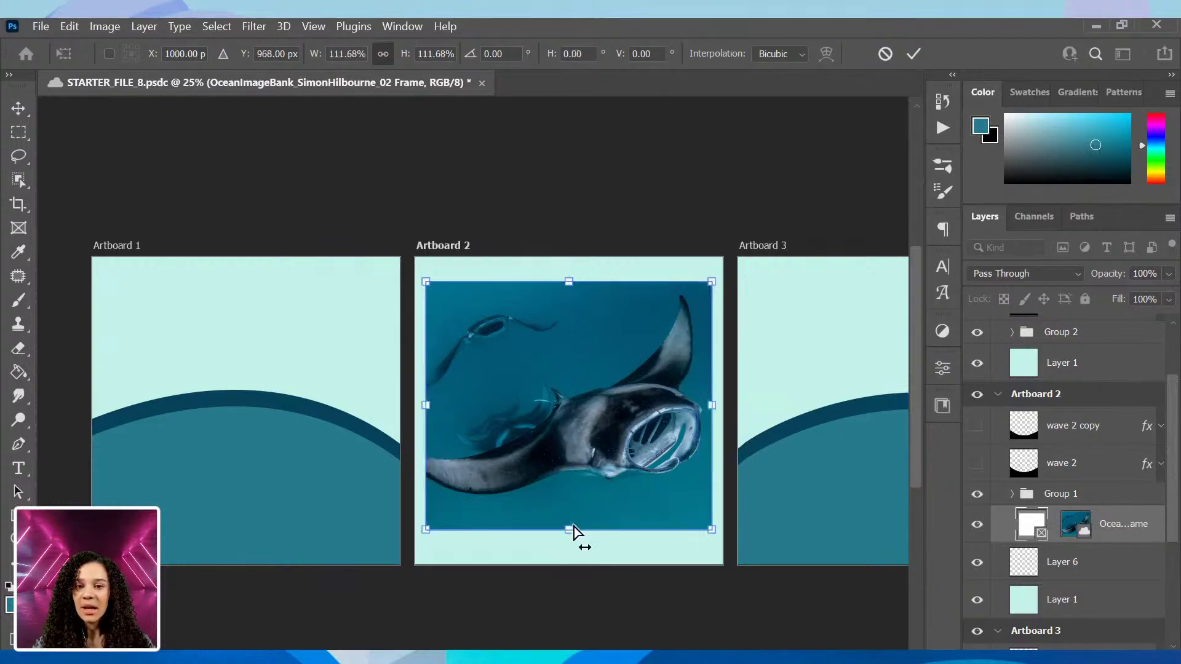
key(ctrl+z)
Shift the manta ray photo slightly left and up inside its frame, and show the wave 2 and wave 2 copy layers again.
click(1075, 526)
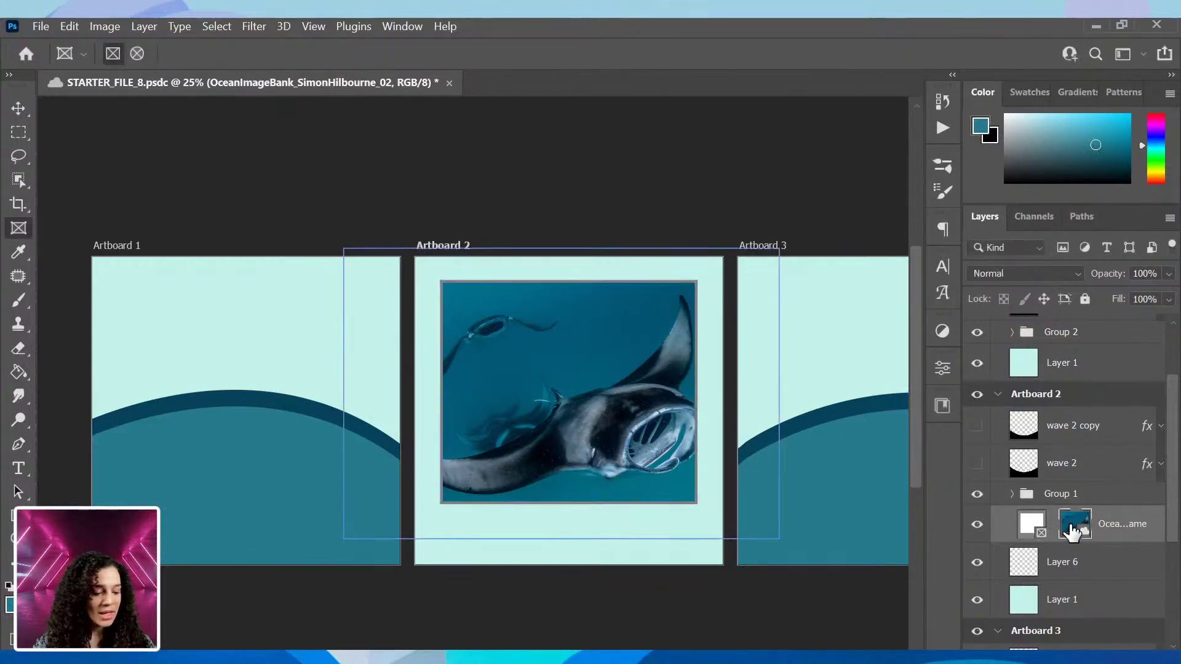
key(ctrl+t)
mouse_move(627, 433)
mouse_down()
mouse_move(581, 376)
mouse_move(639, 463)
mouse_move(611, 416)
mouse_move(650, 432)
mouse_move(591, 427)
mouse_move(618, 430)
mouse_up()
key(Return)
click(977, 465)
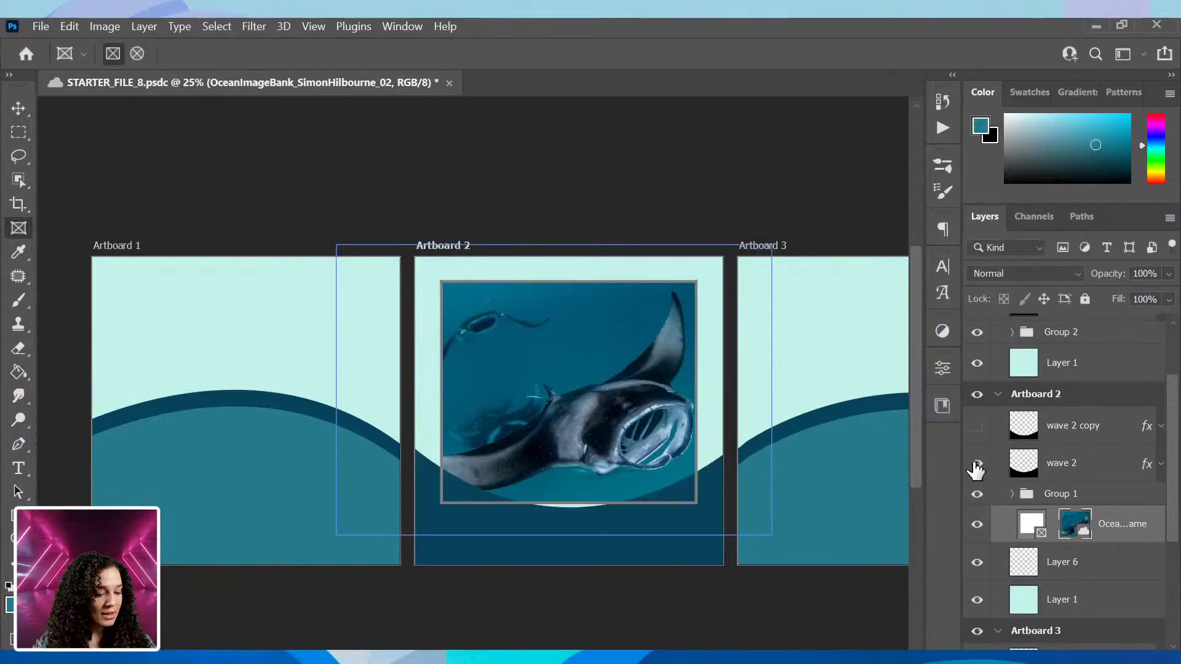
click(977, 425)
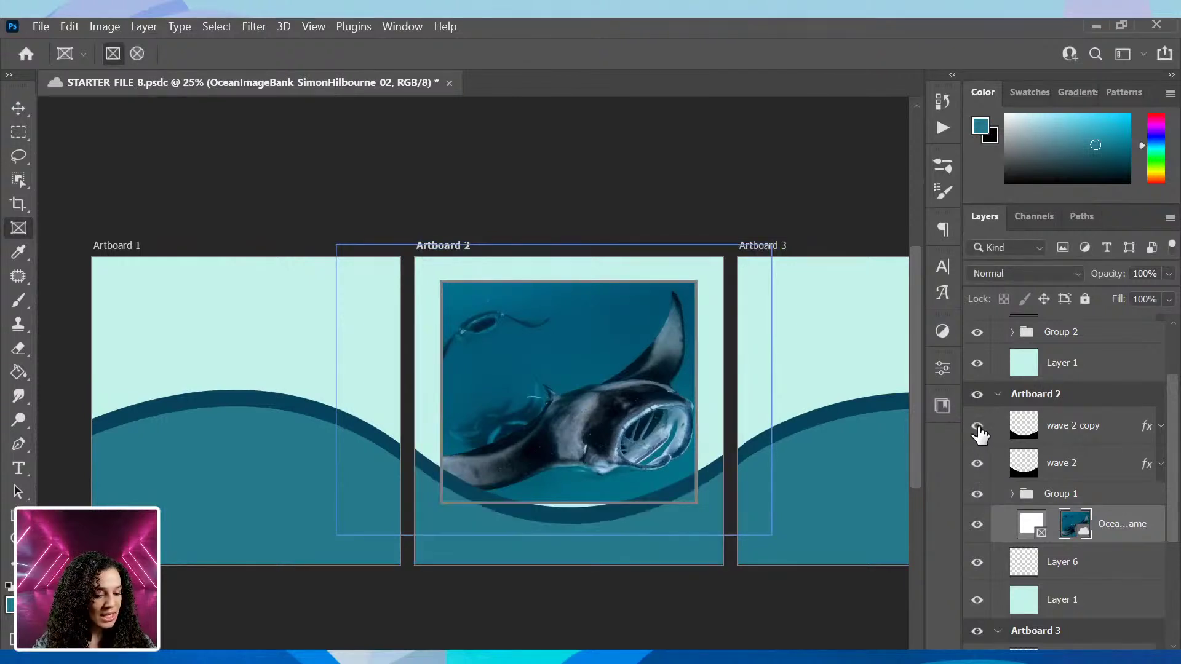
Move the photo frame down to Y 1012 px so its lower edge tucks behind the wave, and select Layer 6.
click(1115, 495)
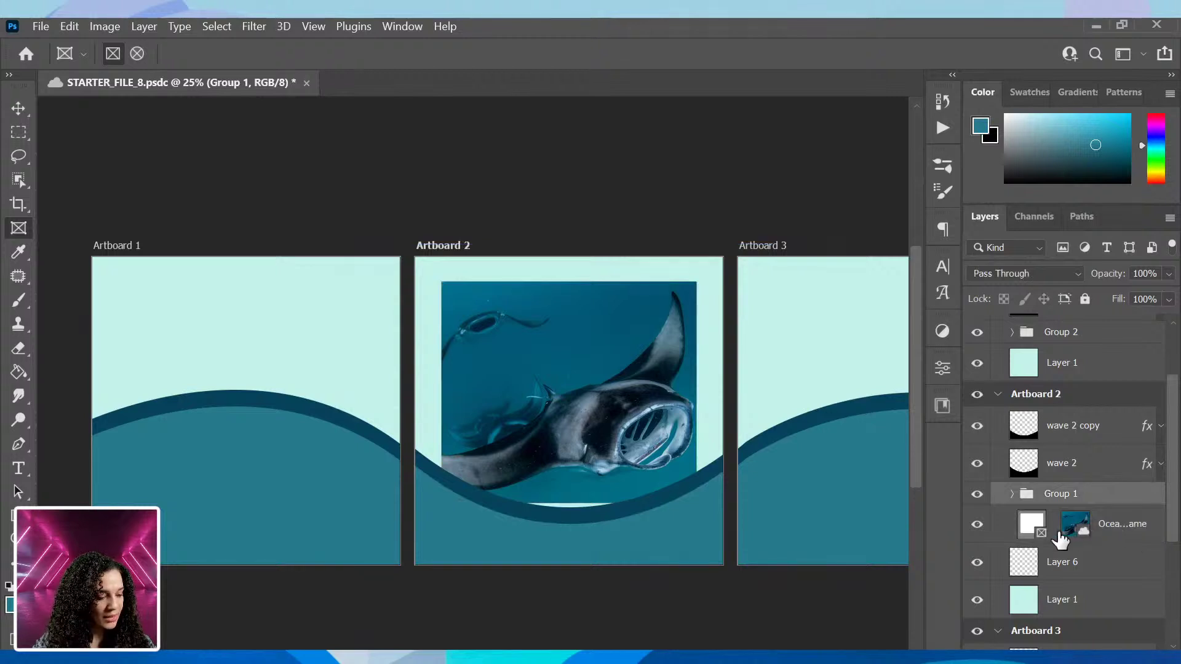
click(1034, 528)
key(ctrl+t)
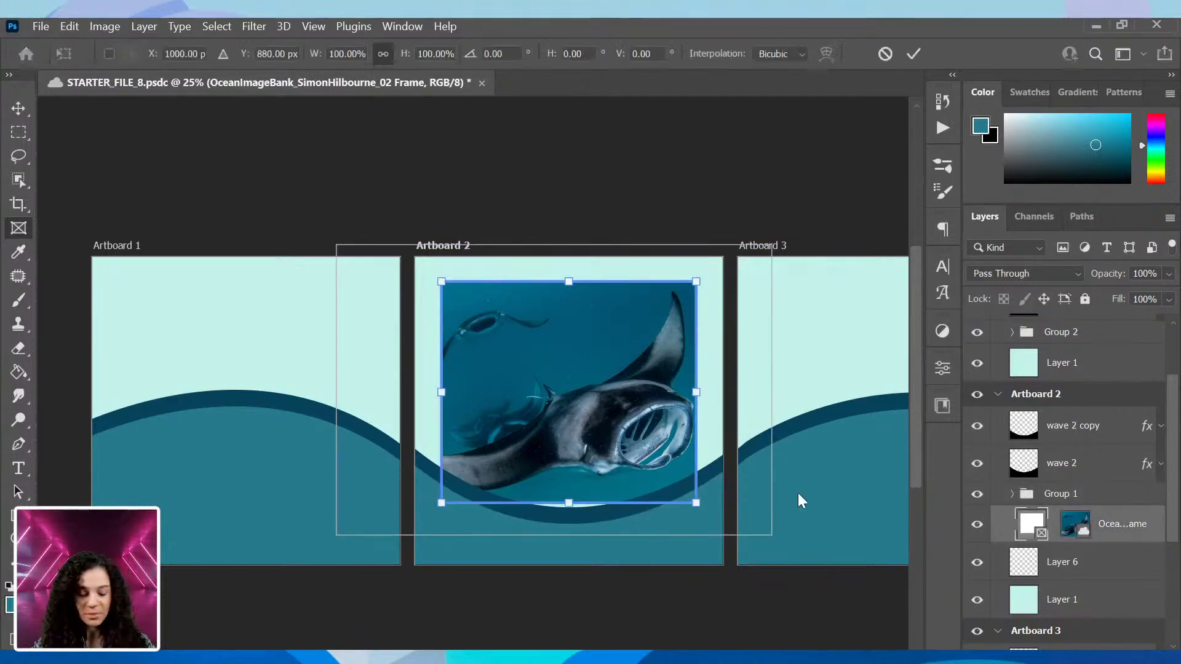
drag(651, 461, 652, 481)
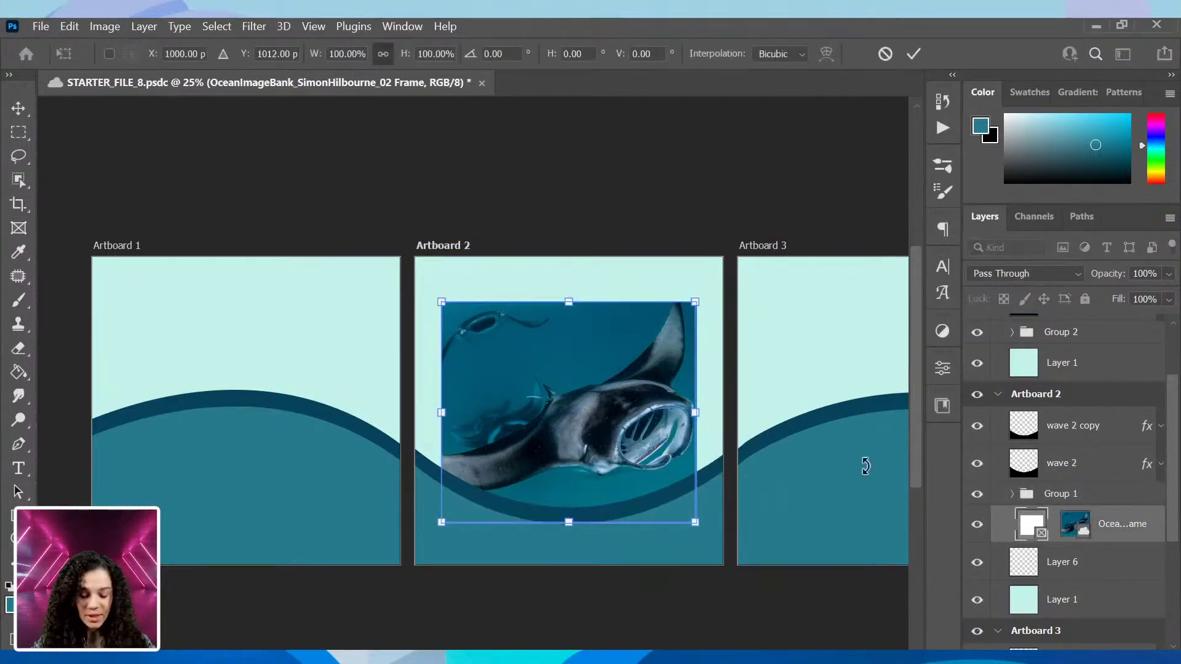
key(Return)
click(1147, 564)
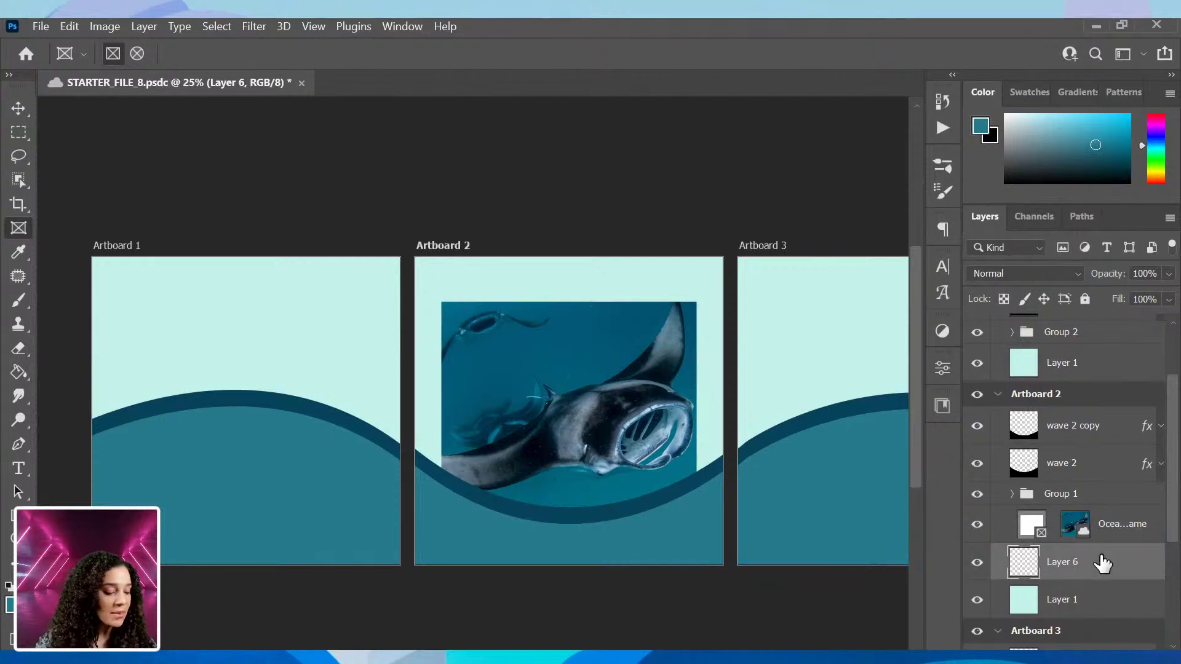
Add a placeholder paragraph text box to the upper part of Artboard 1 and shorten it to end above the wave.
key(t)
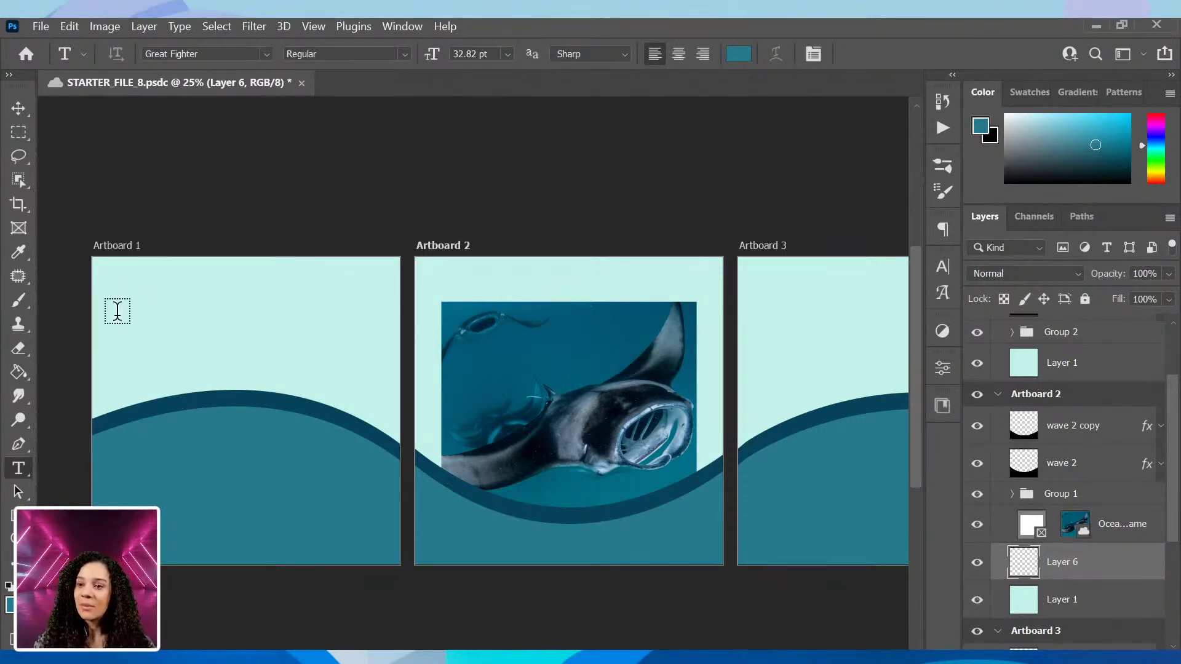
drag(147, 353, 369, 443)
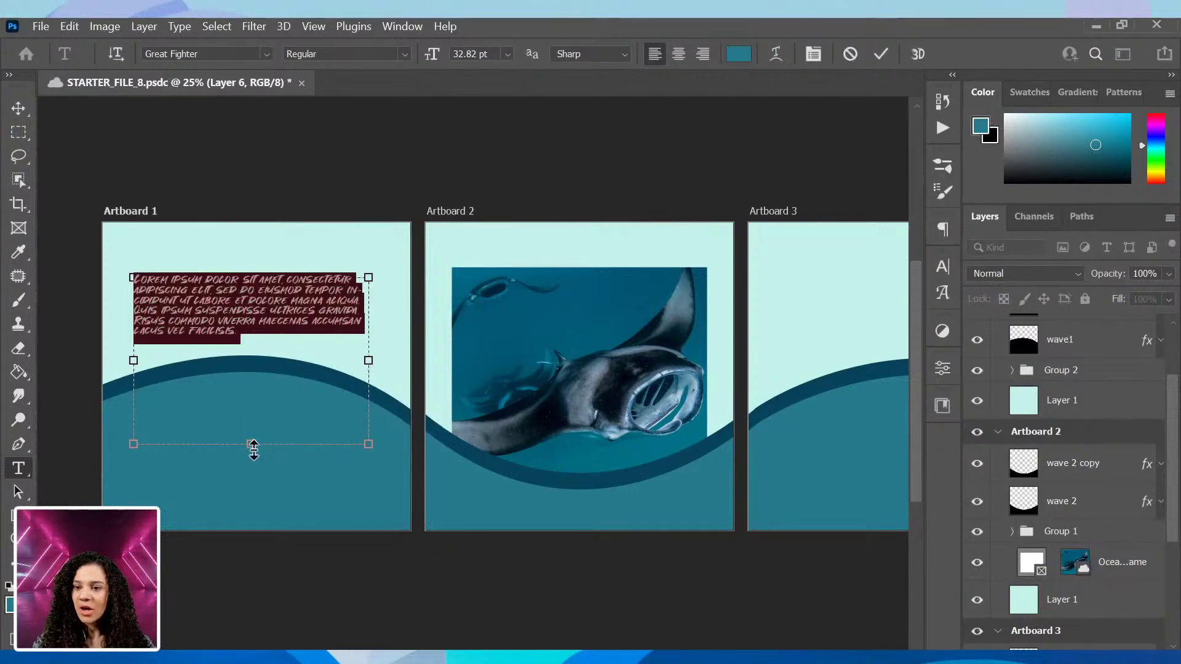
drag(250, 445, 267, 348)
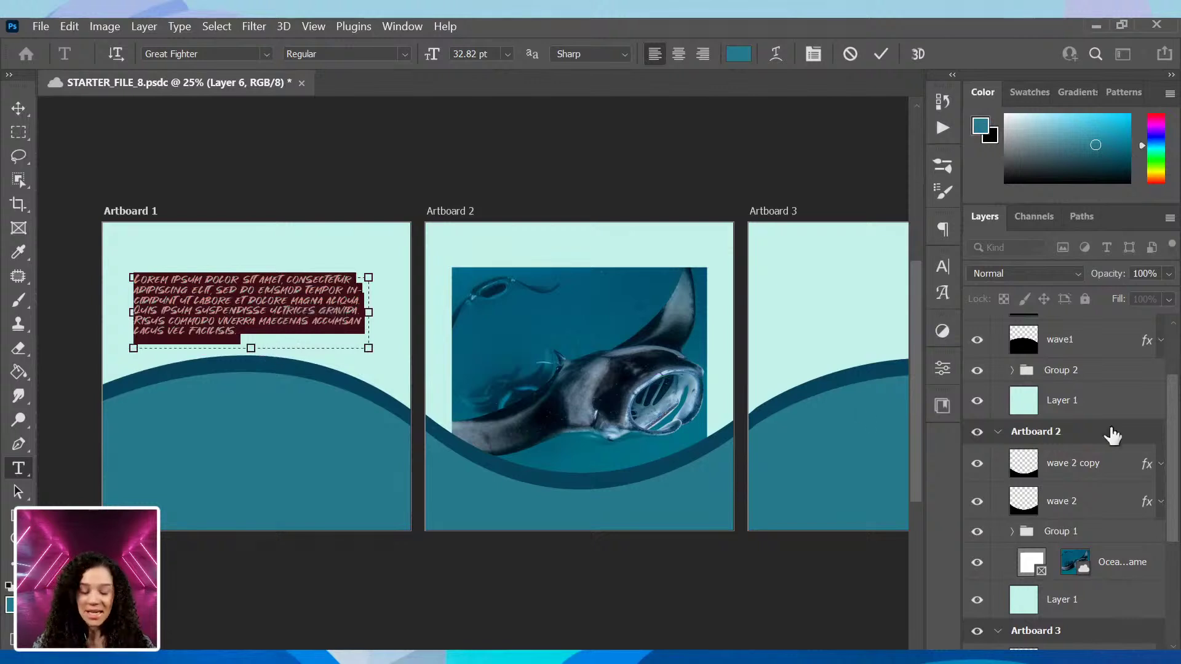
scroll(1082, 387, up, 3)
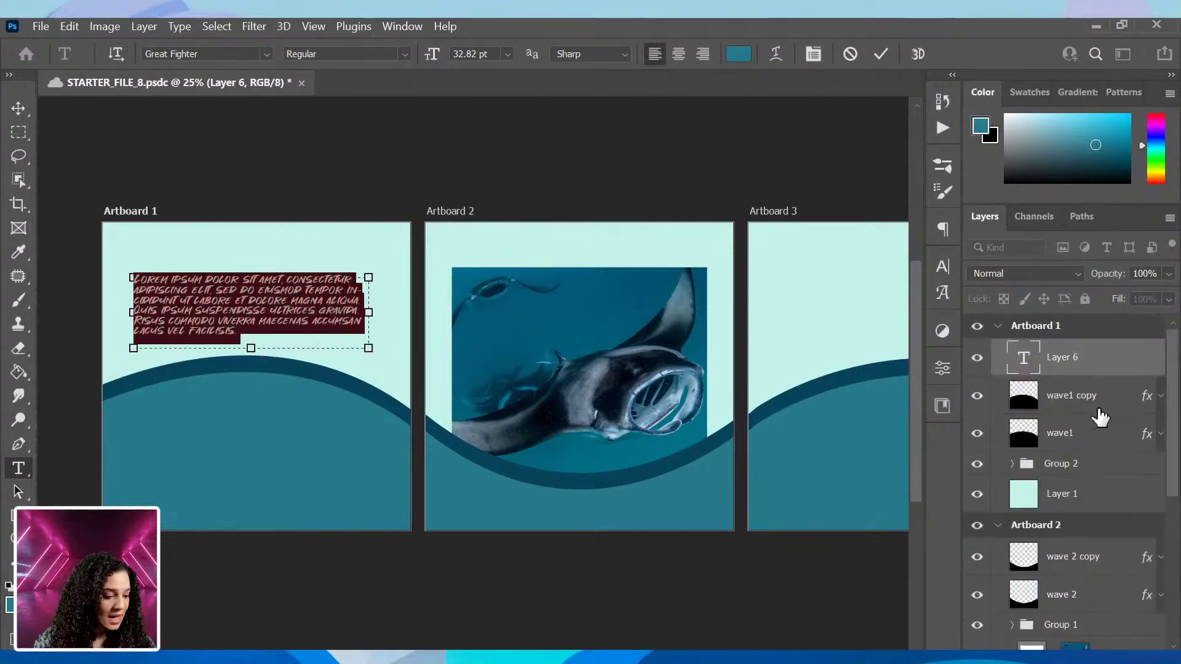
Center the placeholder paragraph horizontally in Artboard 1 at X 1000 px, Y 536 px.
click(1110, 366)
key(ctrl+t)
drag(276, 298, 278, 289)
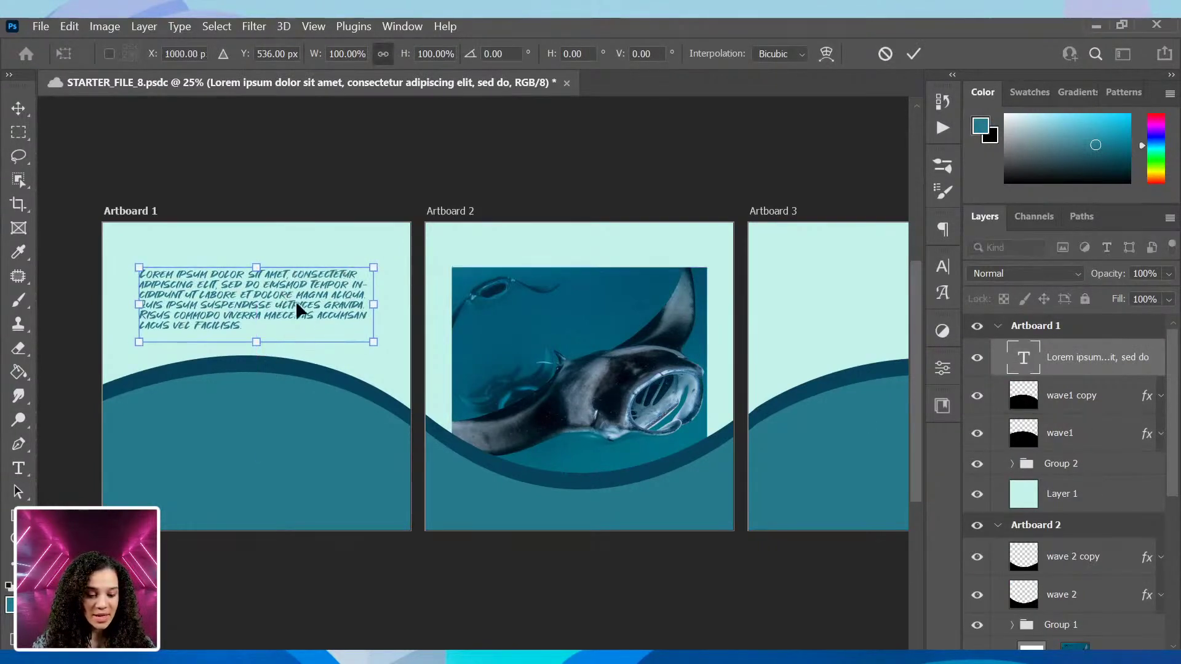
key(Return)
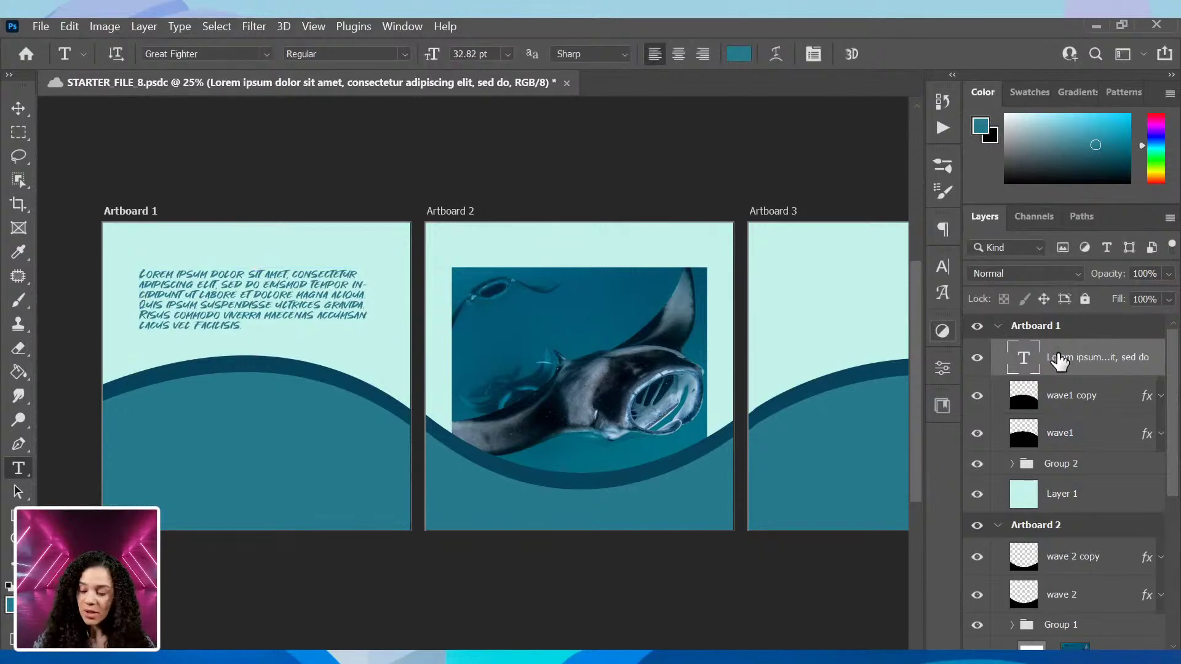
Duplicate the placeholder paragraph and place the copy above the wave layers in Artboard 3.
key(ctrl+j)
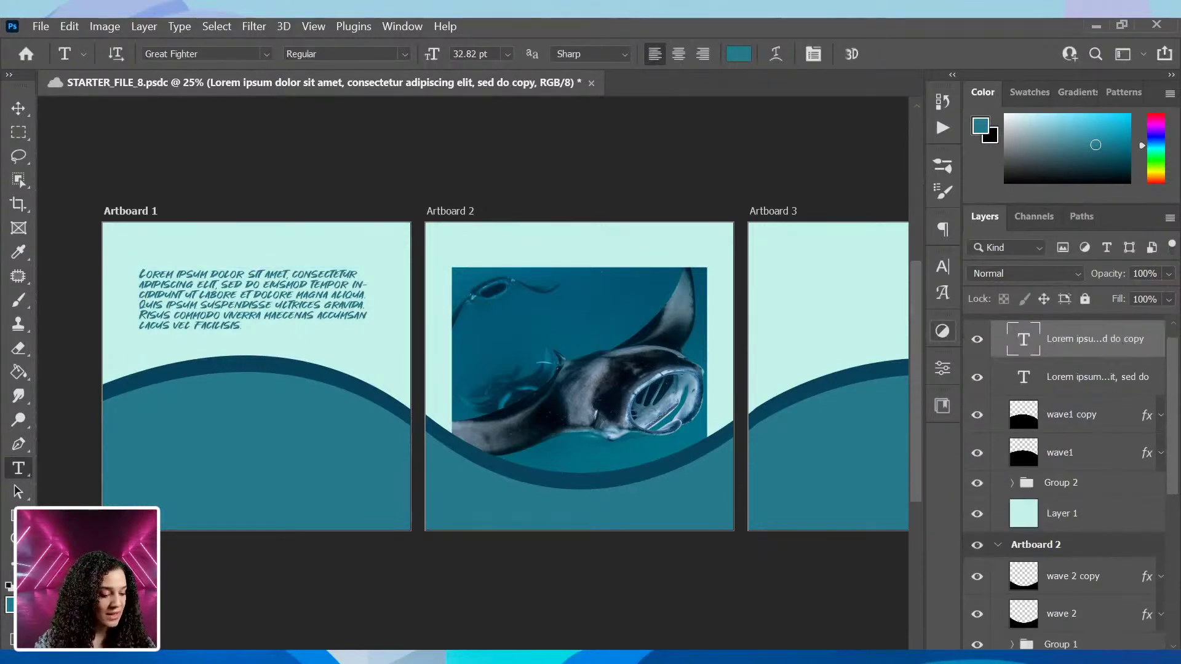
drag(1094, 339, 1082, 584)
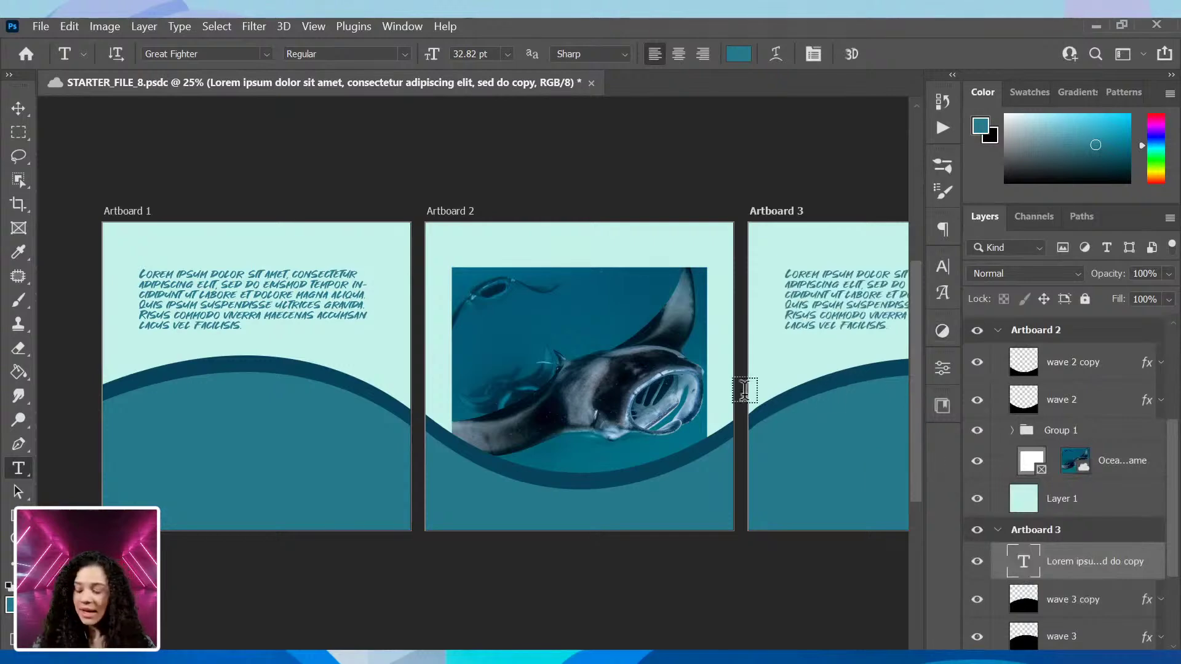
key(ctrl+t)
key(Return)
key(ctrl+minus)
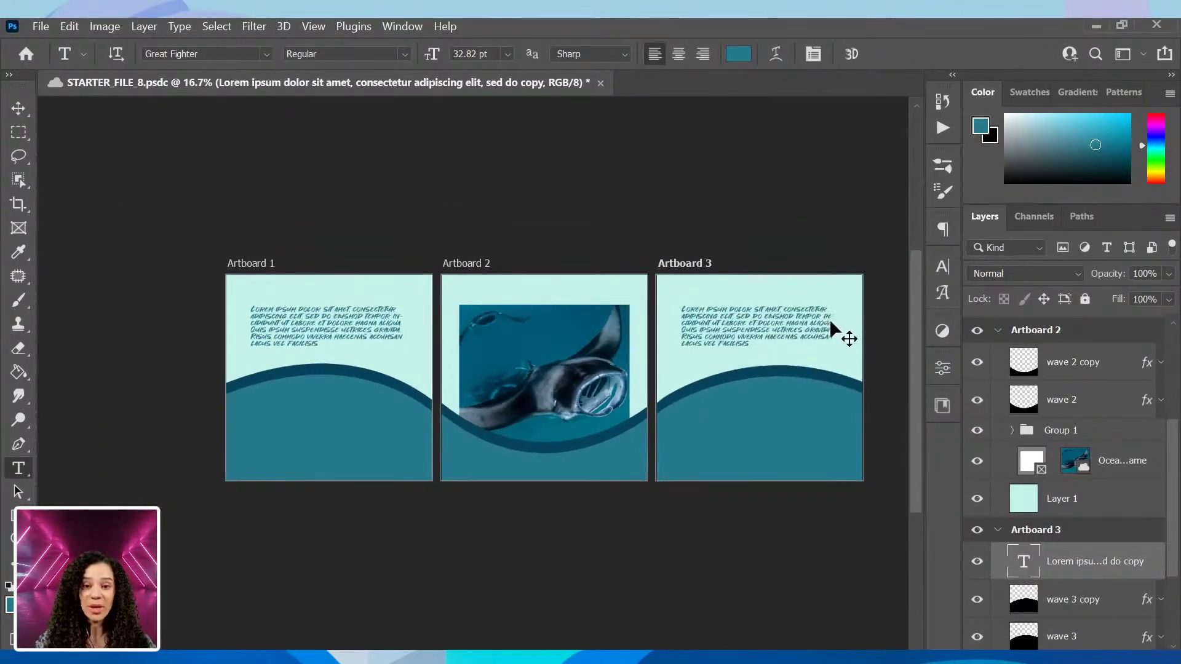
key(ctrl+plus)
key(ctrl+minus)
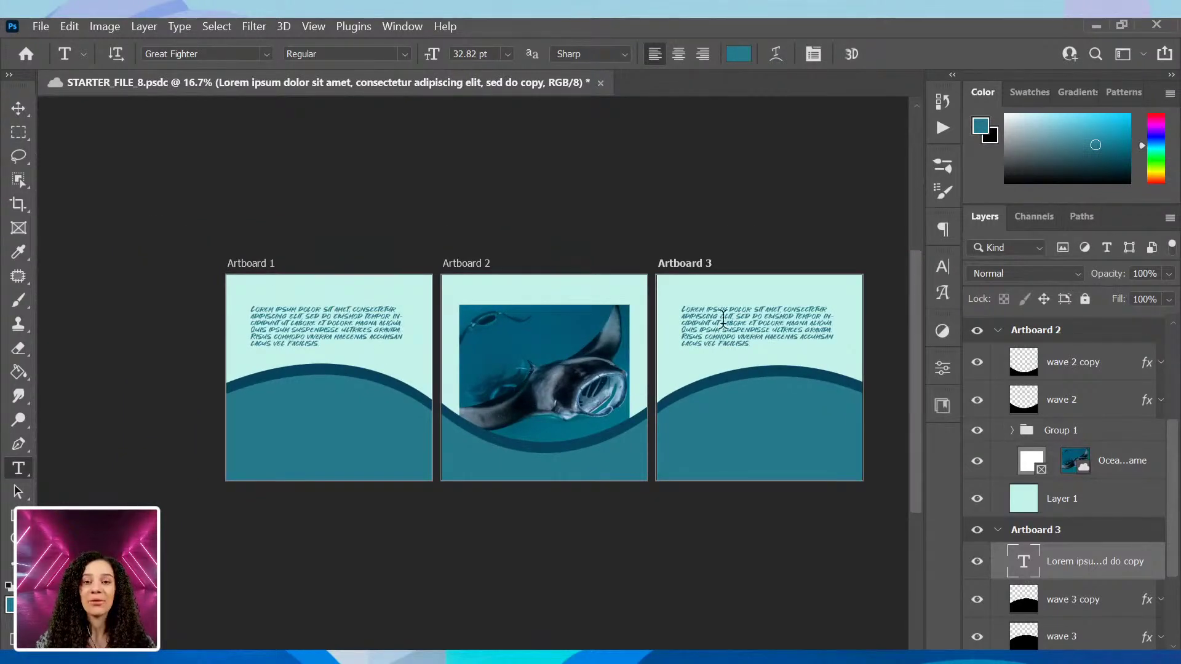
key(ctrl+plus)
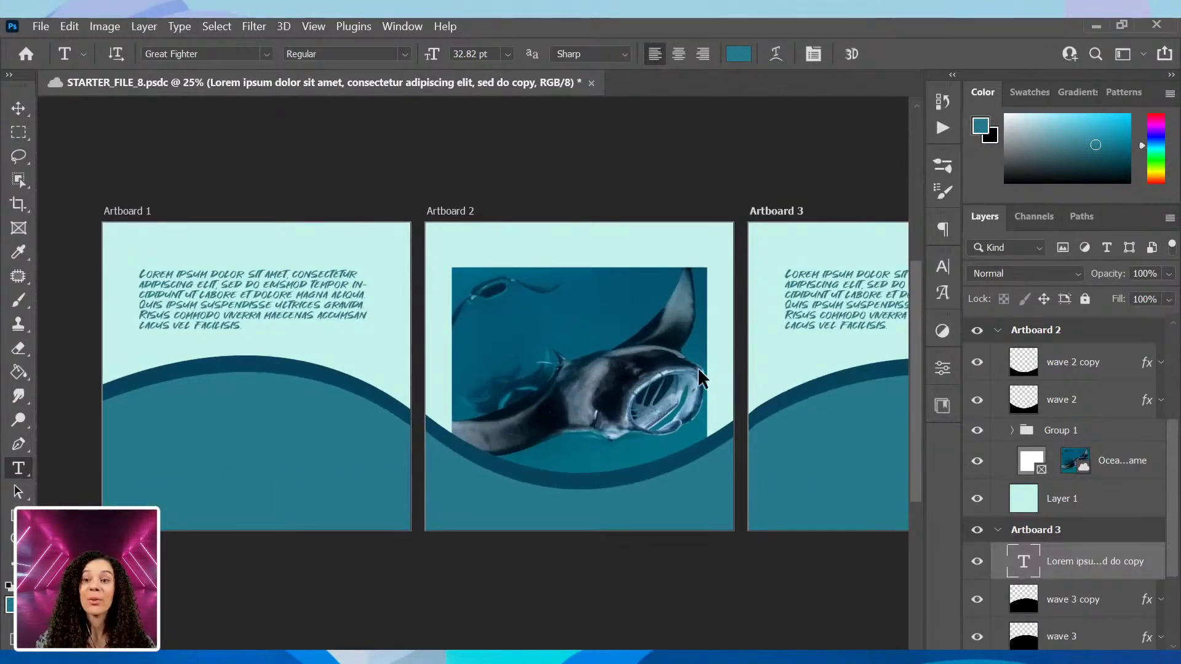
Add a Lorem Ipsum title above the paragraph in Artboard 1 and enlarge it to 63.4 pt.
click(142, 248)
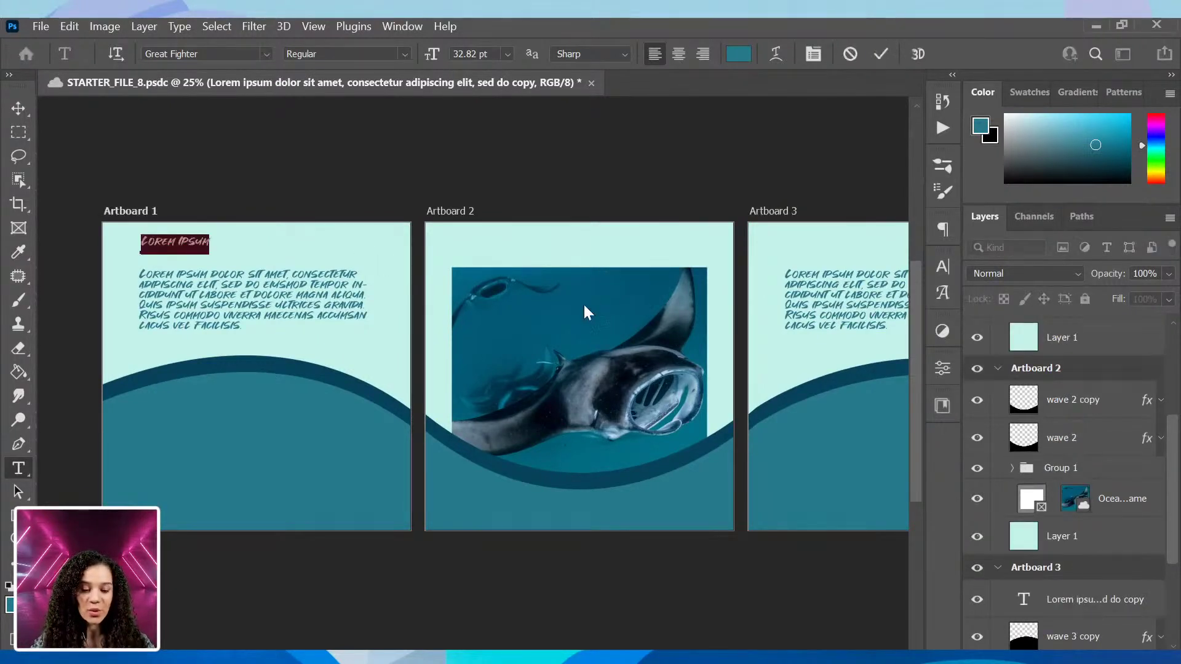
scroll(1097, 470, up, 4)
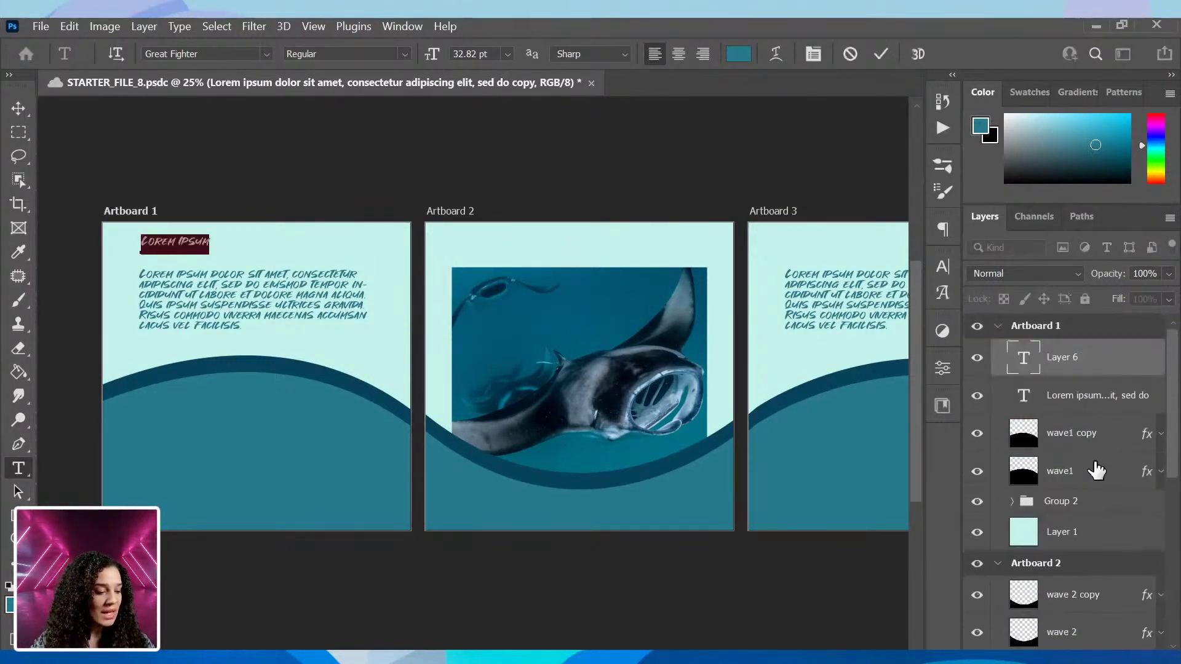
click(1099, 369)
key(ctrl+t)
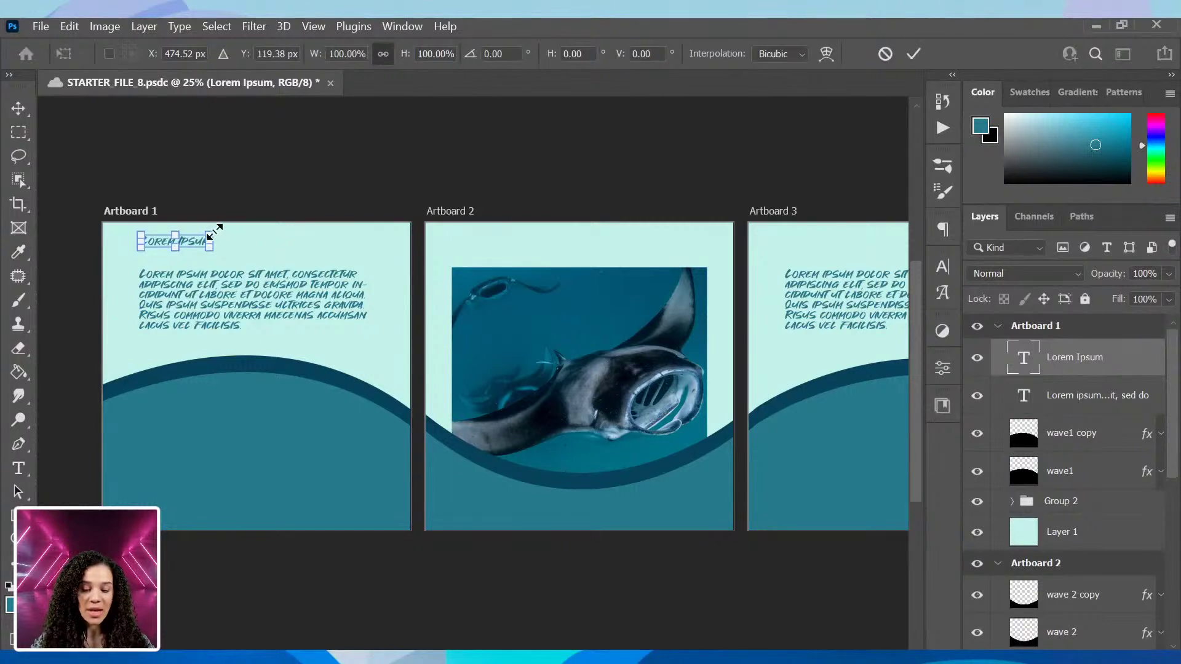
drag(213, 234, 243, 257)
key(Return)
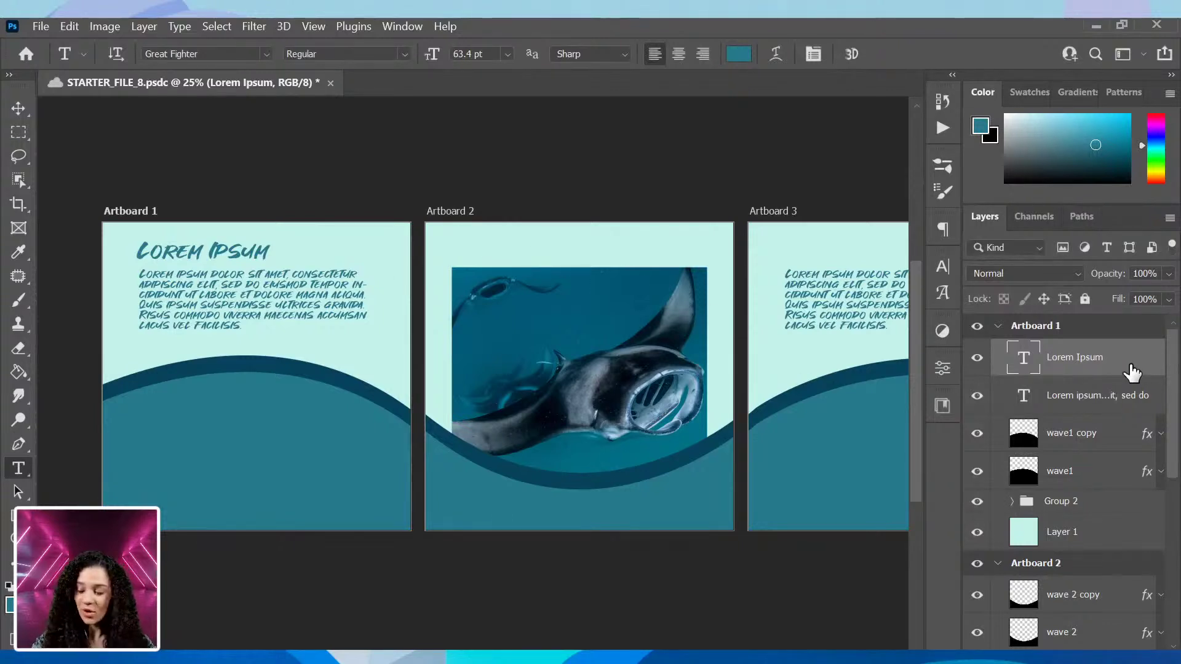
Duplicate the Lorem Ipsum title into Artboard 2 and save the document.
key(ctrl+j)
drag(1132, 369, 1085, 467)
key(ctrl+s)
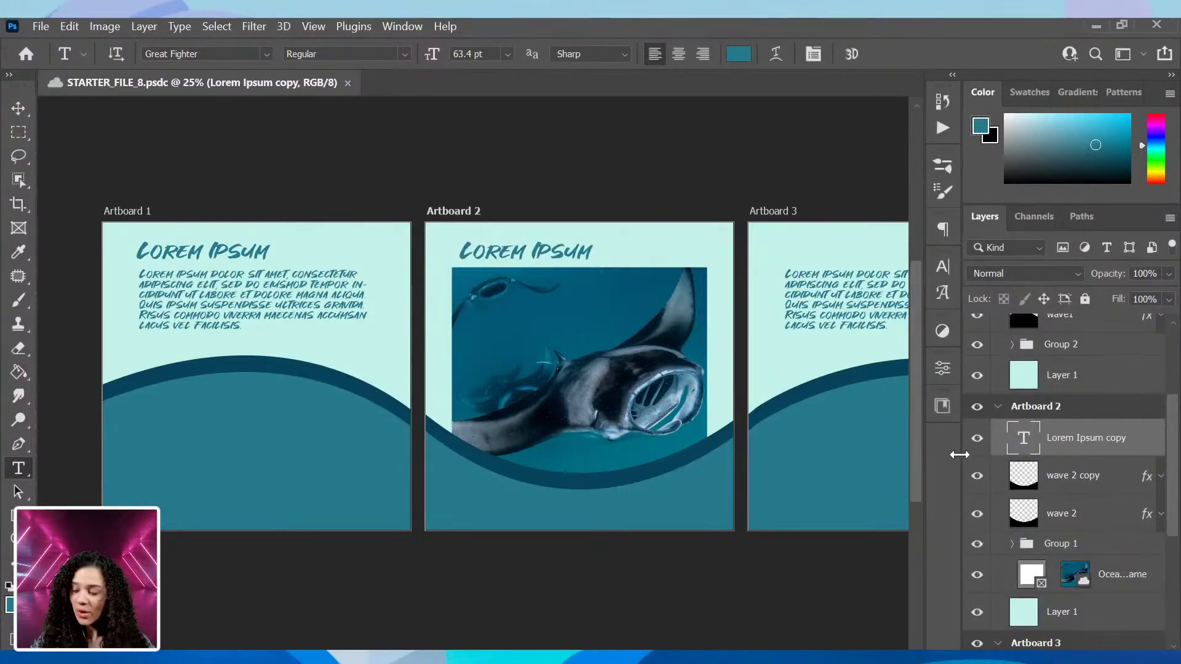
Duplicate the Artboard 2 title and move the copy to the top of Artboard 3.
key(ctrl+j)
scroll(1128, 527, down, 3)
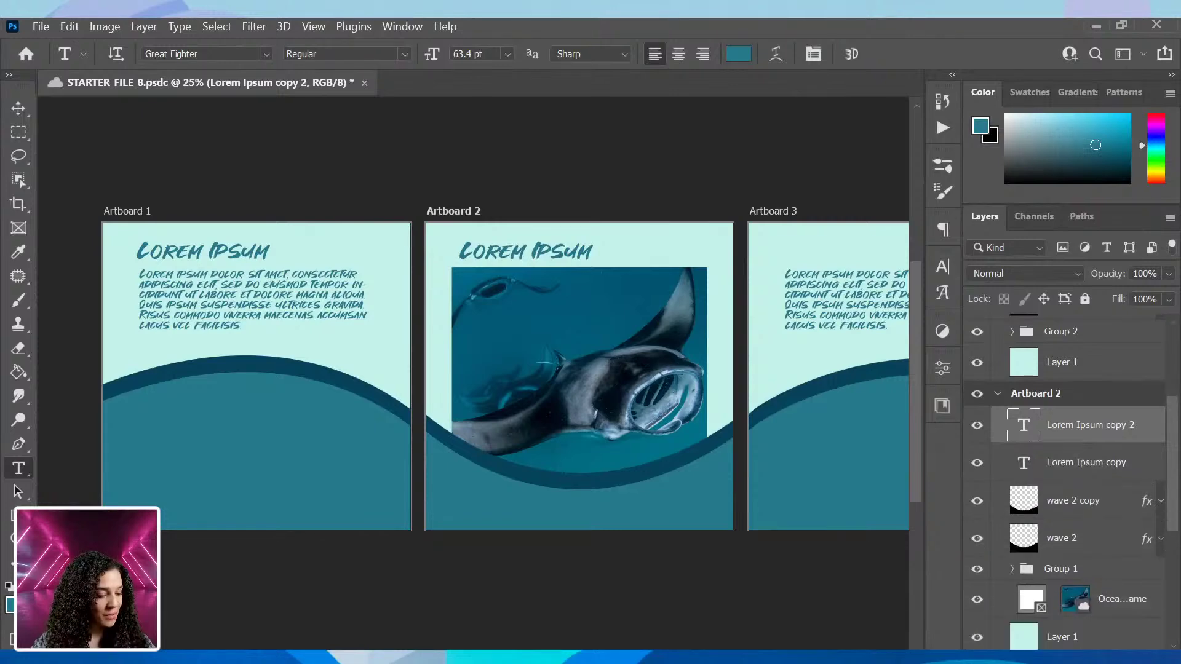
drag(1086, 362, 1092, 637)
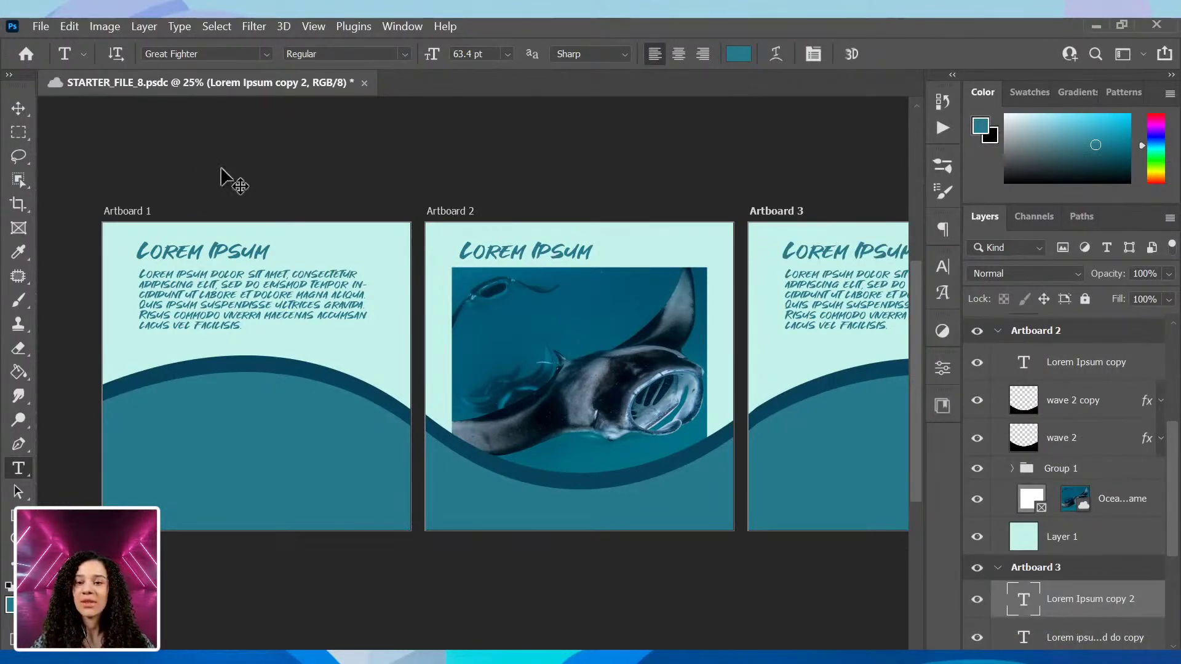
key(ctrl+minus)
key(ctrl+plus)
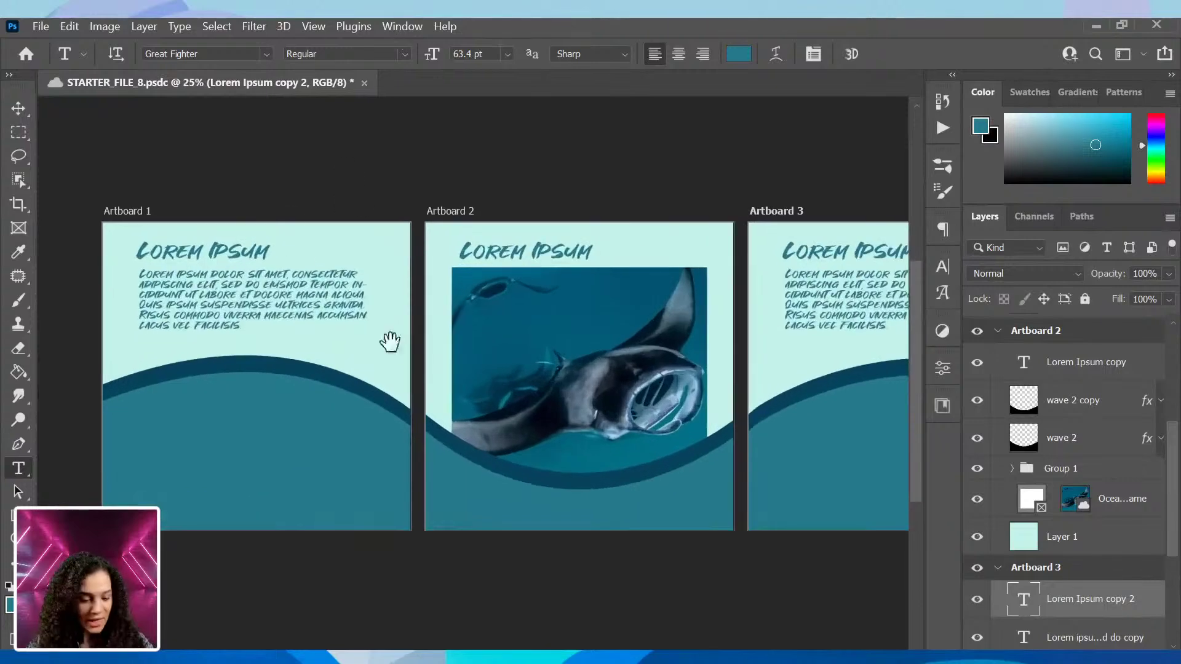
Show the hidden Shape 2 layer in Artboard 3 and move it to the top of Artboard 1's layers.
scroll(561, 400, down, 2)
scroll(1072, 486, up, 3)
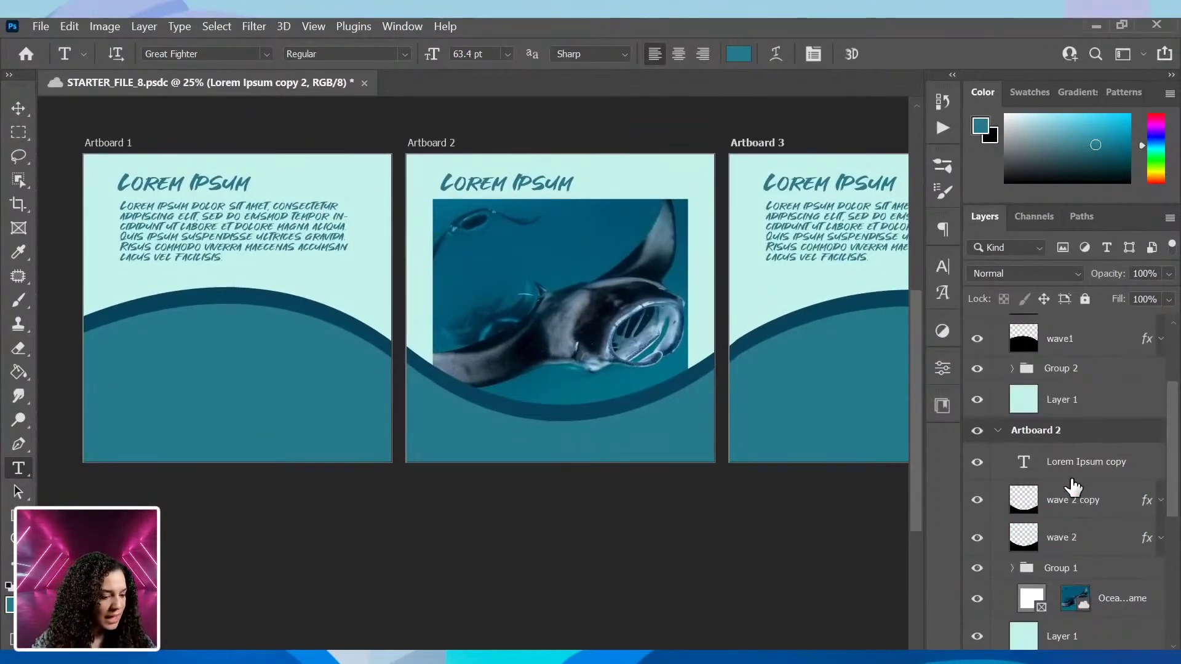
scroll(1070, 479, up, 4)
scroll(1076, 467, down, 2)
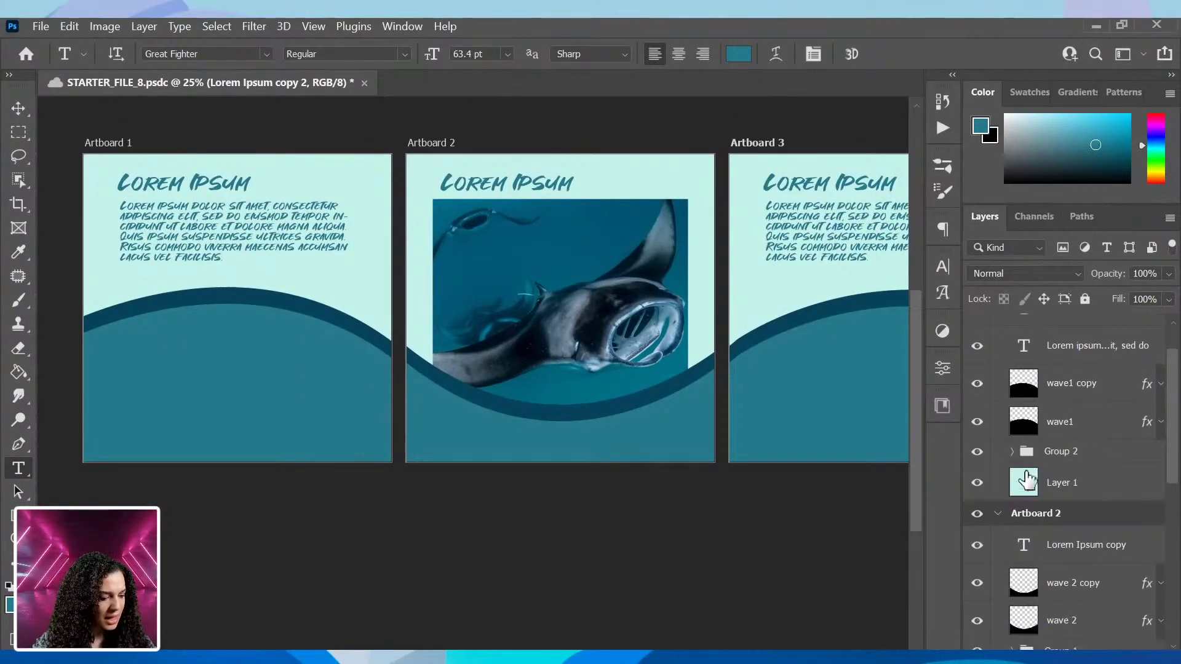
scroll(1067, 519, down, 5)
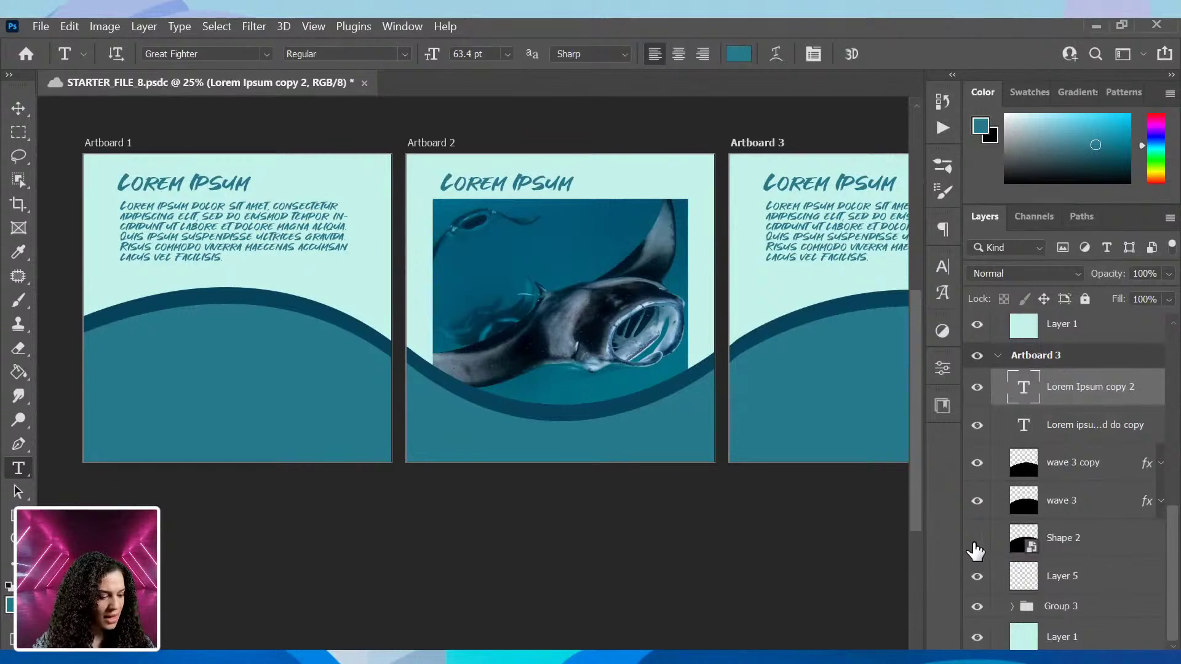
click(1120, 548)
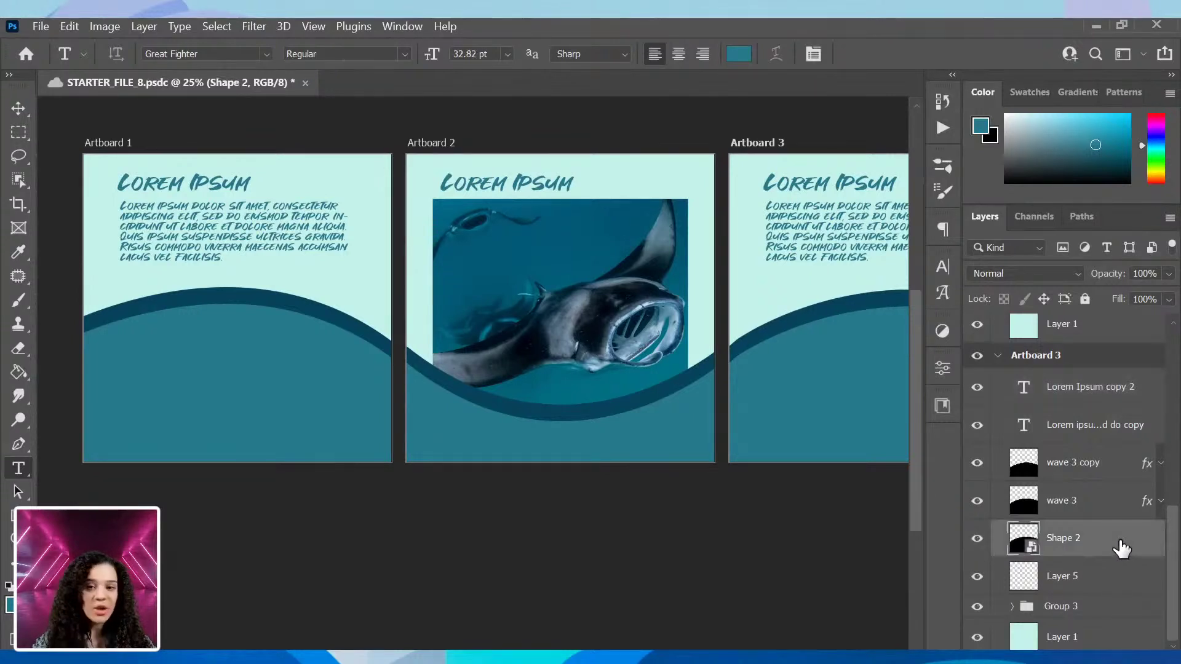
key(p)
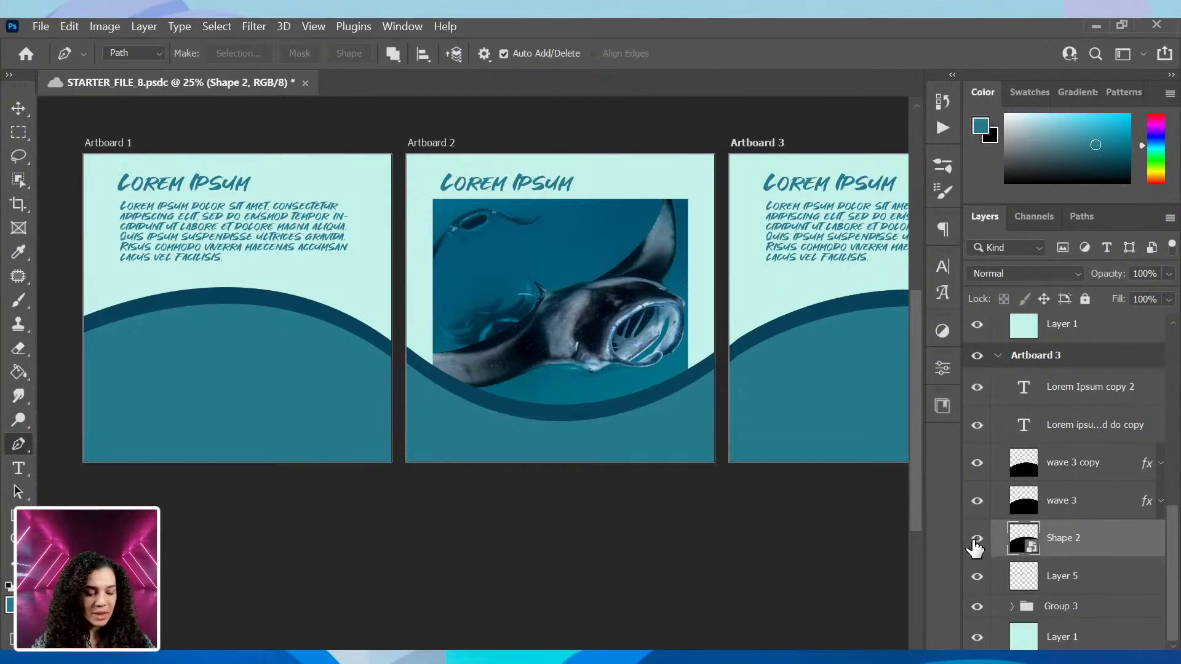
key(ctrl+t)
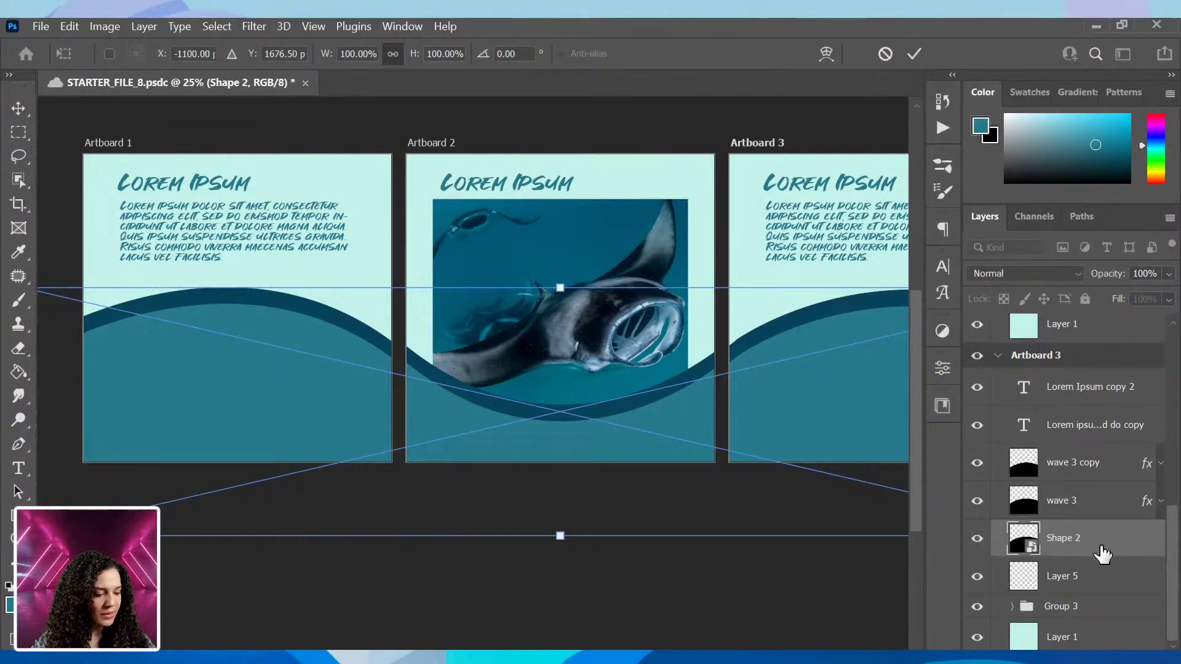
key(Return)
key(p)
drag(1101, 553, 1072, 344)
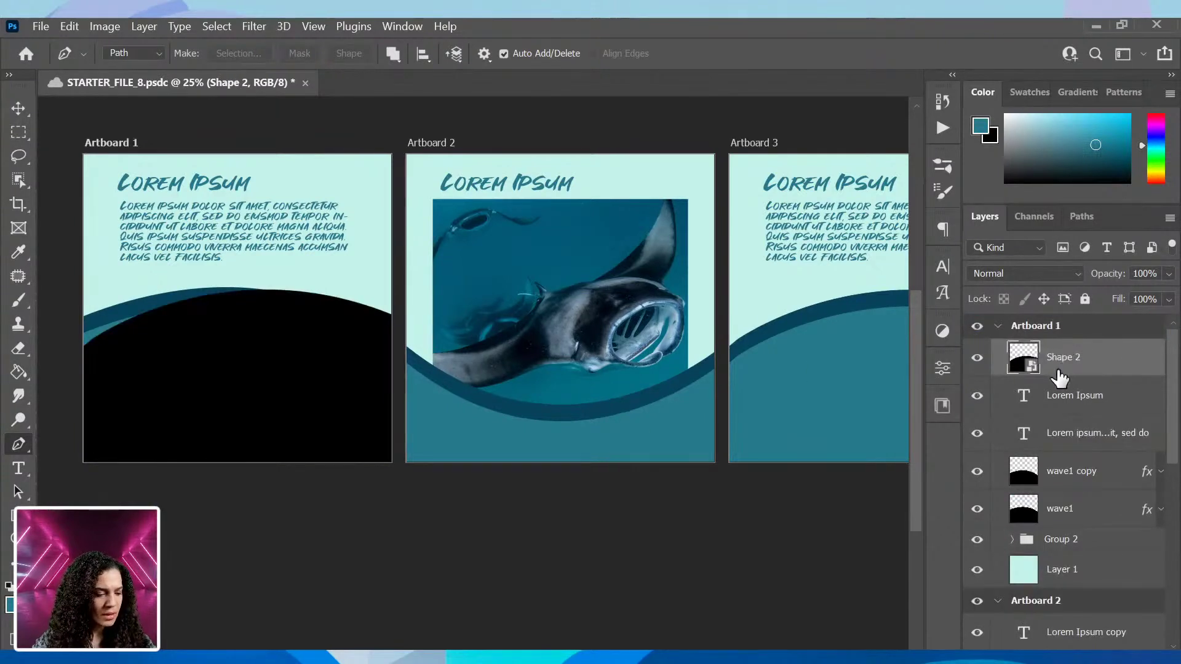
Reposition the black Shape 2 wave so its curve follows the lower edge of the dark wave band in Artboard 1.
key(ctrl+t)
drag(363, 422, 776, 431)
key(space)
drag(451, 459, 717, 452)
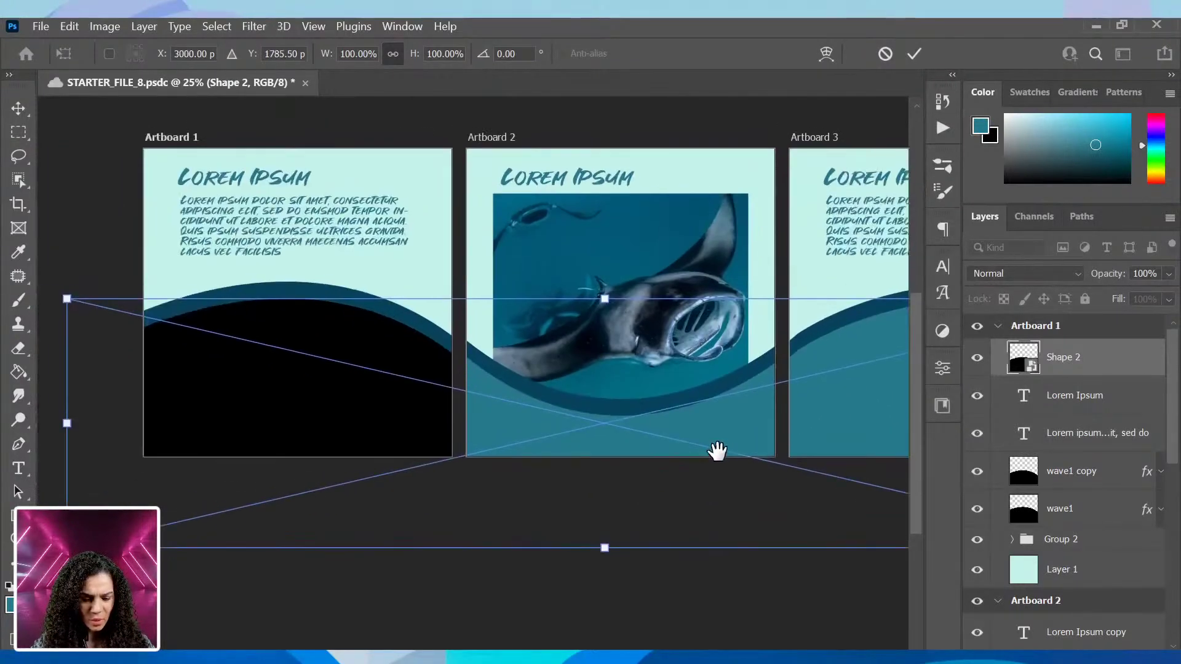
drag(603, 449, 613, 454)
key(Return)
key(p)
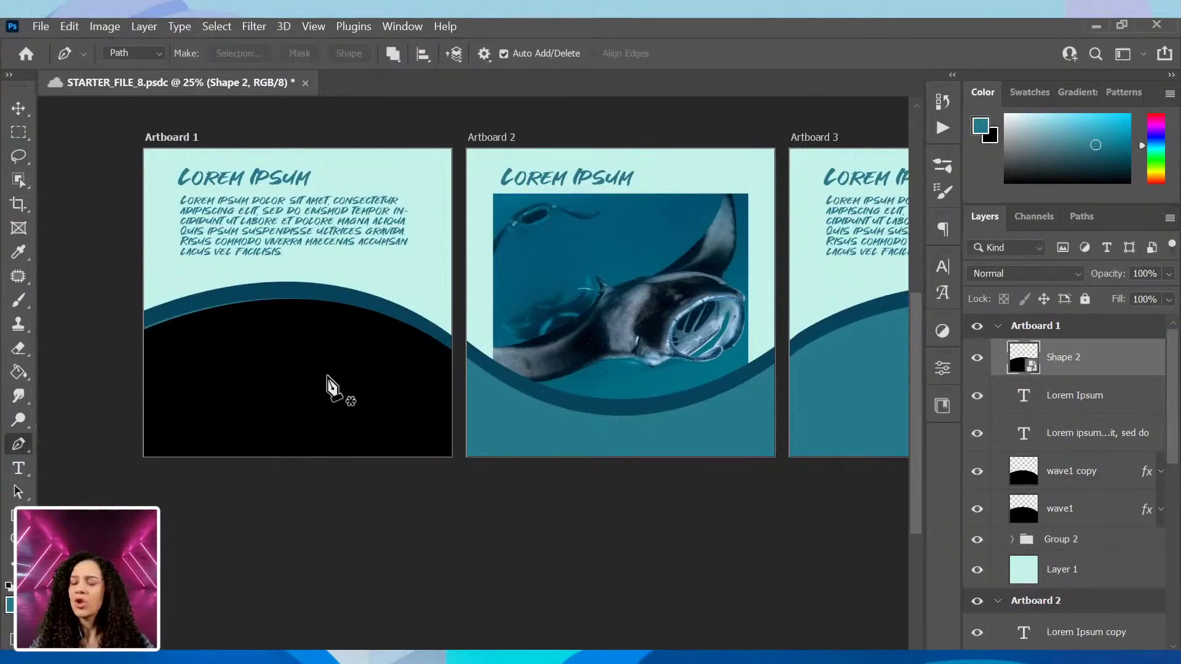
Nudge the Shape 2 wave slightly right to fit the wave band's edge, and hide the layer.
key(ctrl+t)
drag(361, 404, 372, 401)
key(Return)
key(p)
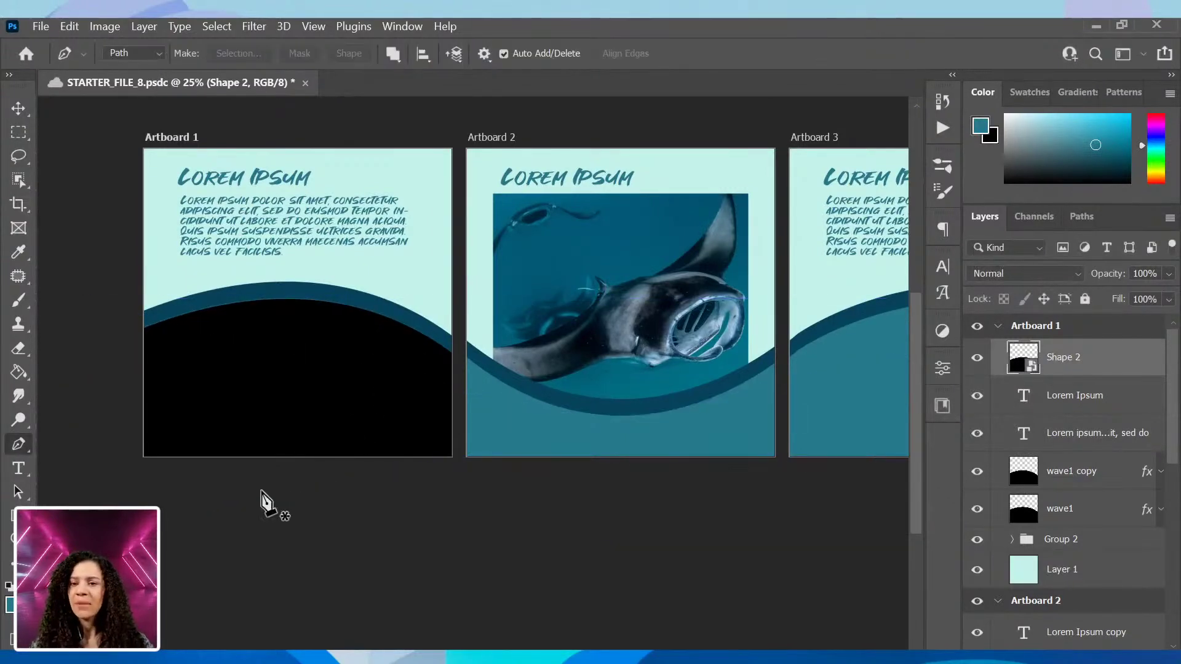
key(t)
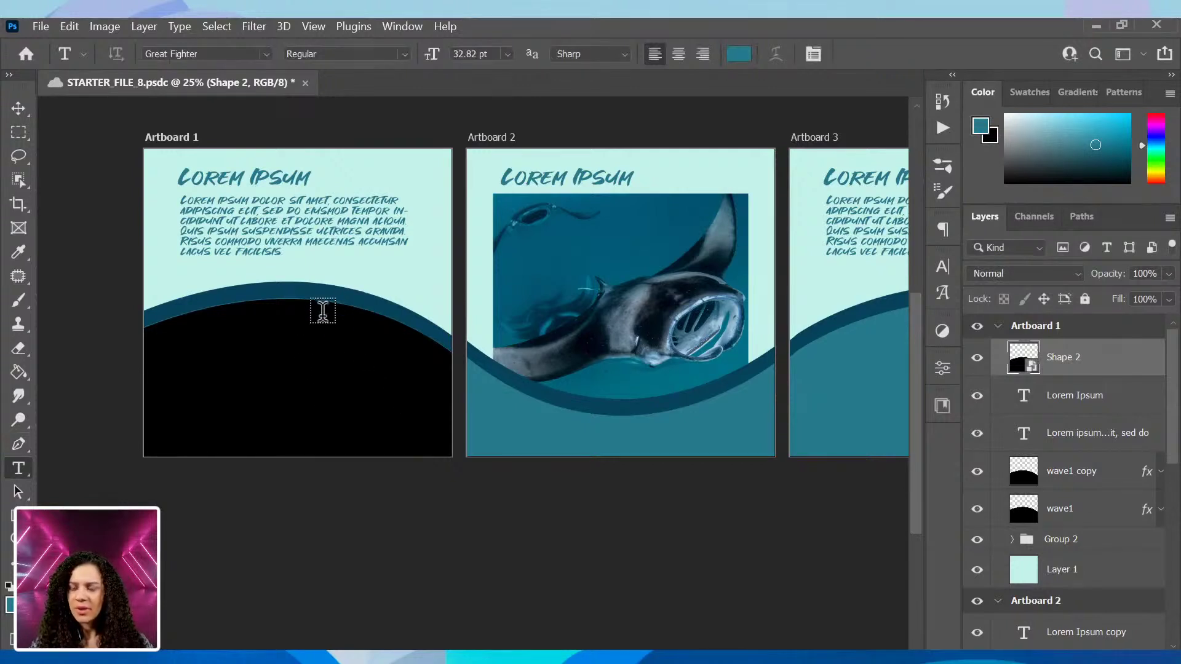
click(977, 357)
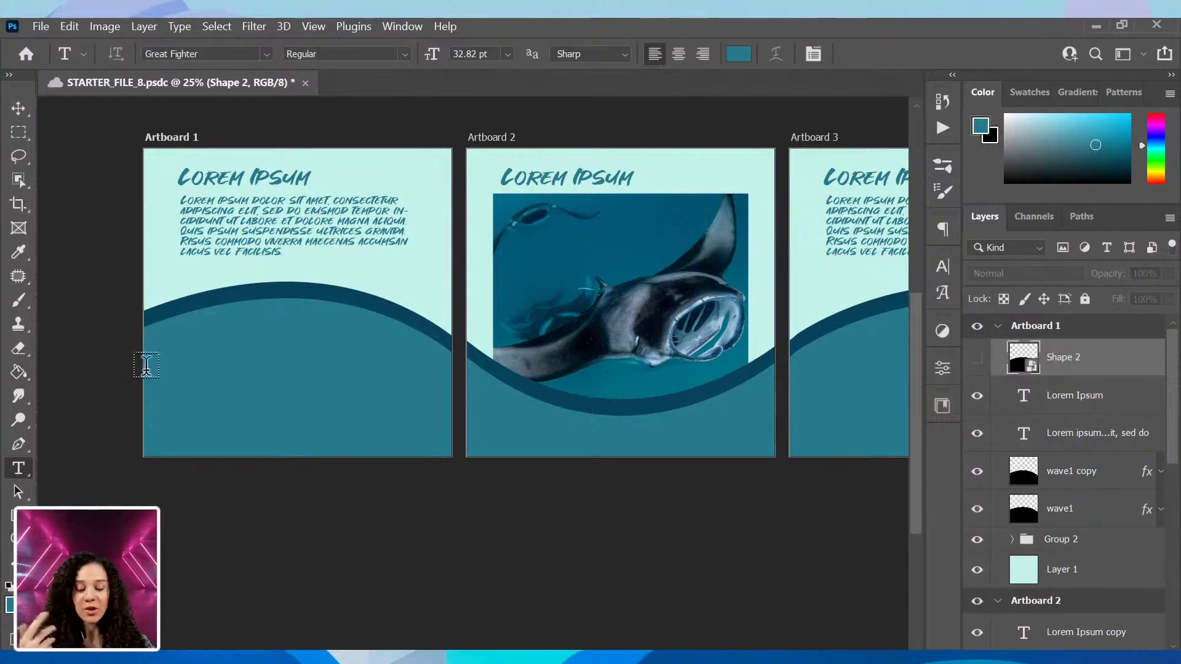
key(p)
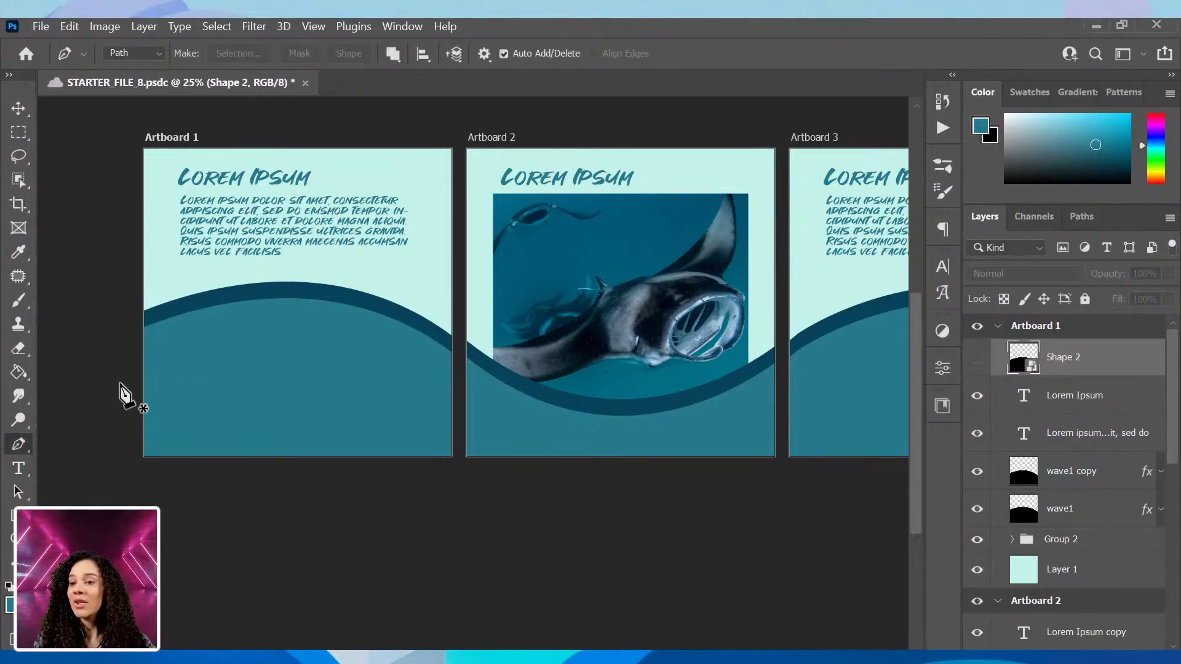
click(120, 383)
drag(475, 400, 529, 496)
key(Escape)
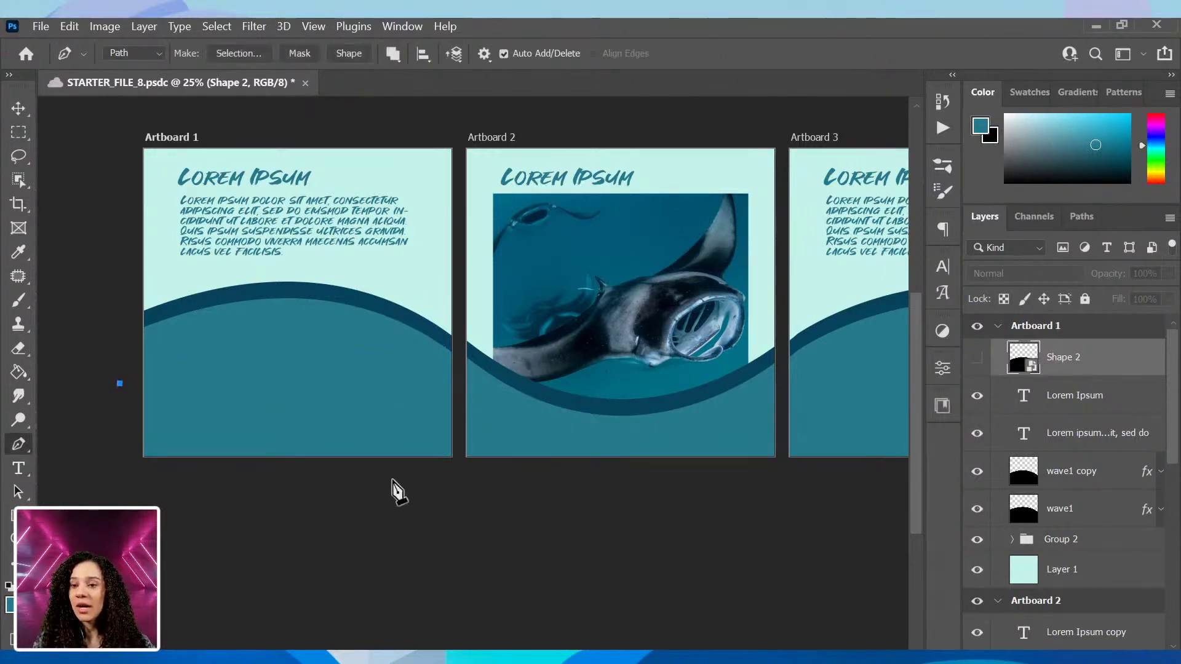
Draw a wide teal ellipse of about 1476 by 678 px over the wave crest, extending past Artboard 1's outer edge.
click(18, 515)
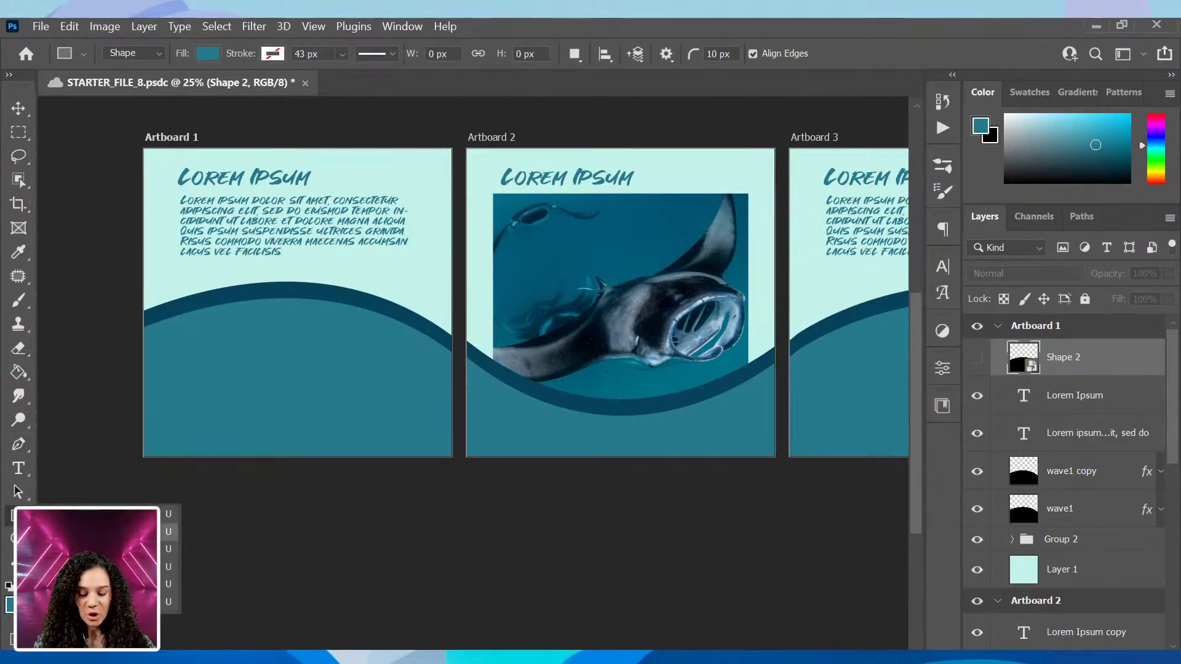
click(110, 531)
drag(209, 342, 320, 386)
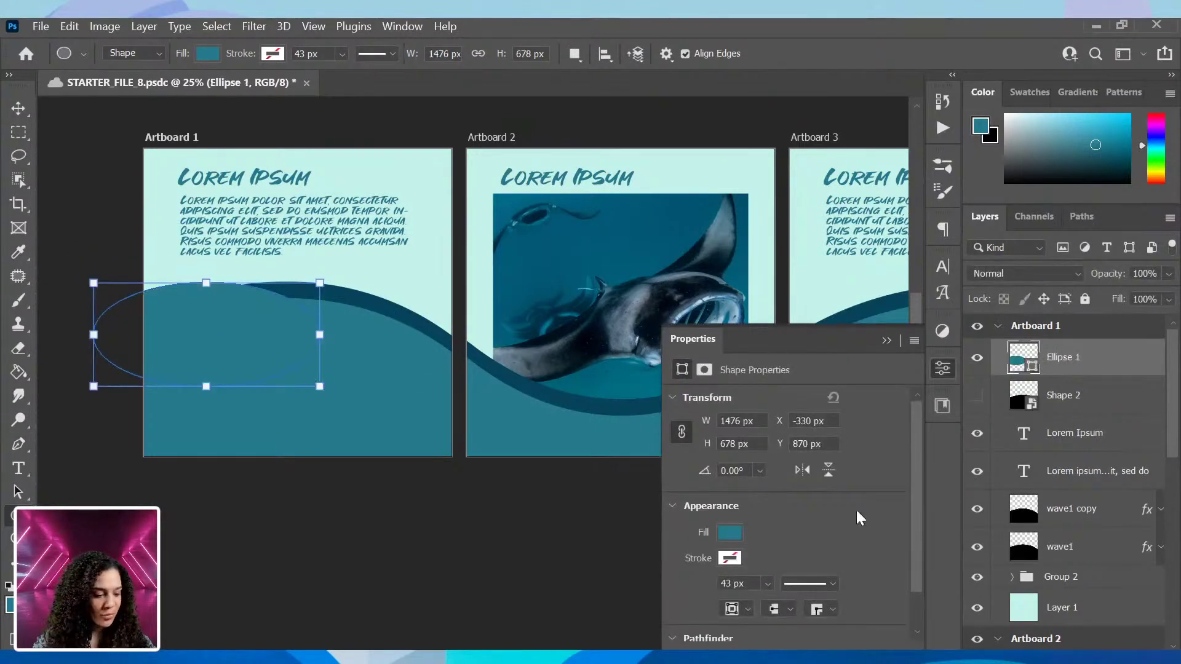
Fill the ellipse with red and move it inside Artboard 1's teal wave area, to about X 262 px and Y 1201.5 px.
click(727, 533)
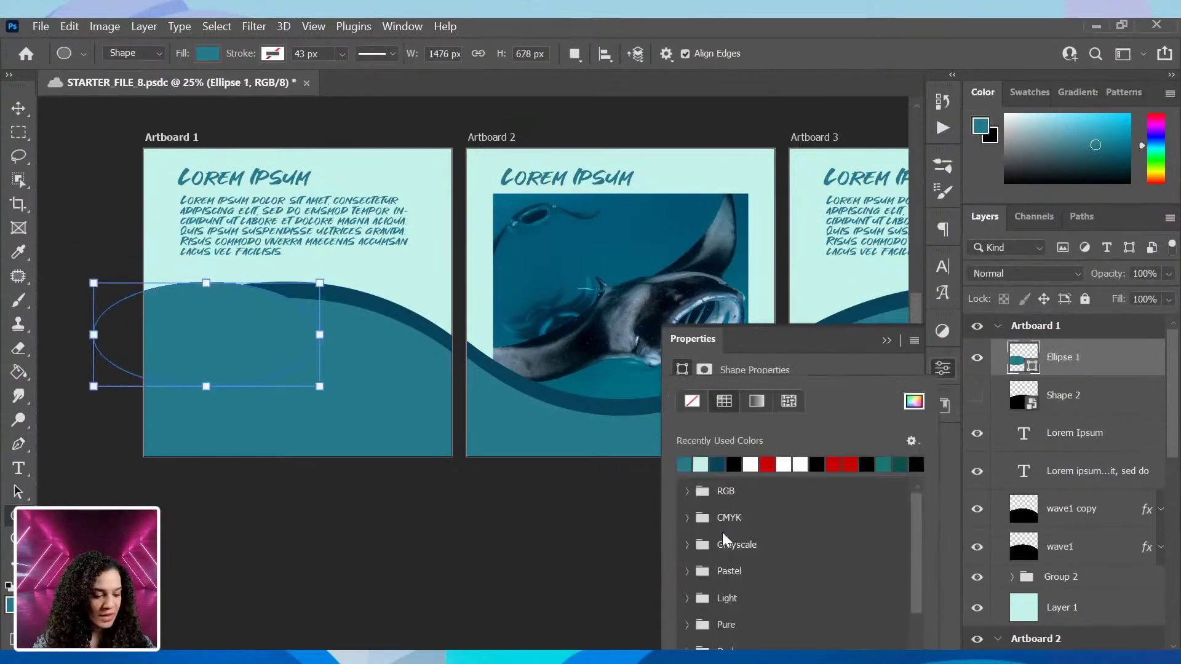
click(768, 464)
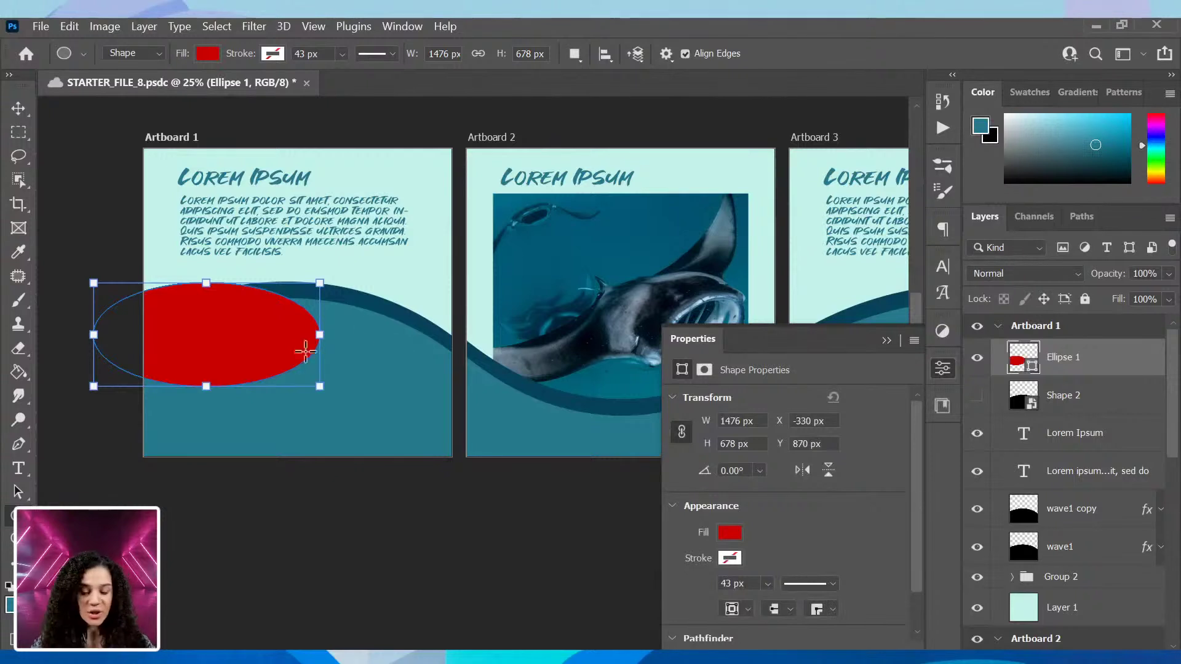
key(ctrl+t)
drag(242, 361, 332, 408)
key(Return)
key(ctrl+plus)
key(ctrl+plus)
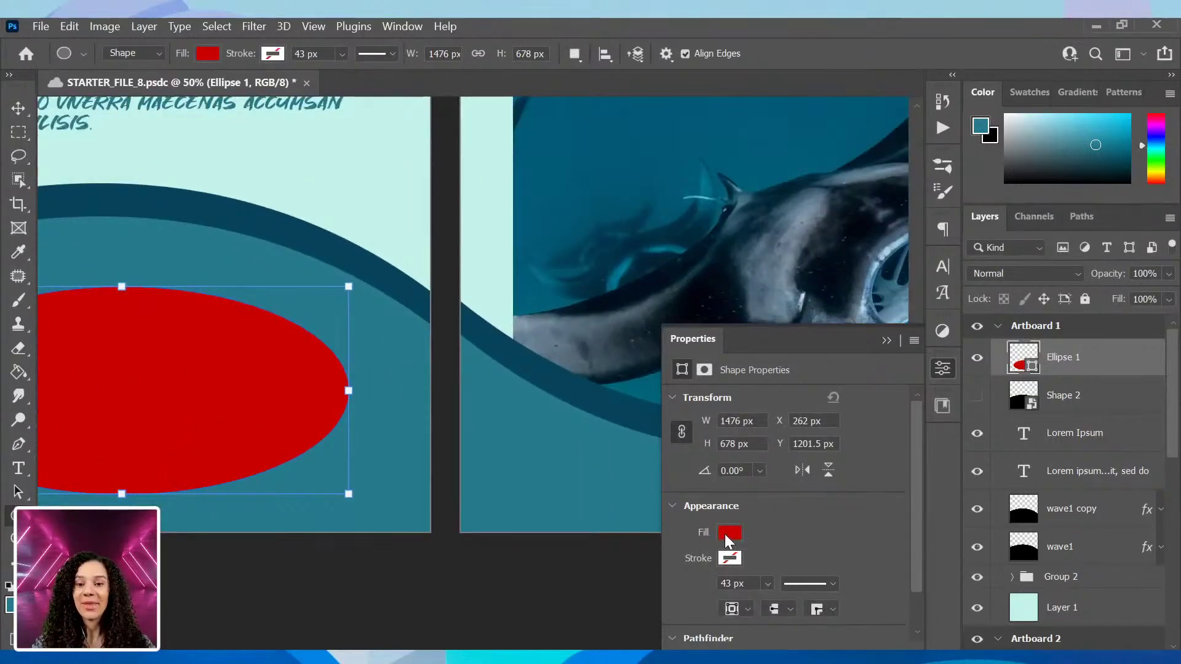
click(726, 533)
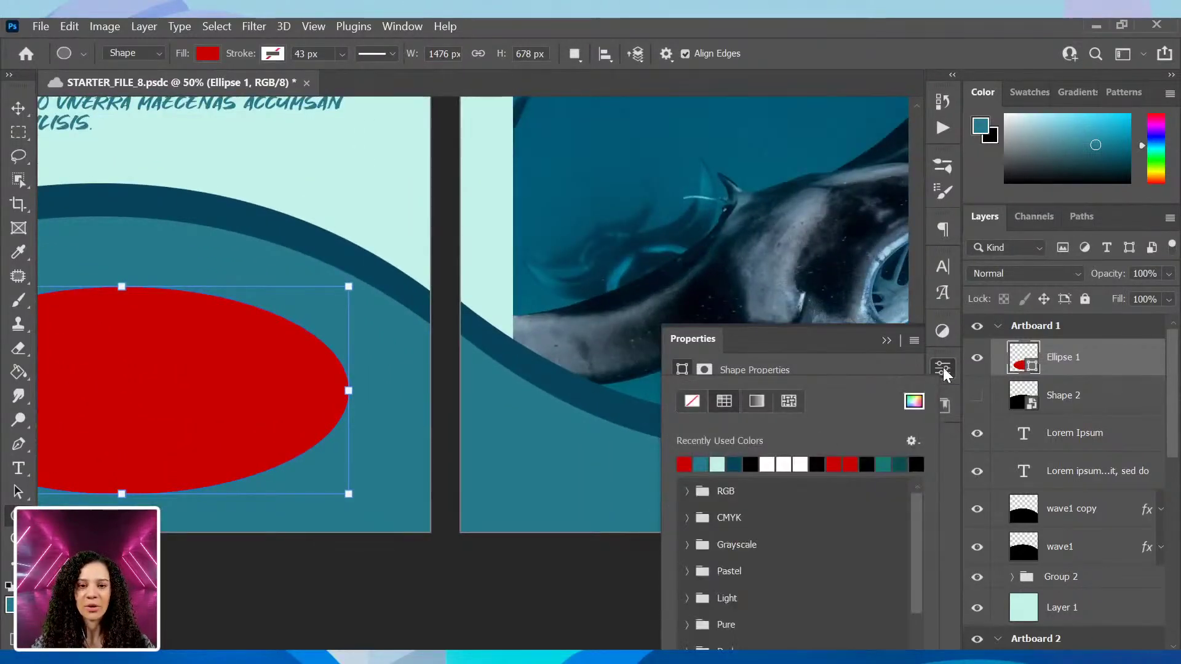
key(Escape)
Add lorem ipsum placeholder text along the outline of the red ellipse, starting at the ellipse's top centre.
key(t)
drag(177, 384, 338, 396)
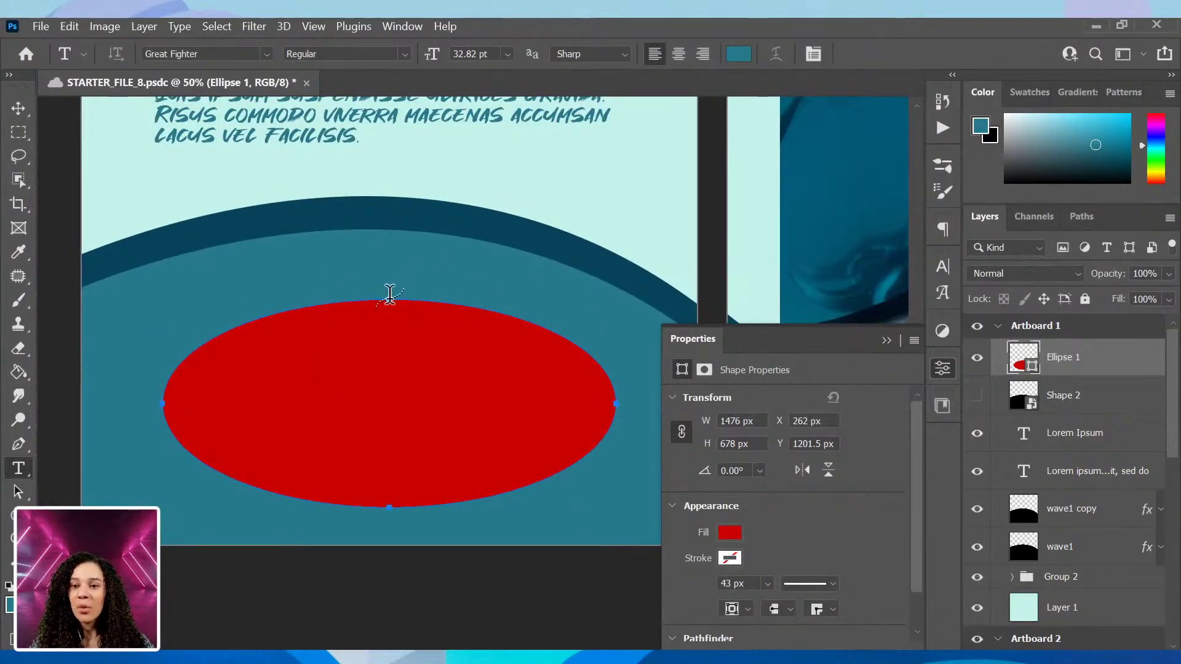
click(389, 298)
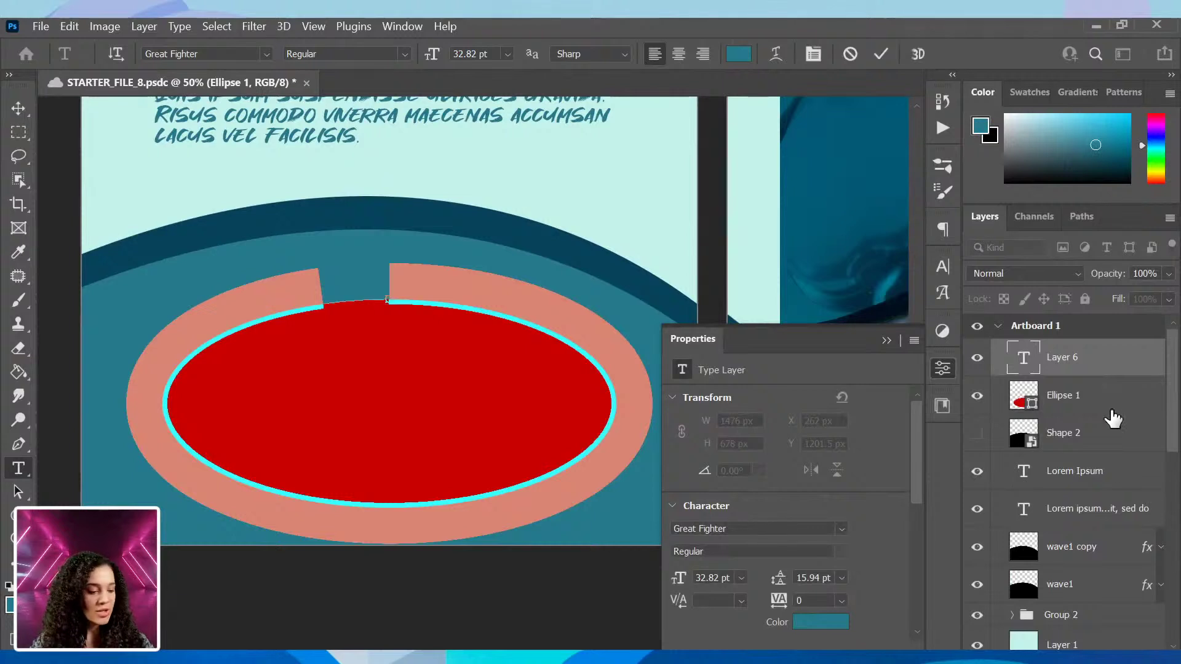
key(ctrl+Return)
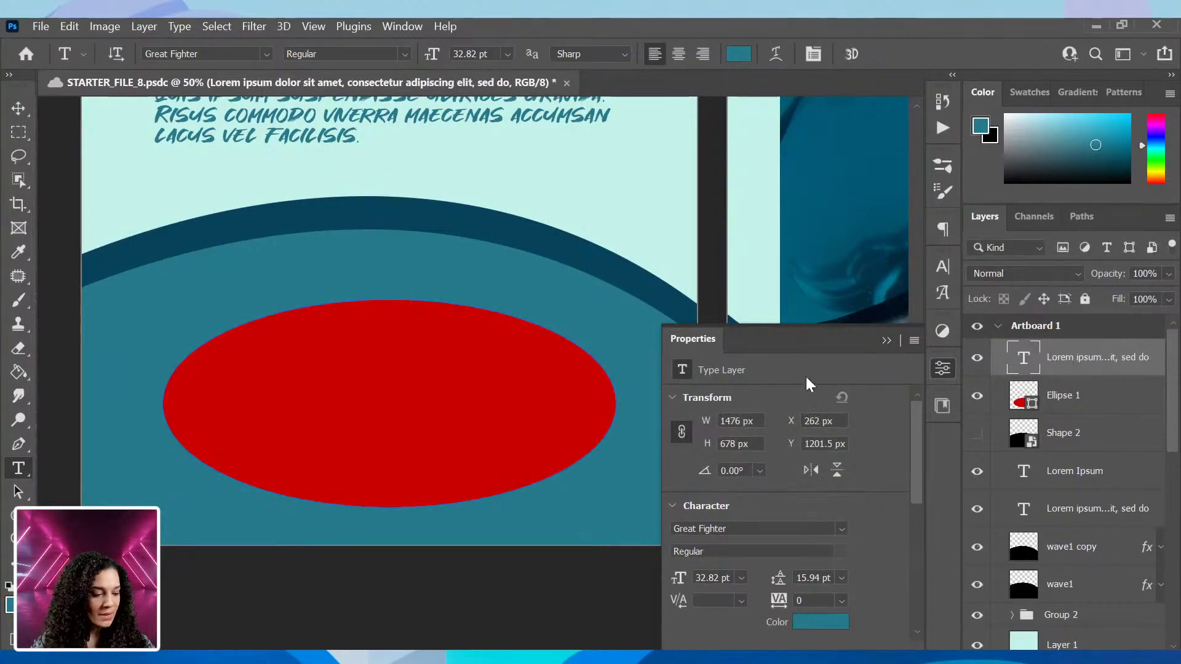
Colour the text on the ellipse path with the pale mint swatch from Color Theme 3 in the CREATE WAVES library.
click(942, 404)
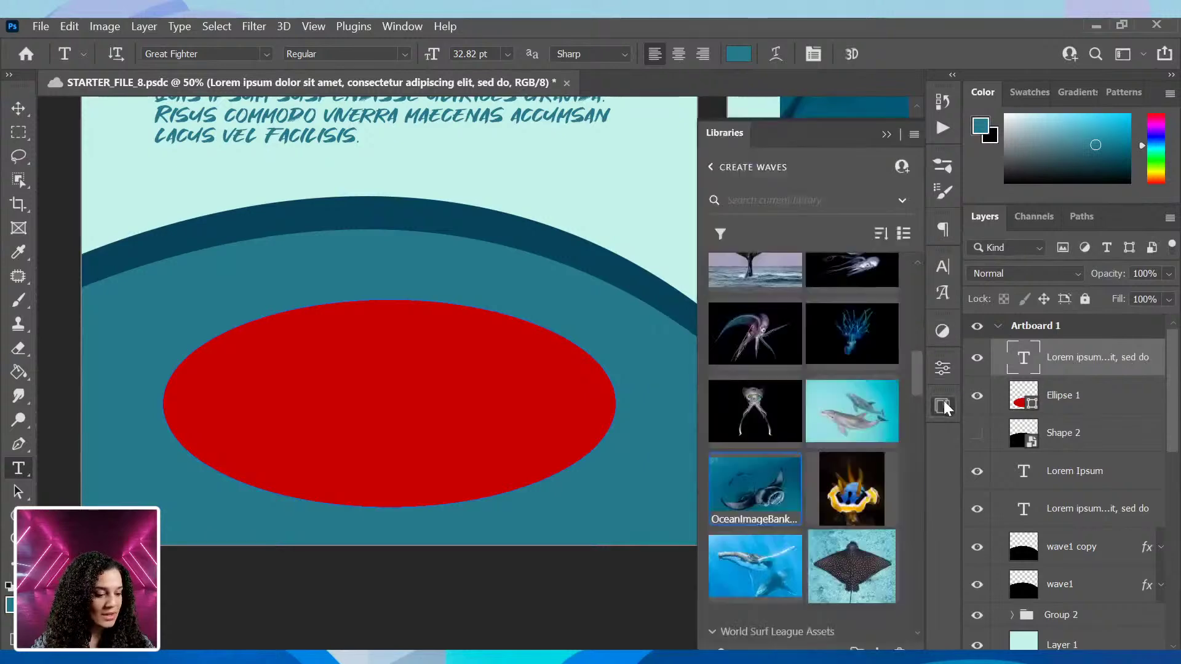
scroll(830, 374, up, 10)
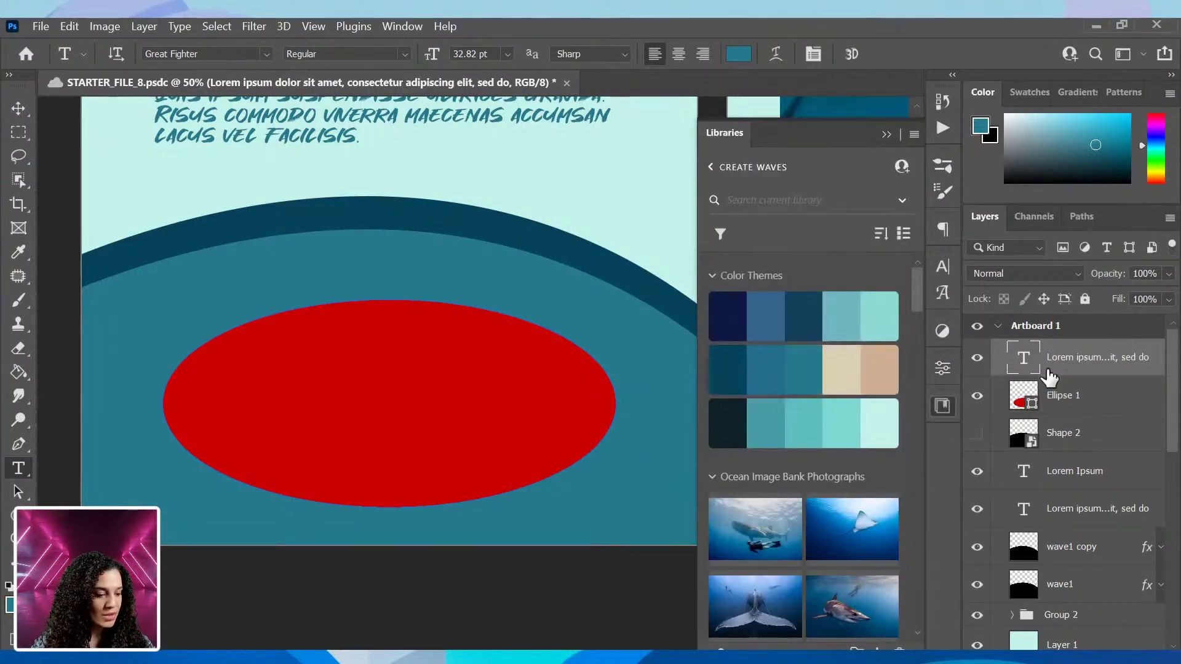
click(876, 425)
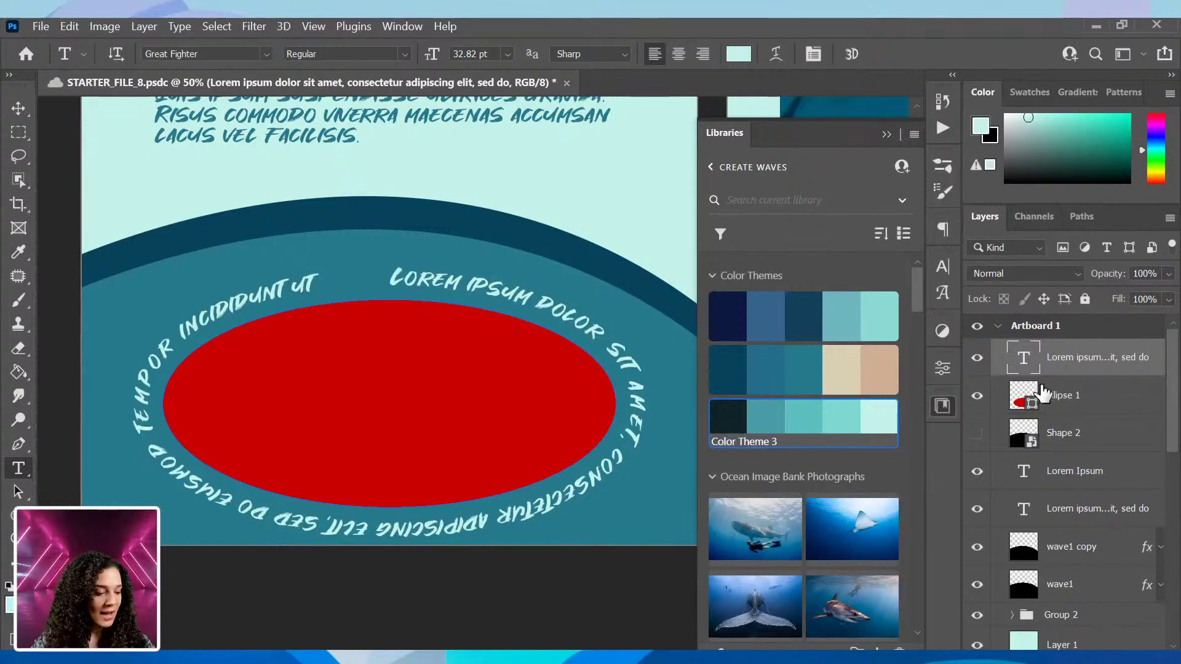
Set the Ellipse 1 shape's fill to no colour, leaving only the text around its path.
click(1070, 394)
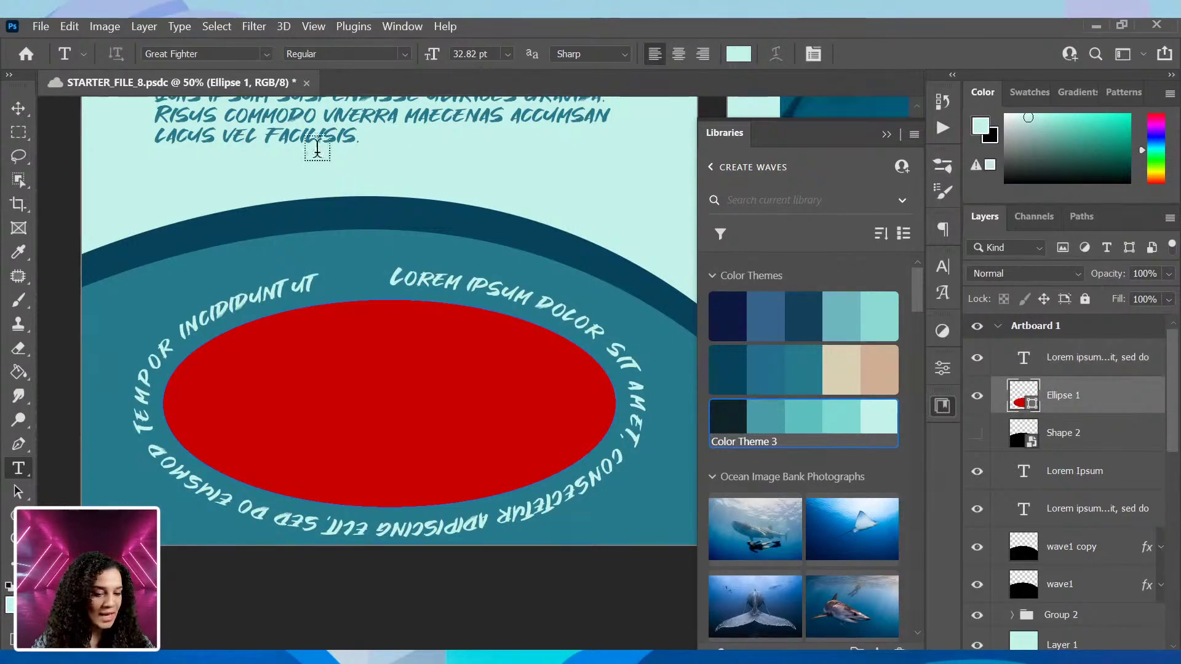
click(18, 515)
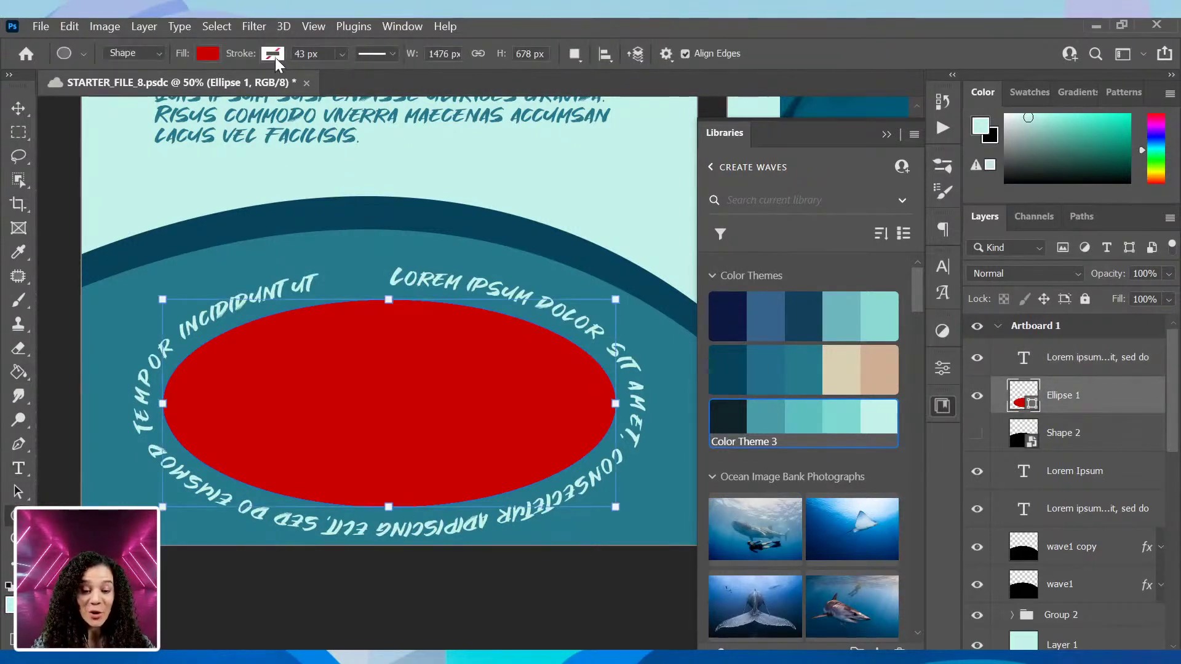
click(207, 54)
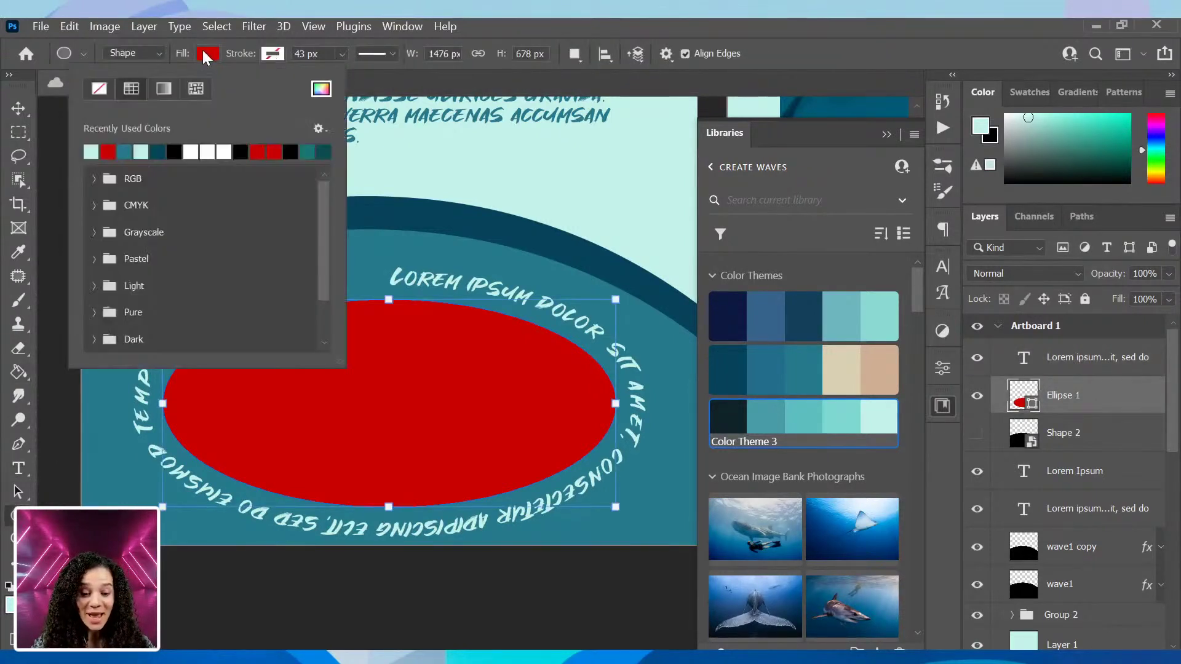
click(98, 90)
click(1101, 387)
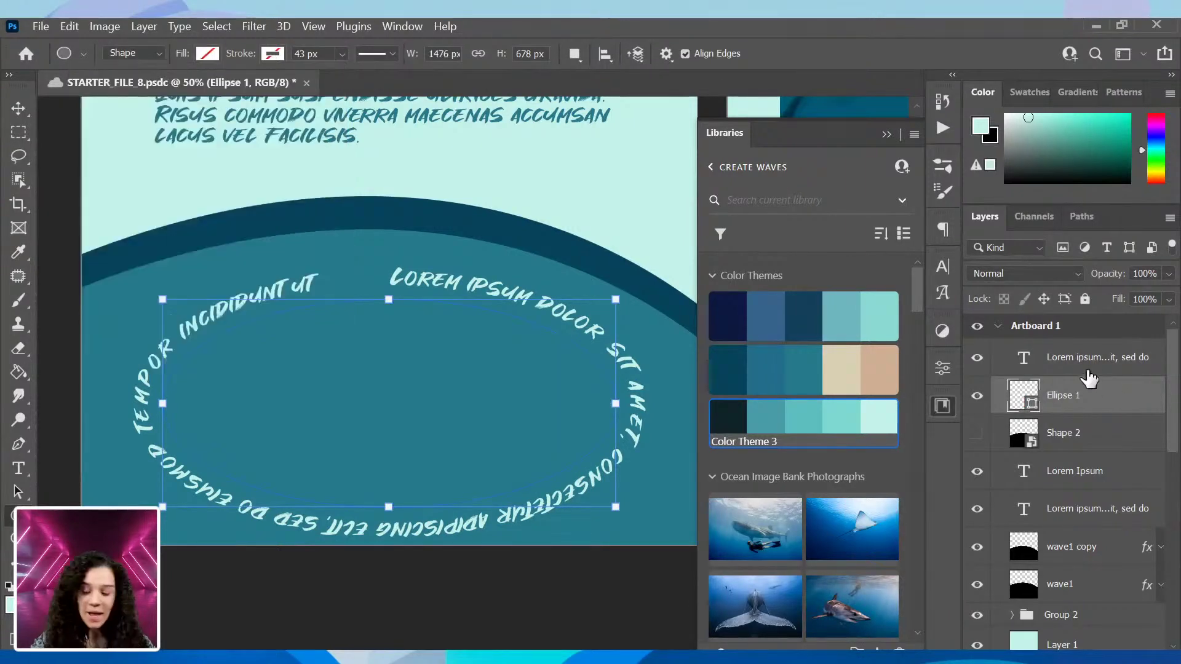
key(ctrl+minus)
key(ctrl+minus)
key(ctrl+minus)
key(ctrl+minus)
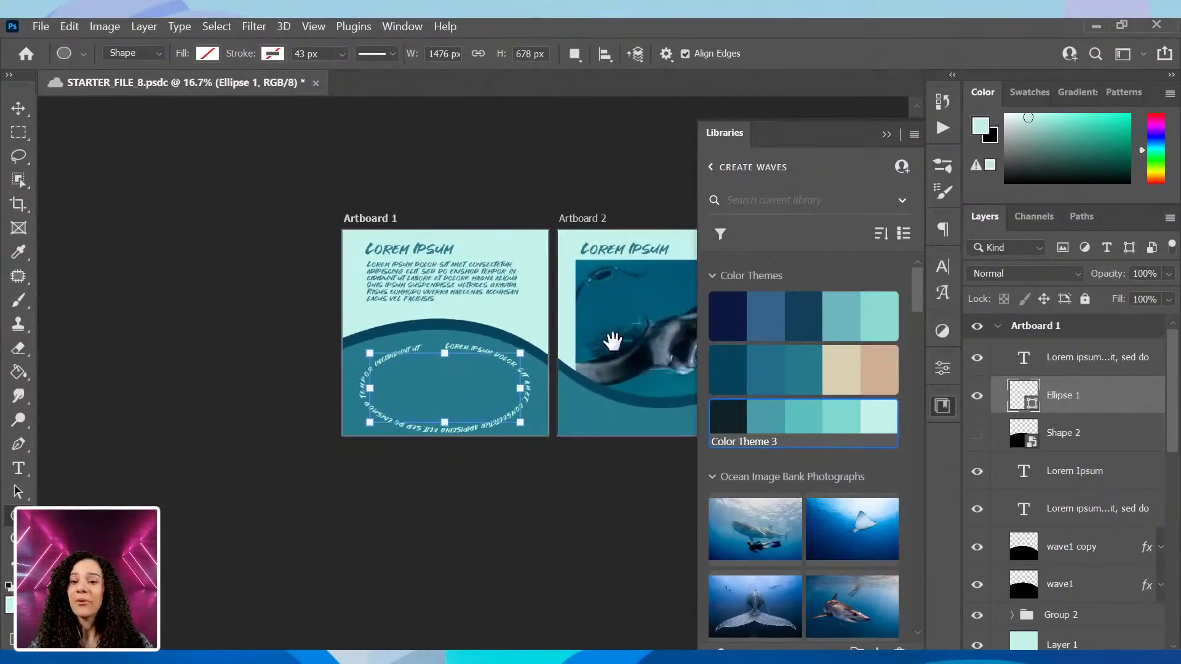
drag(612, 338, 350, 299)
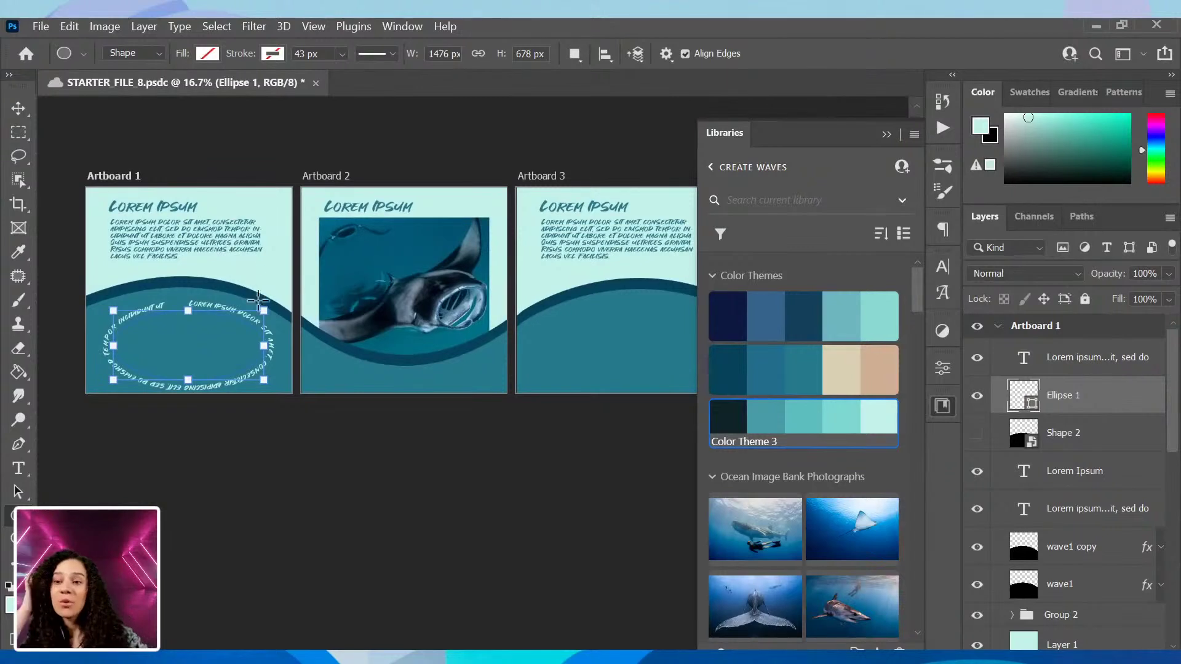